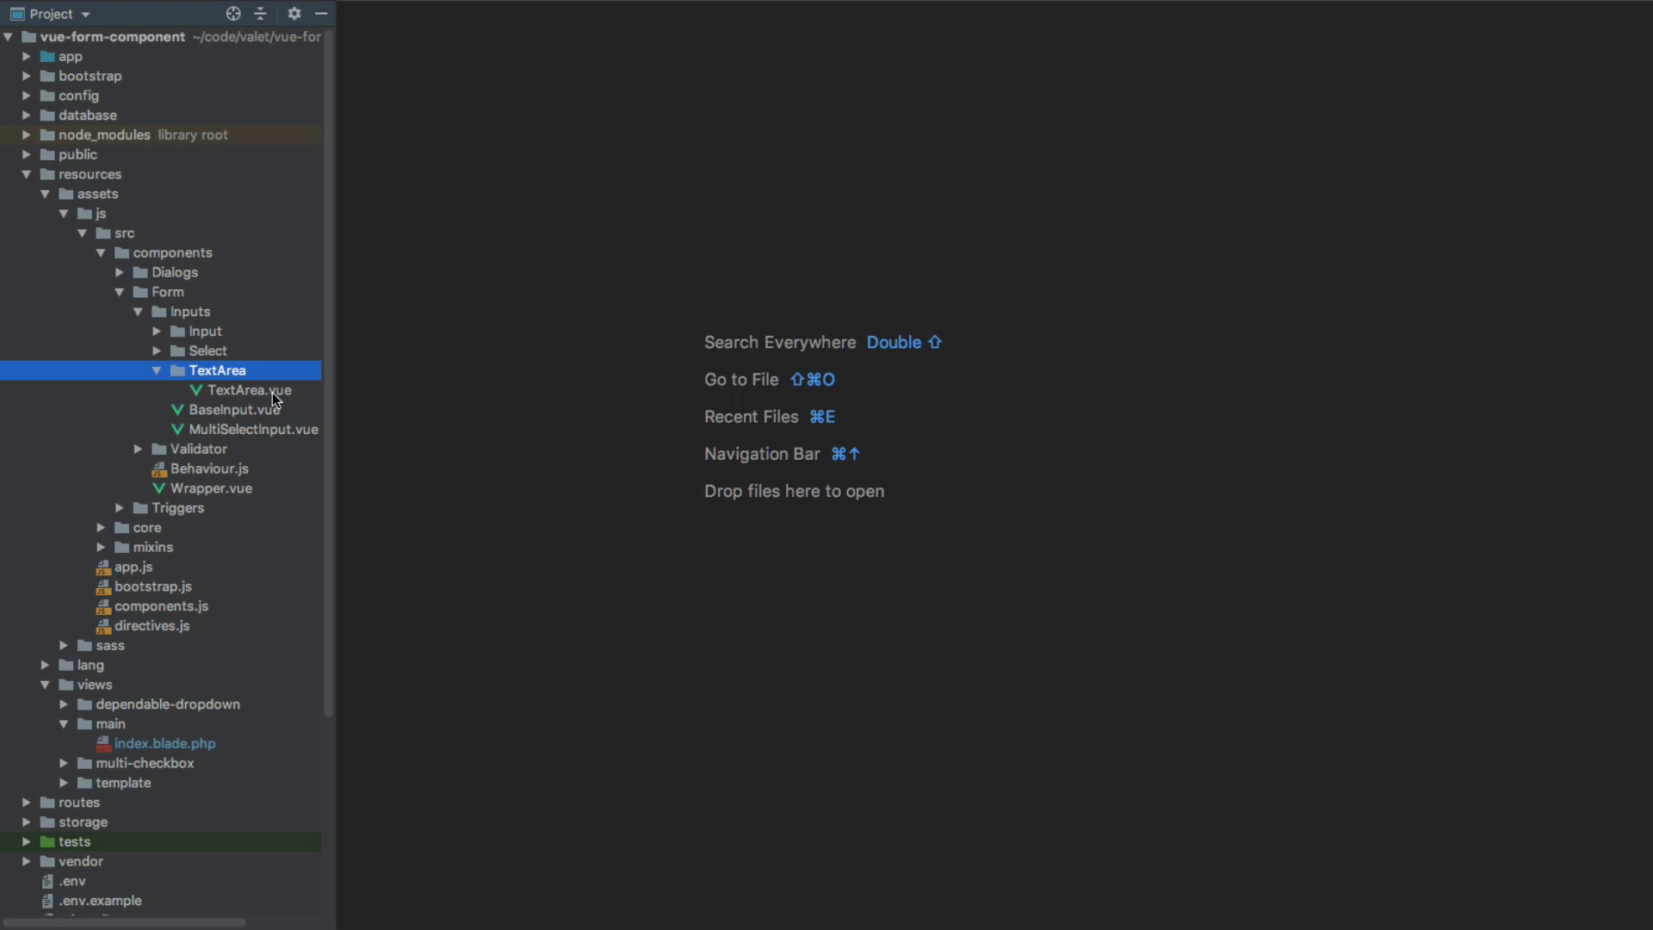
Copy TextArea.vue as Wysiwyg.vue in the TextArea folder, skipping version control
left_click(248, 394)
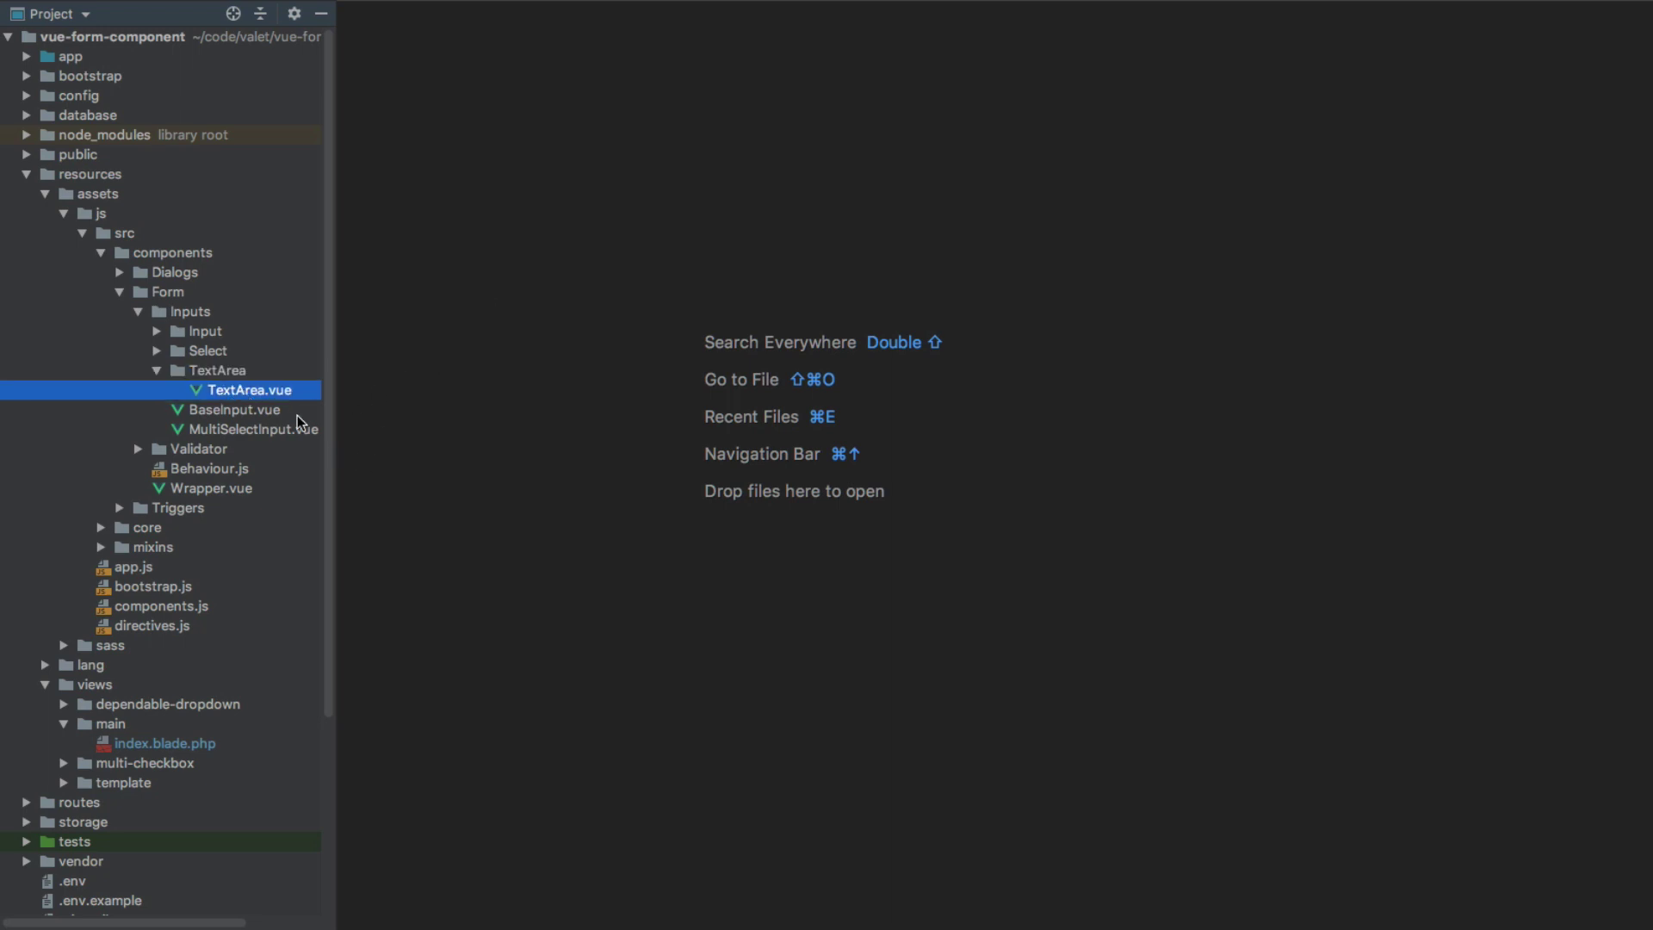
key("ctrl+t")
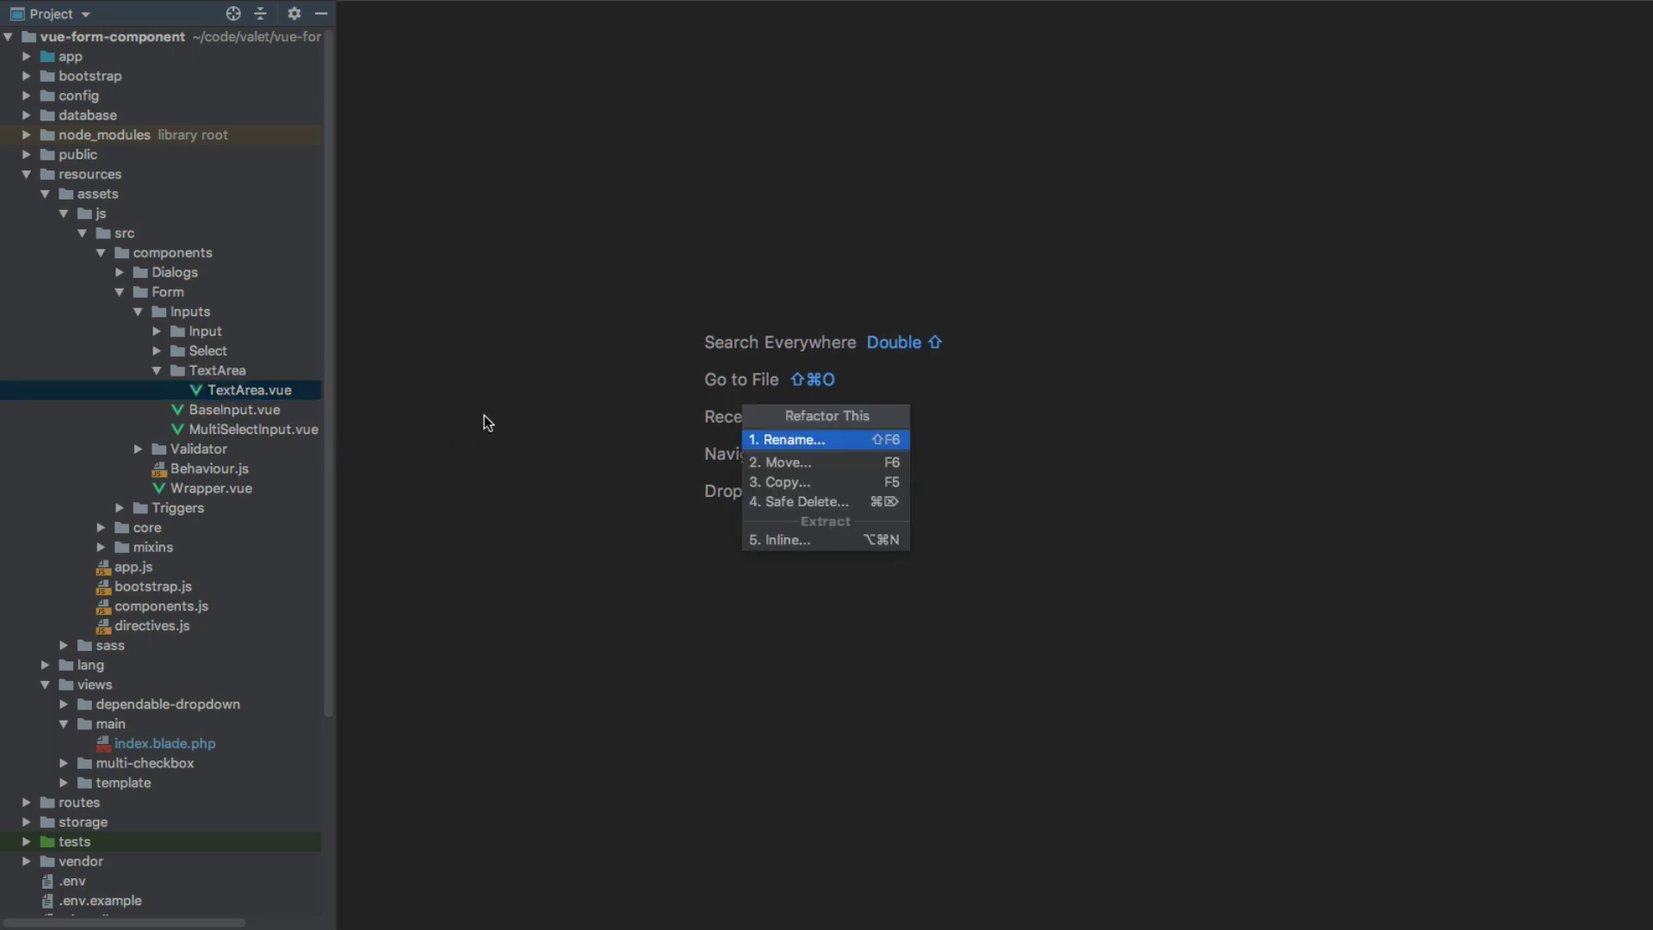
key("Down")
key("Down")
key("Return")
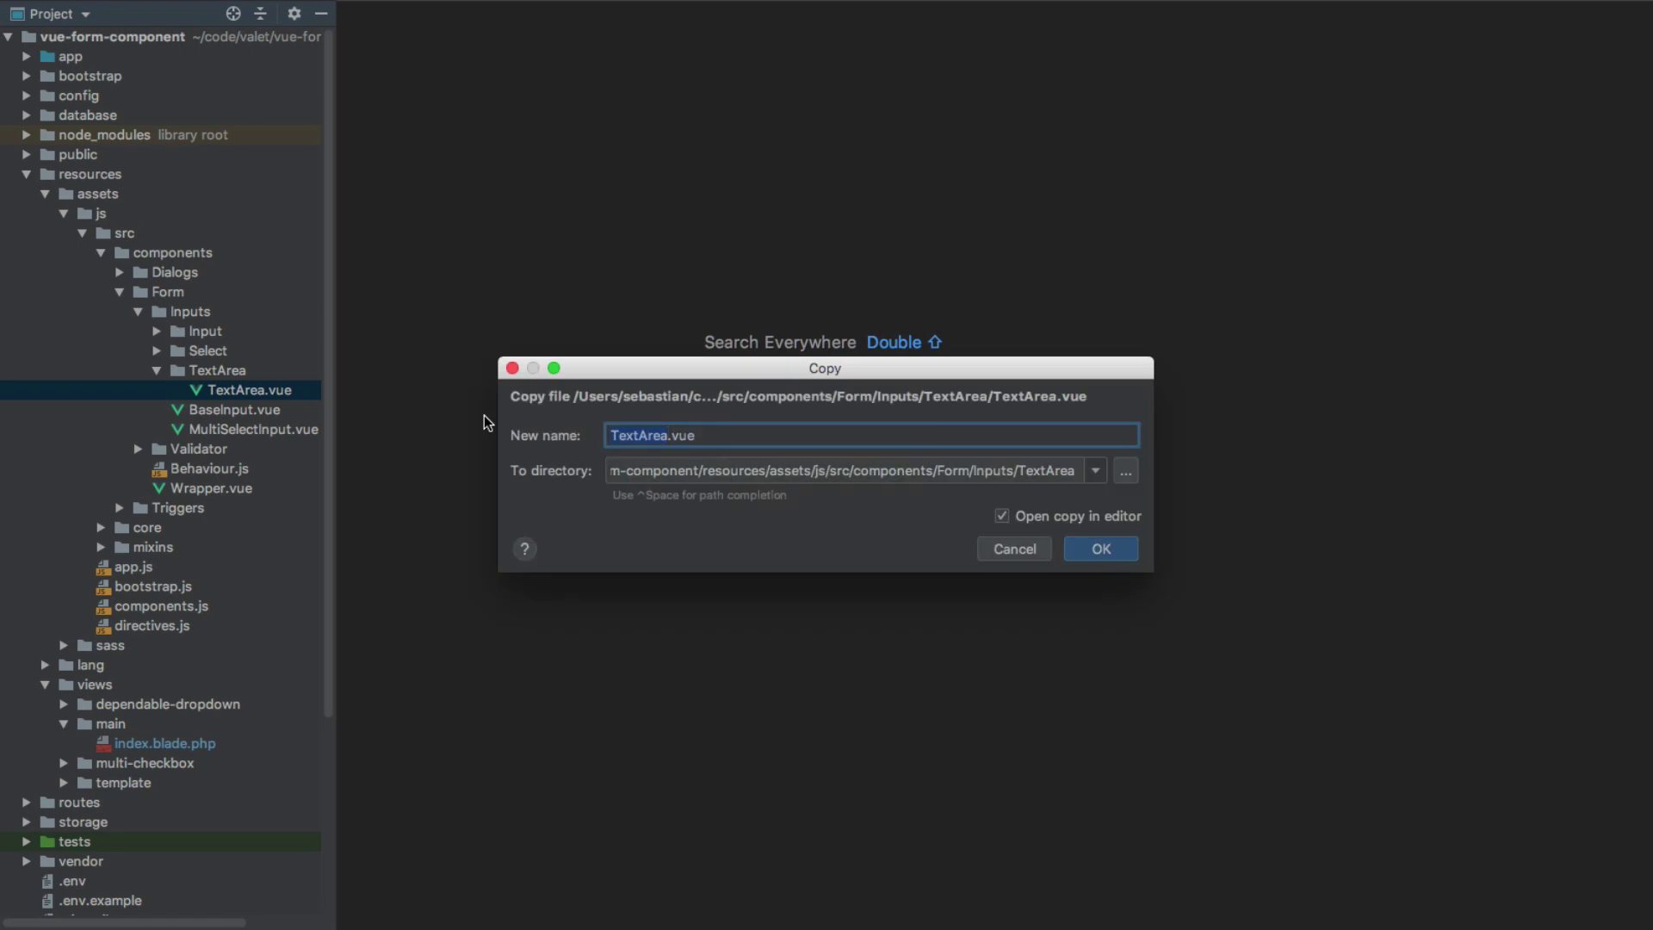
type("Wysiwyg")
key("Return")
key("Escape")
double_click(181, 628)
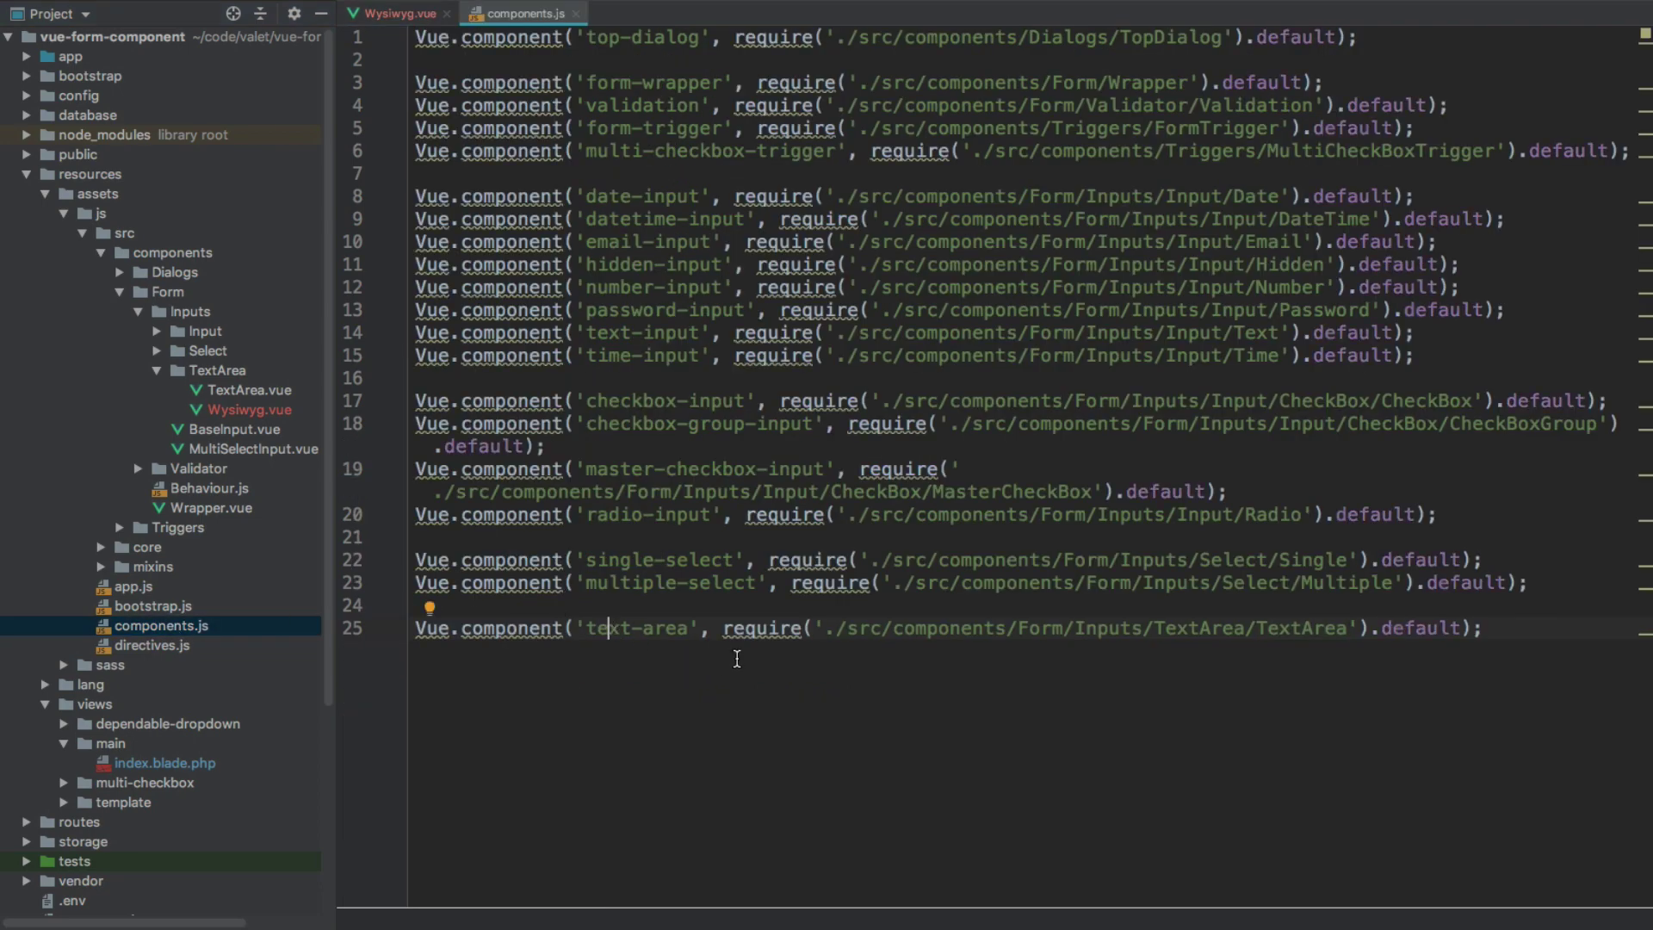
Duplicate the text-area line as 'wysiwyg-editor' loading TextArea/Wysiwyg, then close components.js
key("super+d")
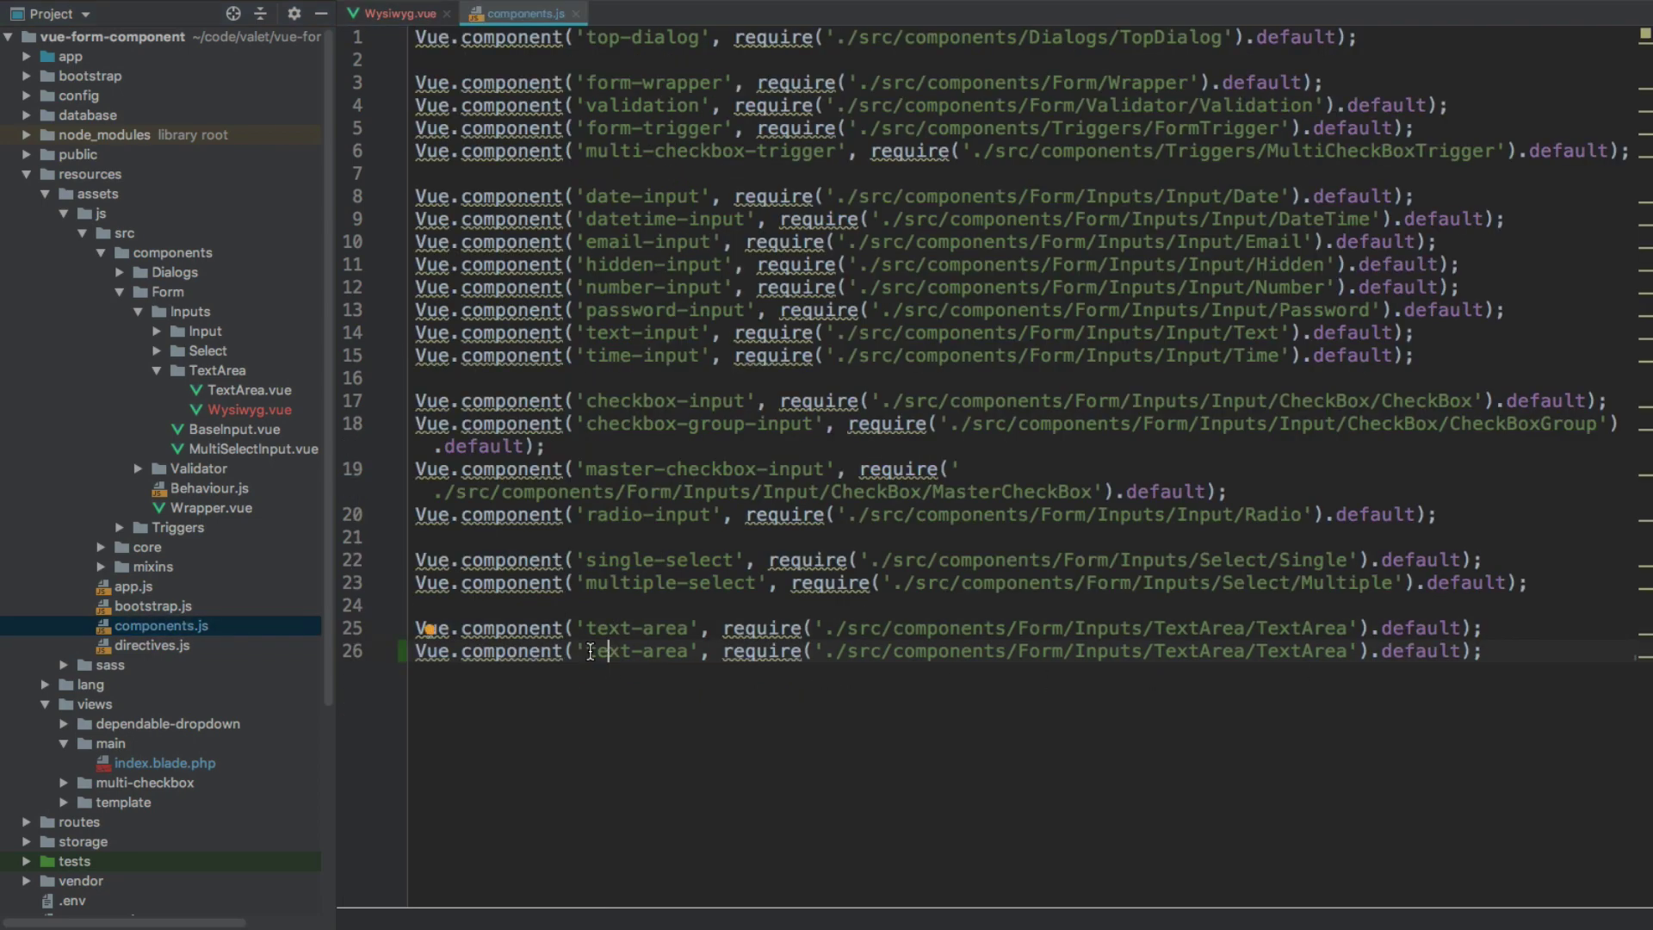
left_click_drag(587, 650, 682, 651)
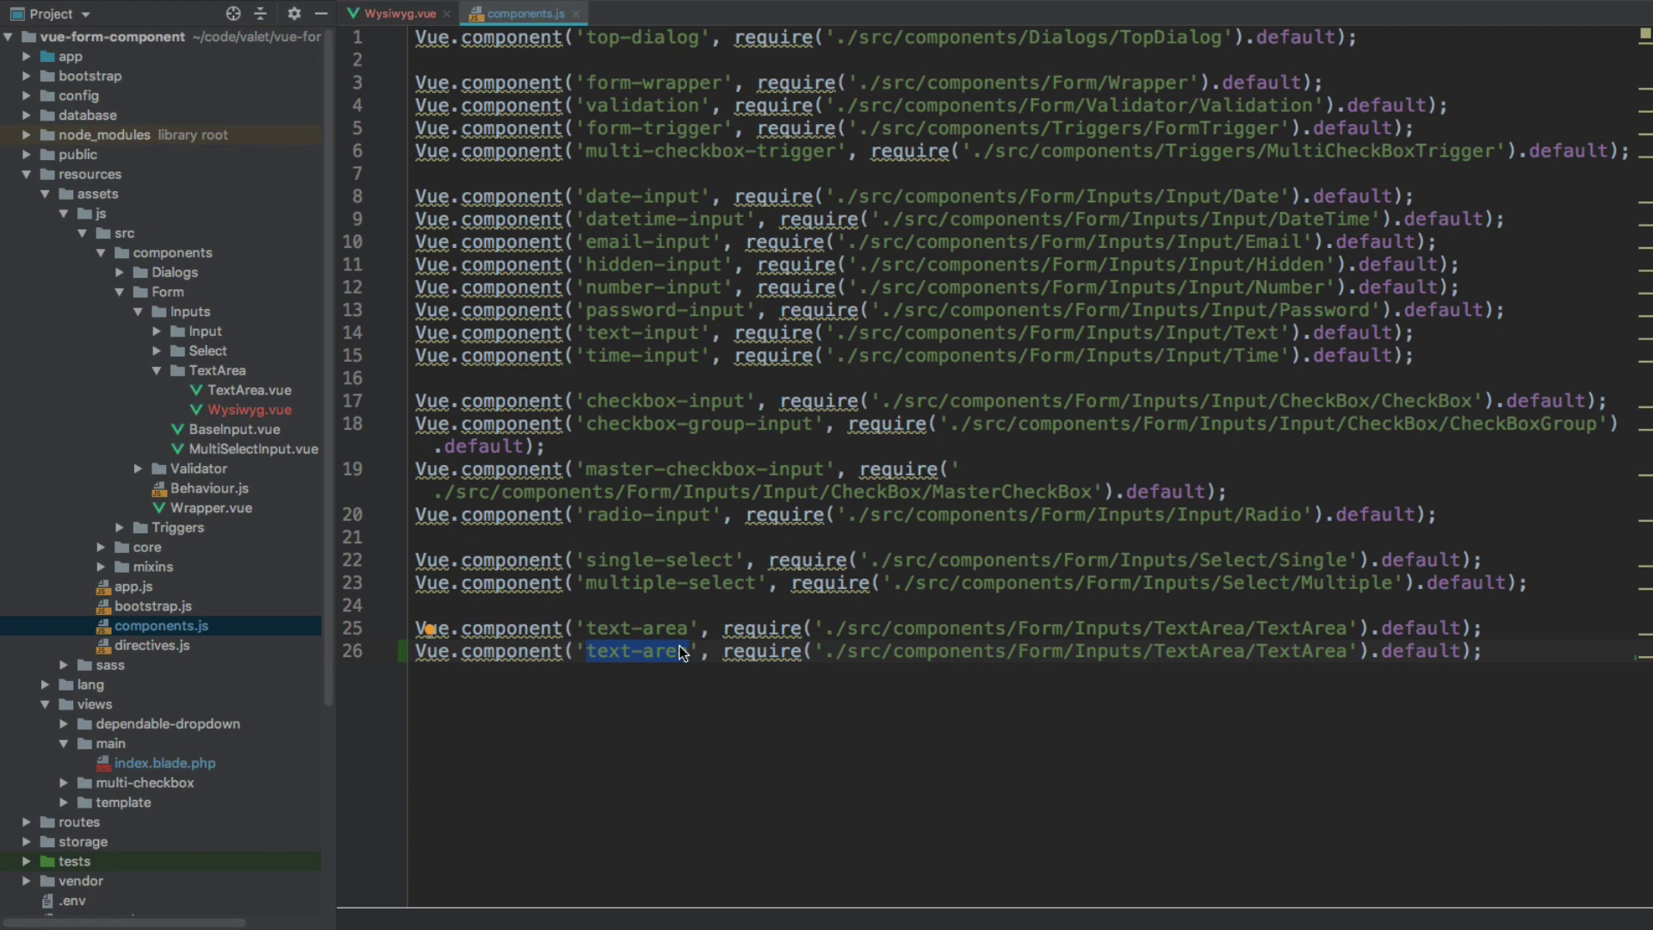
type("wysiwyg-editor")
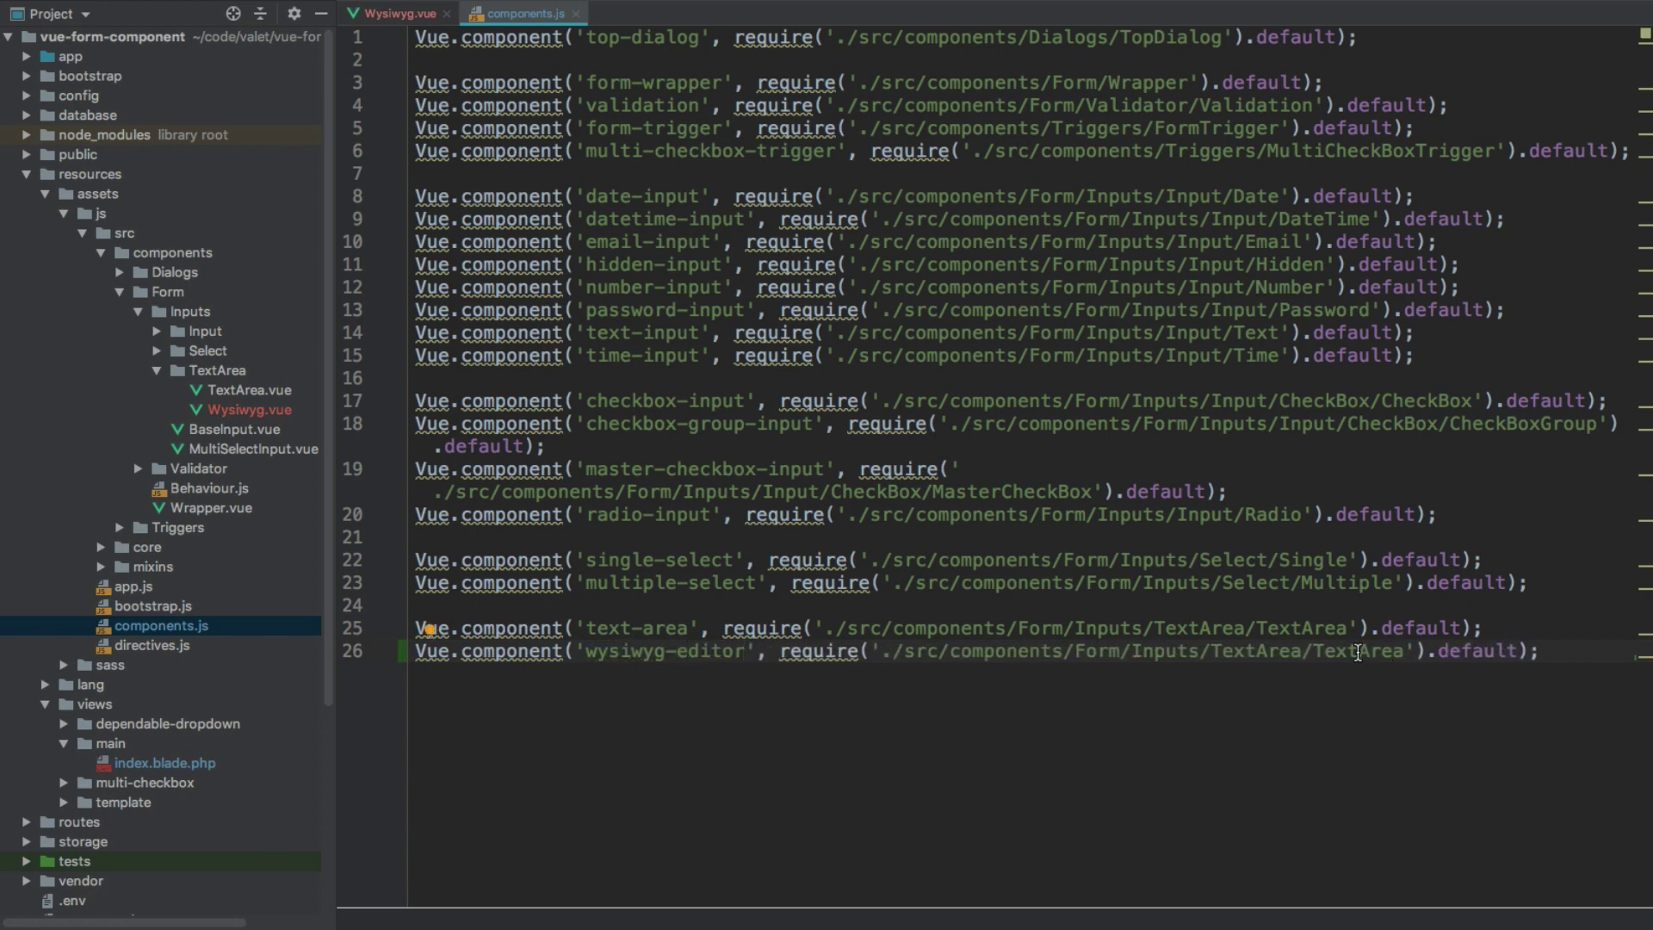
double_click(1359, 652)
type("Wysiwyg")
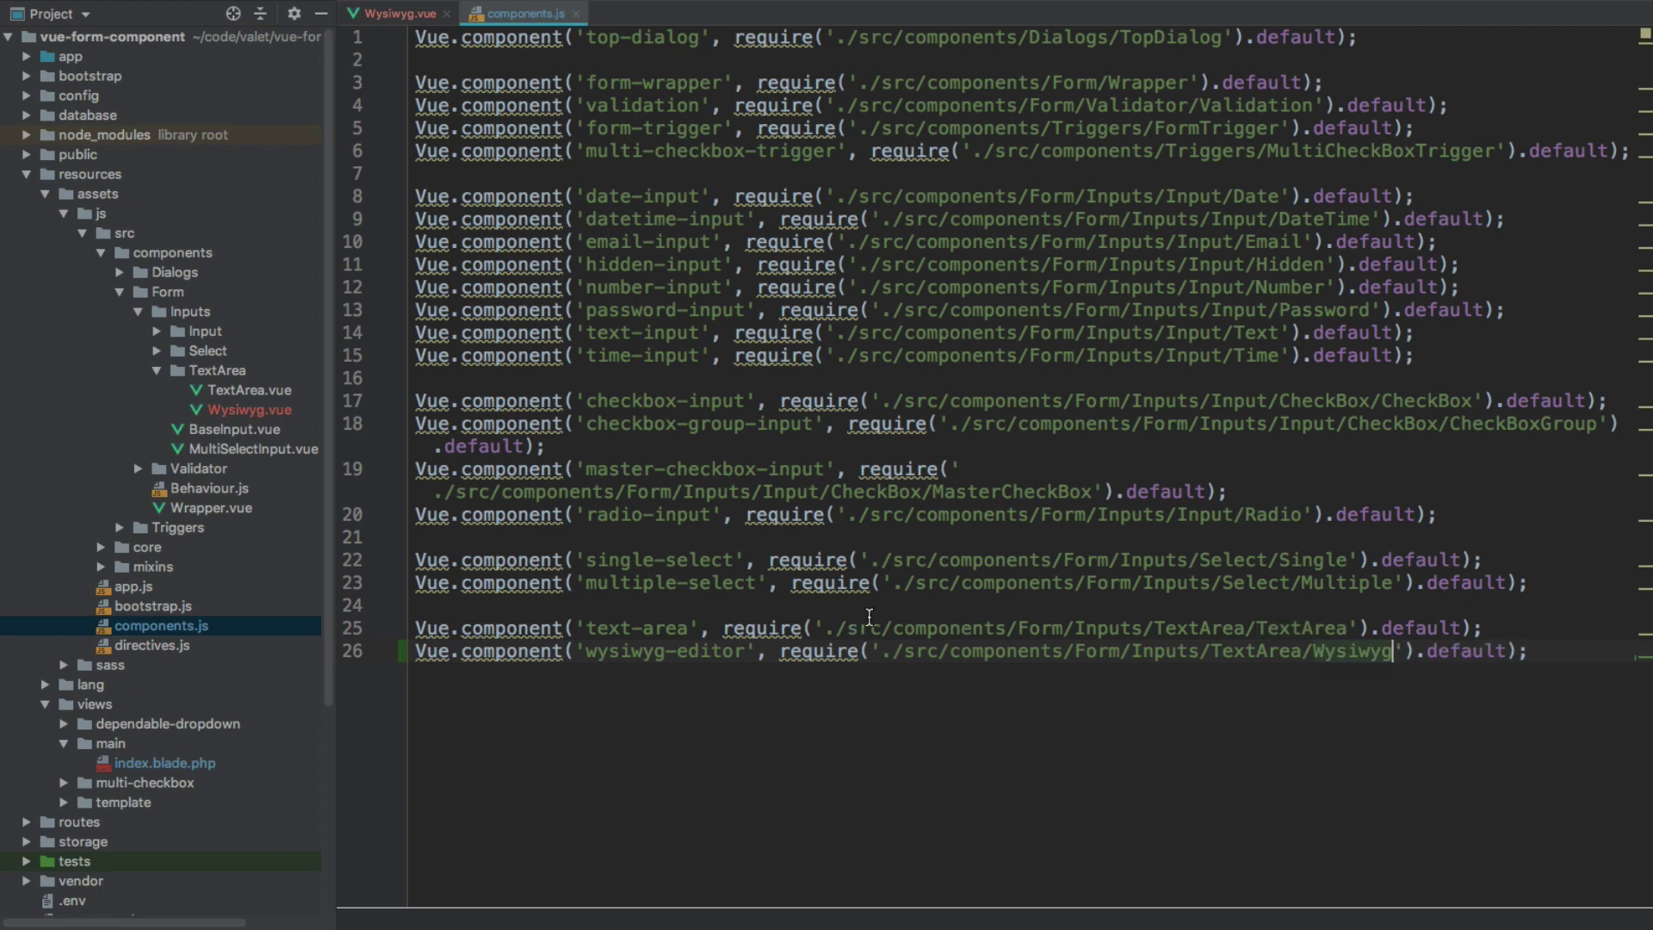
key("super+w")
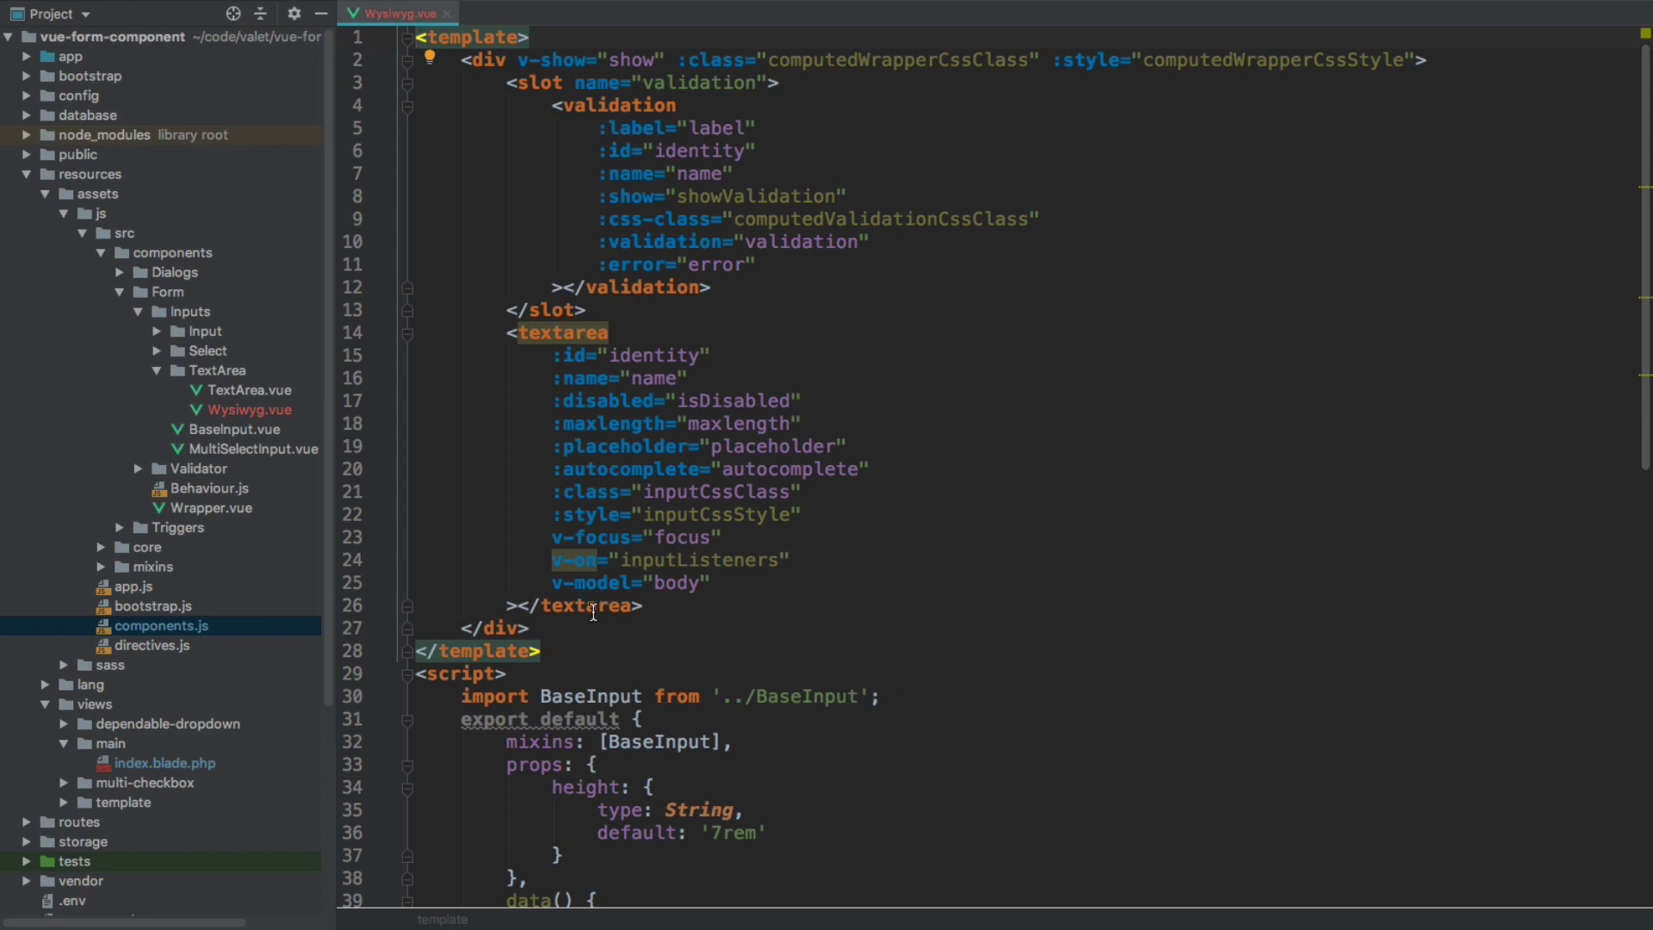
Delete the old attribute lines from Wysiwyg.vue's textarea
left_click(506, 604)
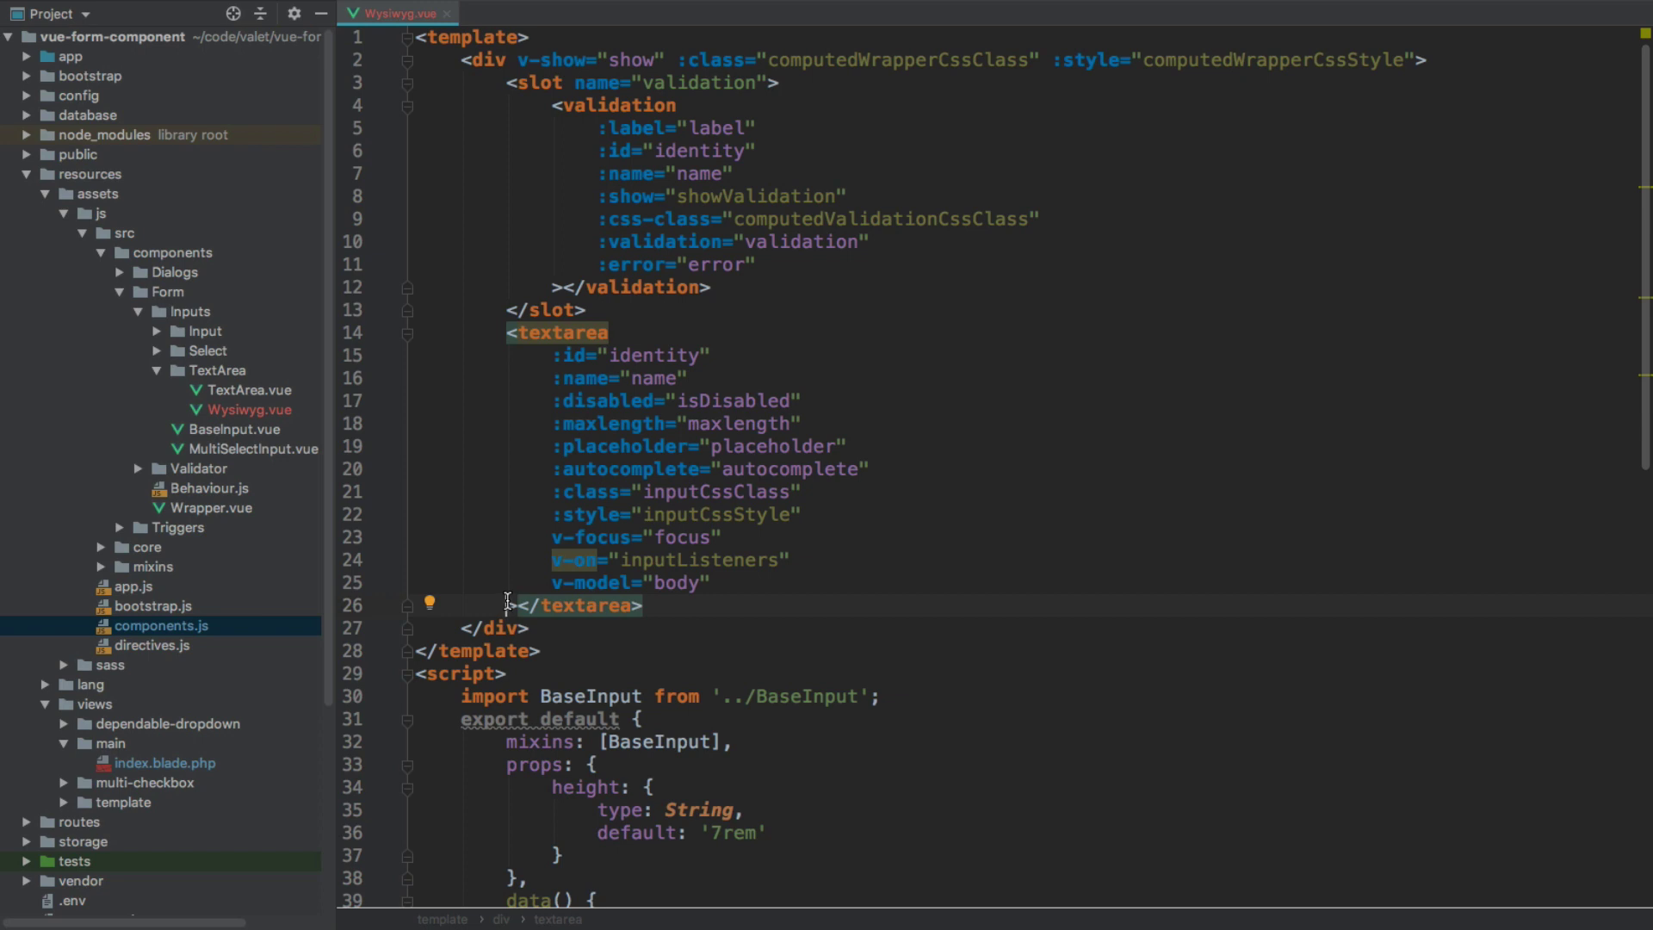
left_click_drag(506, 604, 607, 332)
left_click(638, 310)
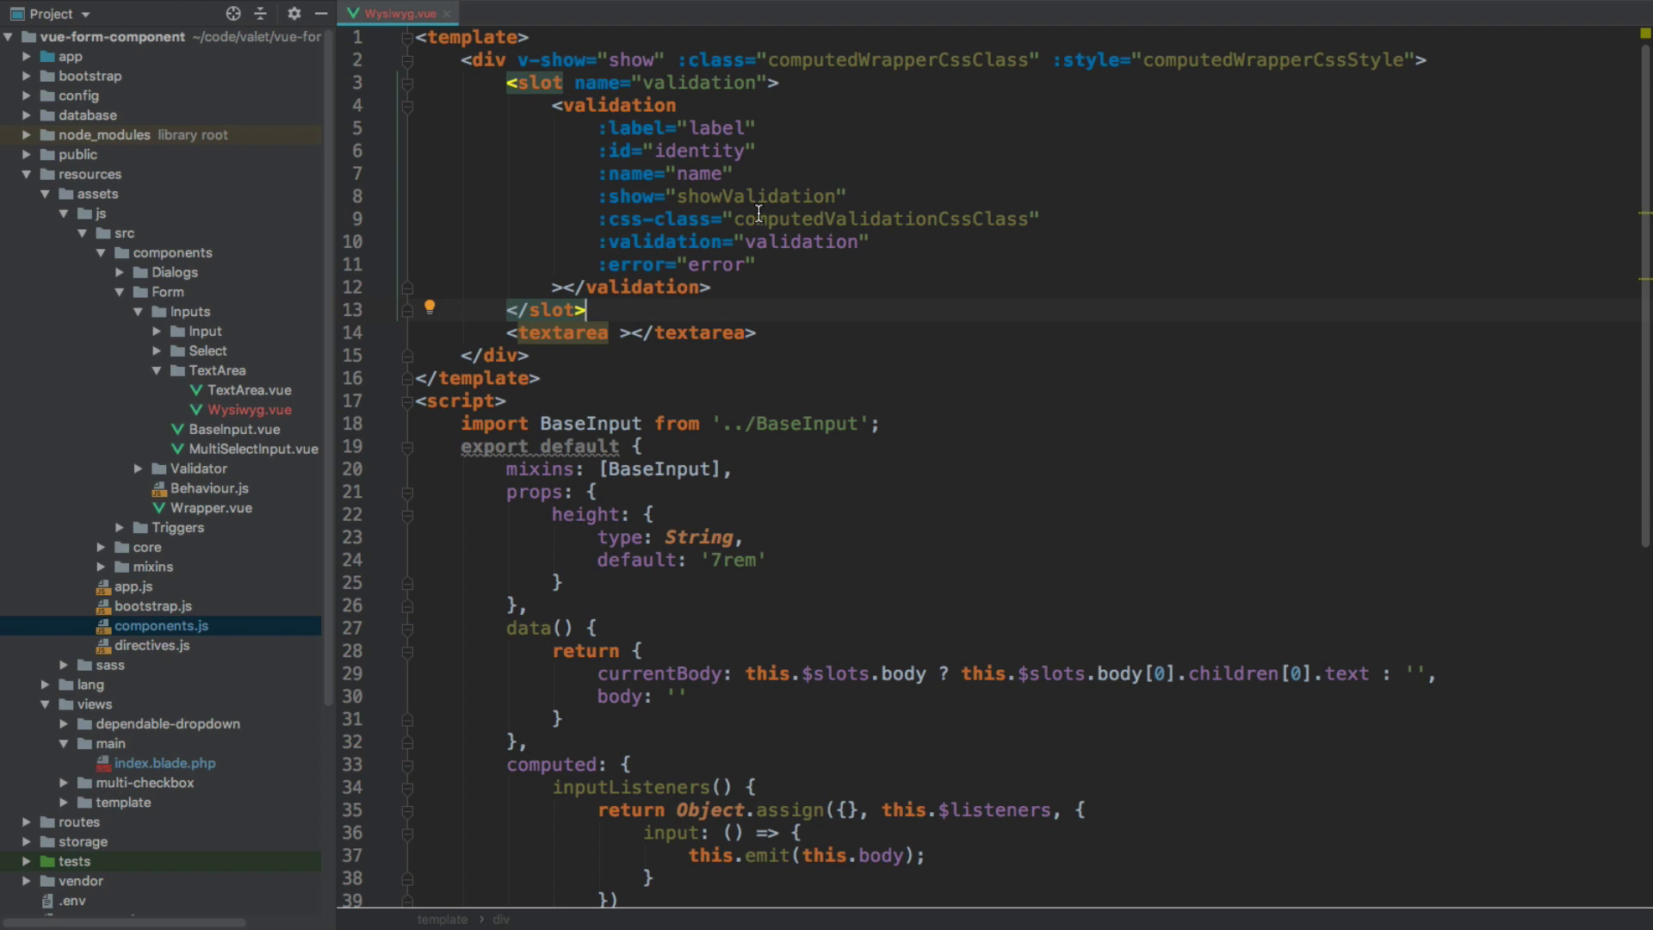
Add :ref="identity" and :disabled="isDisabled" to the textarea and check the closing tags
left_click(622, 333)
type(":ref=\"")
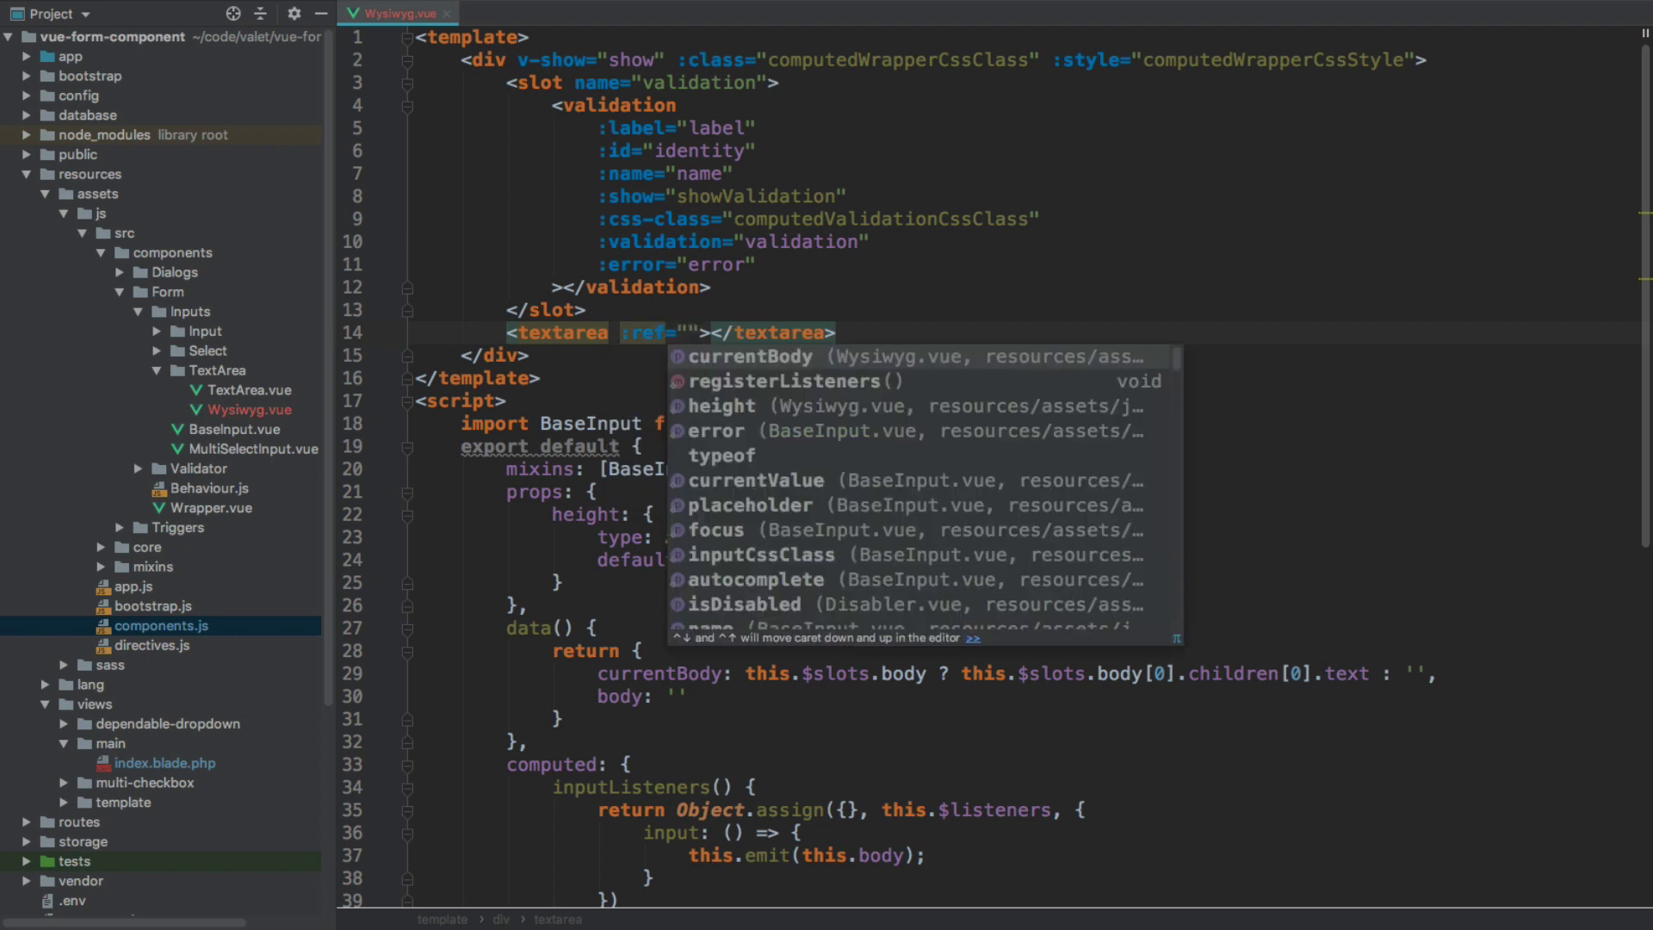
type("identity")
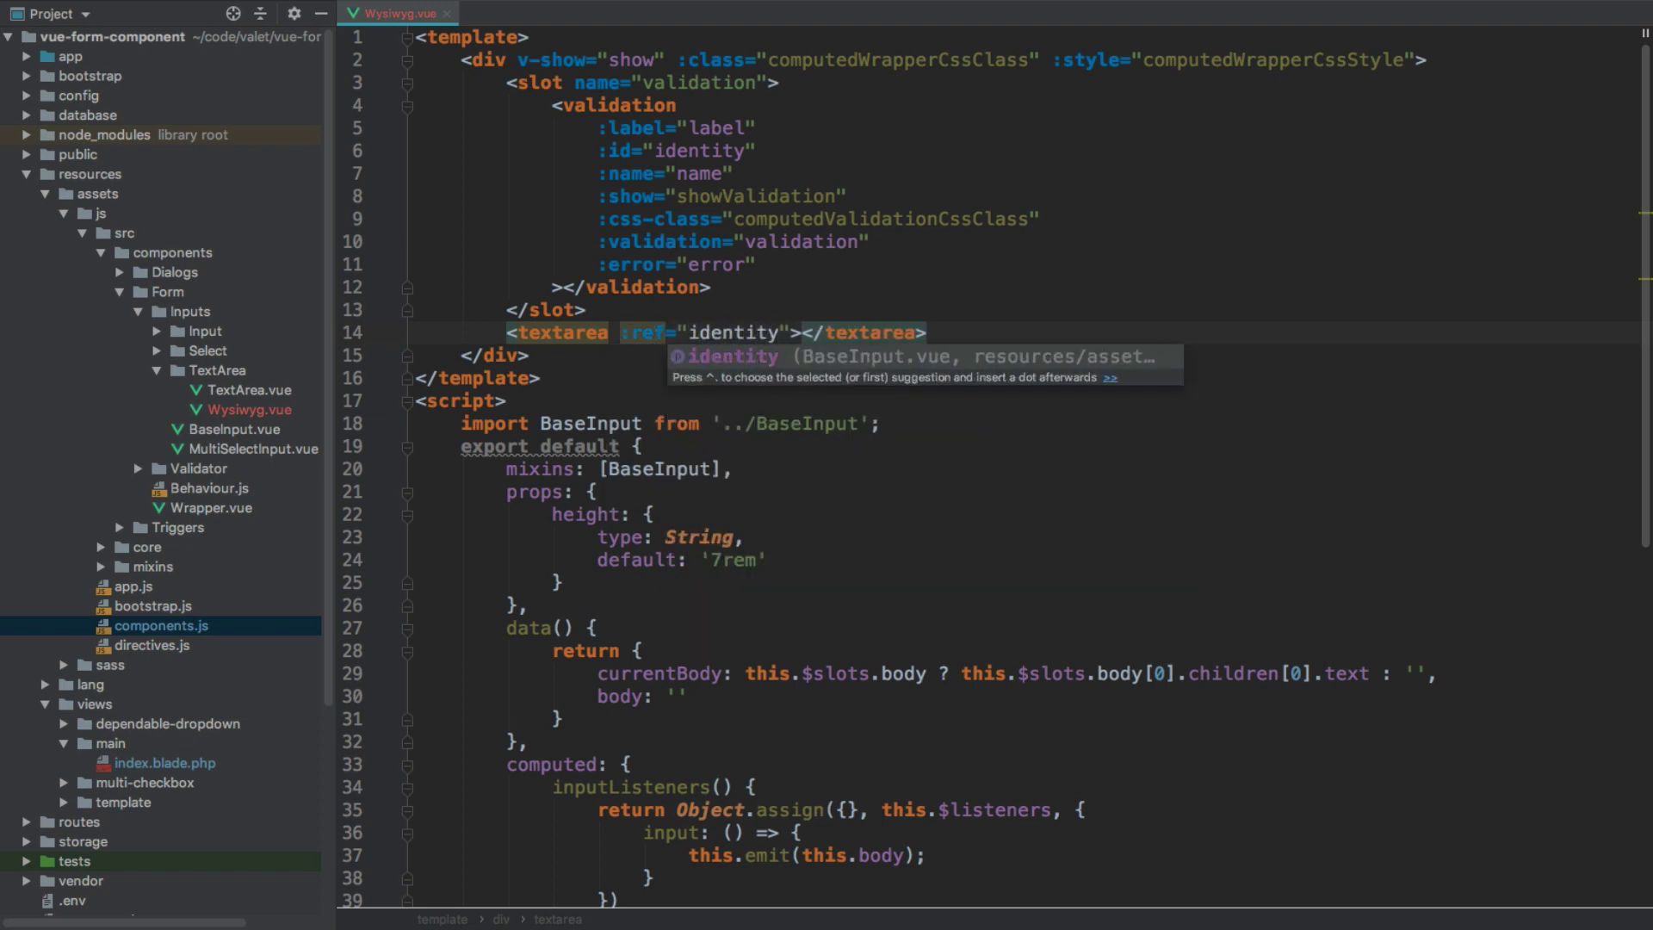
key("Escape")
key("Right")
type(":")
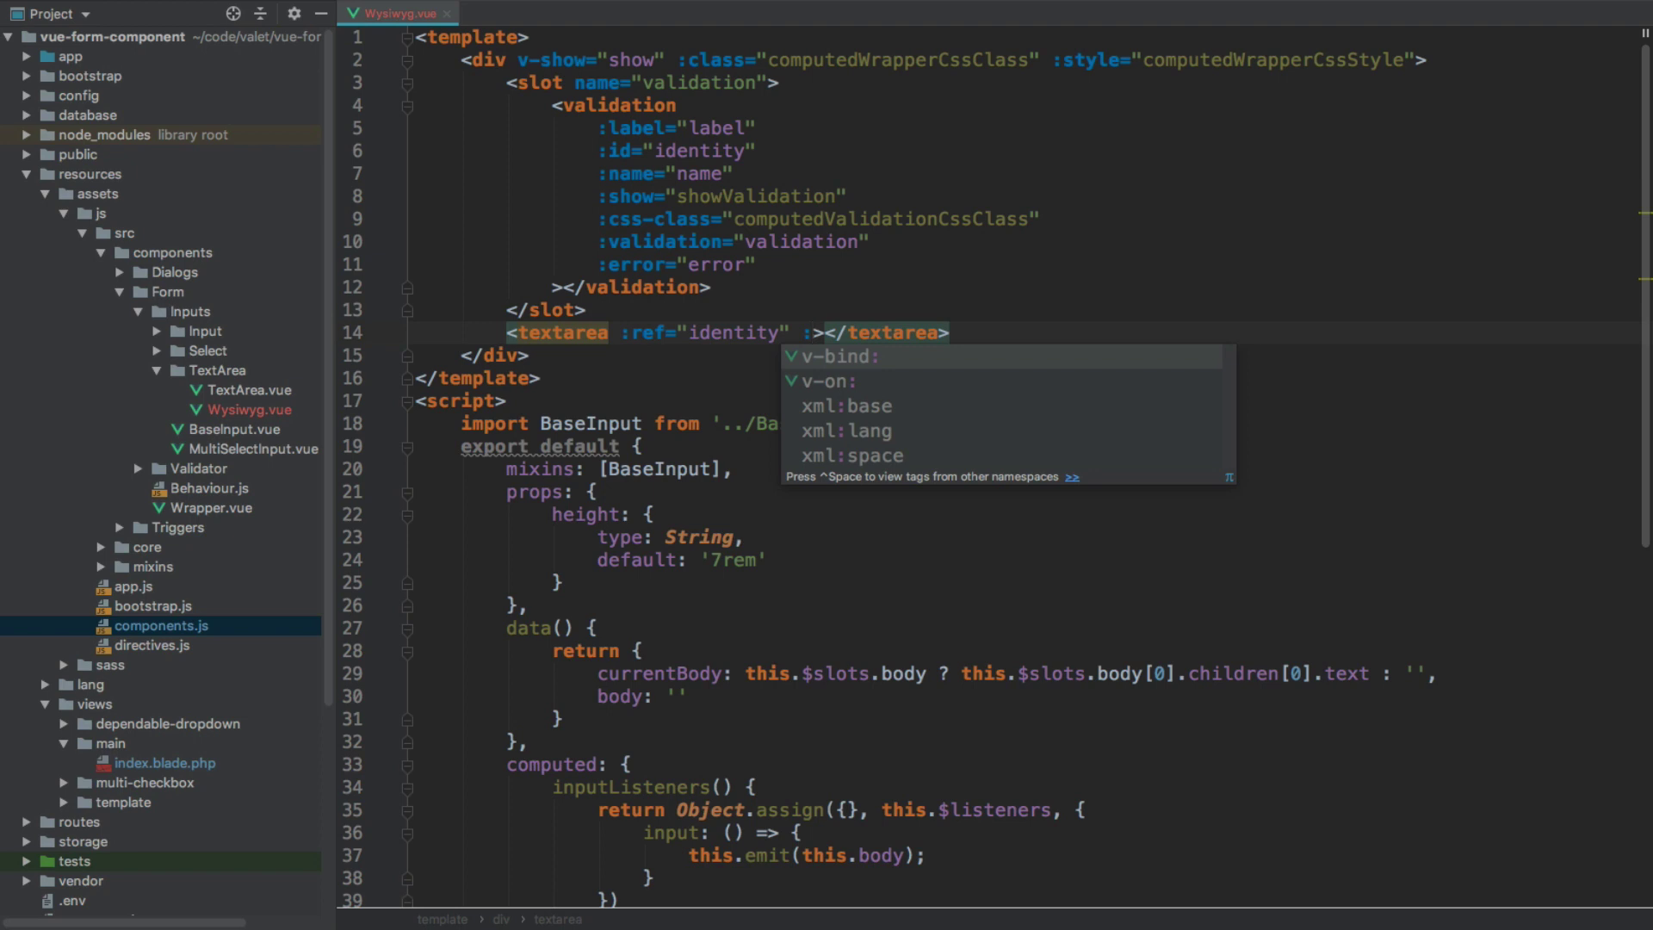
type("disabled=\"")
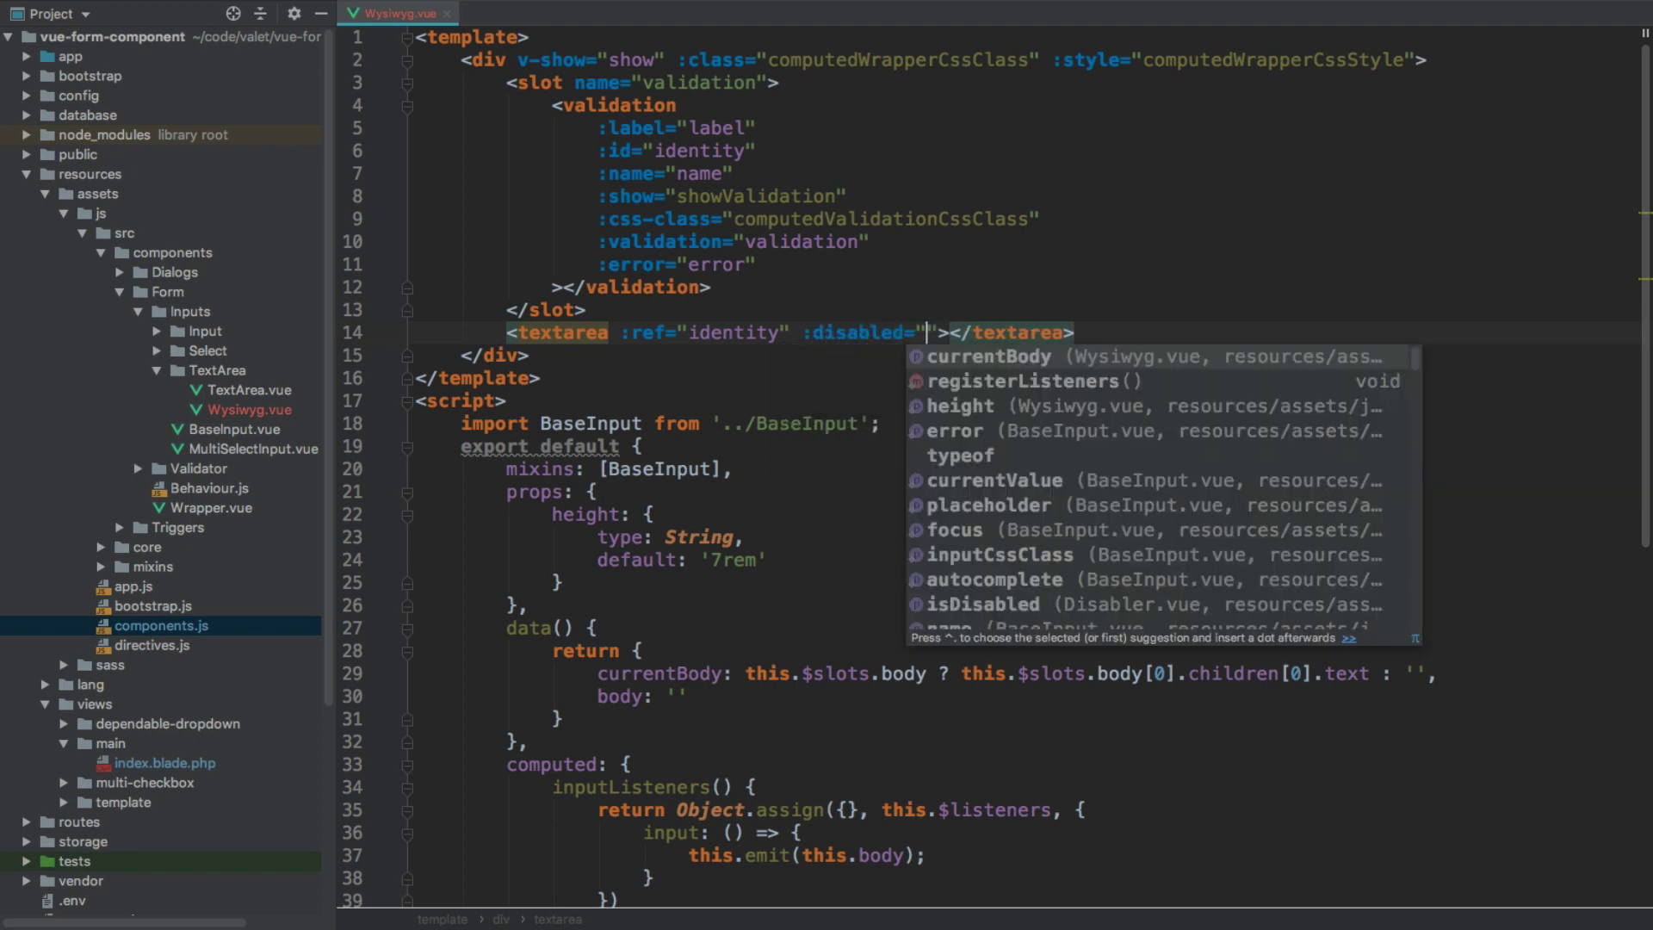
type("is")
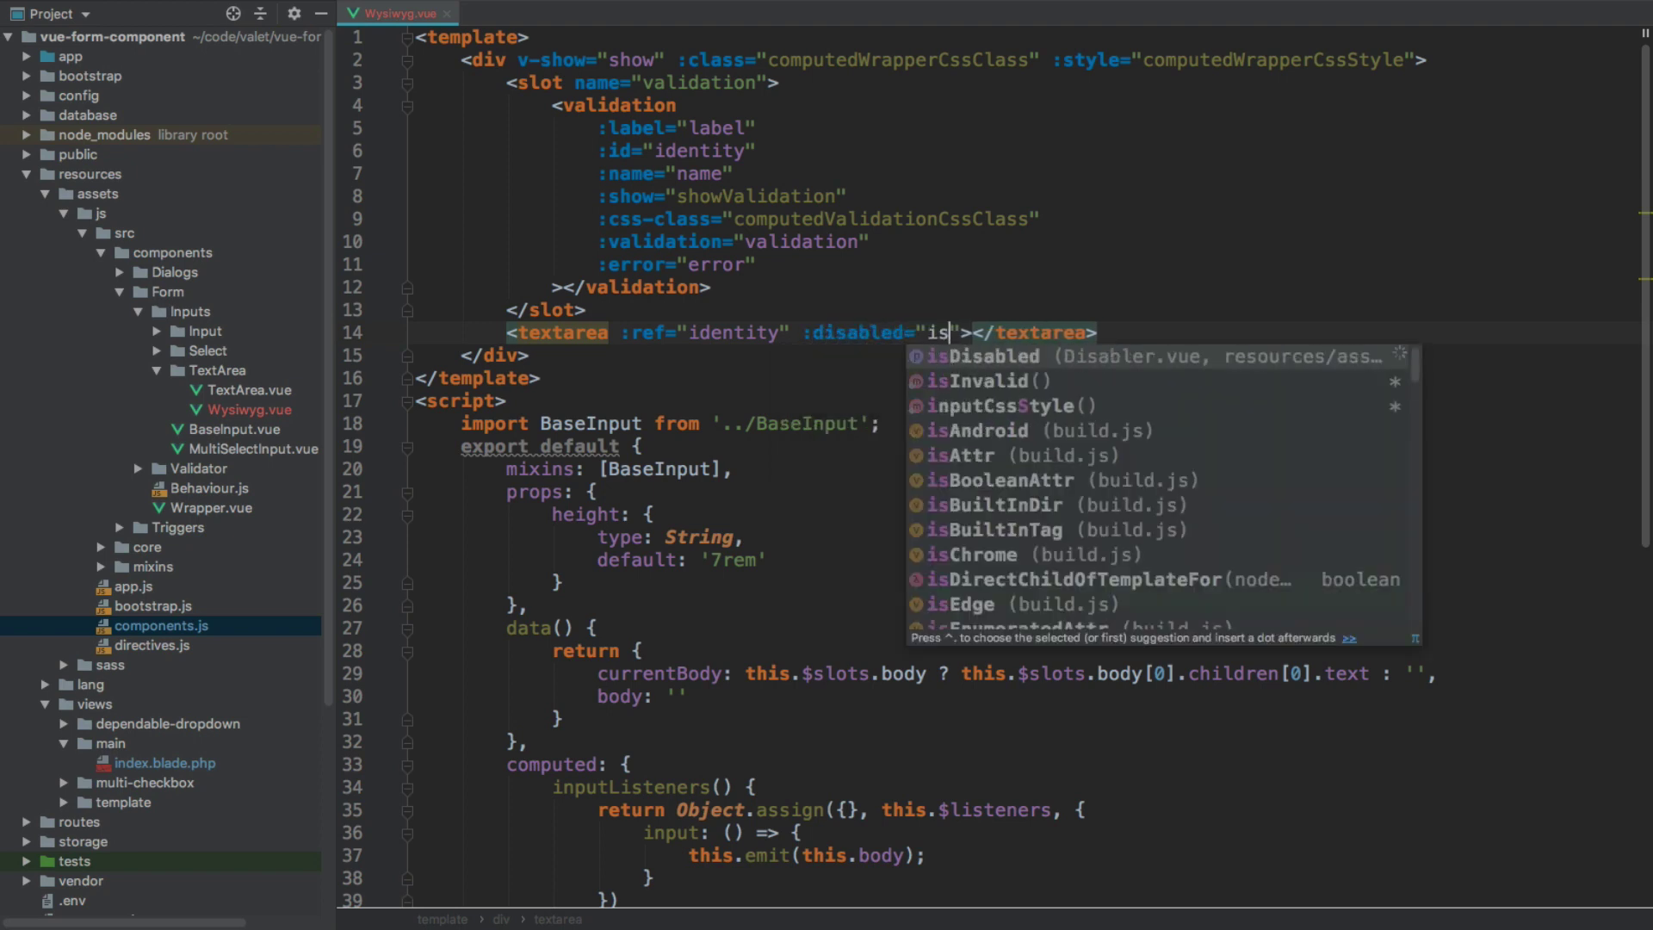
type("D")
key("Return")
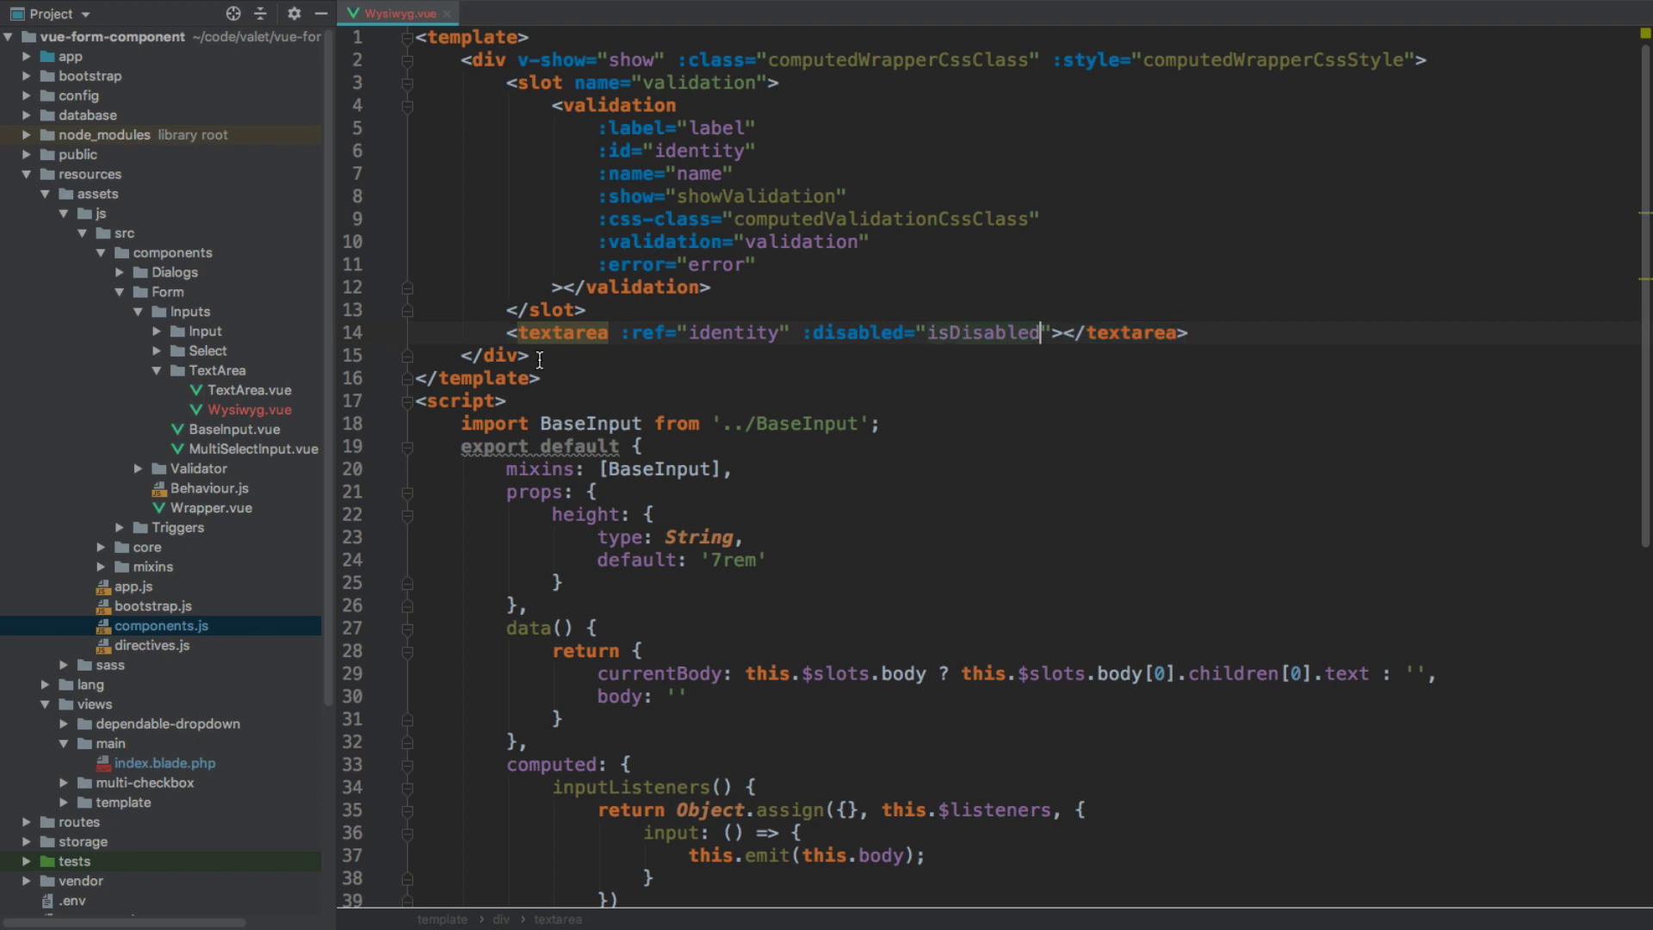
left_click(617, 356)
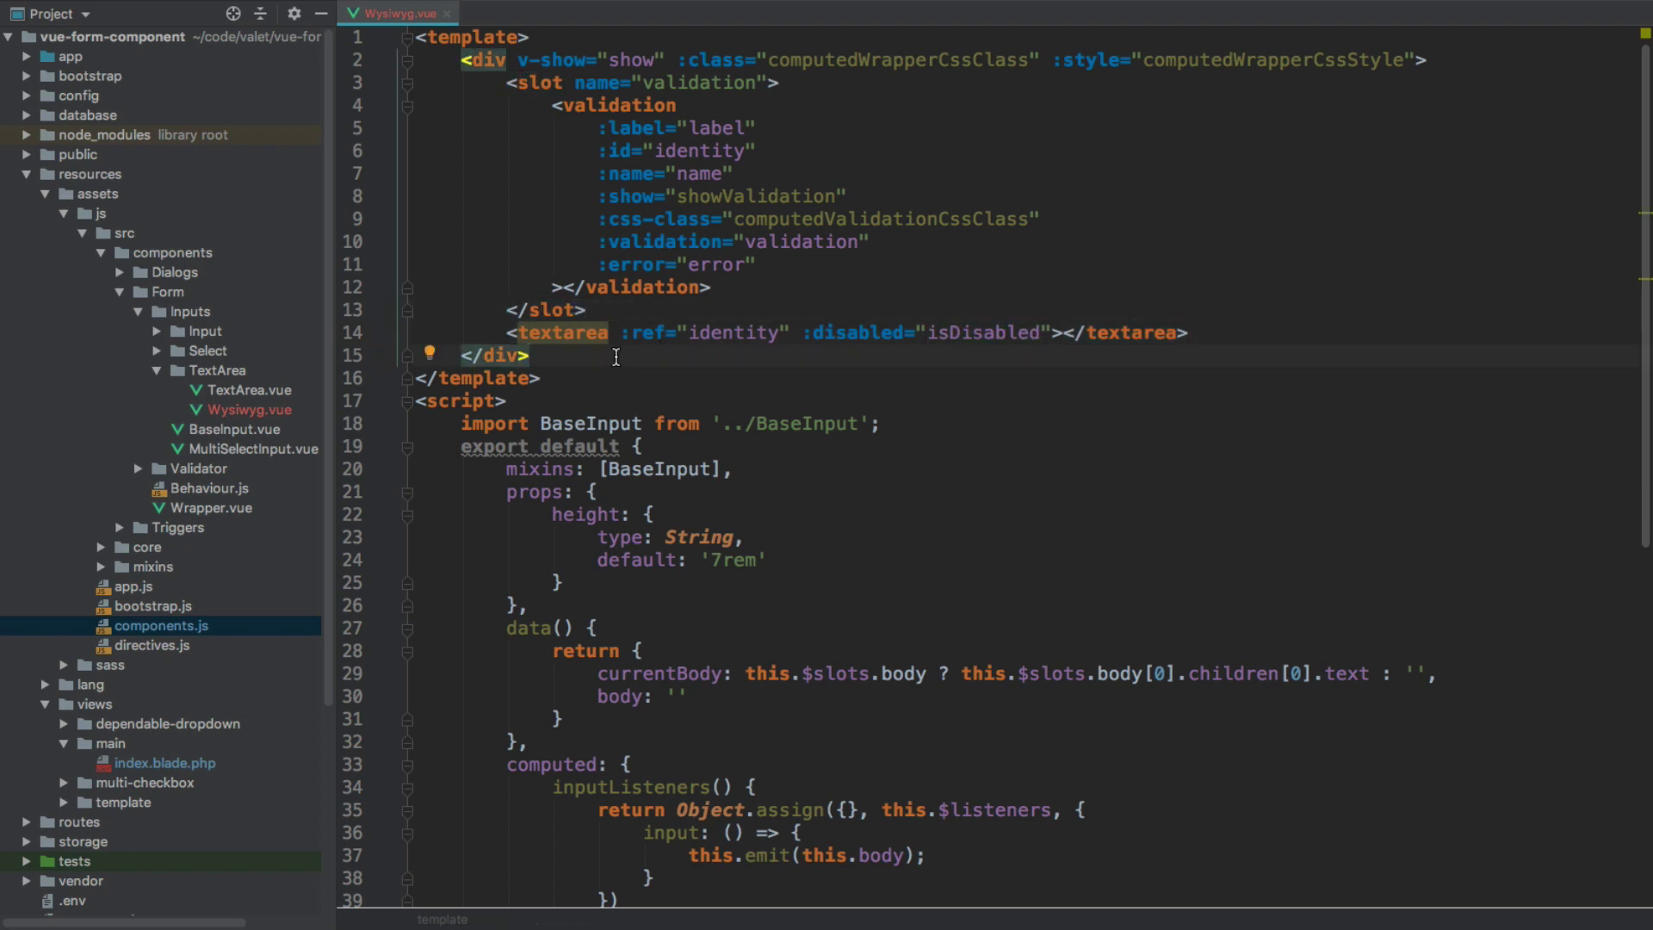
left_click(652, 316)
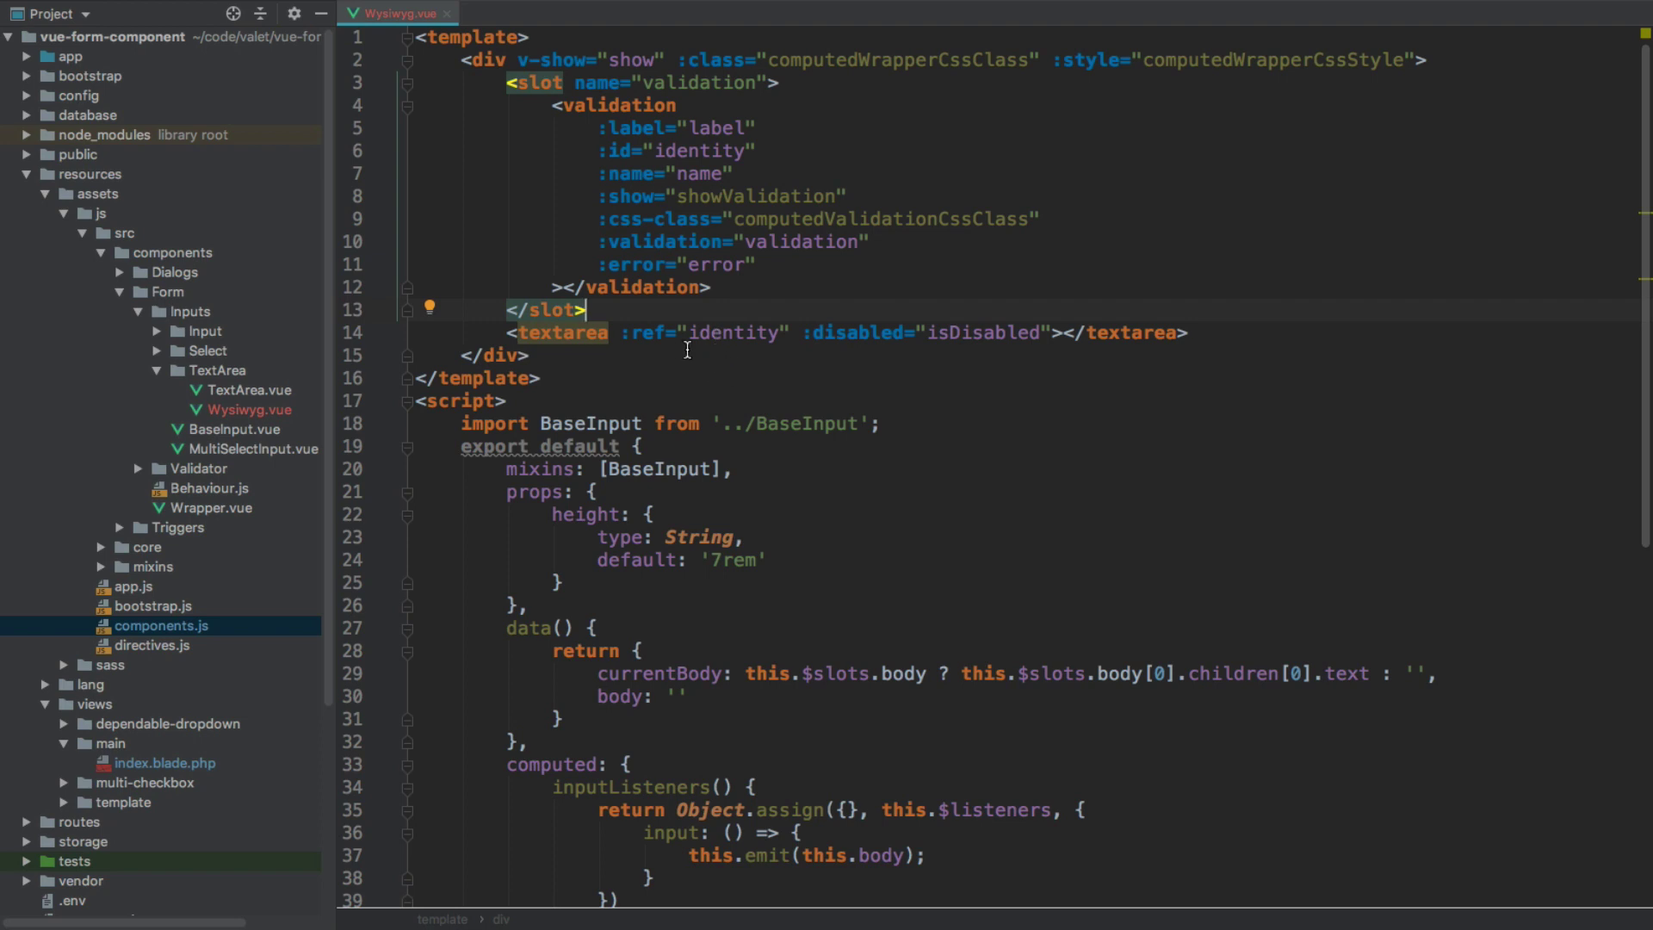
left_click(659, 351)
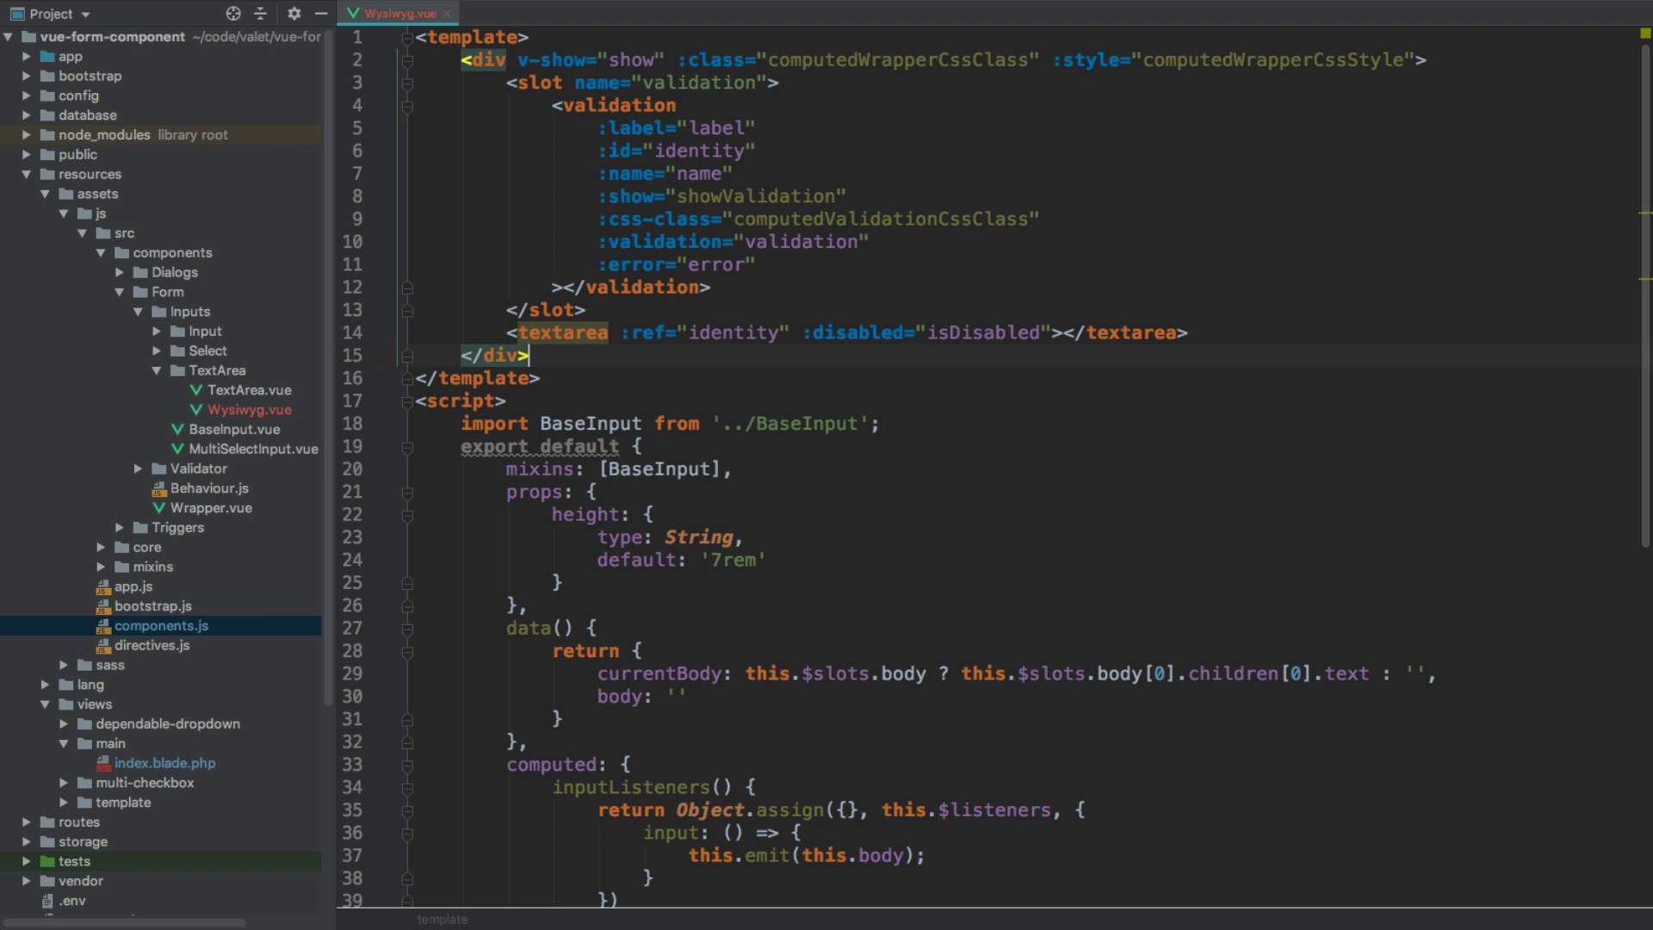
scroll(749, 396, "down", 5)
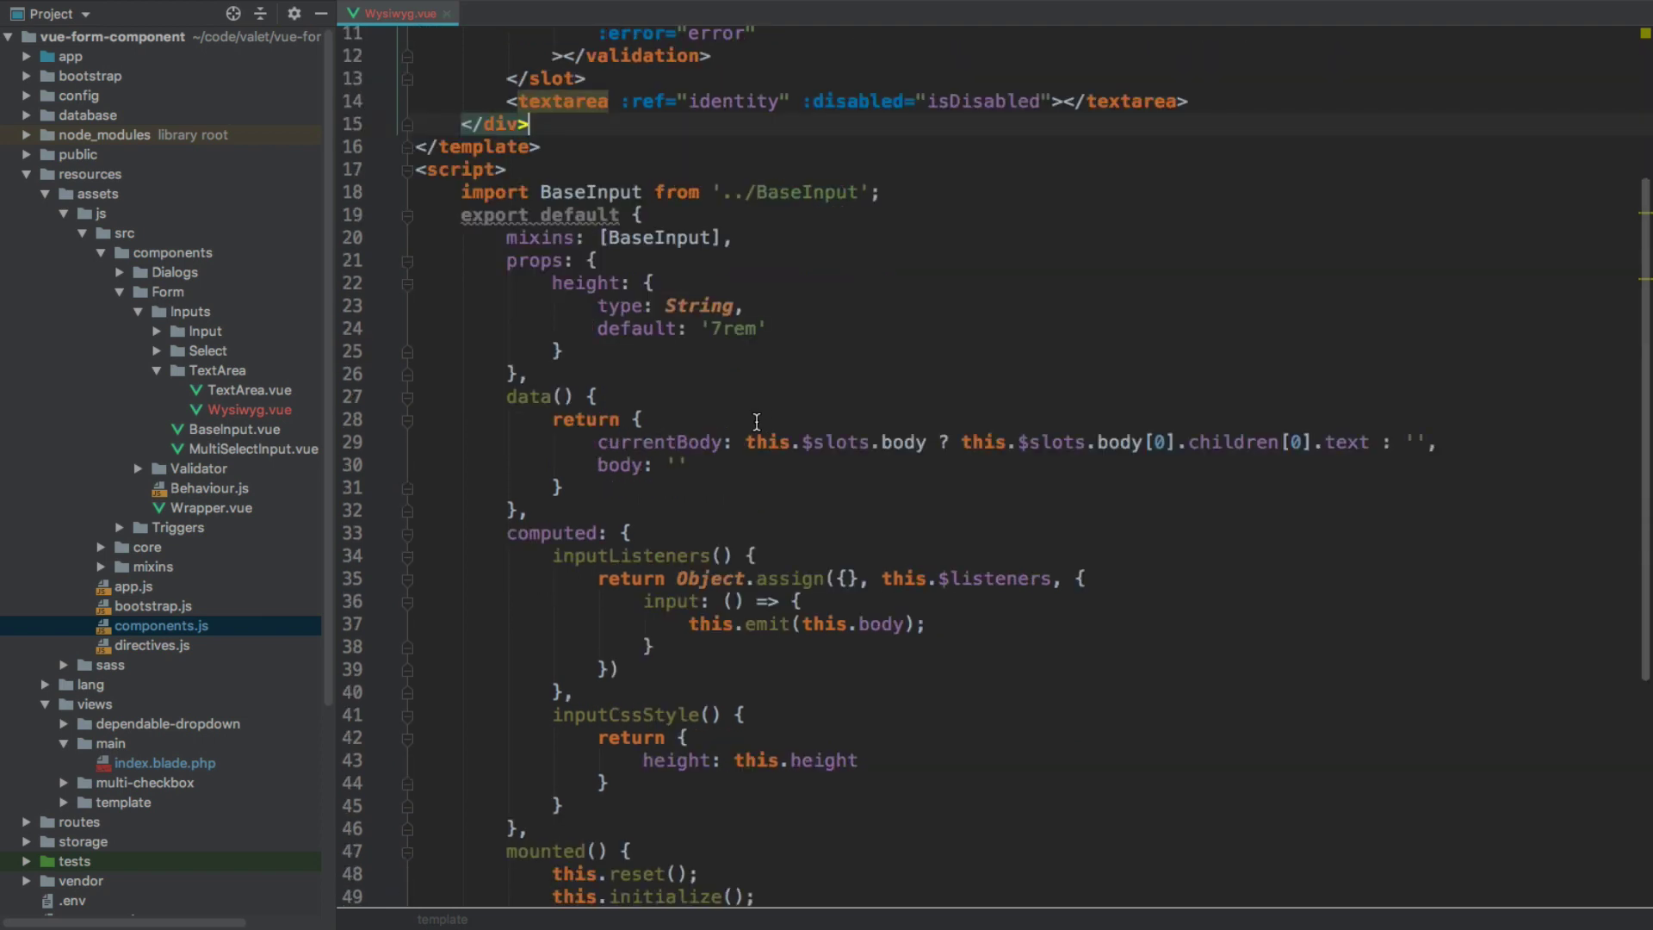
Create a new Toolbar.js file in the TextArea folder
left_click(822, 192)
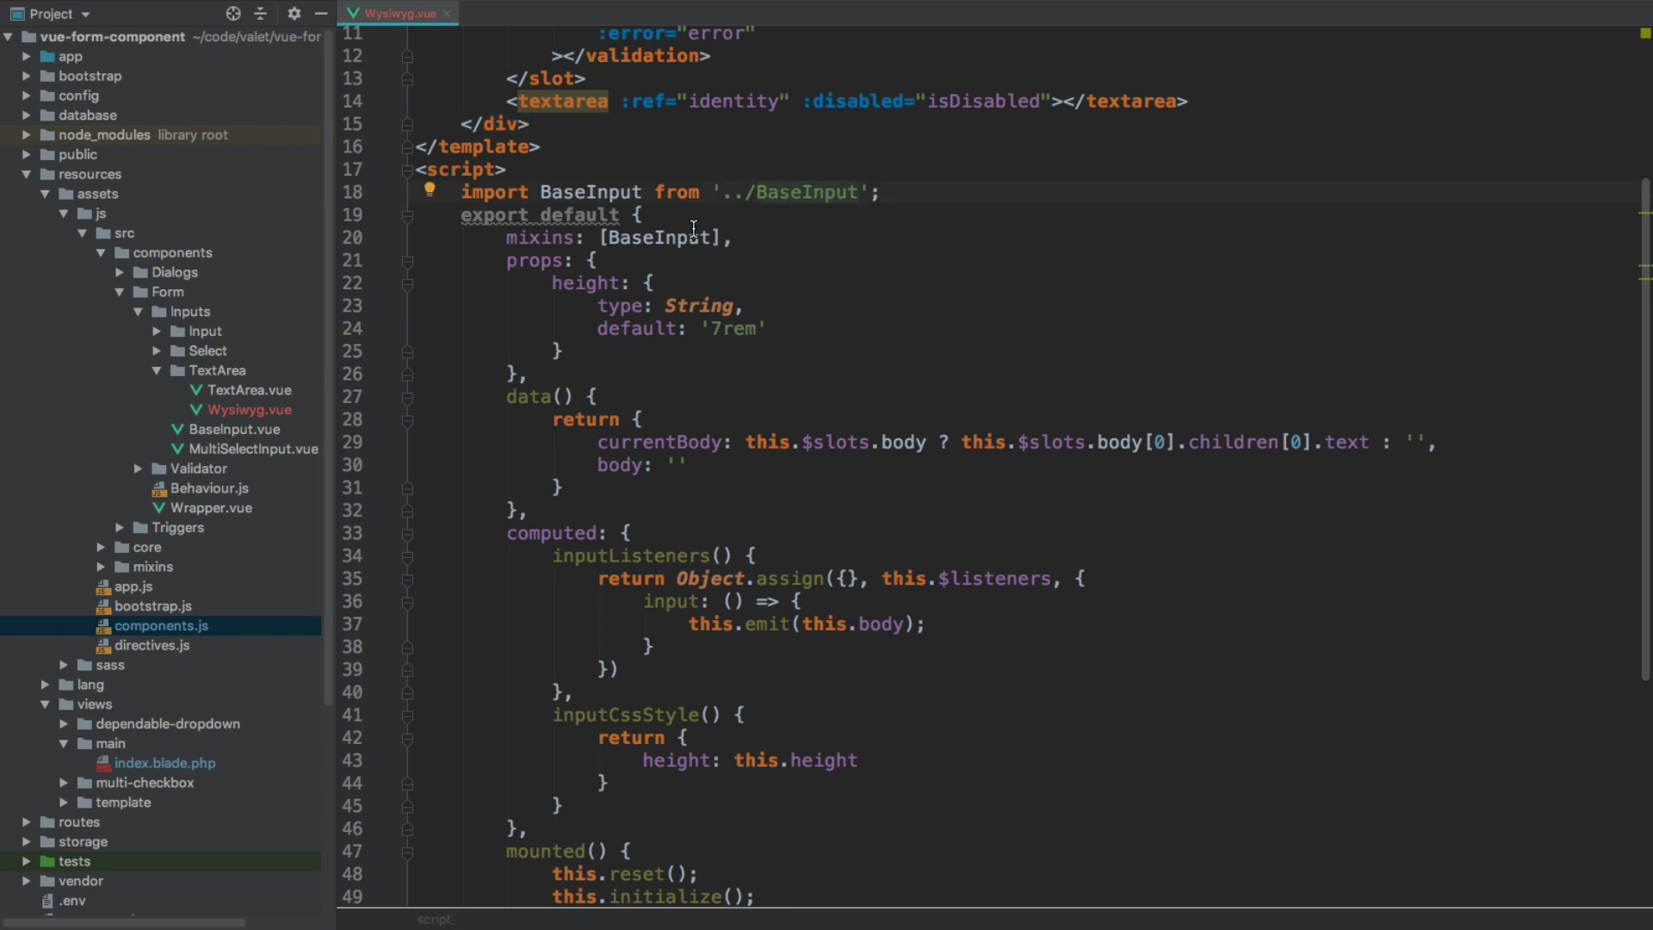
left_click(220, 374)
right_click(220, 374)
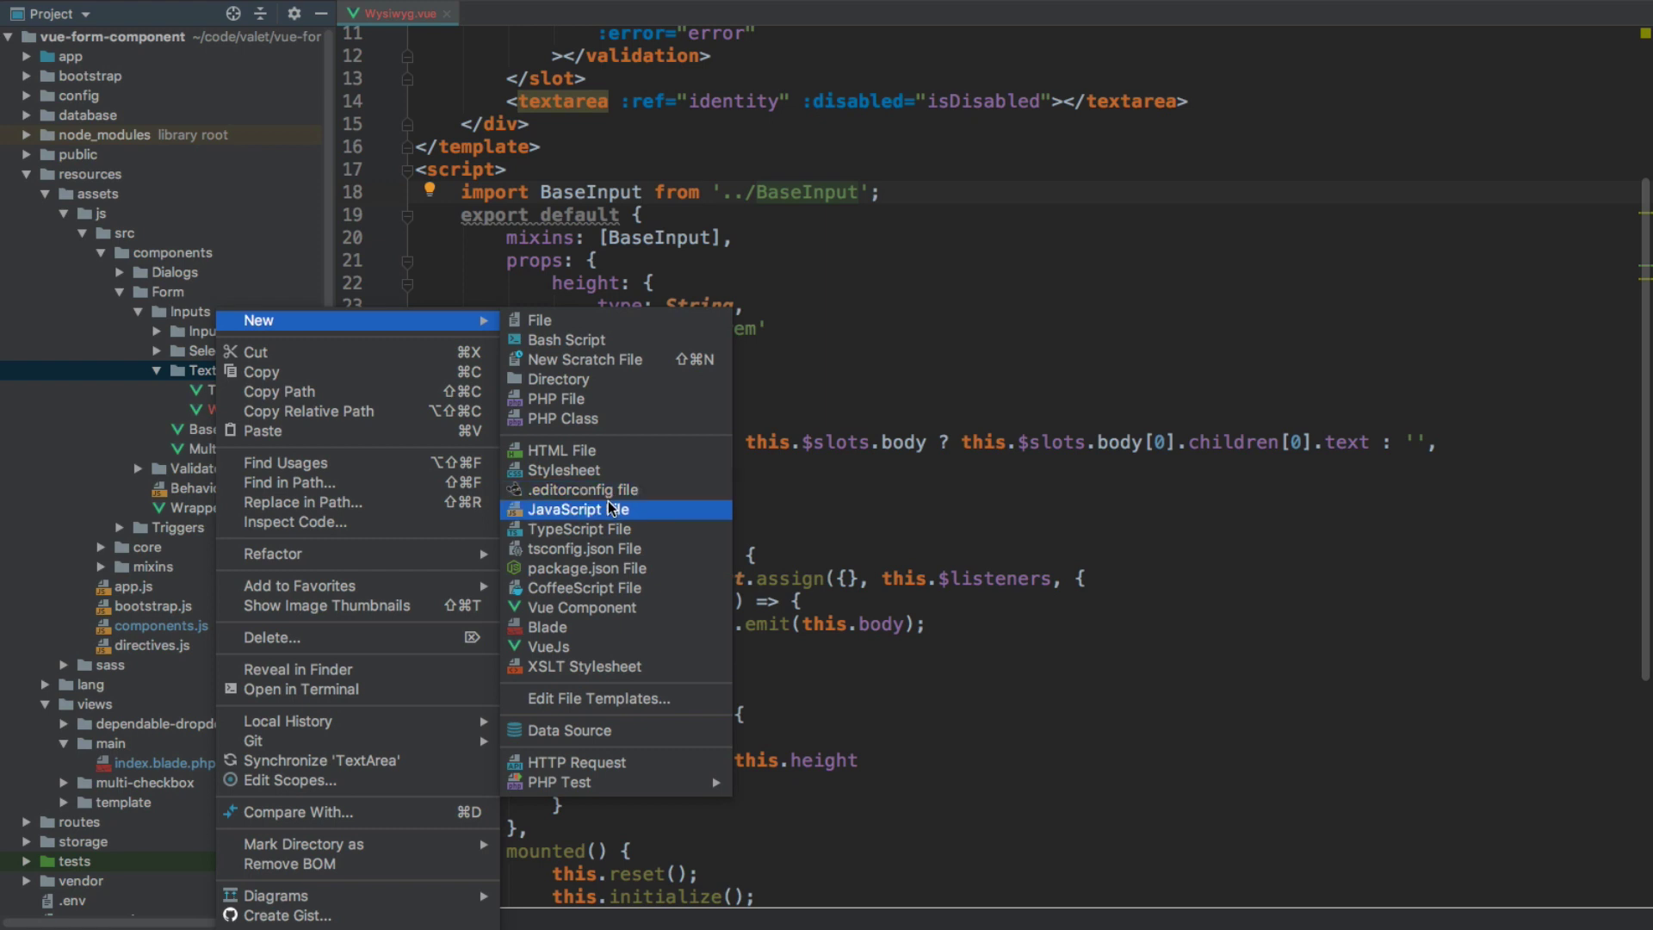
left_click(610, 509)
type("Toolbar")
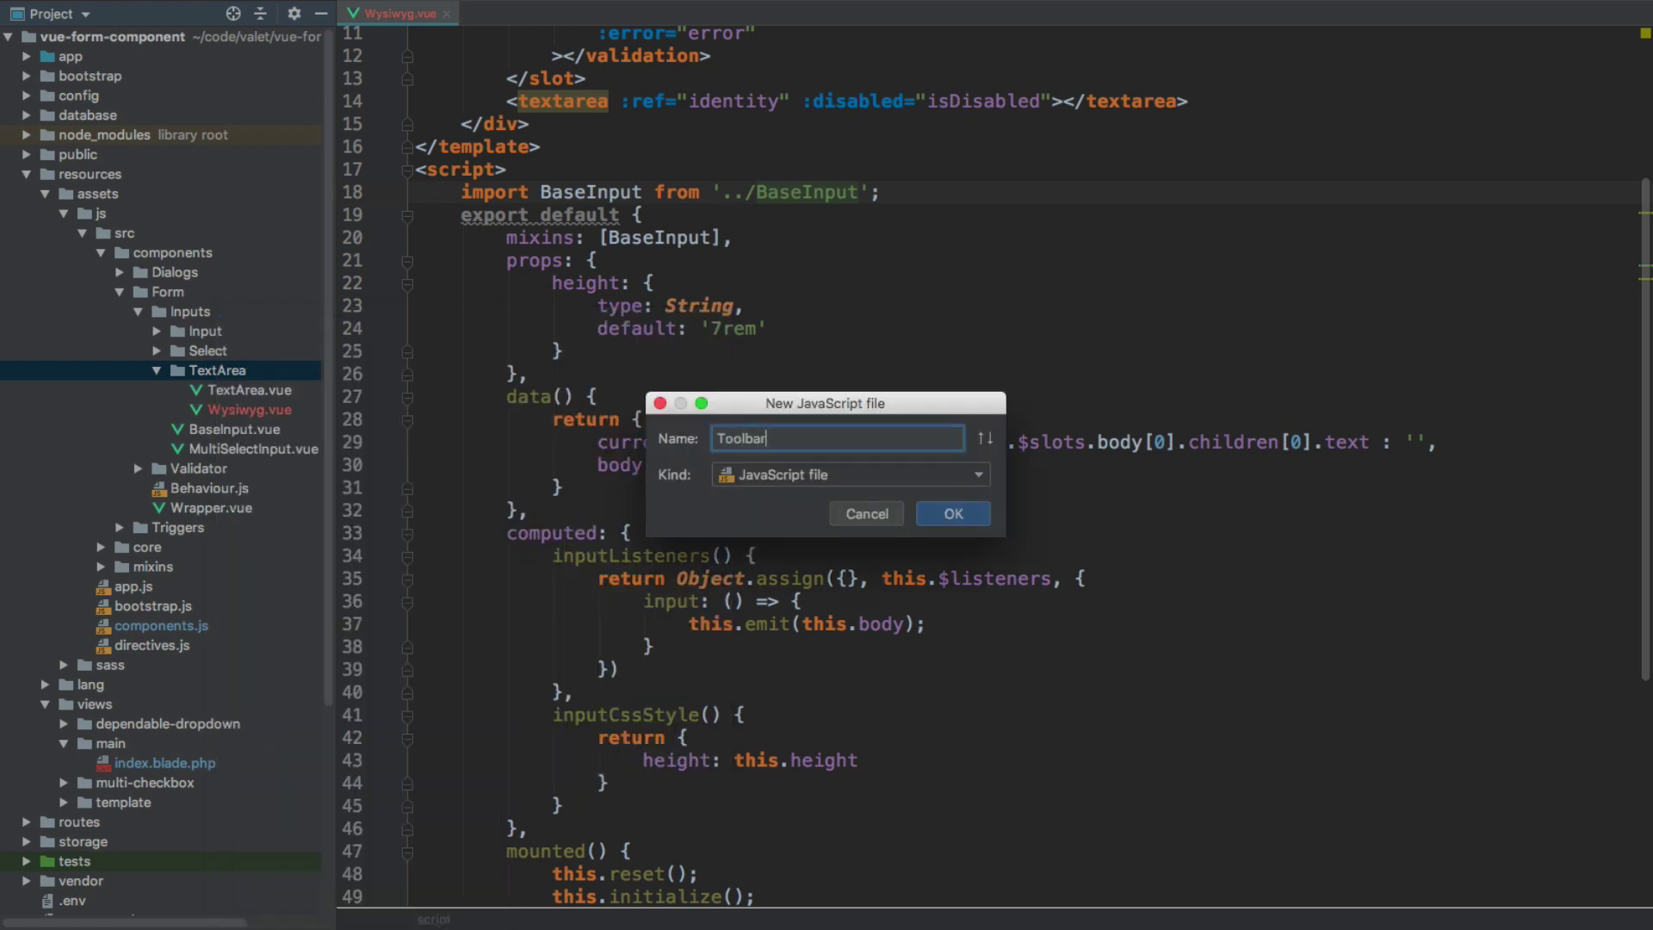
key("Return")
key("Escape")
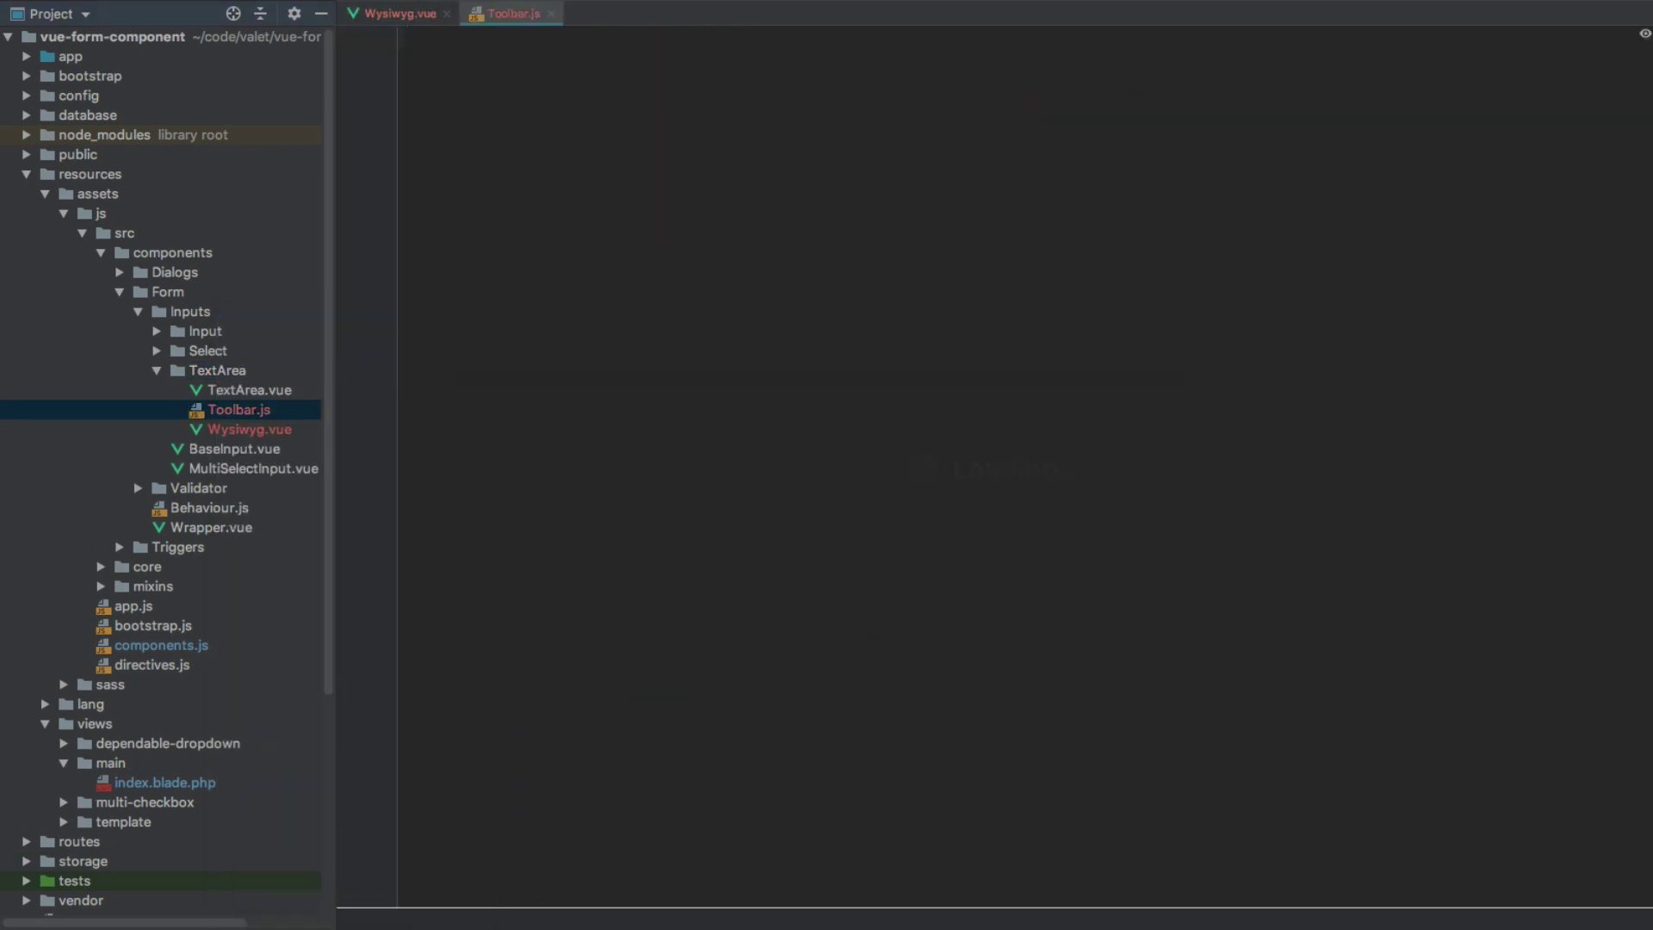
Import Toolbar from './Toolbar' at the top of Wysiwyg.vue's script
left_click(401, 16)
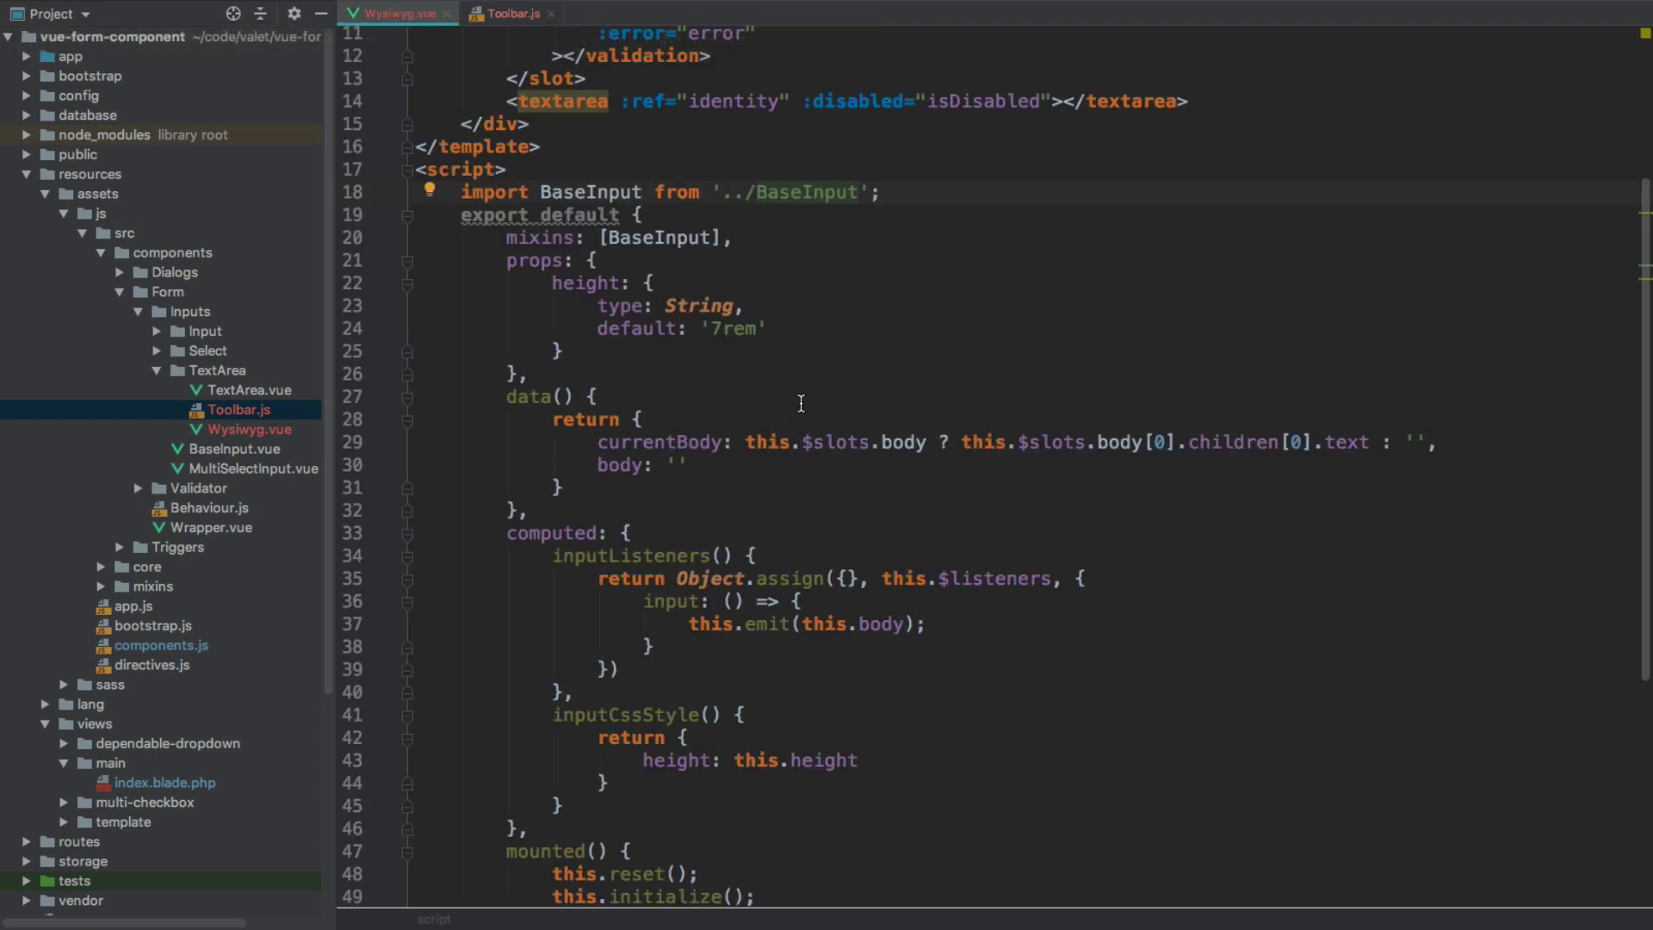
left_click(761, 174)
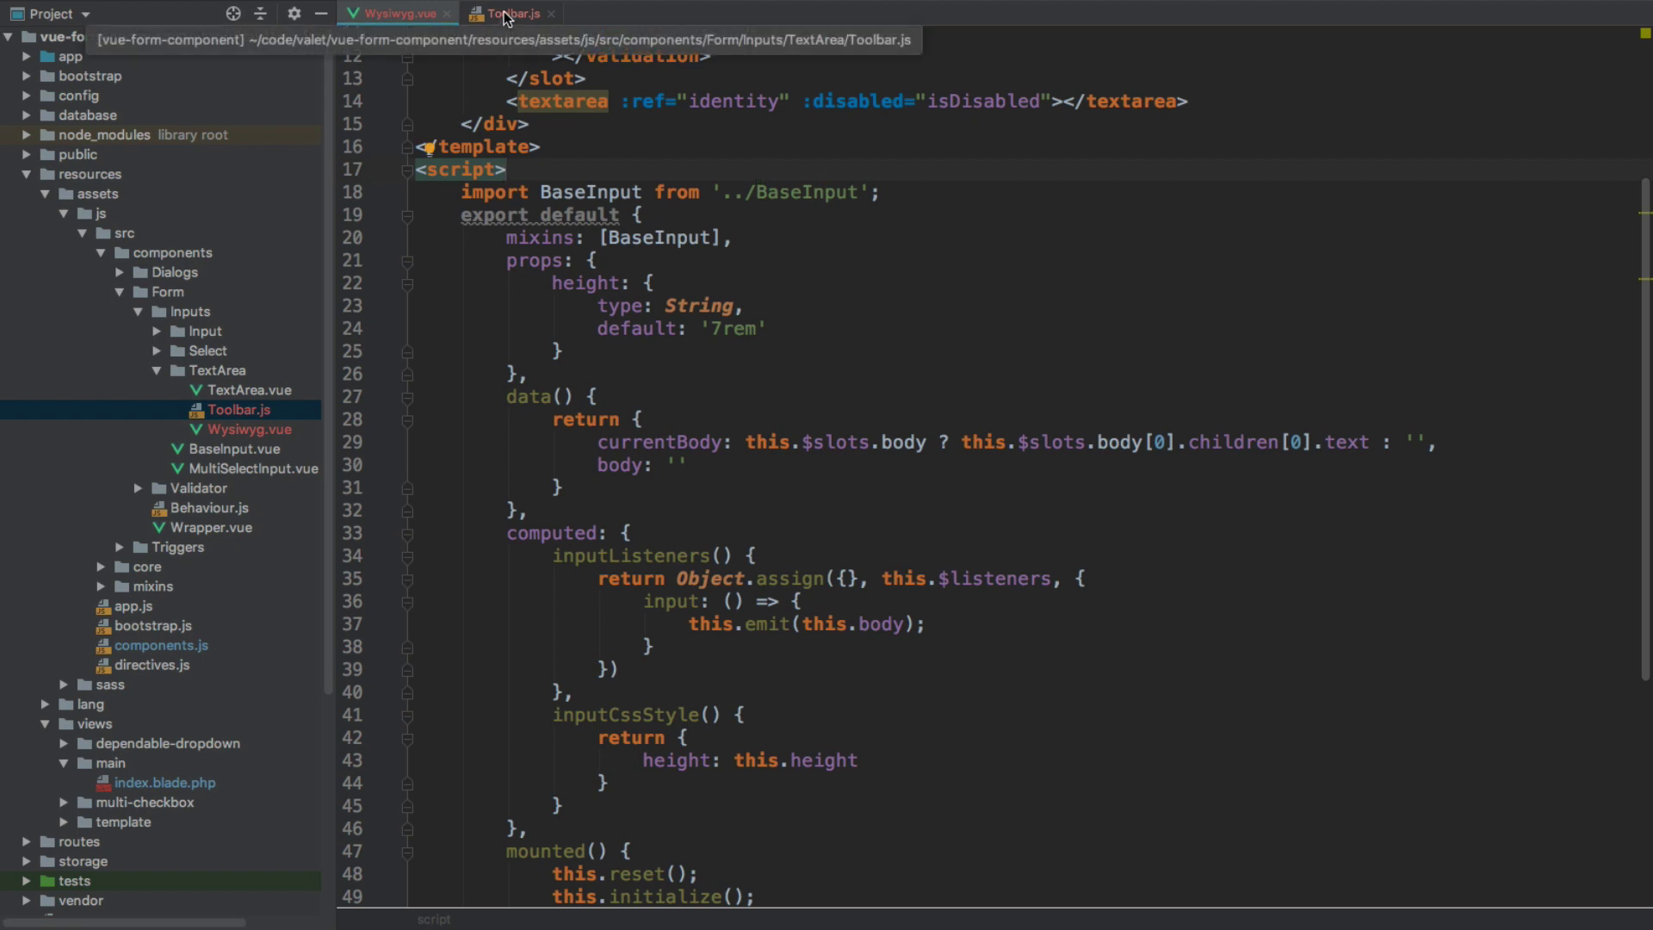
key("Return")
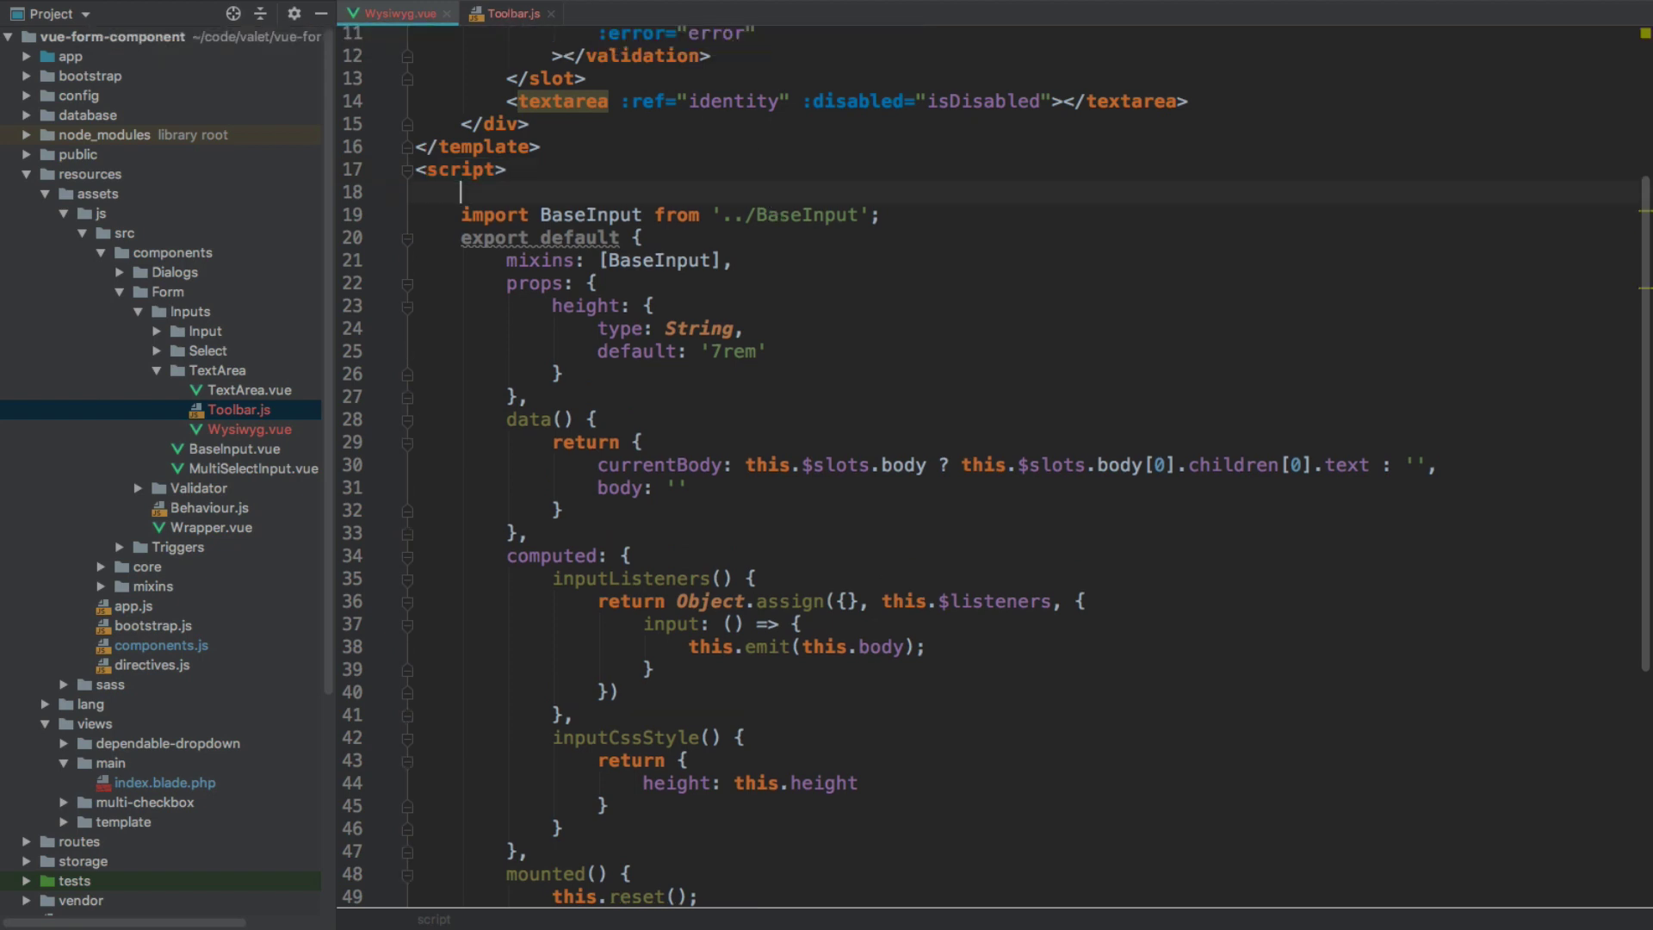
type("import Toolbar from './To")
key("Return")
key("Right")
type(";")
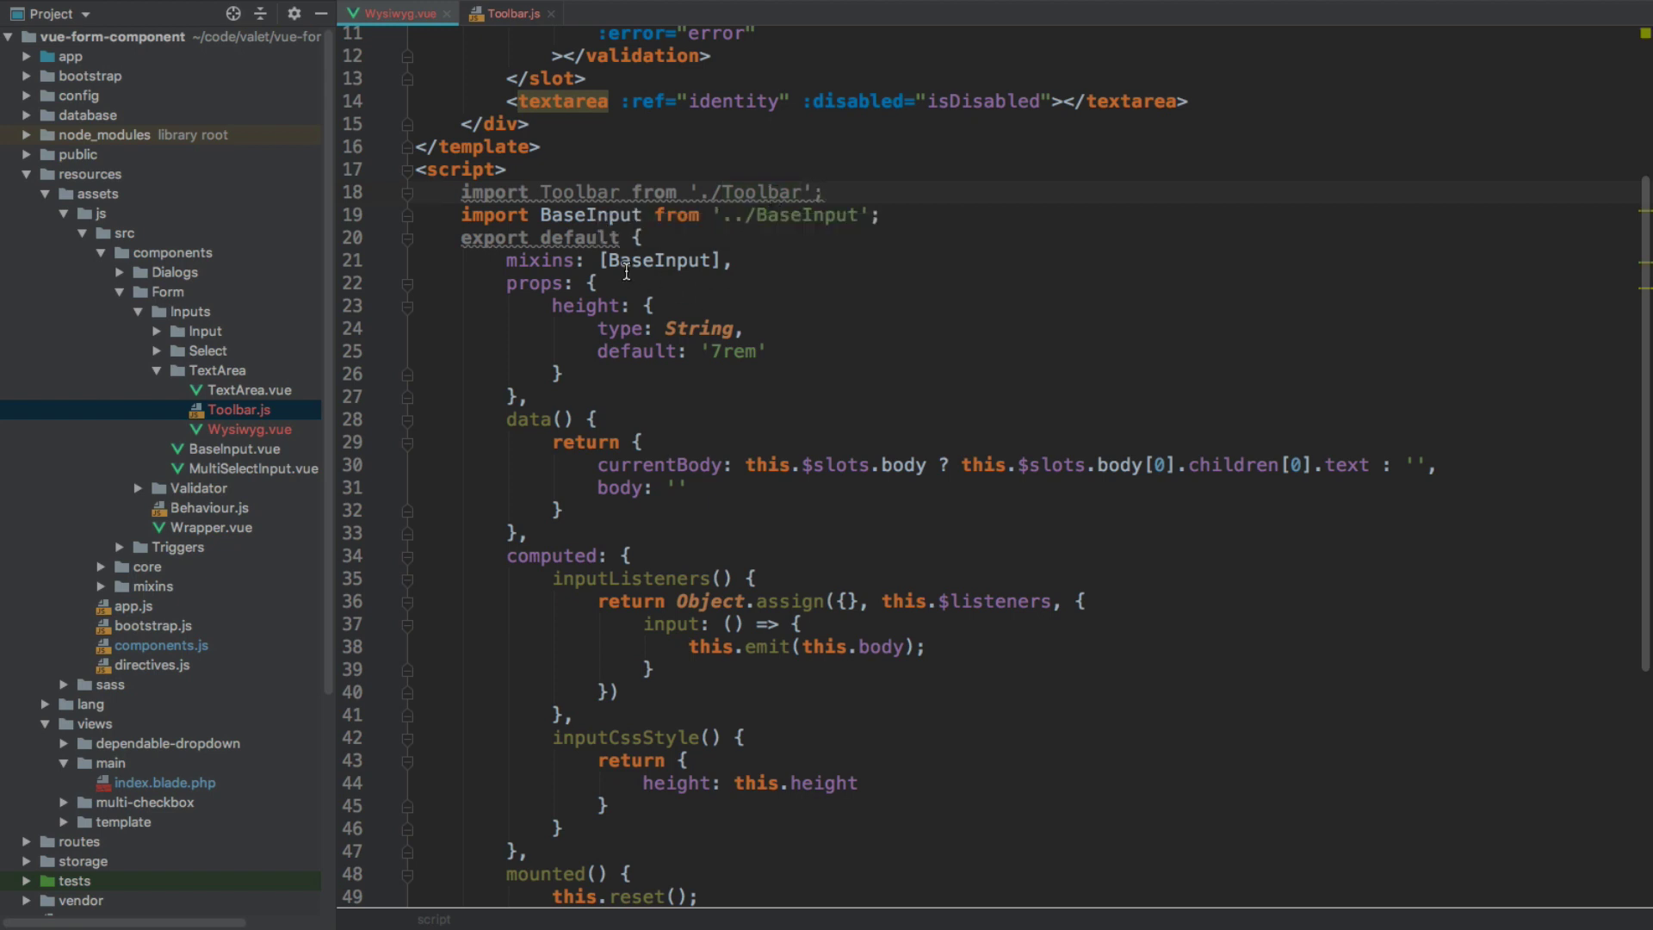
Replace the height prop with contentsCss of type String, required false
left_click(771, 267)
left_click_drag(550, 305, 566, 373)
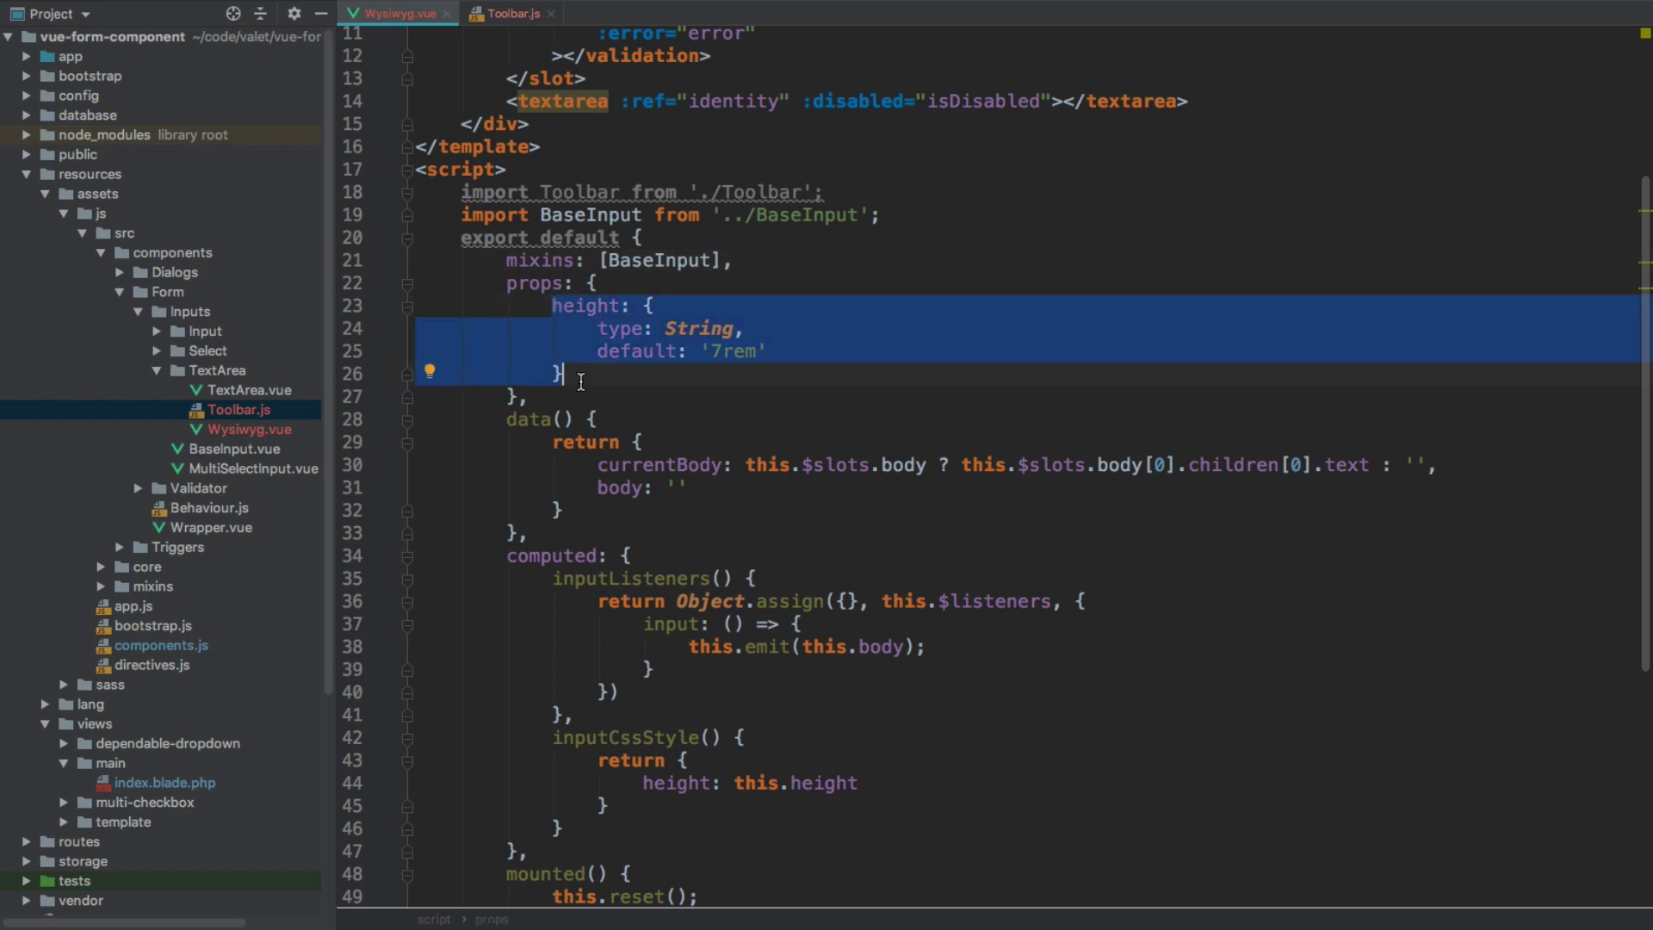
type("contentsCss: {")
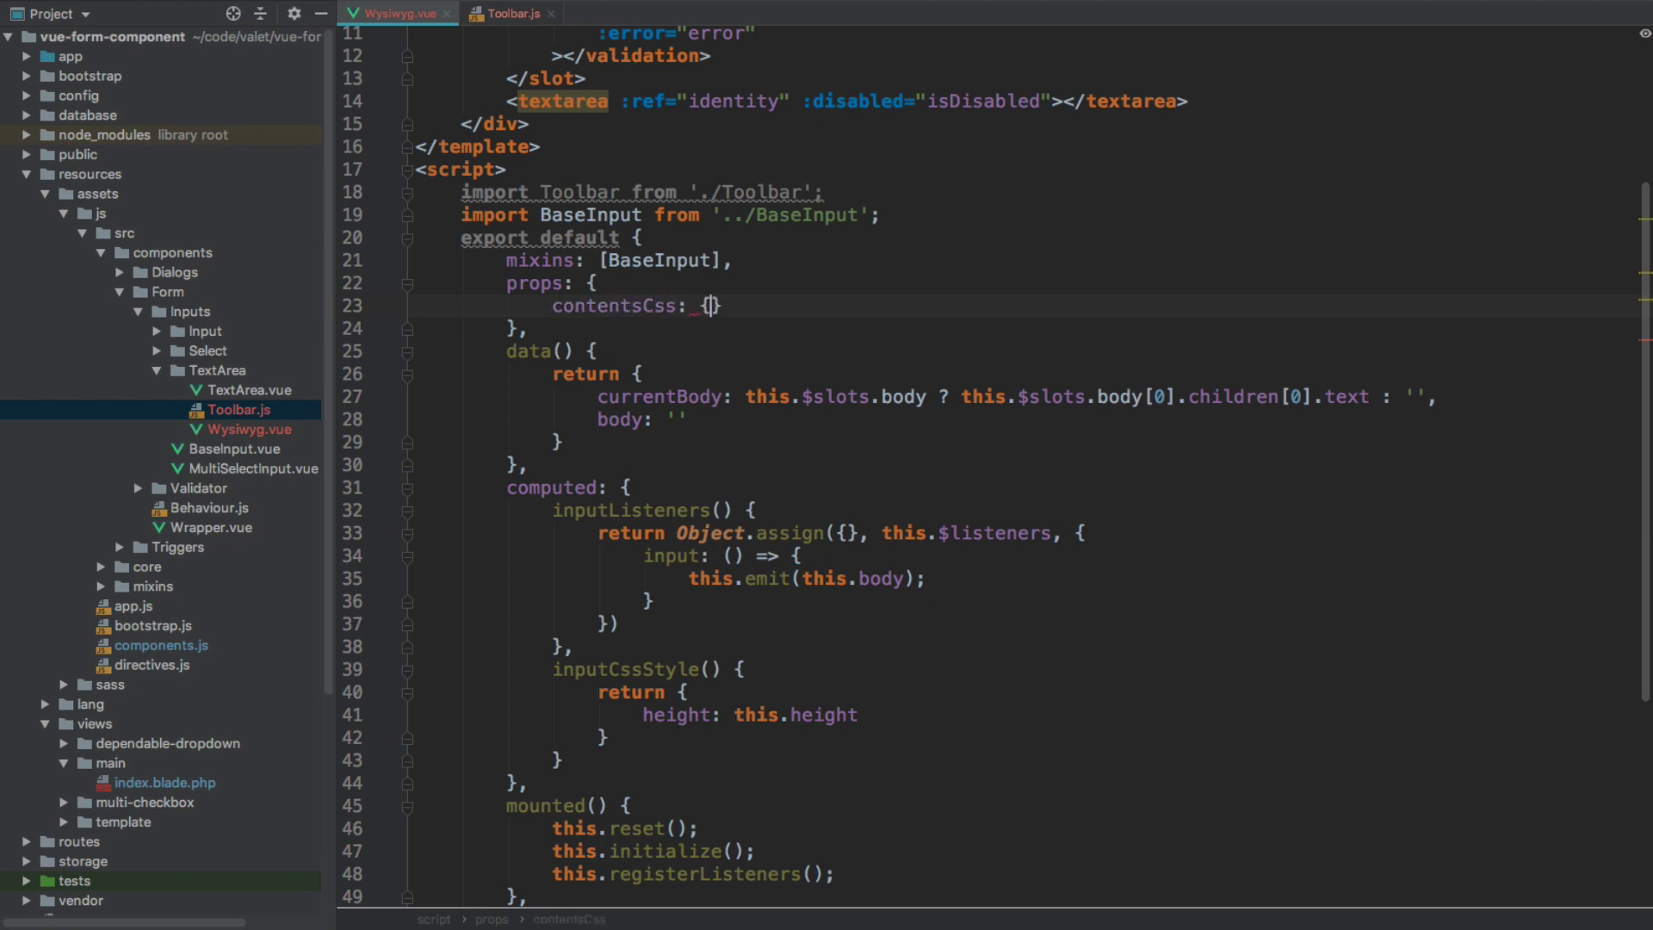
key("Return")
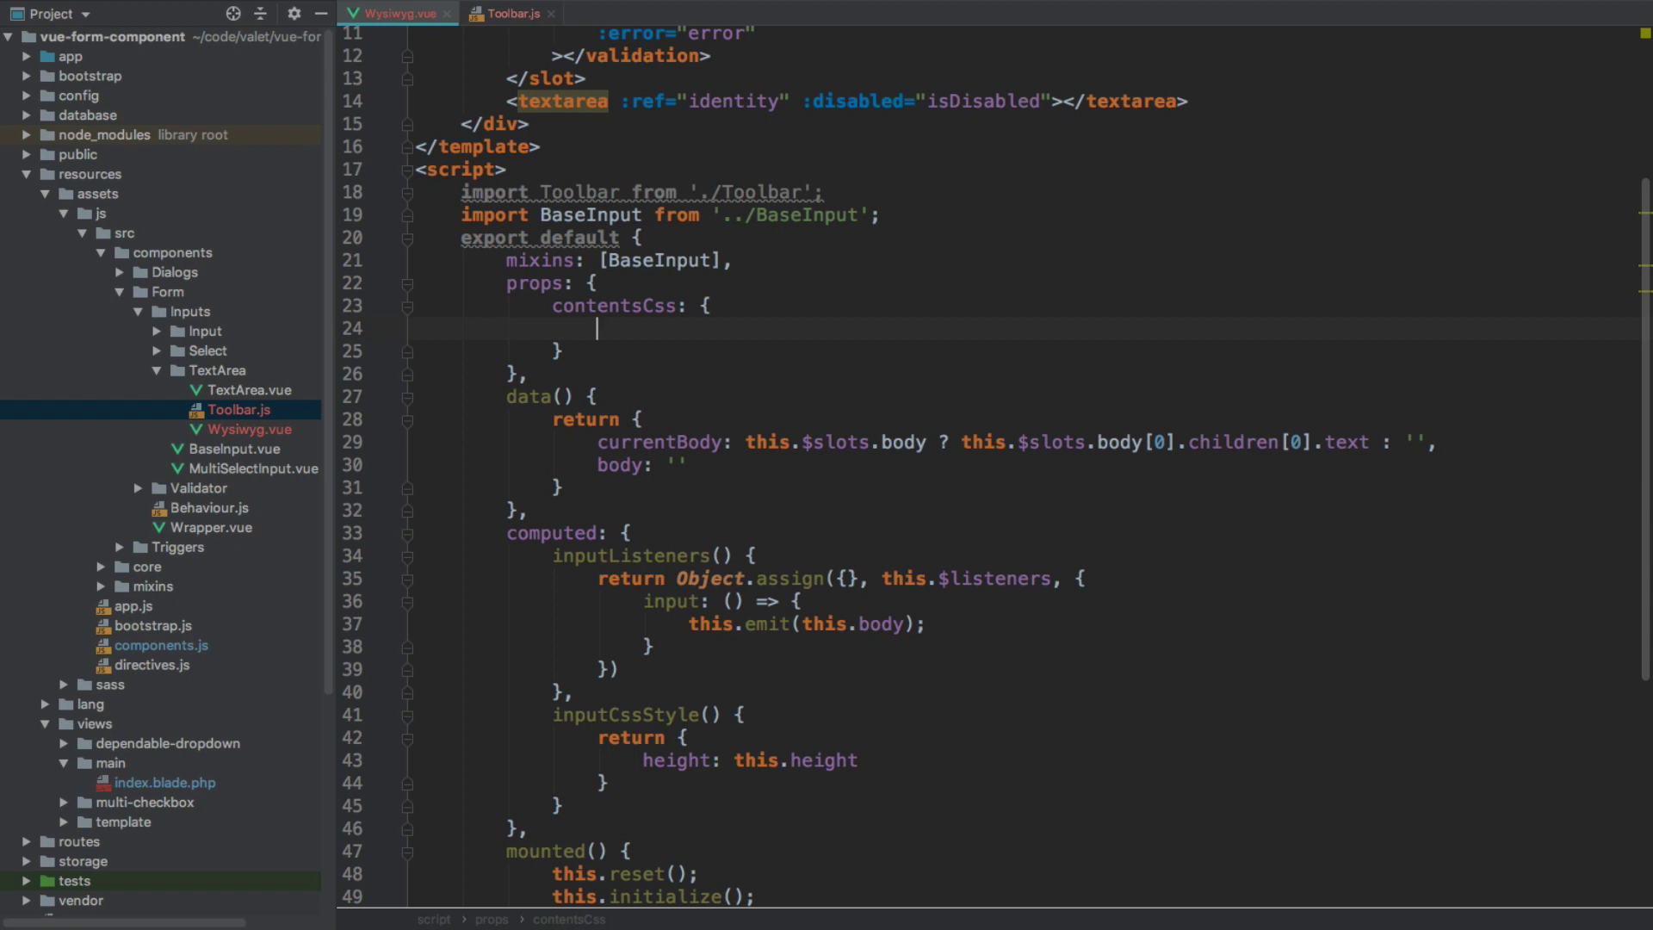
type("type")
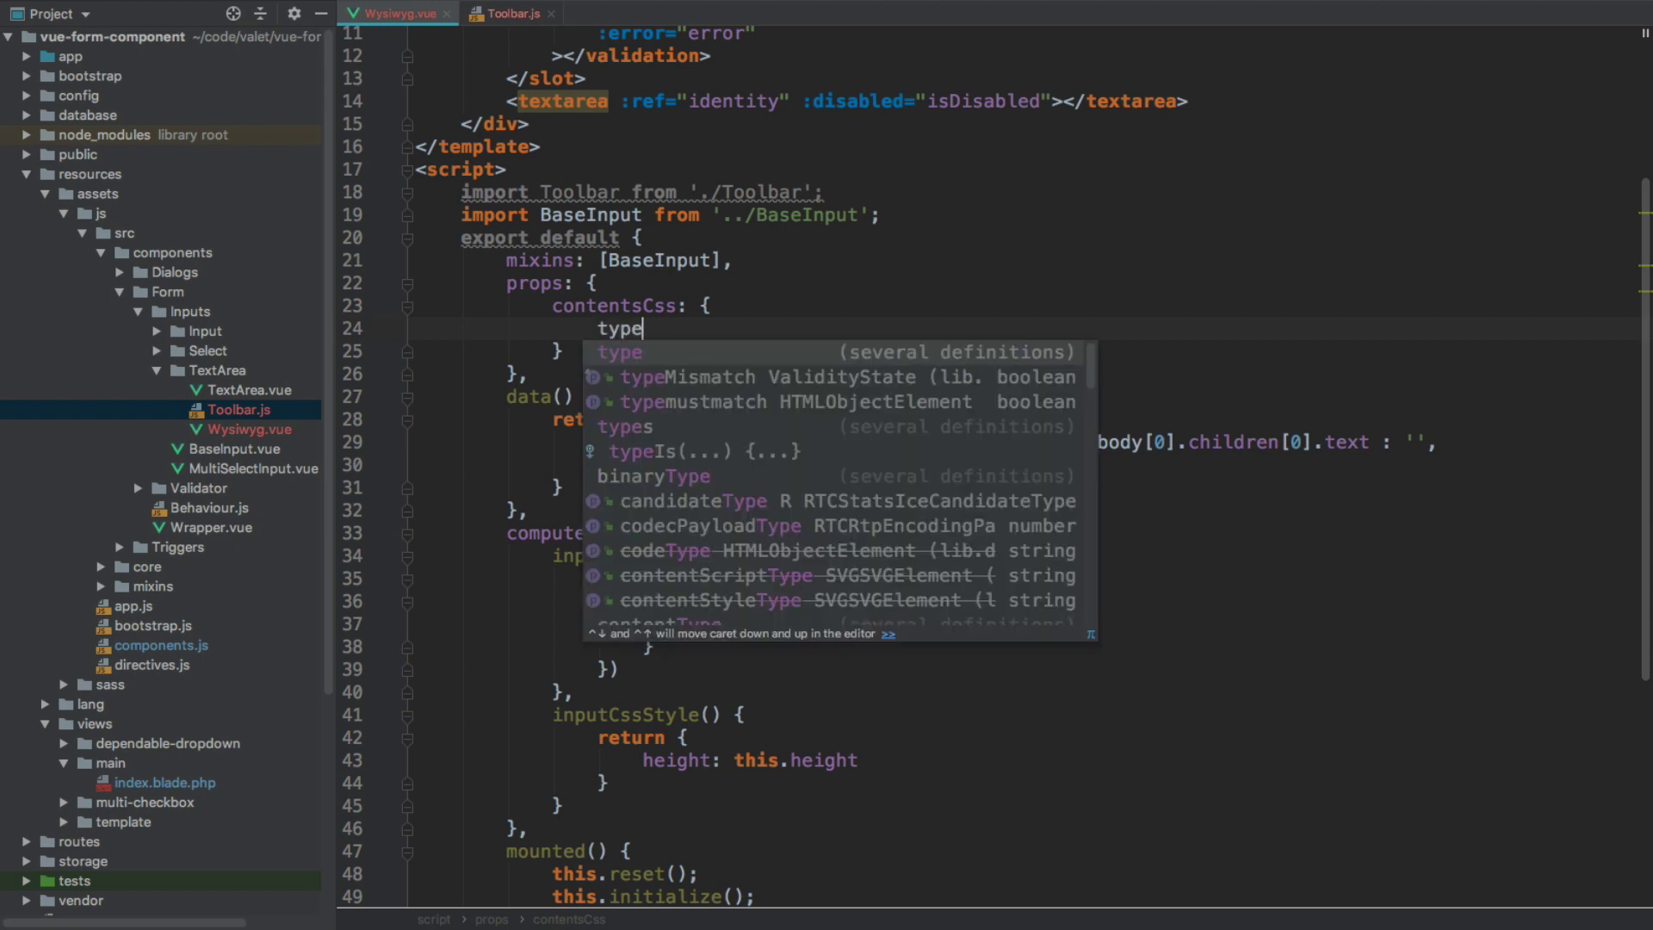
type(": Str")
key("Return")
type(",")
key("Return")
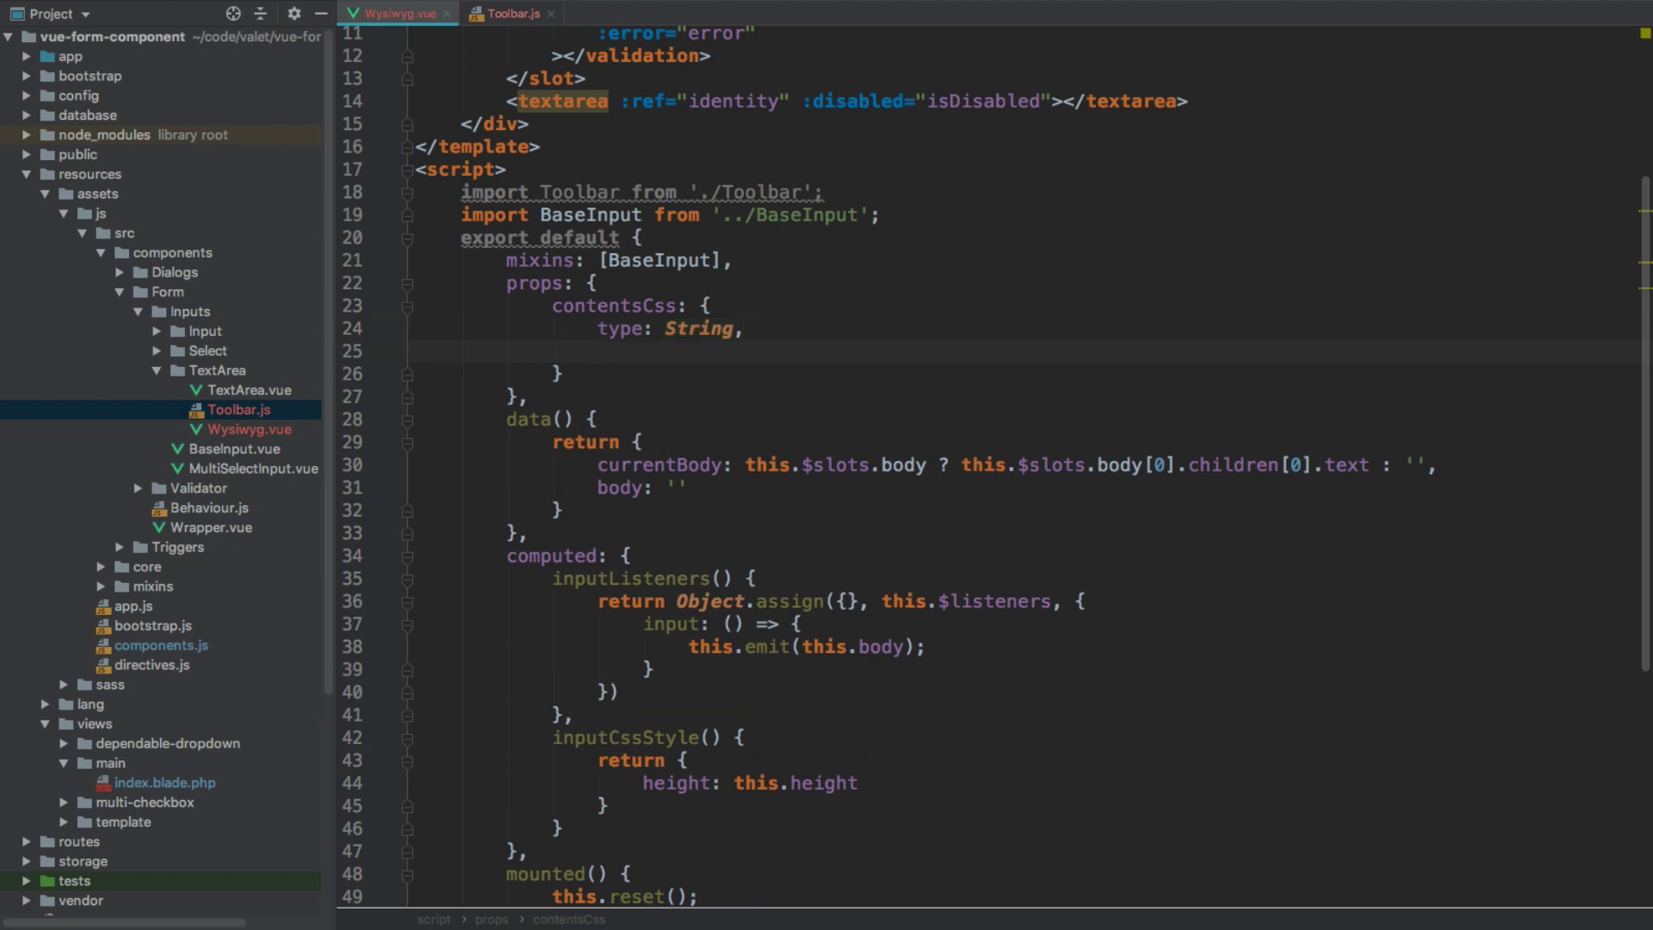
type("required: fal")
key("Return")
key("Down")
type(",")
Add a config prop of type Object defaulting to an empty object
key("Return")
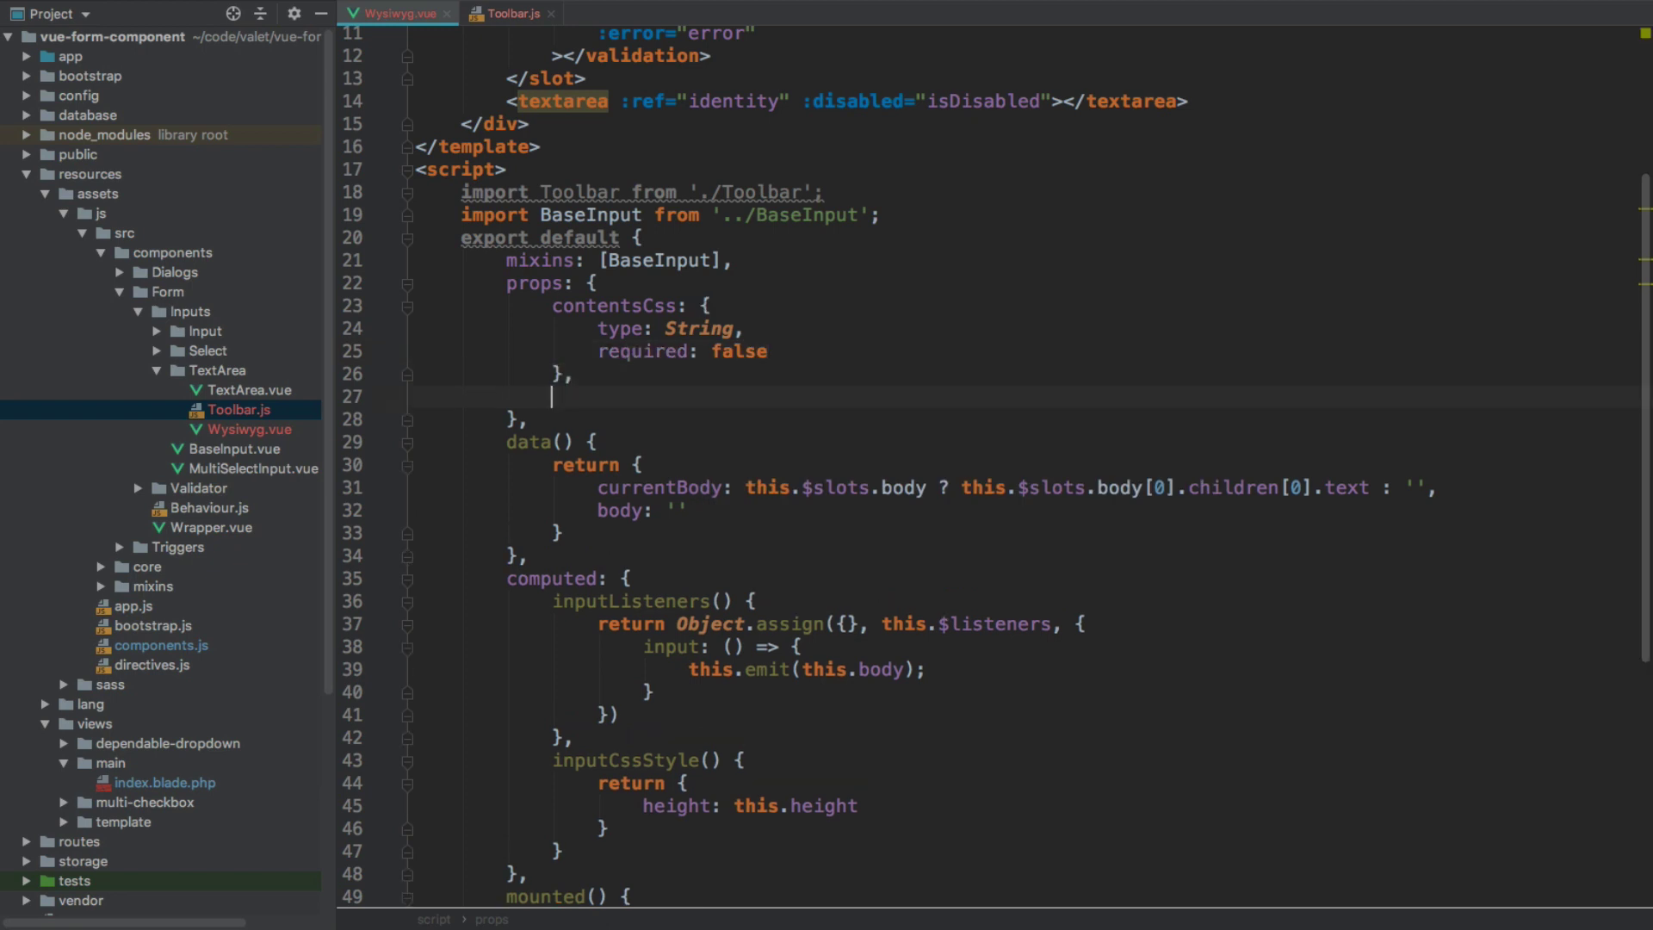
type("config: {")
key("Return")
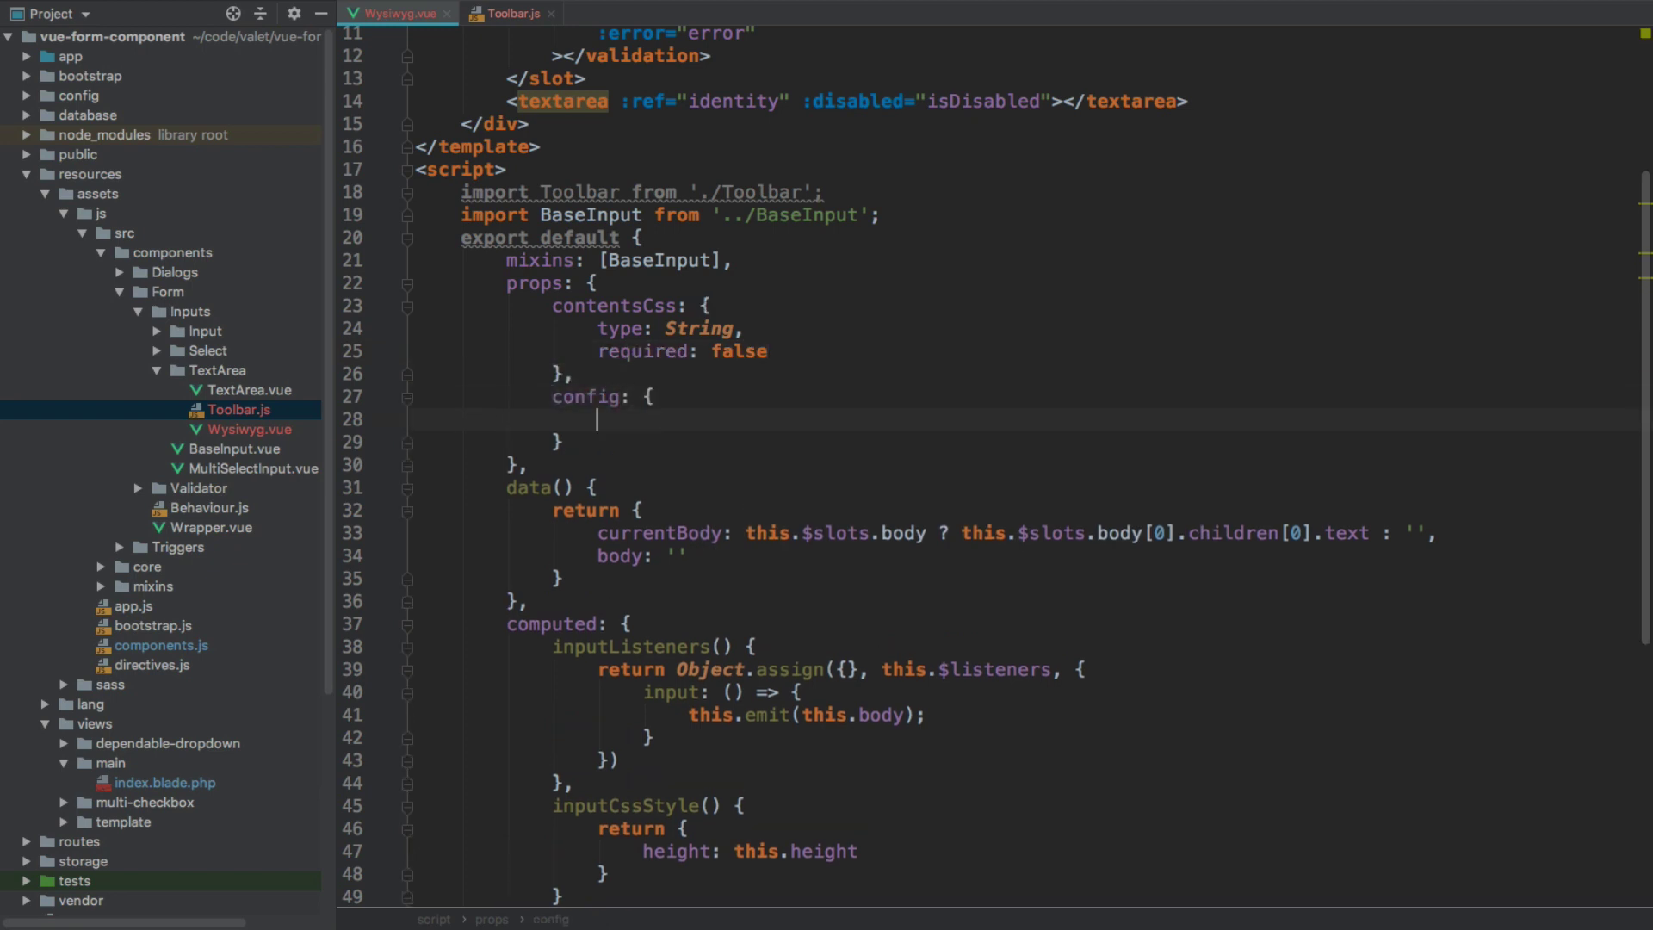
type("type: Object,")
key("Return")
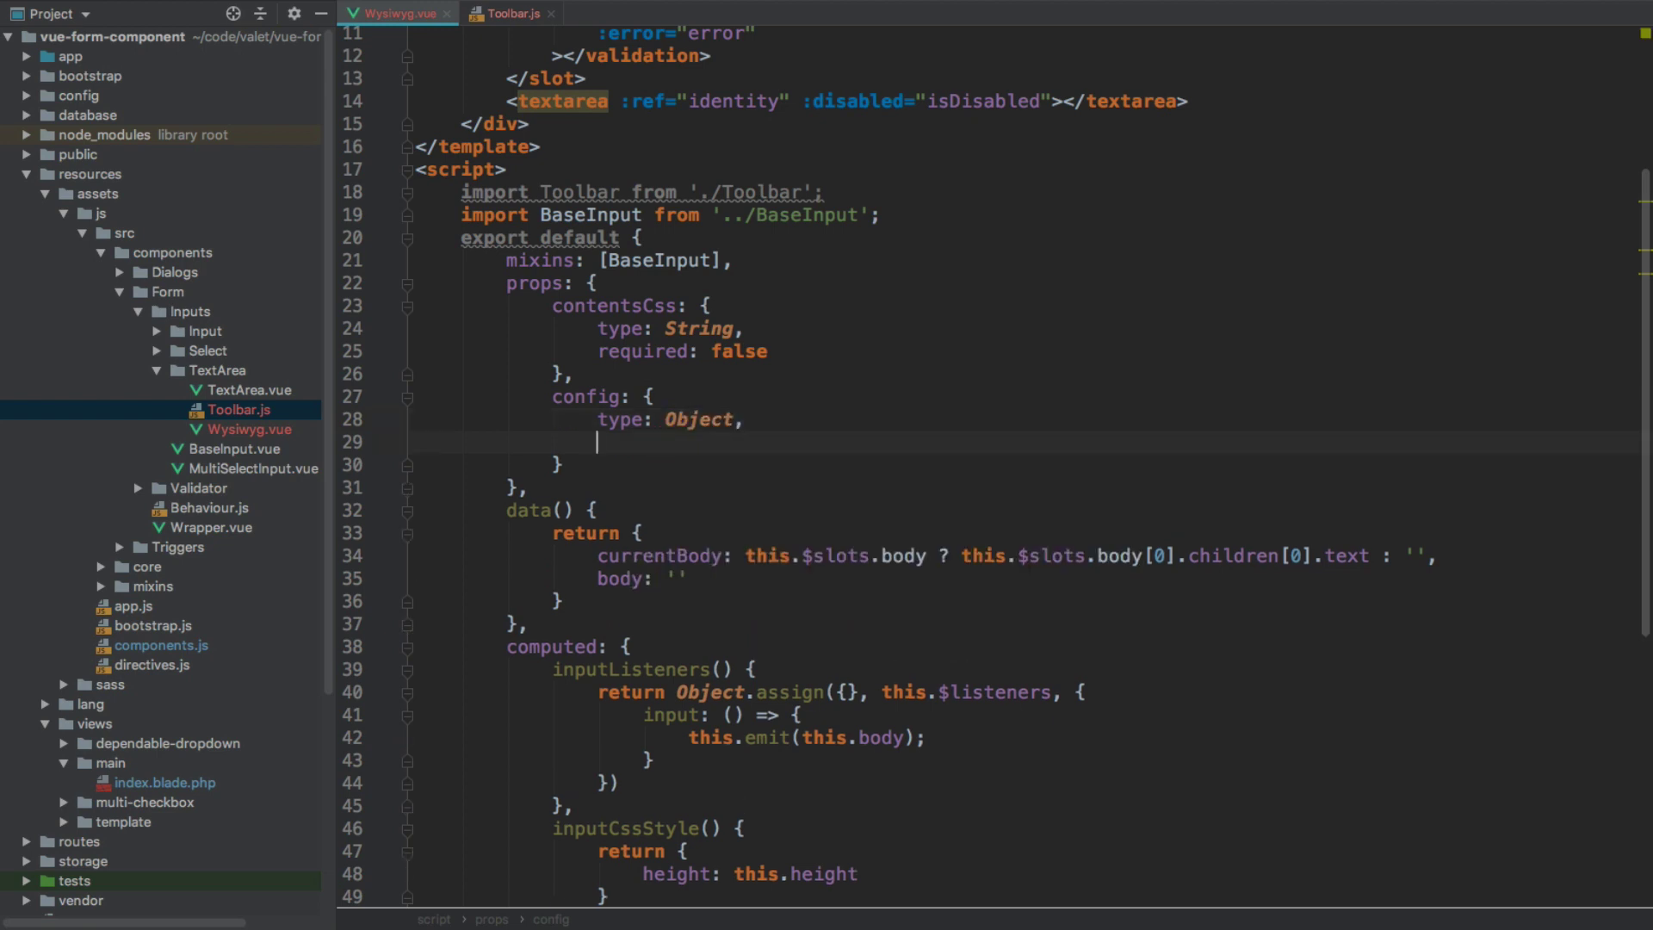
type("default: () => { return {} }")
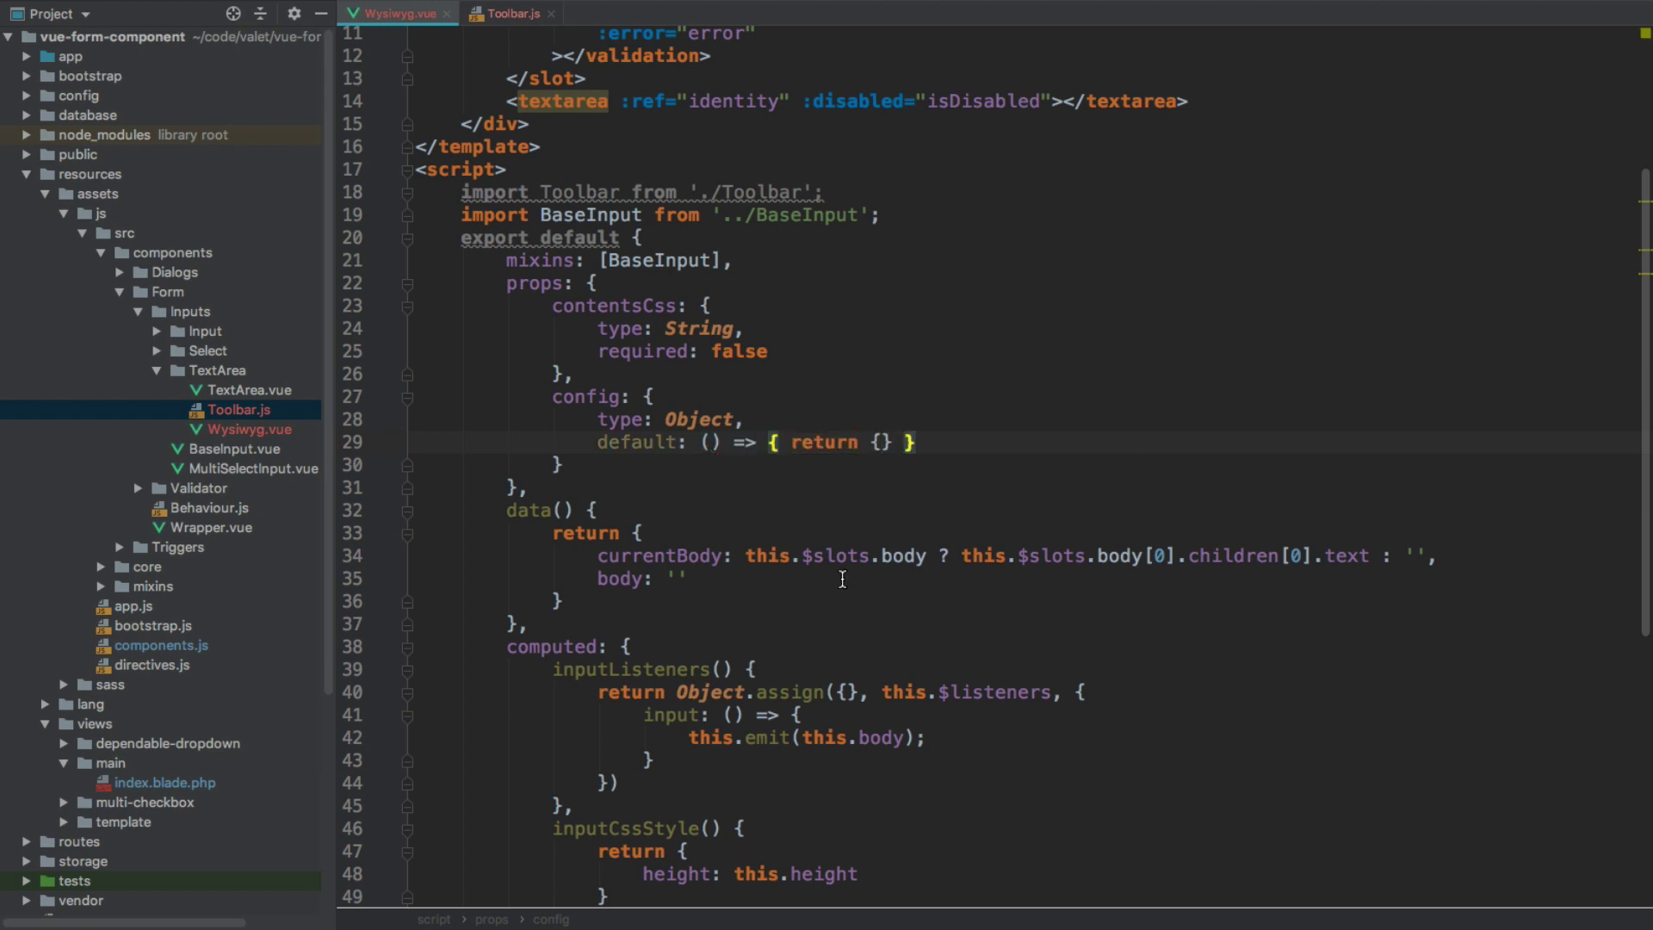
Rename the body data field to editor: null and add an empty default object
double_click(640, 557)
double_click(607, 579)
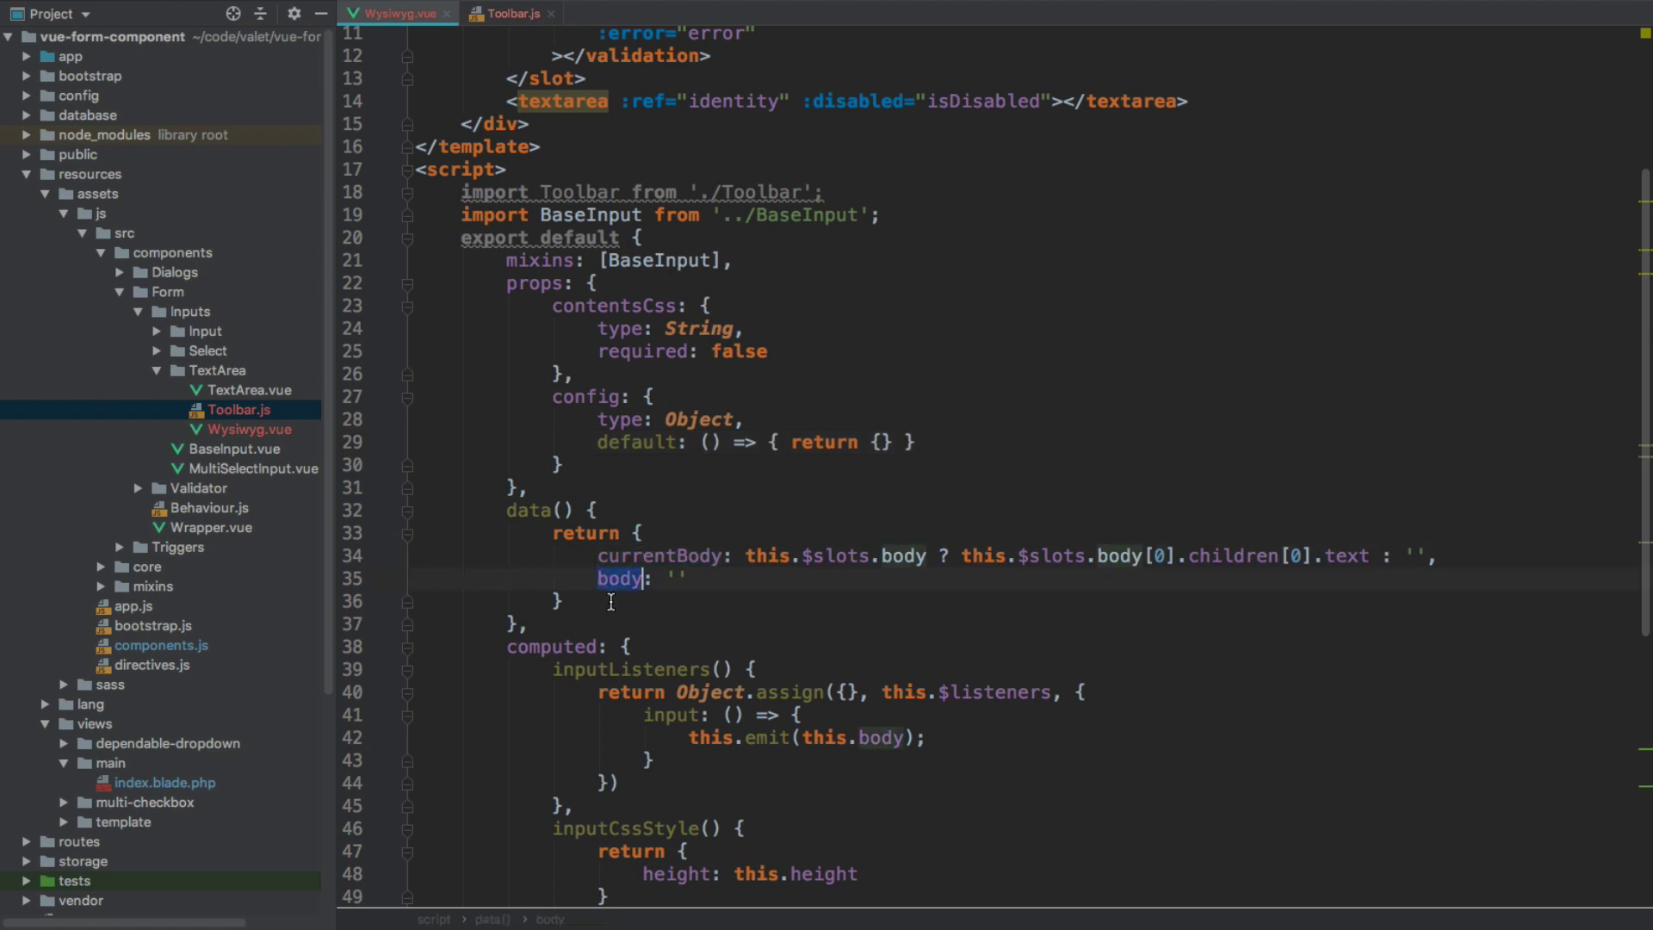
type("editor")
key("End")
key("BackSpace")
key("BackSpace")
type("null,")
key("Return")
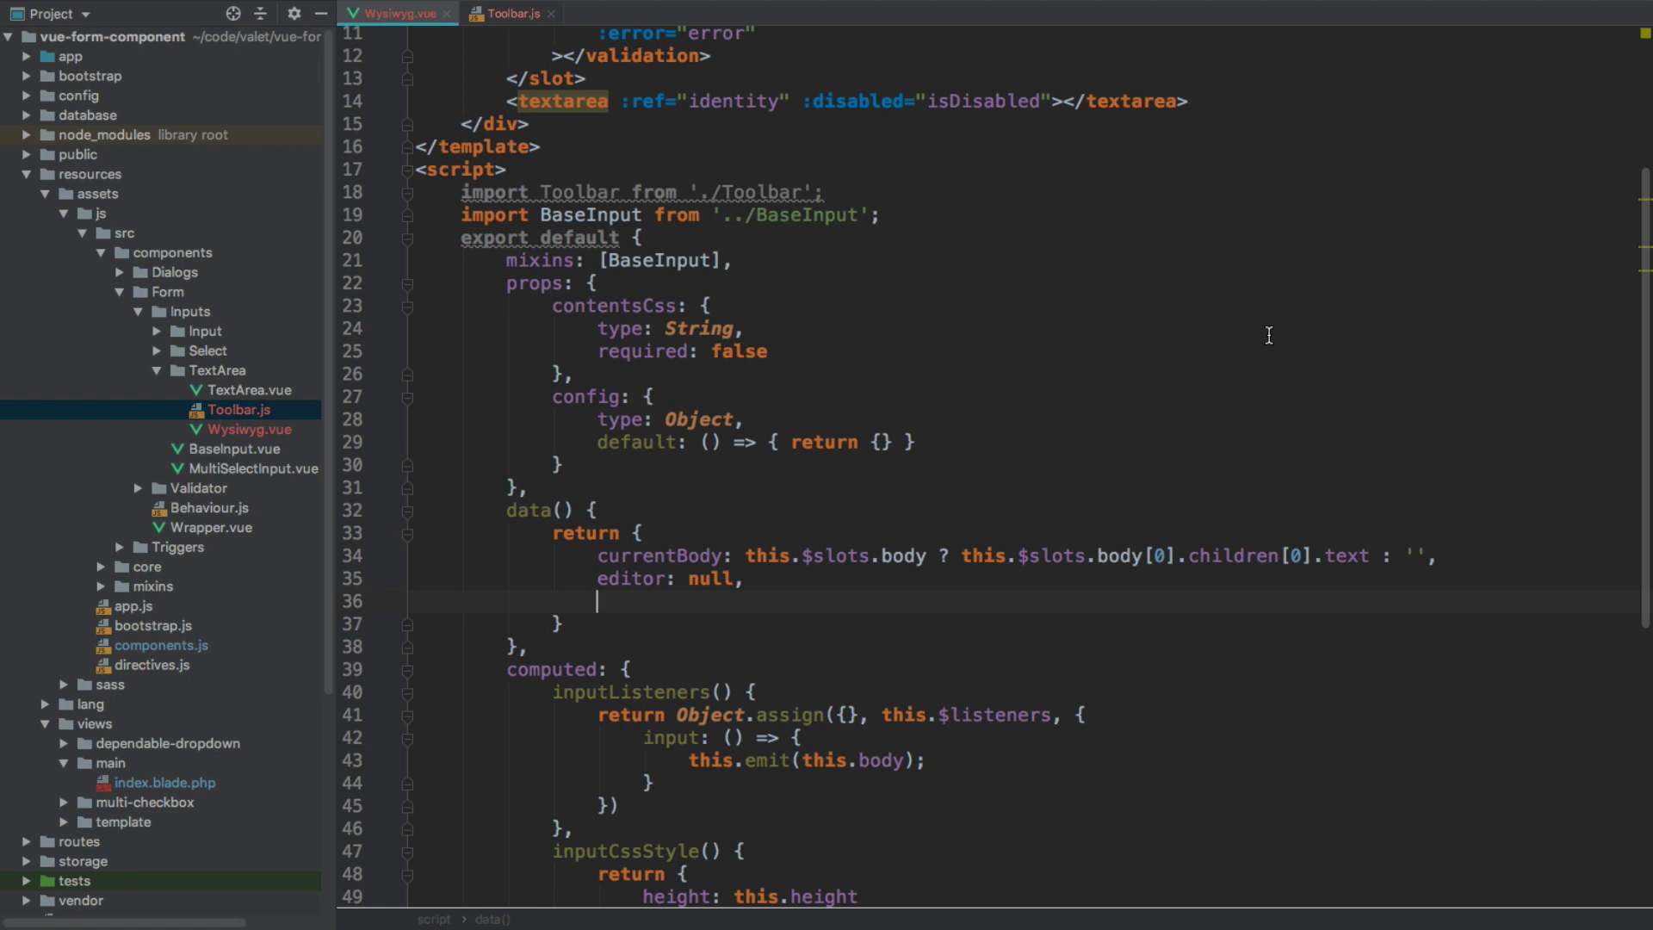
type("default: {")
key("Return")
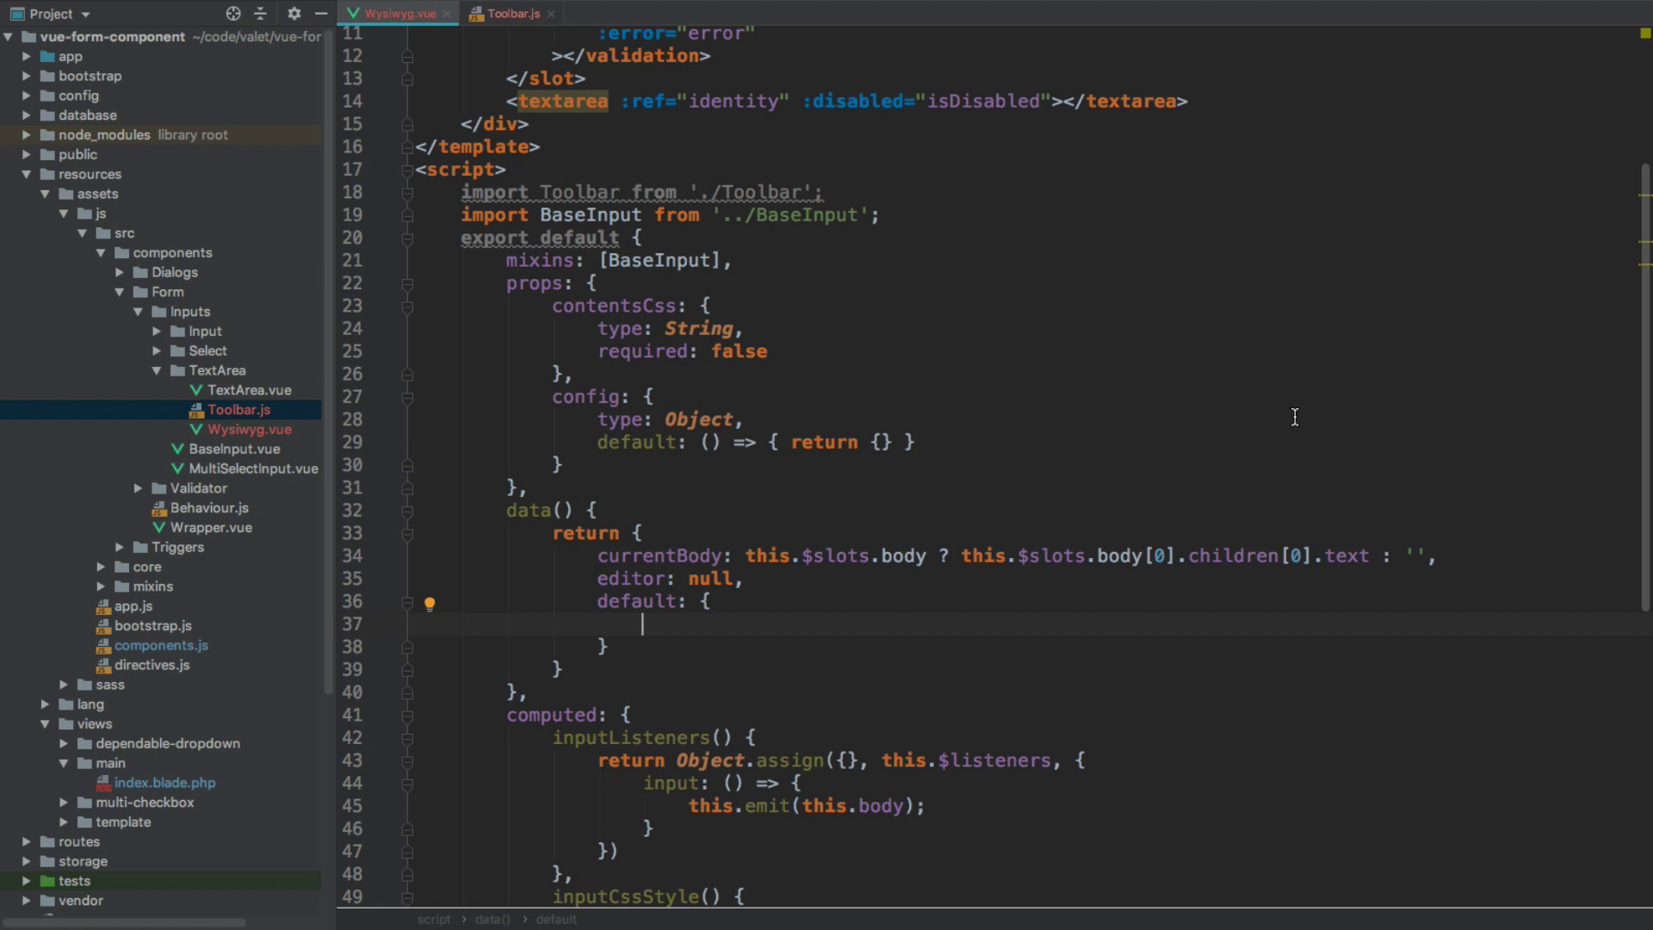
Switch to the CKEDITOR.config API page and review its config options
key("ctrl+Left")
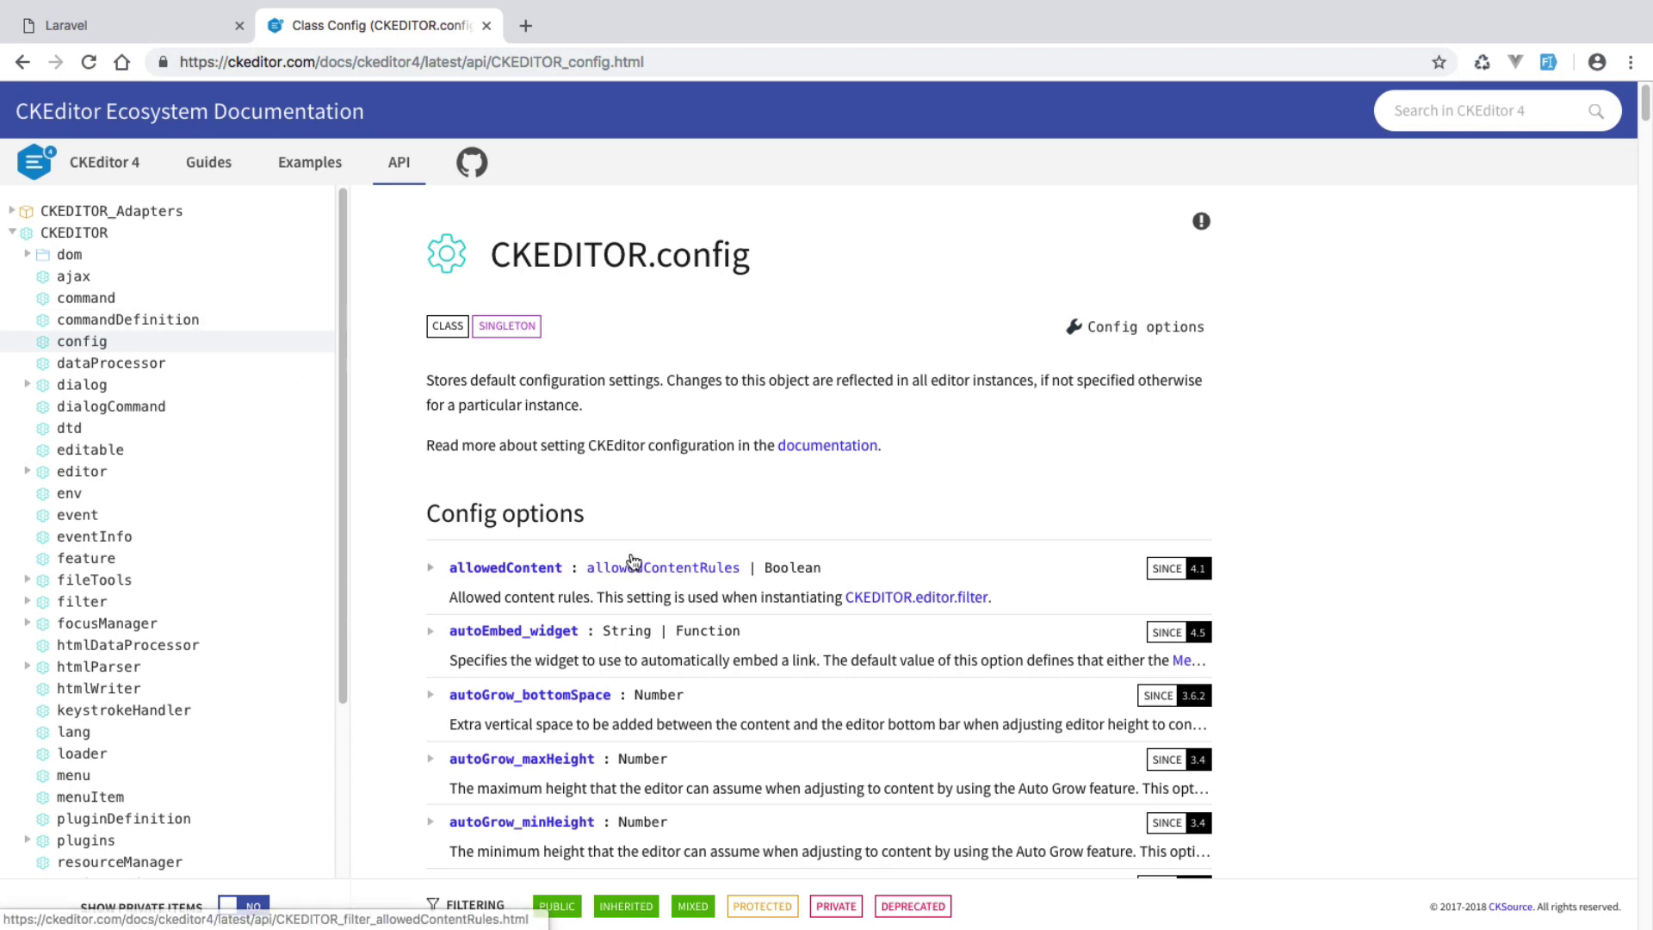
scroll(527, 573, "down", 1)
scroll(528, 573, "down", 3)
scroll(527, 575, "down", 3)
scroll(527, 573, "up", 5)
scroll(552, 579, "up", 1)
Put toolbar: this.toolbar() inside default and delete the computed block
key("ctrl+Right")
type("toolbar: this.")
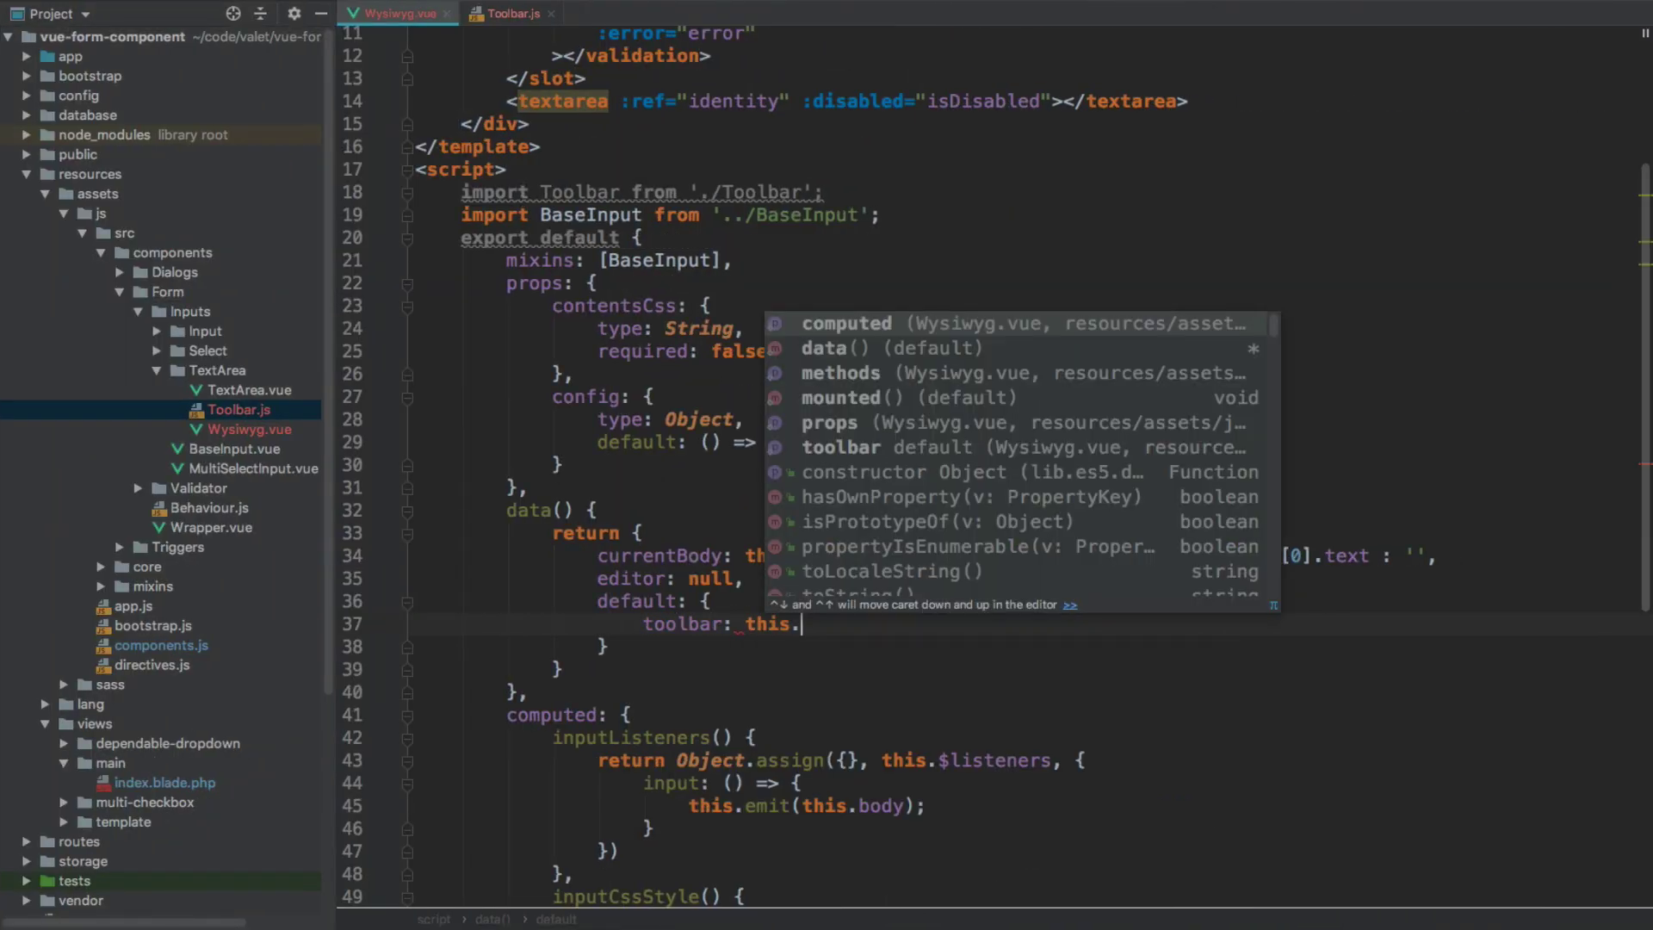
type("toolbar(),")
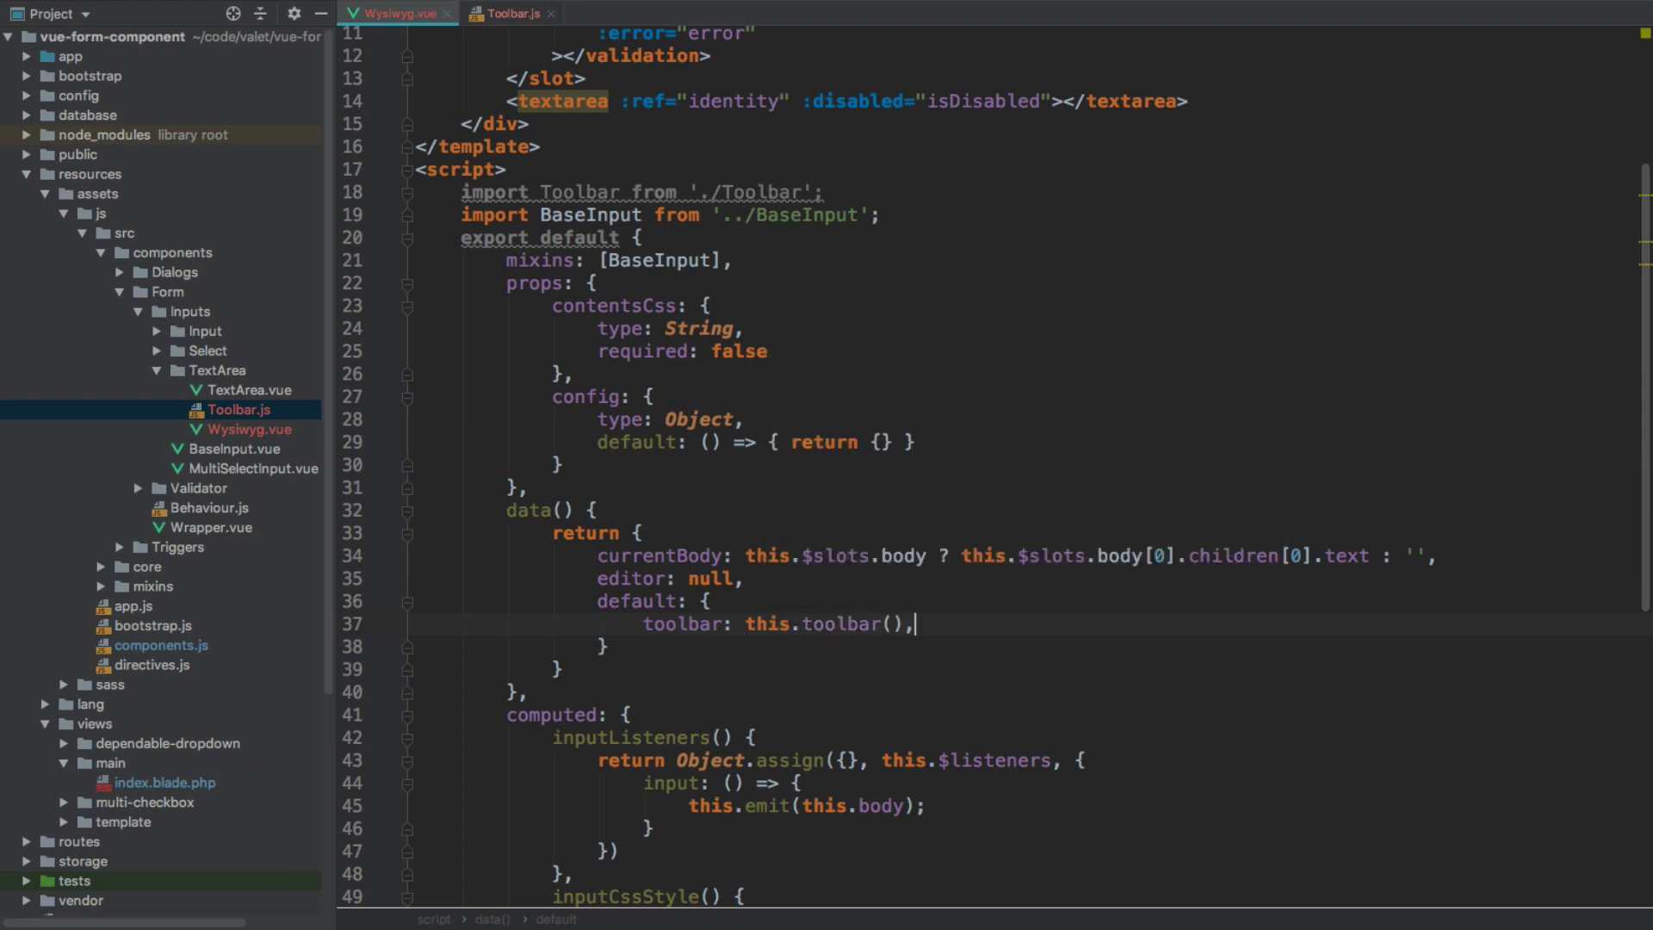
scroll(814, 484, "down", 1)
scroll(814, 484, "down", 5)
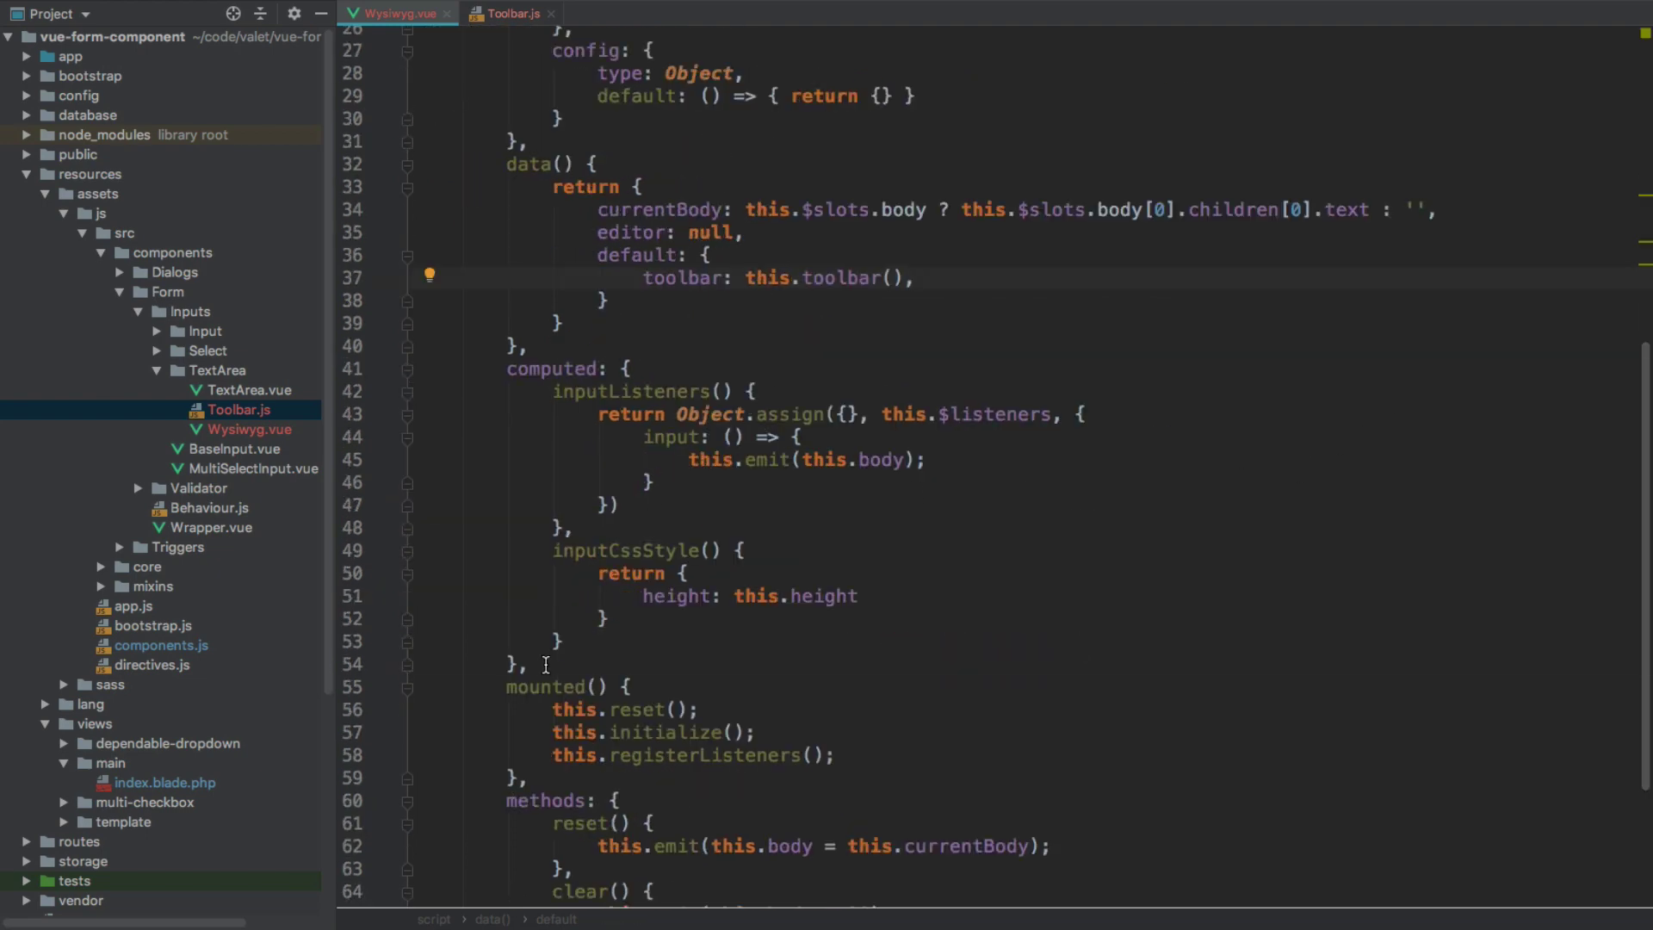
left_click_drag(546, 663, 527, 347)
key("BackSpace")
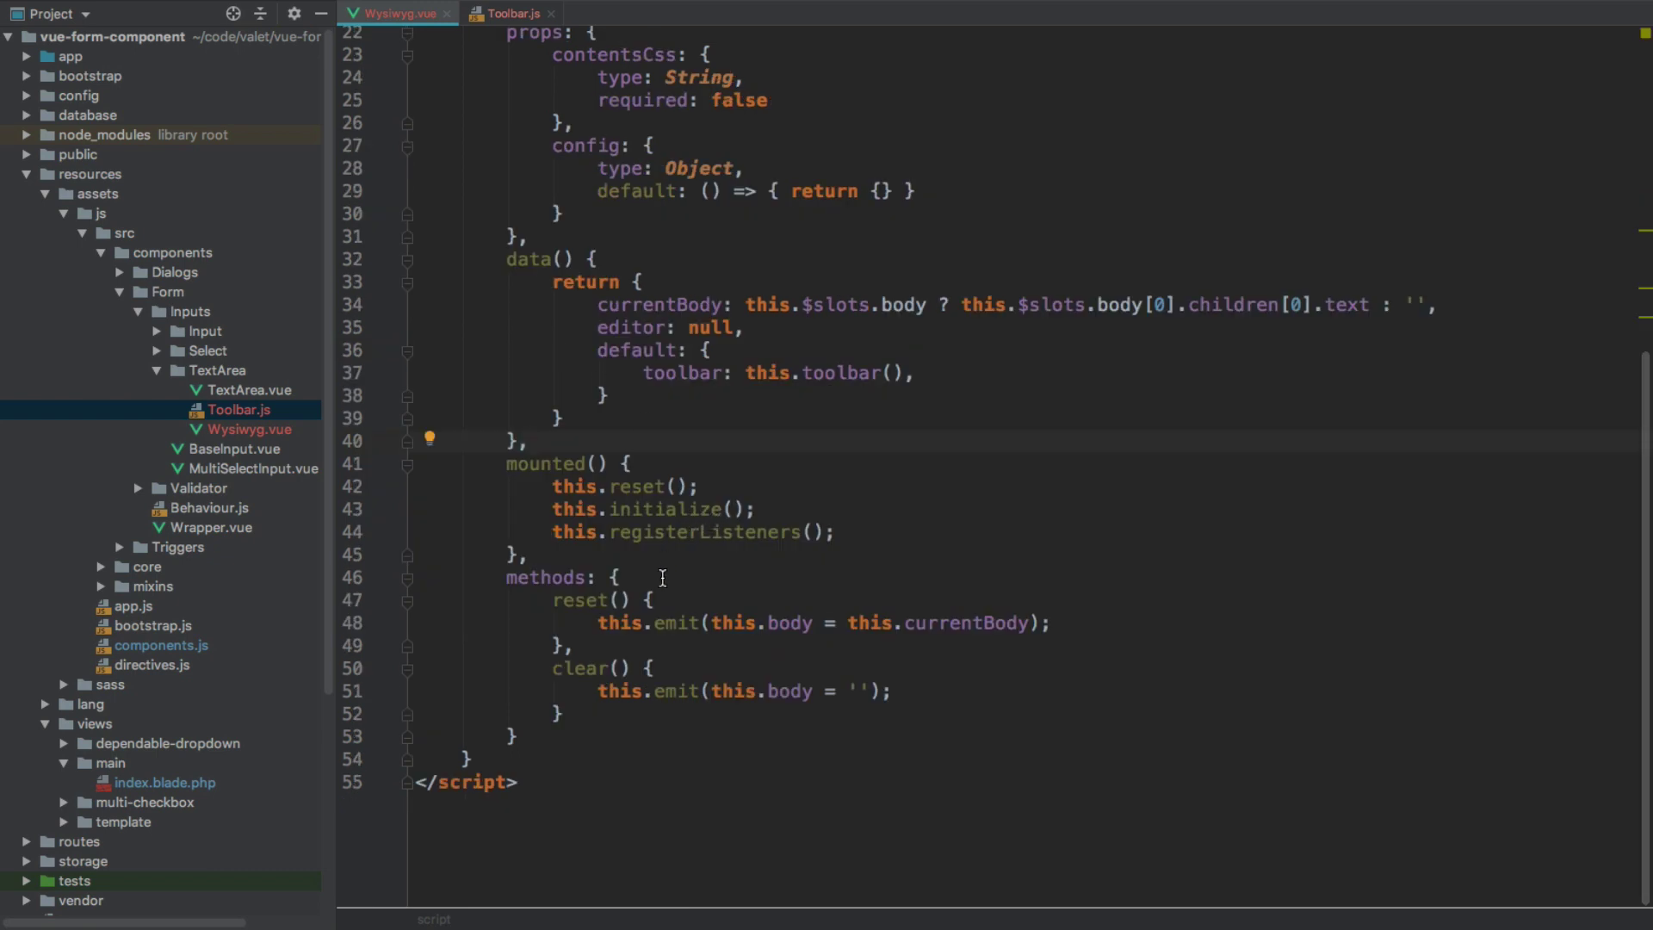
Add a toolbar() method returning Toolbar[this.config.toolbar || 'full'] at the top of methods
left_click(660, 576)
key("Return")
type("too")
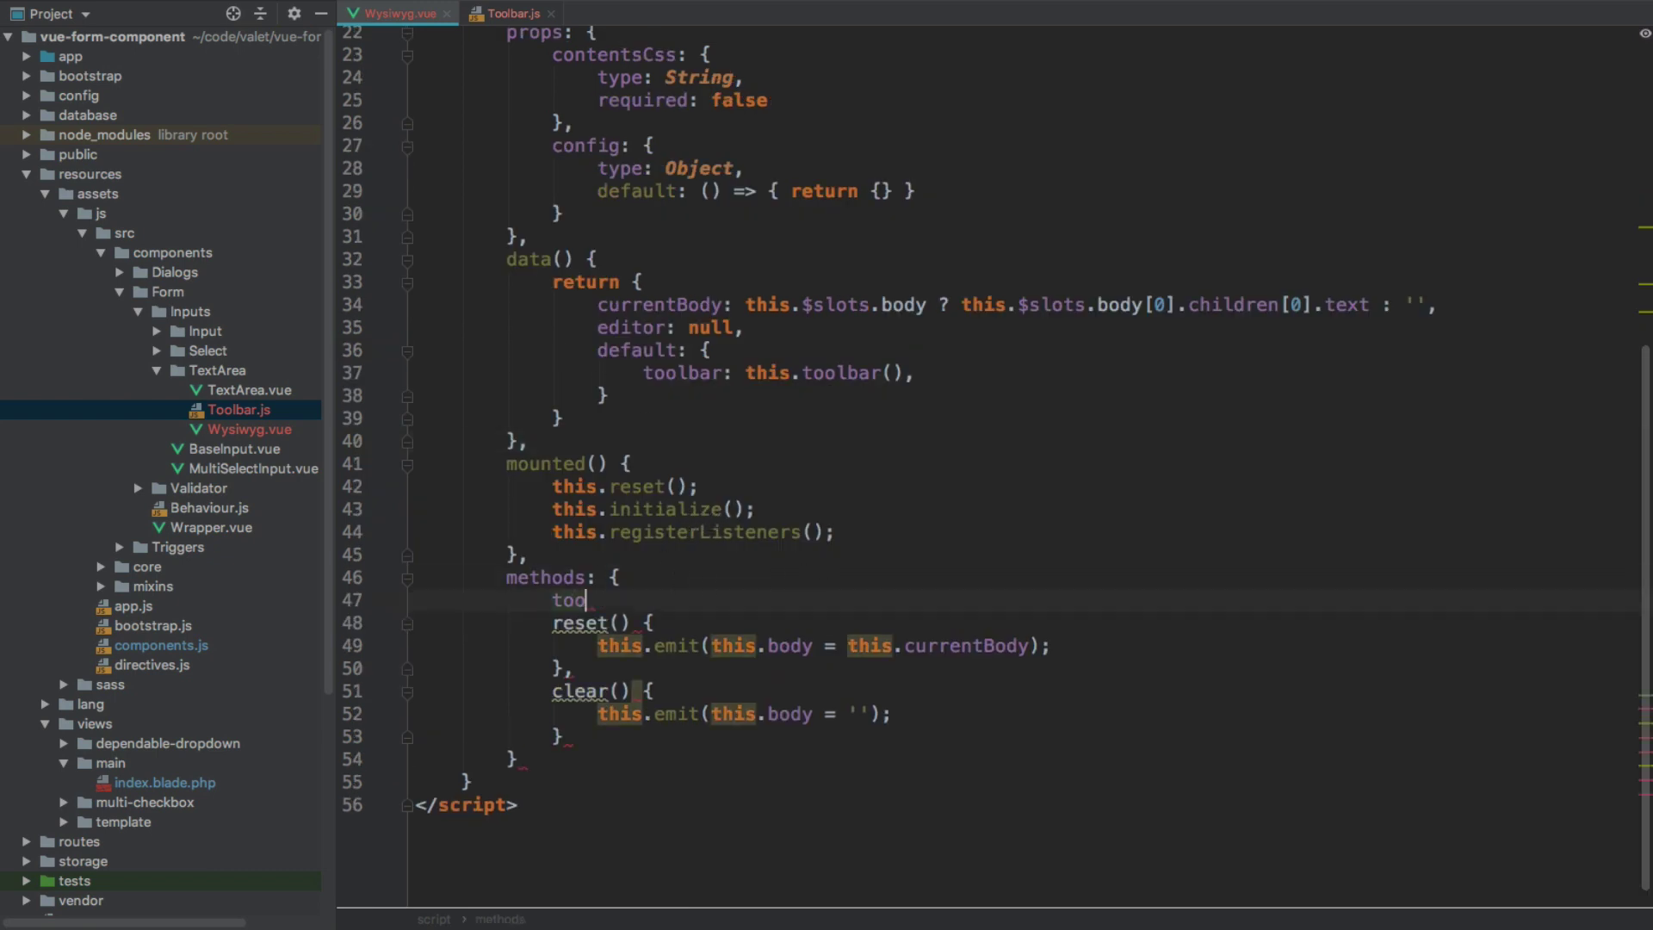
type("lbar() {")
key("Return")
key("Down")
type(",")
key("Up")
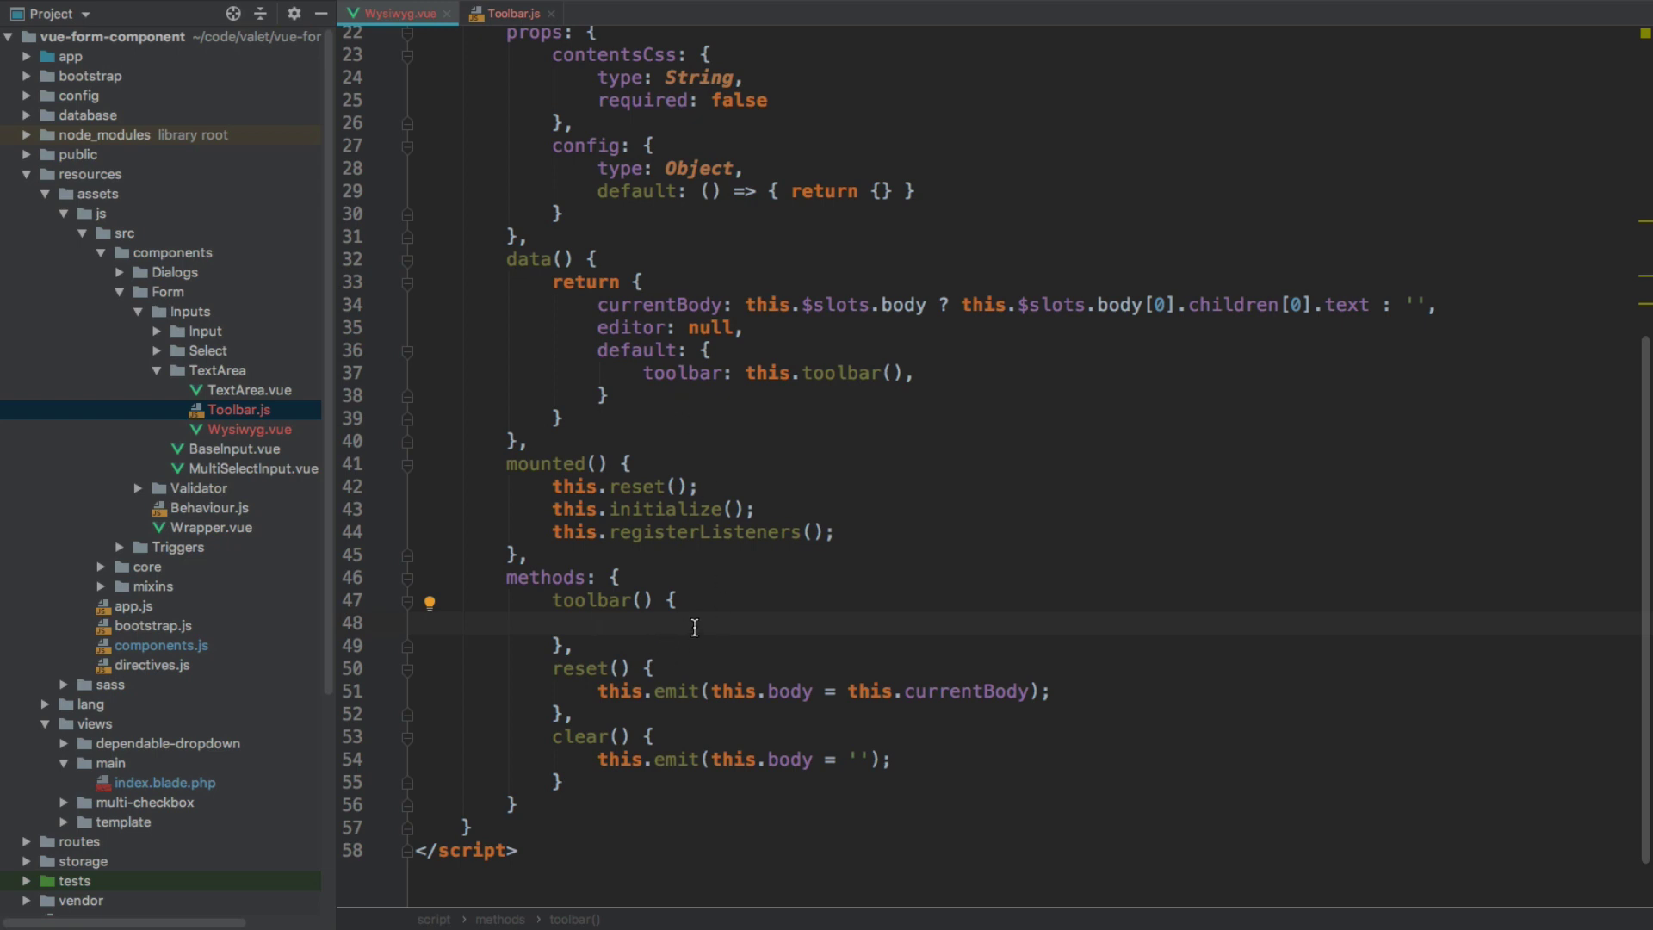
type("return ")
type("Toolbar[")
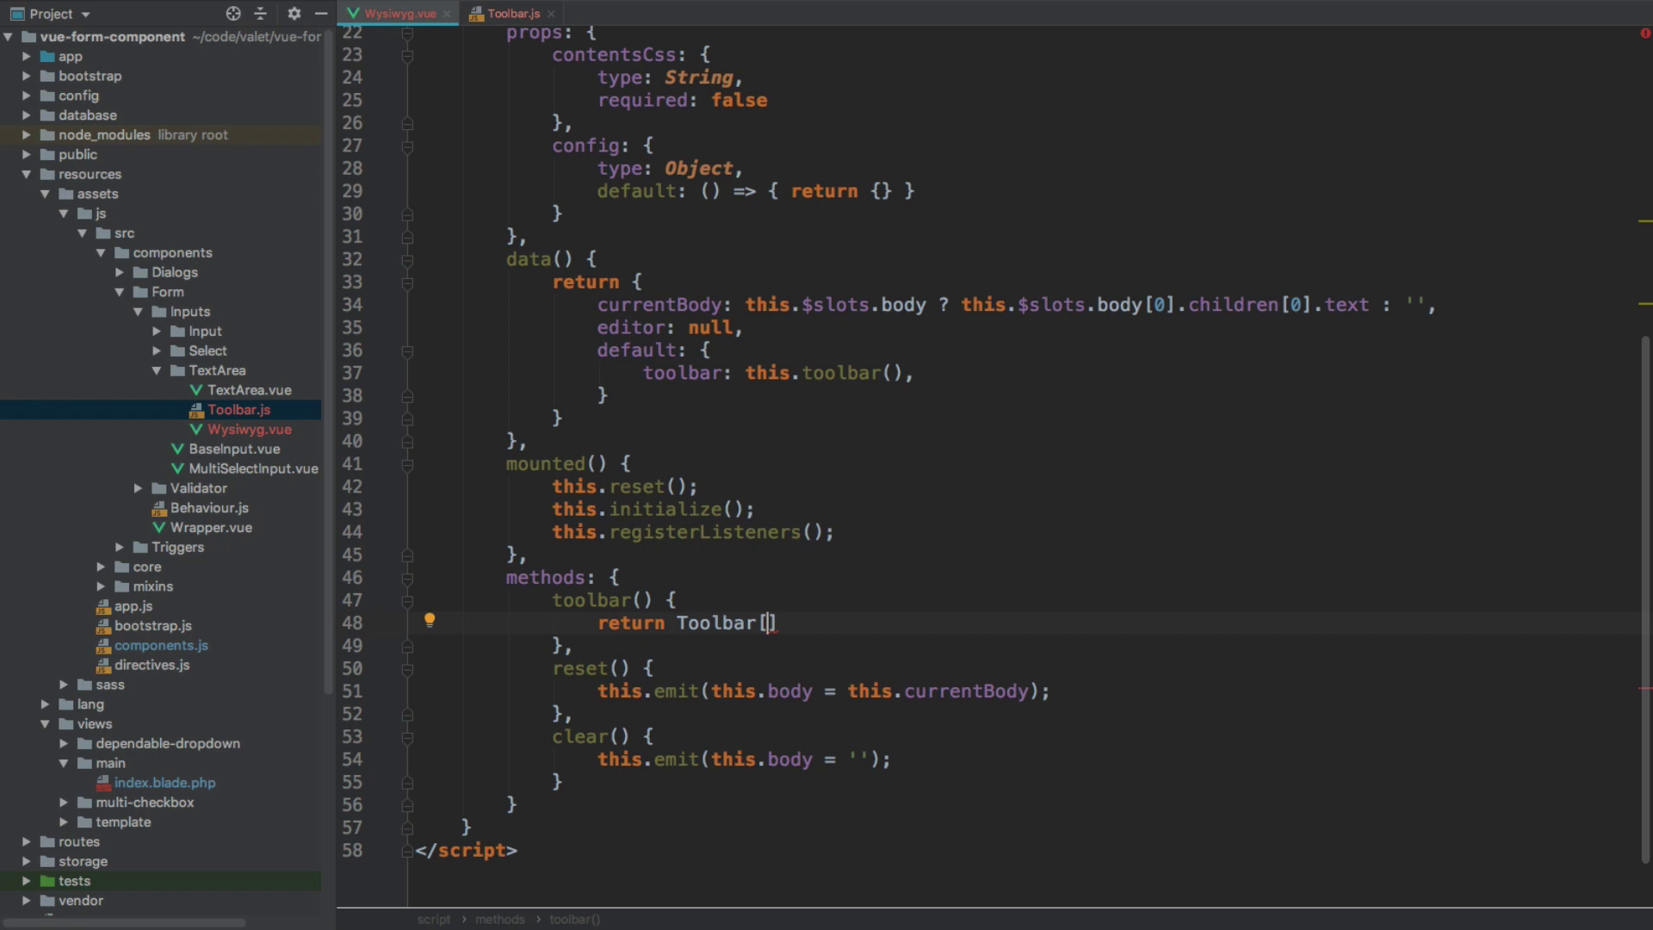
type("this.config.too")
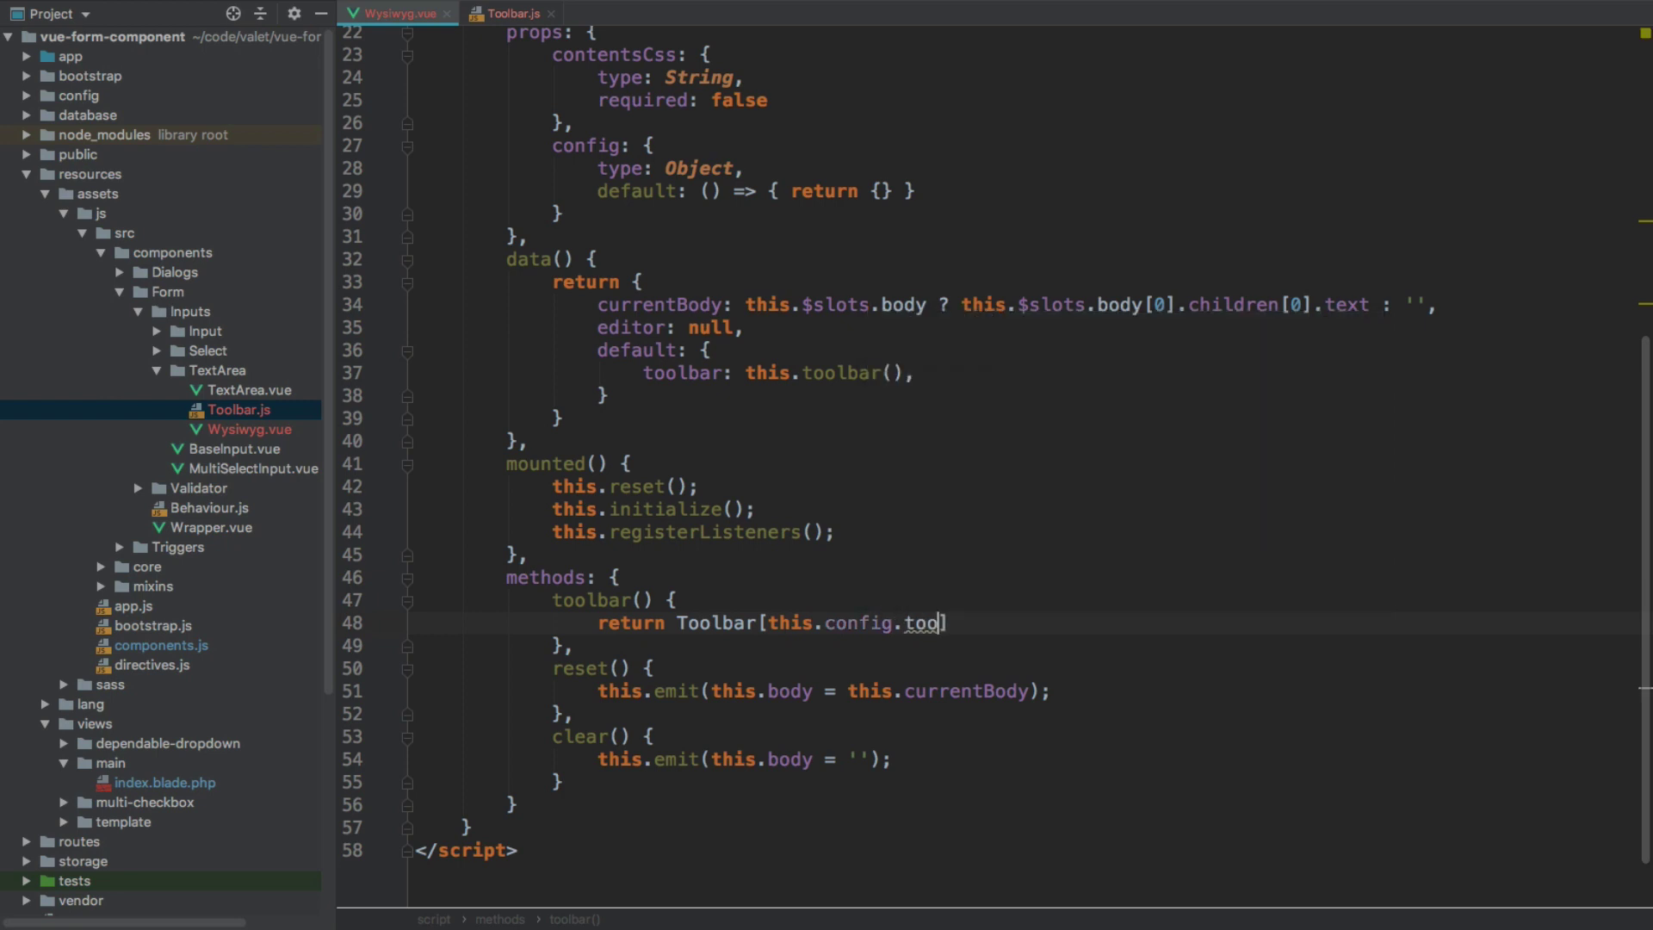
type("lbar ")
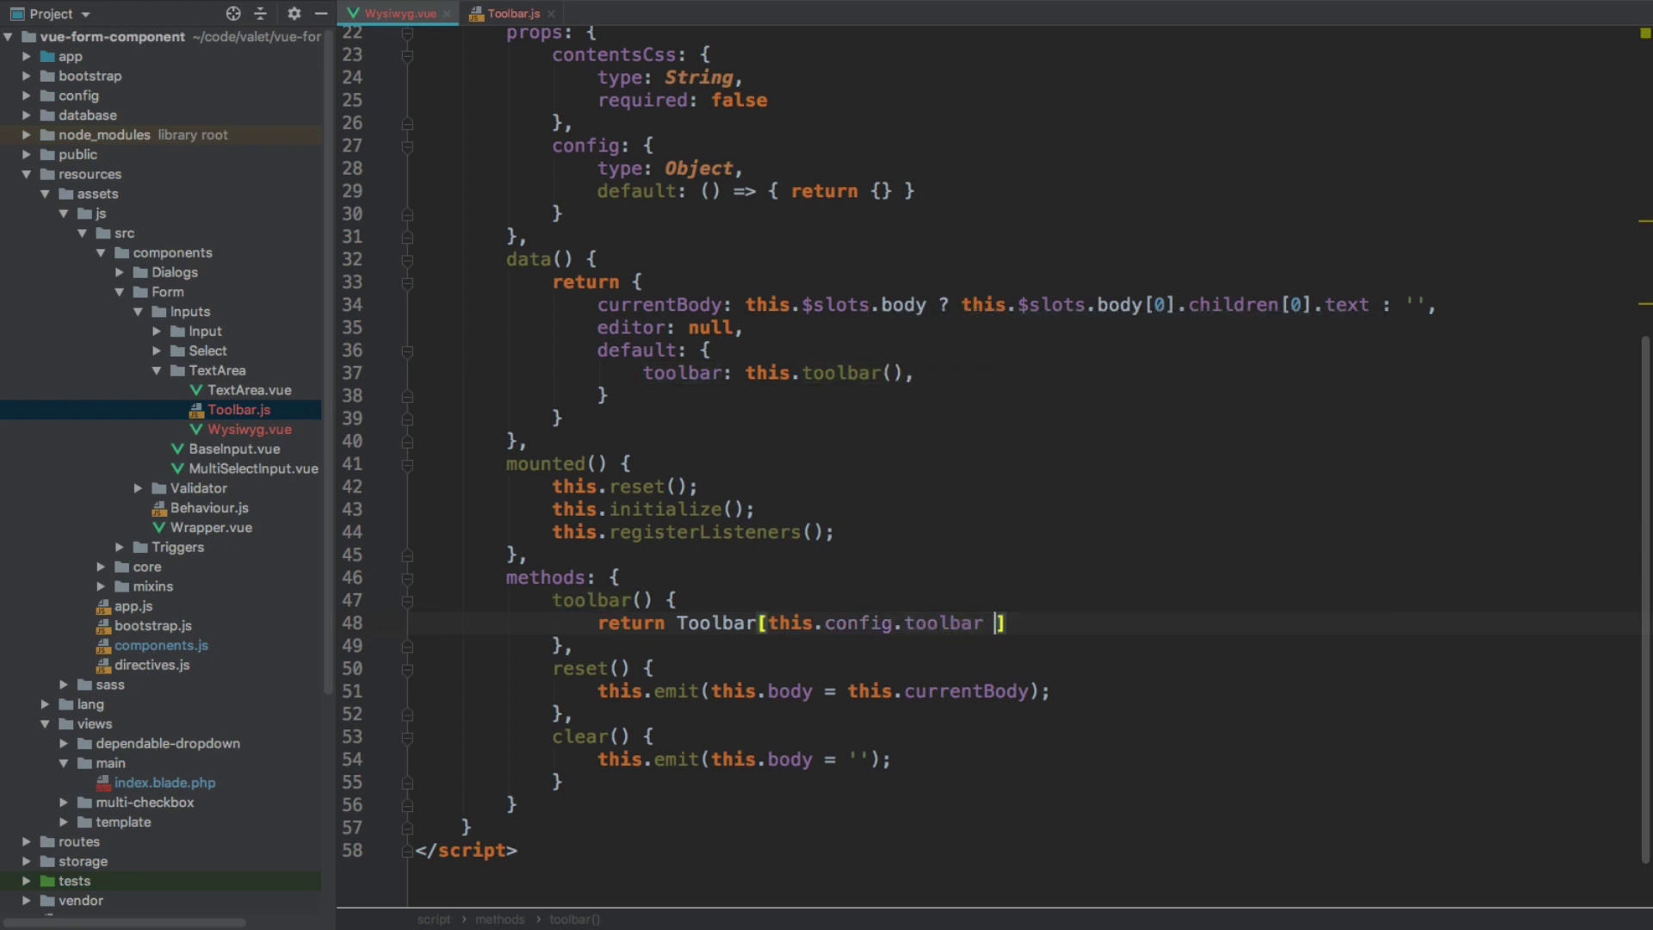
type("|| '")
type("full")
key("Right")
key("Right")
type(";")
Start an empty export default object in Toolbar.js
left_click(505, 16)
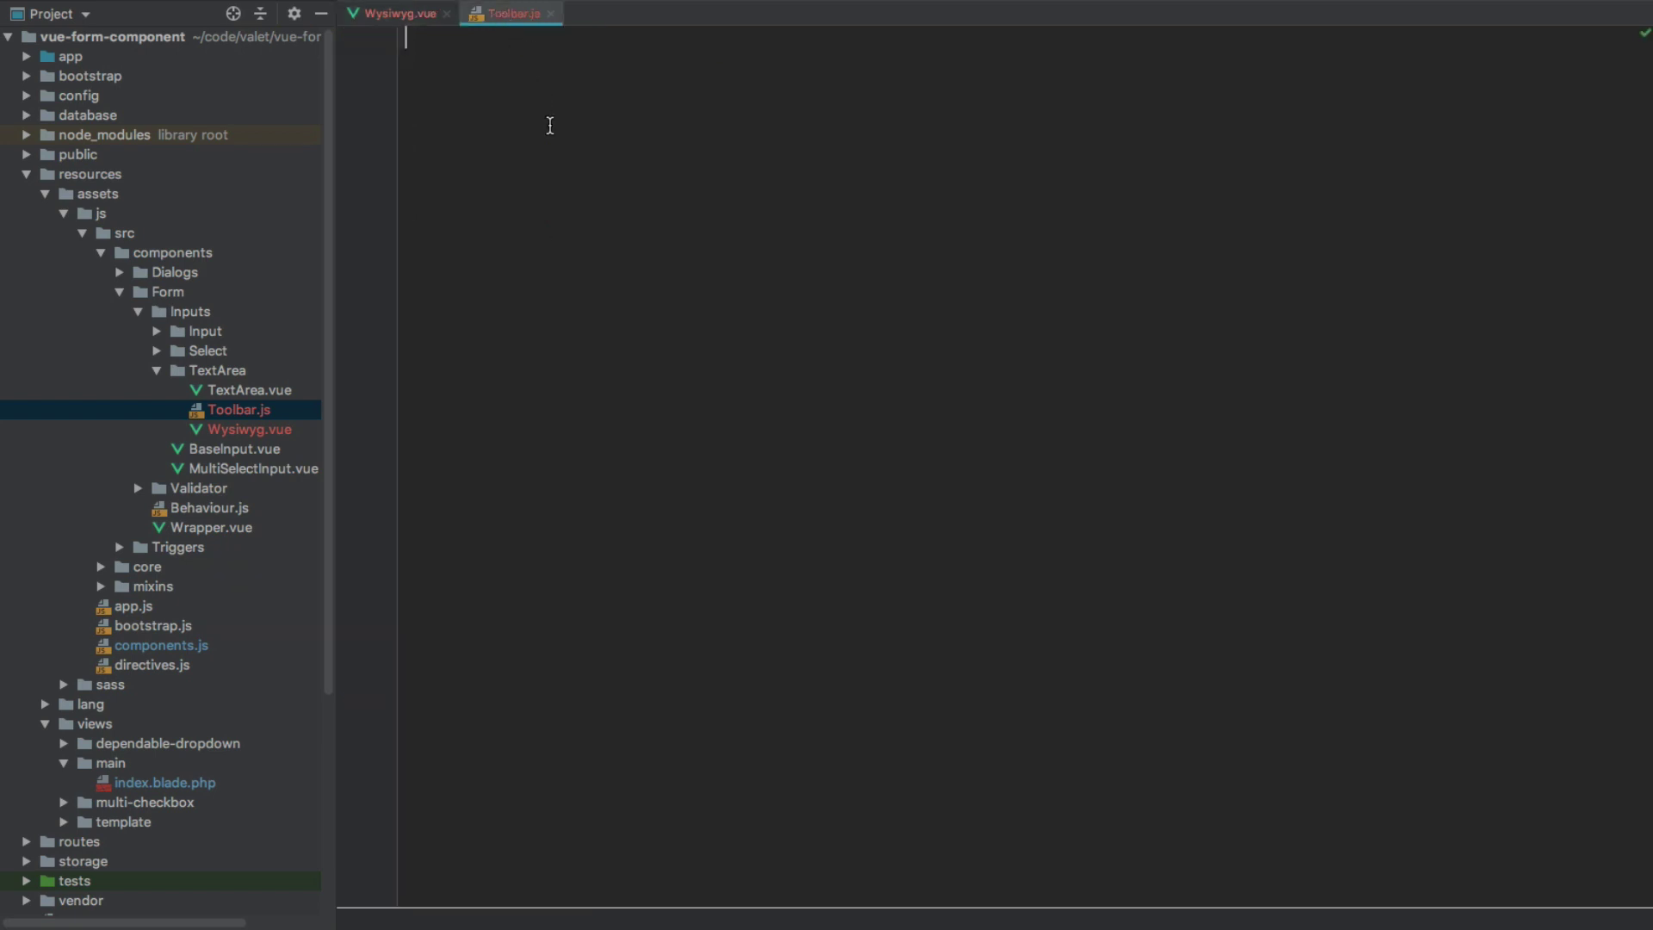
type("export de")
key("Return")
type("{")
key("Return")
key("Return")
key("Return")
key("Up")
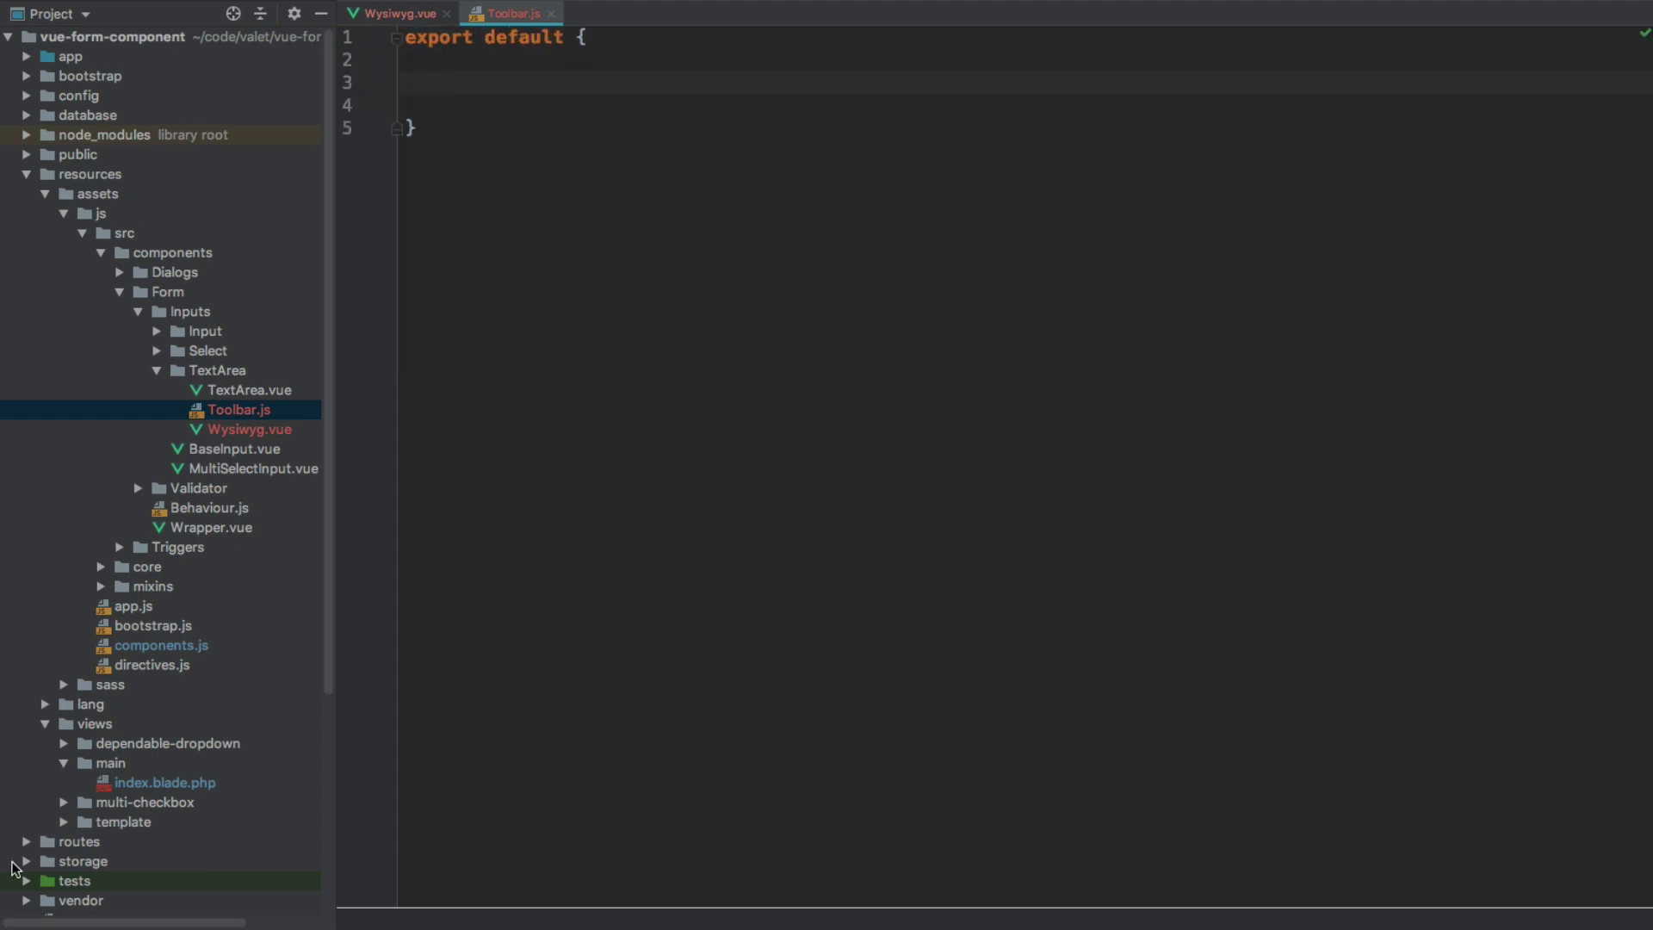
scroll(69, 818, "down", 5)
scroll(128, 855, "down", 2)
Paste the 'full' toolbar block from readme.md into Toolbar.js and close it
double_click(98, 826)
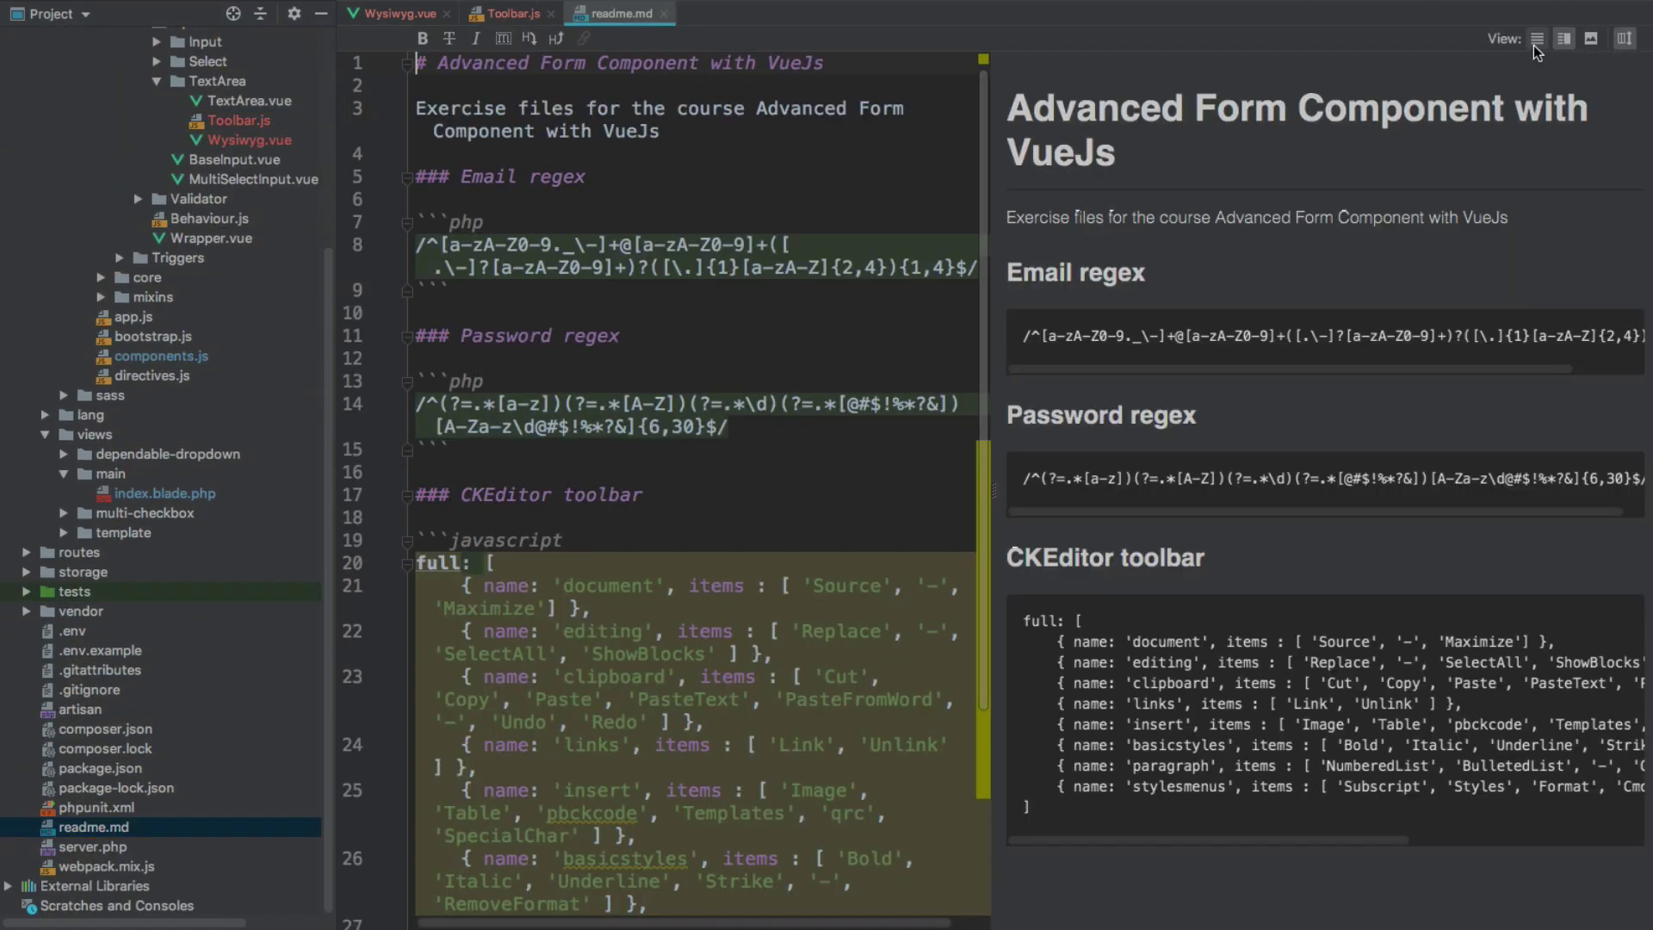
left_click(1538, 40)
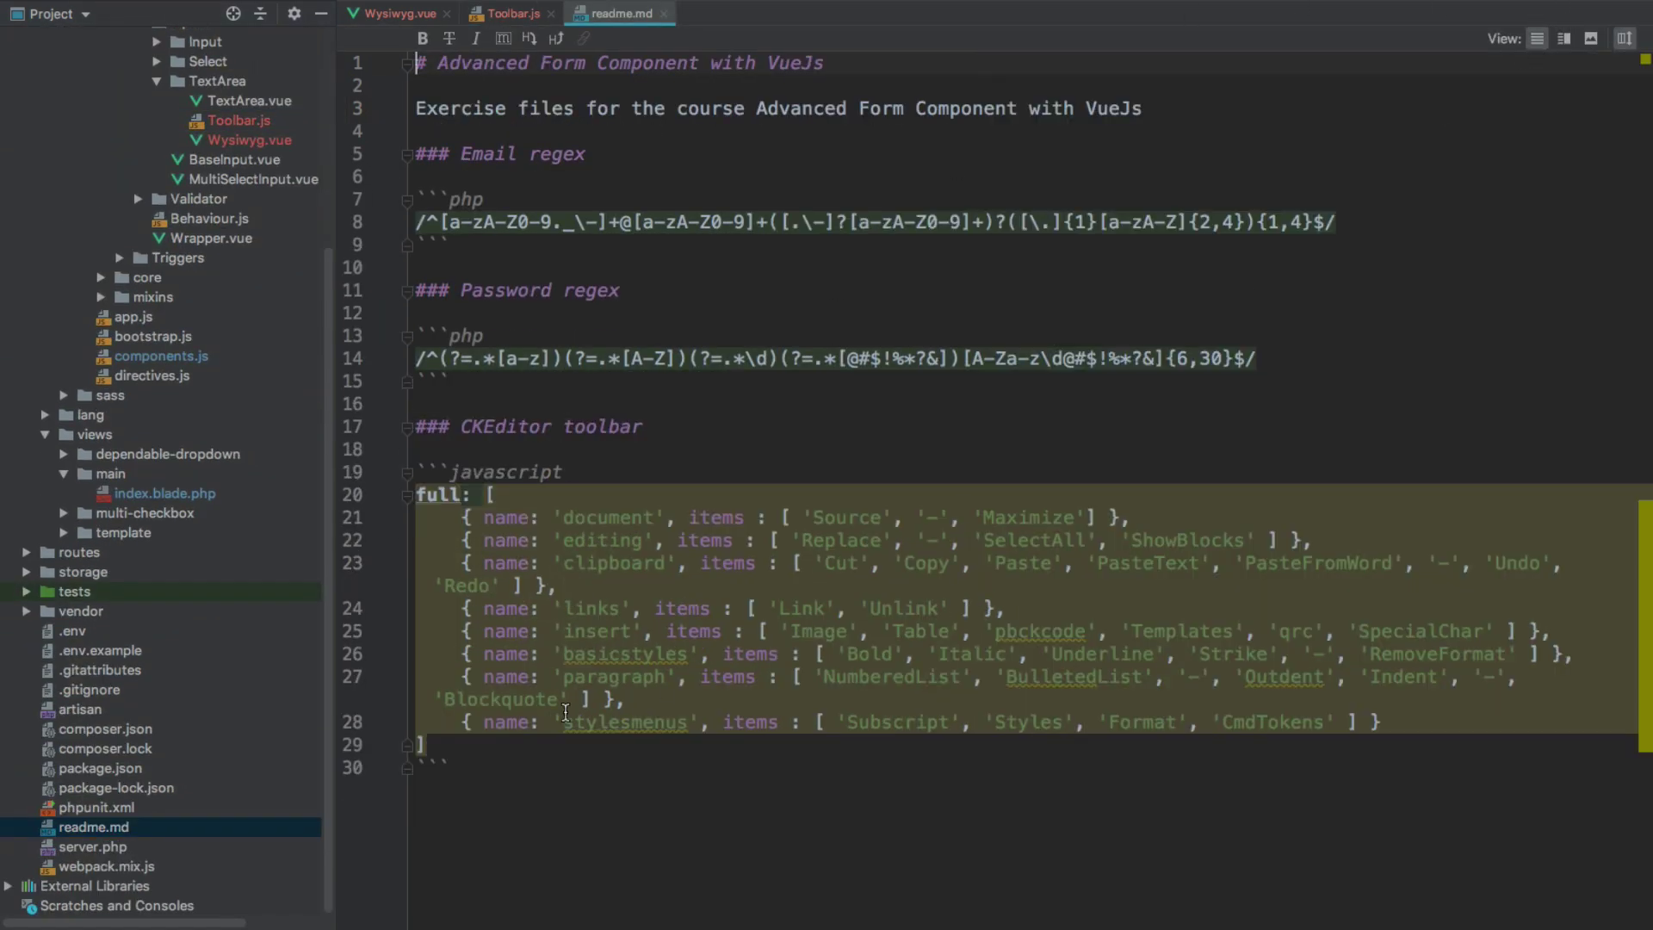
left_click_drag(426, 744, 414, 491)
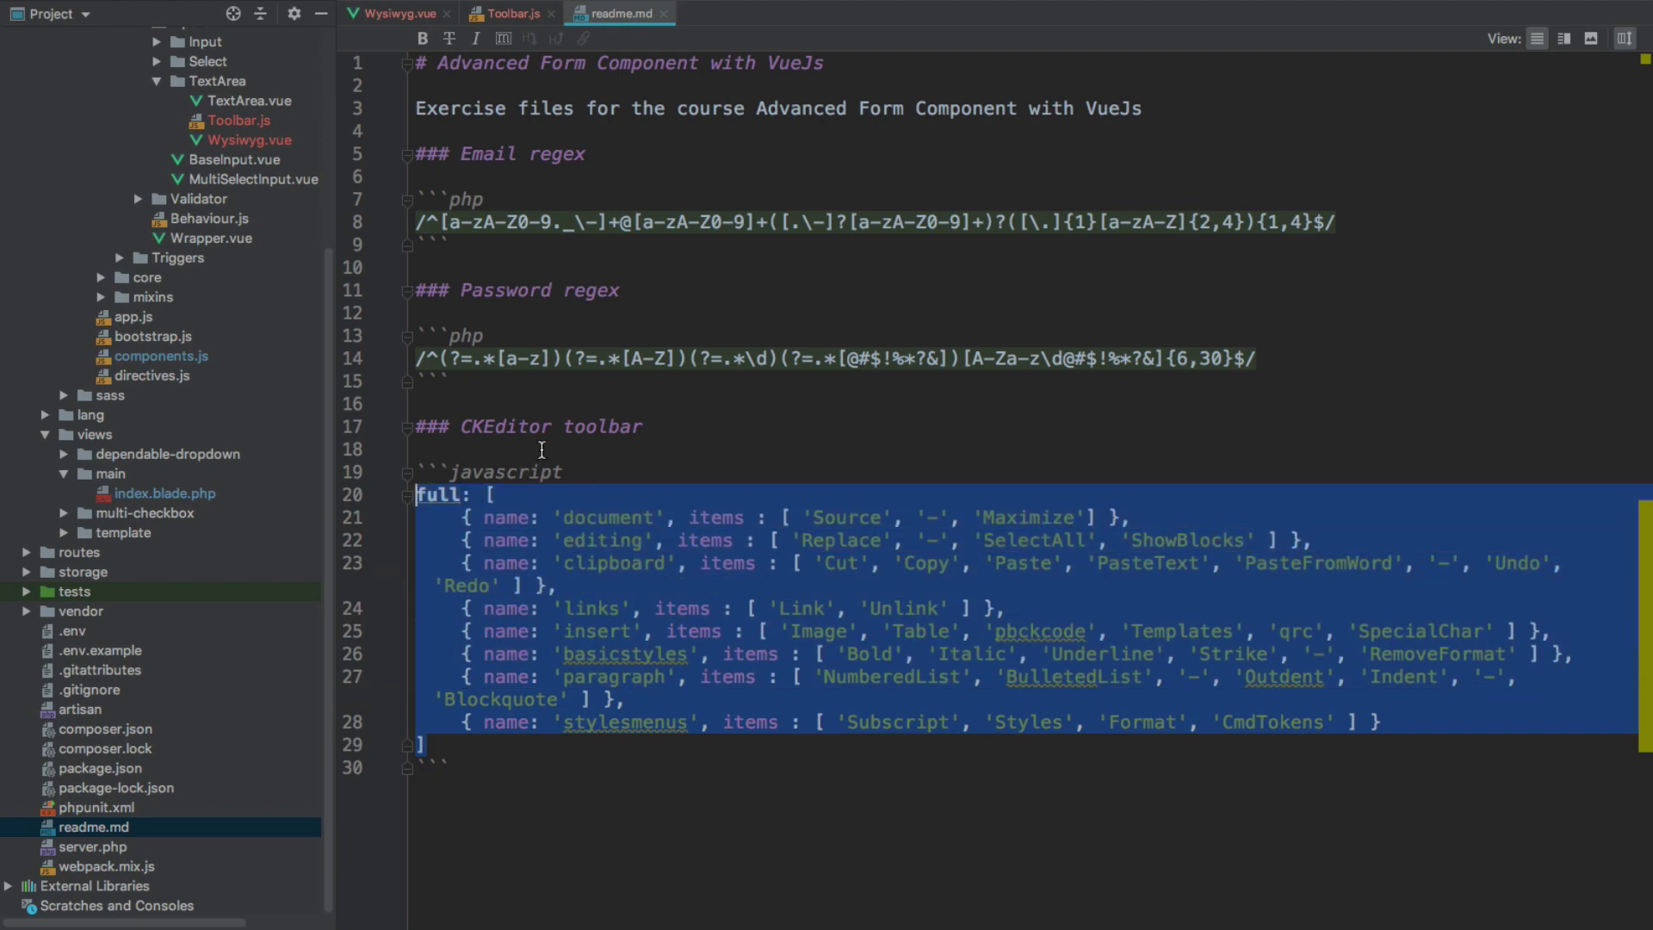
left_click(507, 16)
type("full: [         { name: 'document', items : [ 'Source', '-', 'Maximize'] },         { name: 'editing', items : [ 'Replace', '-', 'SelectAll', 'ShowBlocks' ] },         { name: 'clipboard', items : [ 'Cut', 'Copy', 'Paste', 'PasteText', 'PasteFromWord', '-', 'Undo', 'Redo' ] },         { name: 'links', items : [ 'Link', 'Unlink' ] },         { name: 'insert', items : [ 'Image', 'Table', 'pbckcode', 'Templates', 'qrc', 'SpecialChar' ] },         { name: 'basicstyles', items : [ 'Bold', 'Italic', 'Underline', 'Strike', '-', 'RemoveFormat' ] },         { name: 'paragraph', items : [ 'NumberedList', 'BulletedList', '-', 'Outdent', 'Indent', '-', 'Blockquote' ] },         { name: 'stylesmenus', items : [ 'Subscript', 'Styles', 'Format', 'CmdTokens' ] }     ]")
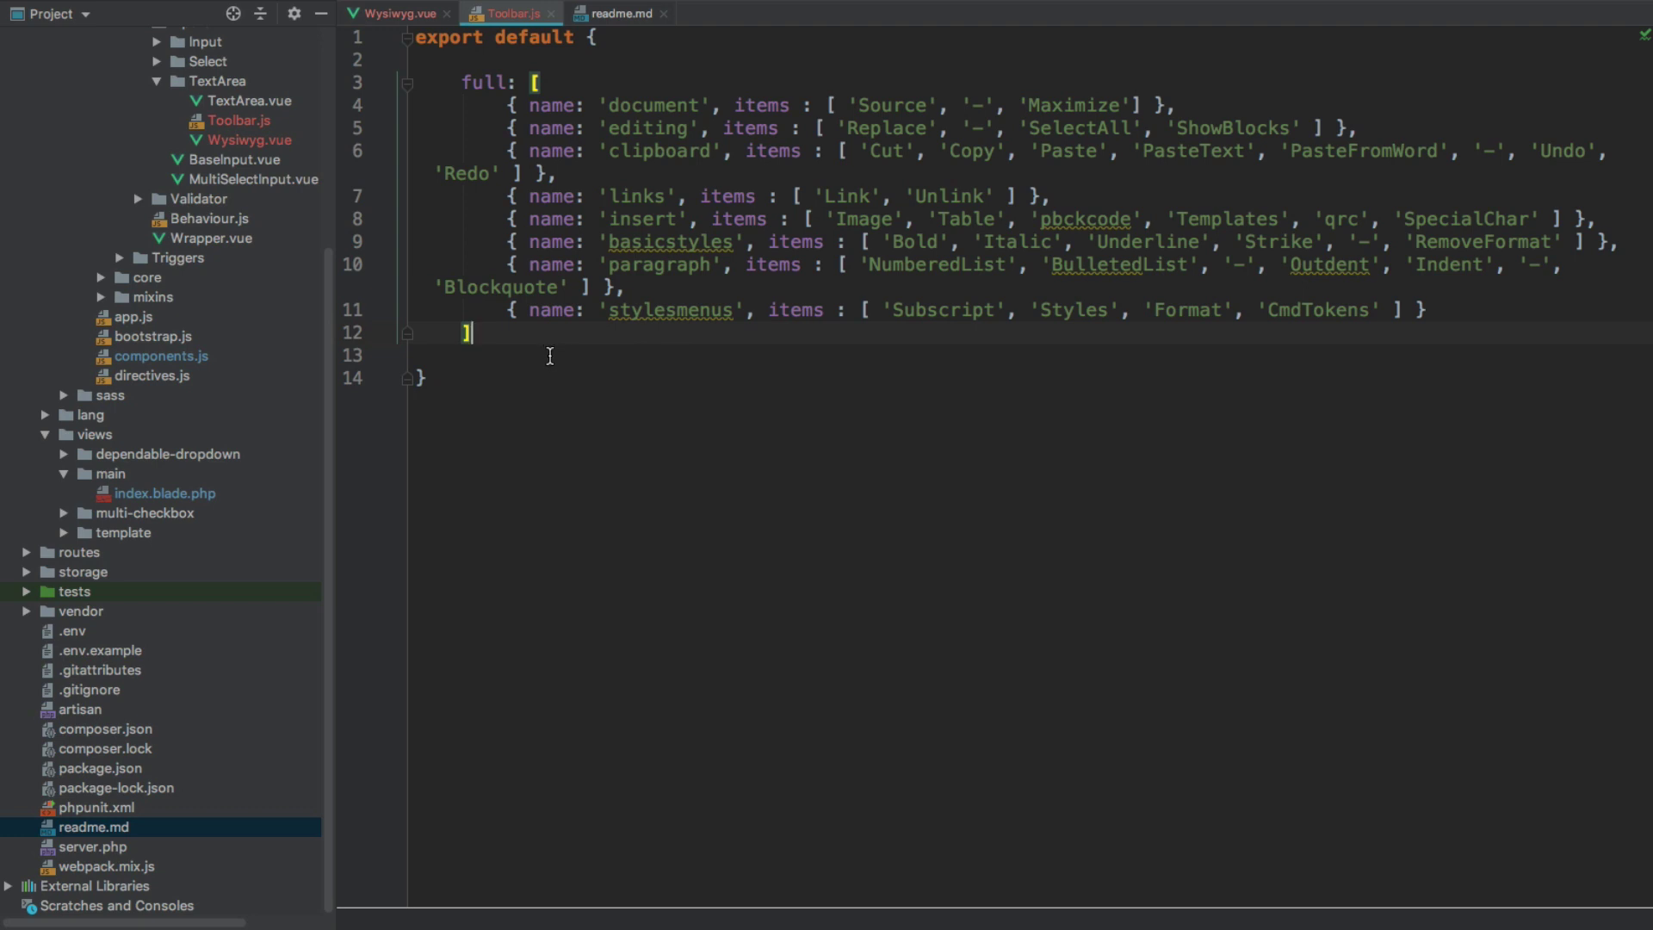
key("super+w")
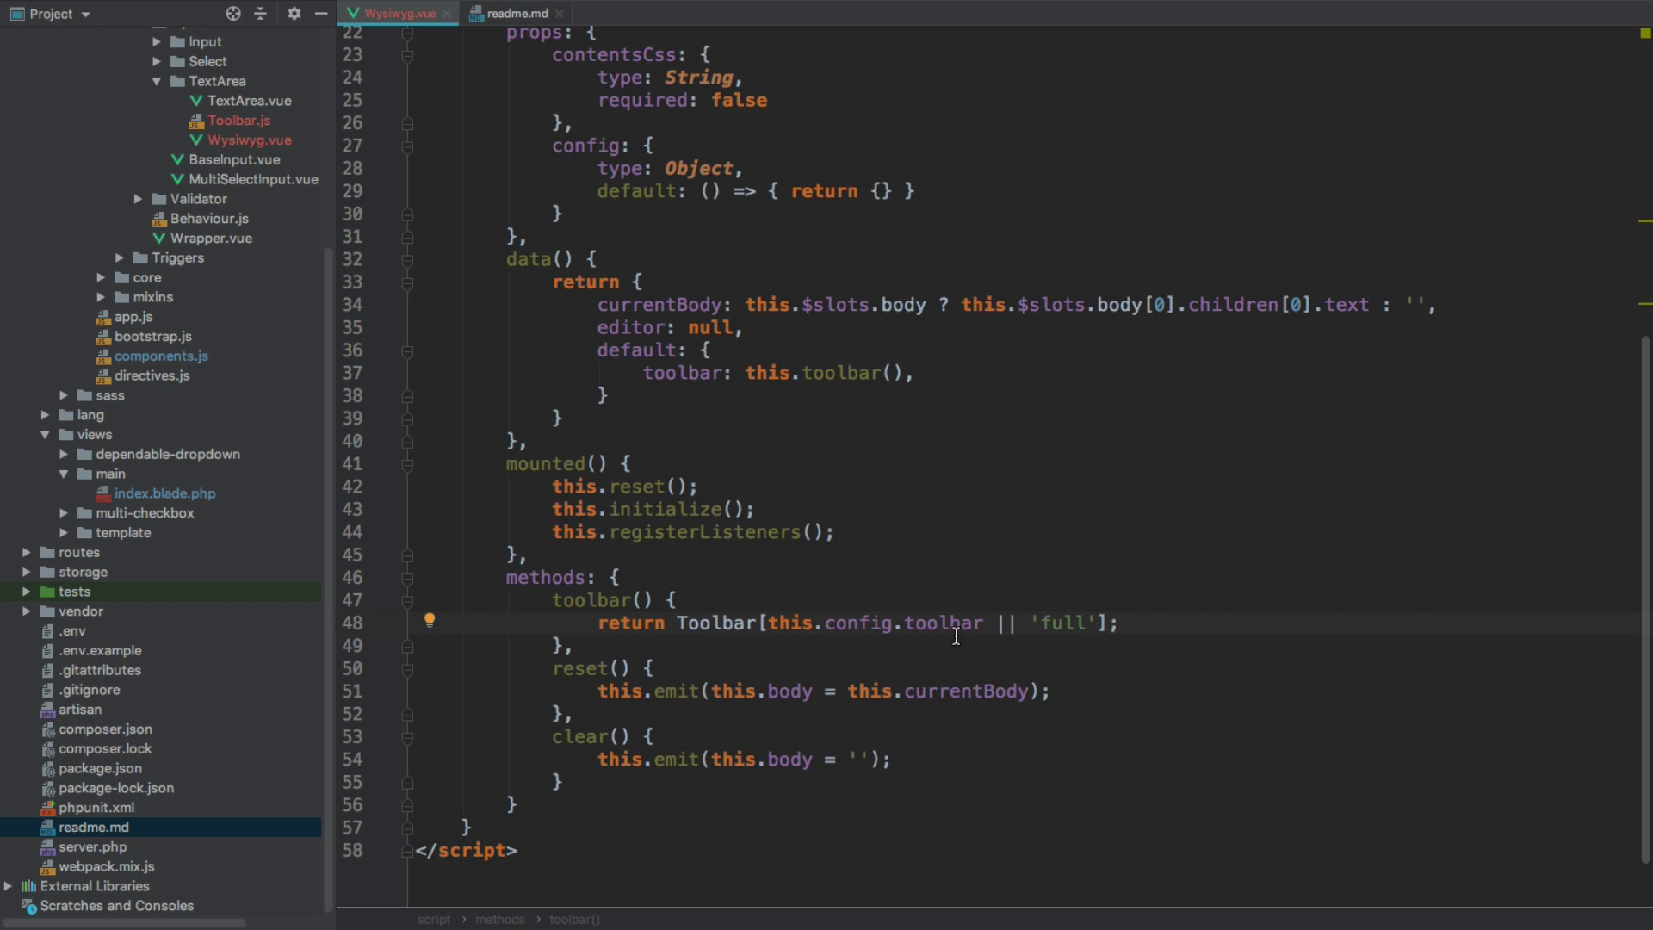
Add language: 'en' after the toolbar entry in the editor's default config
left_click(989, 626)
key("alt+Up")
key("alt+Up")
key("alt+Up")
left_click(1066, 623)
left_click(1141, 625)
left_click(917, 373)
key("Return")
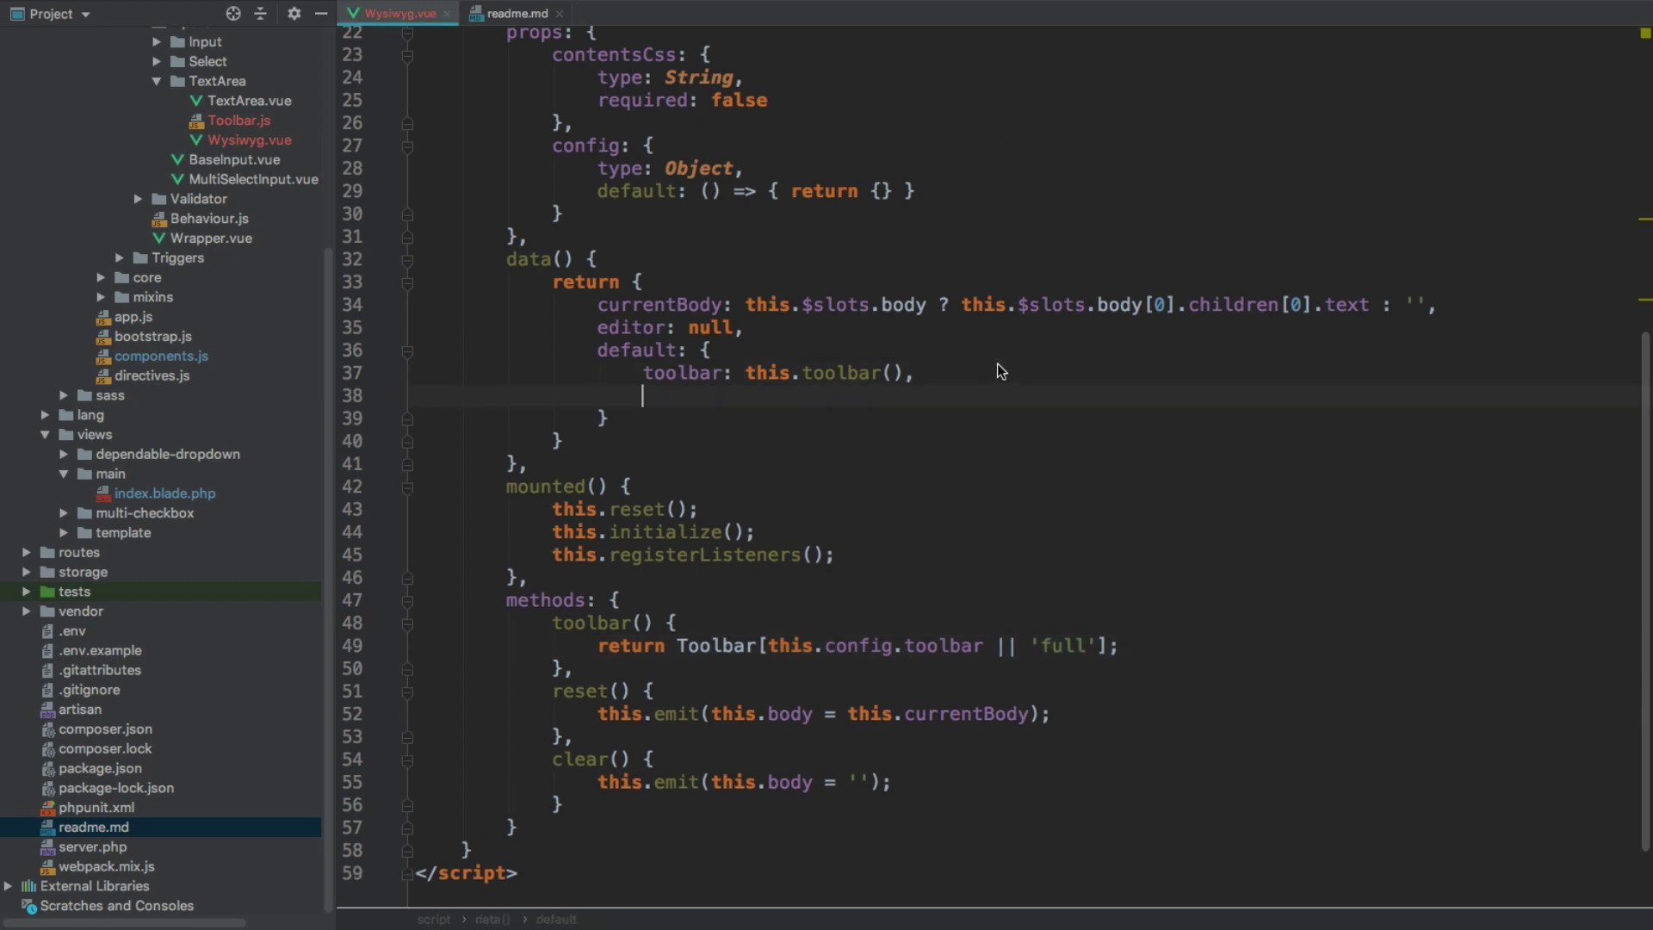
type("lang")
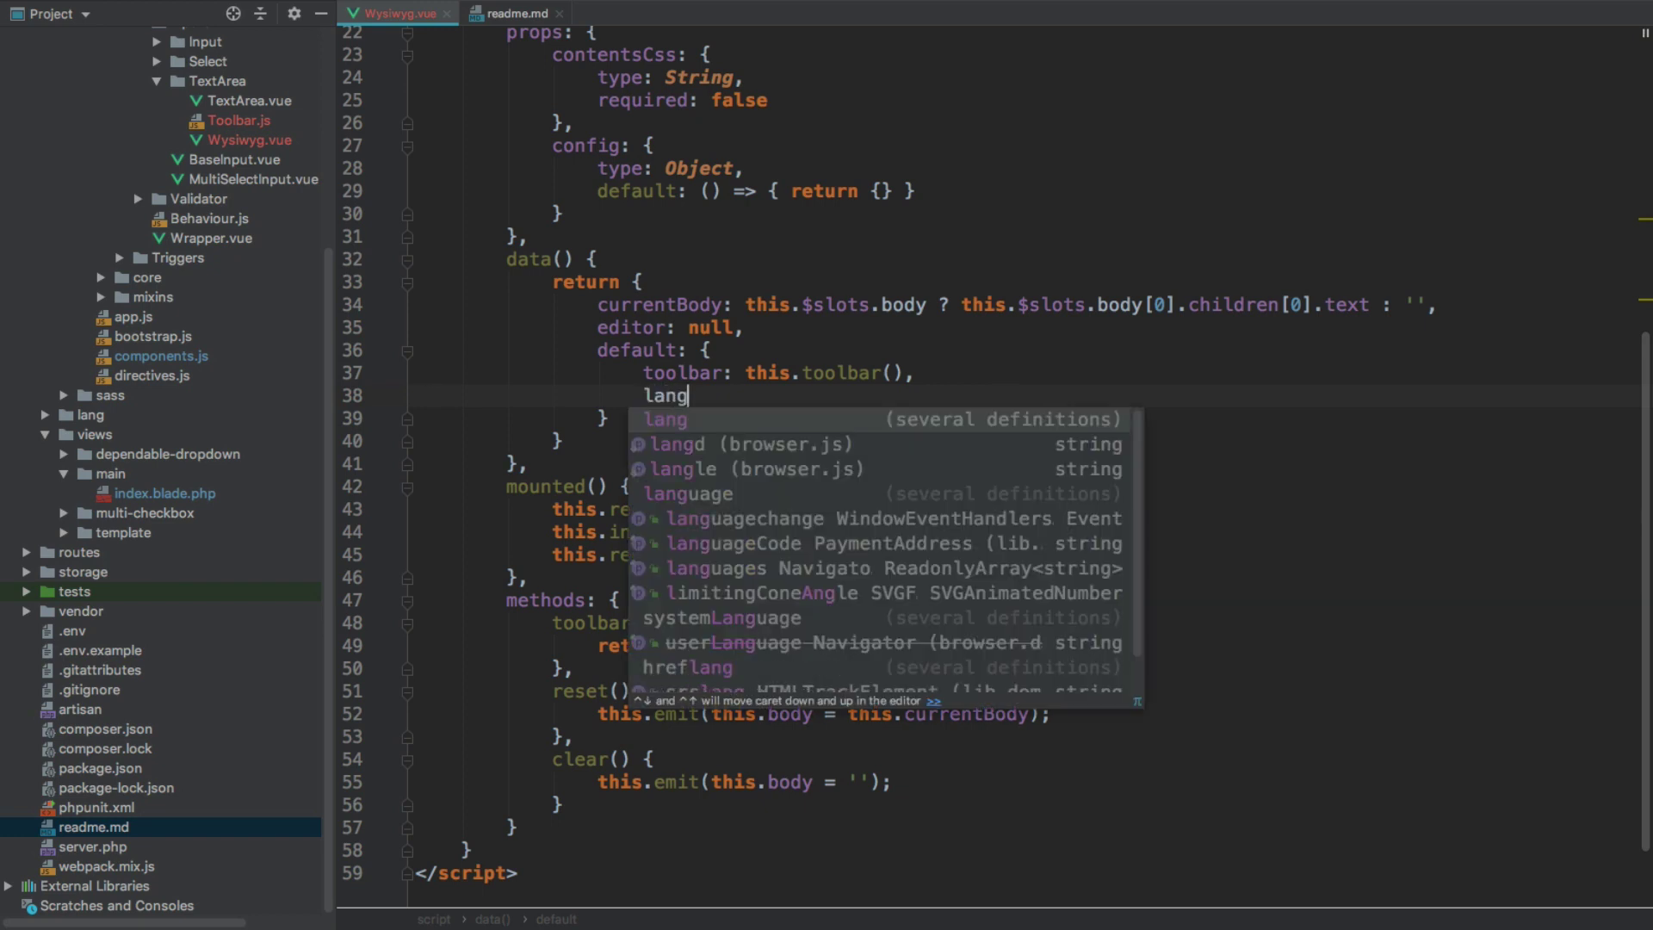
type("u")
key("Return")
type(": 'en'")
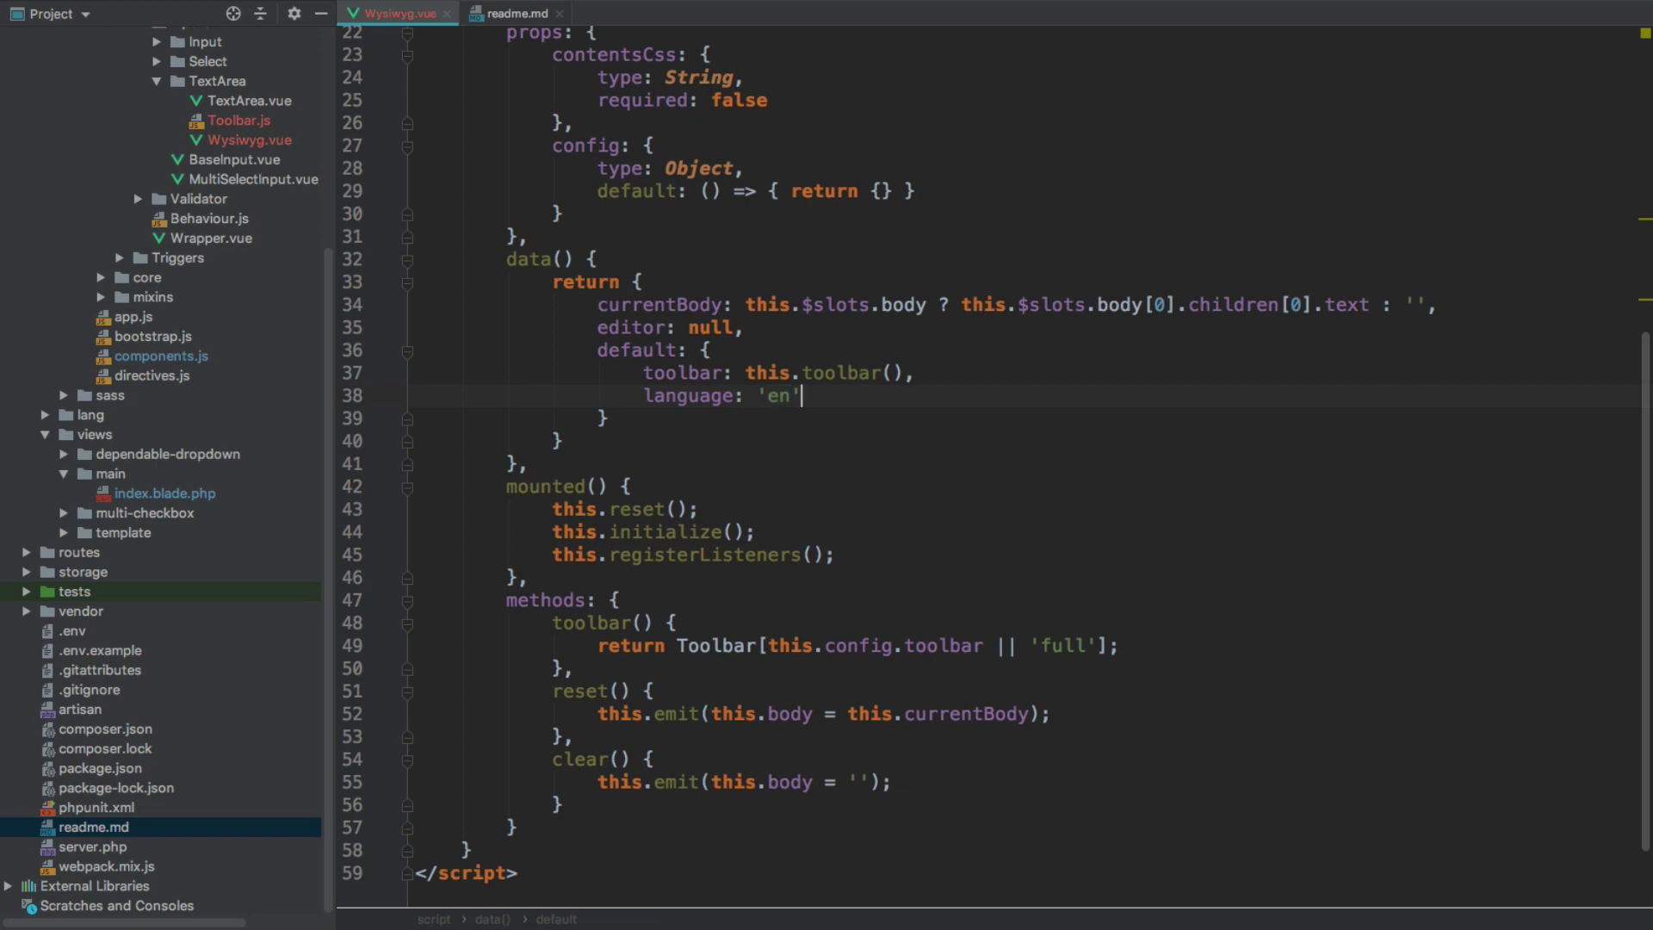
type(",")
Add height: '20rem' and contentsCss: this.contentsCss to the default config
key("Return")
type("he")
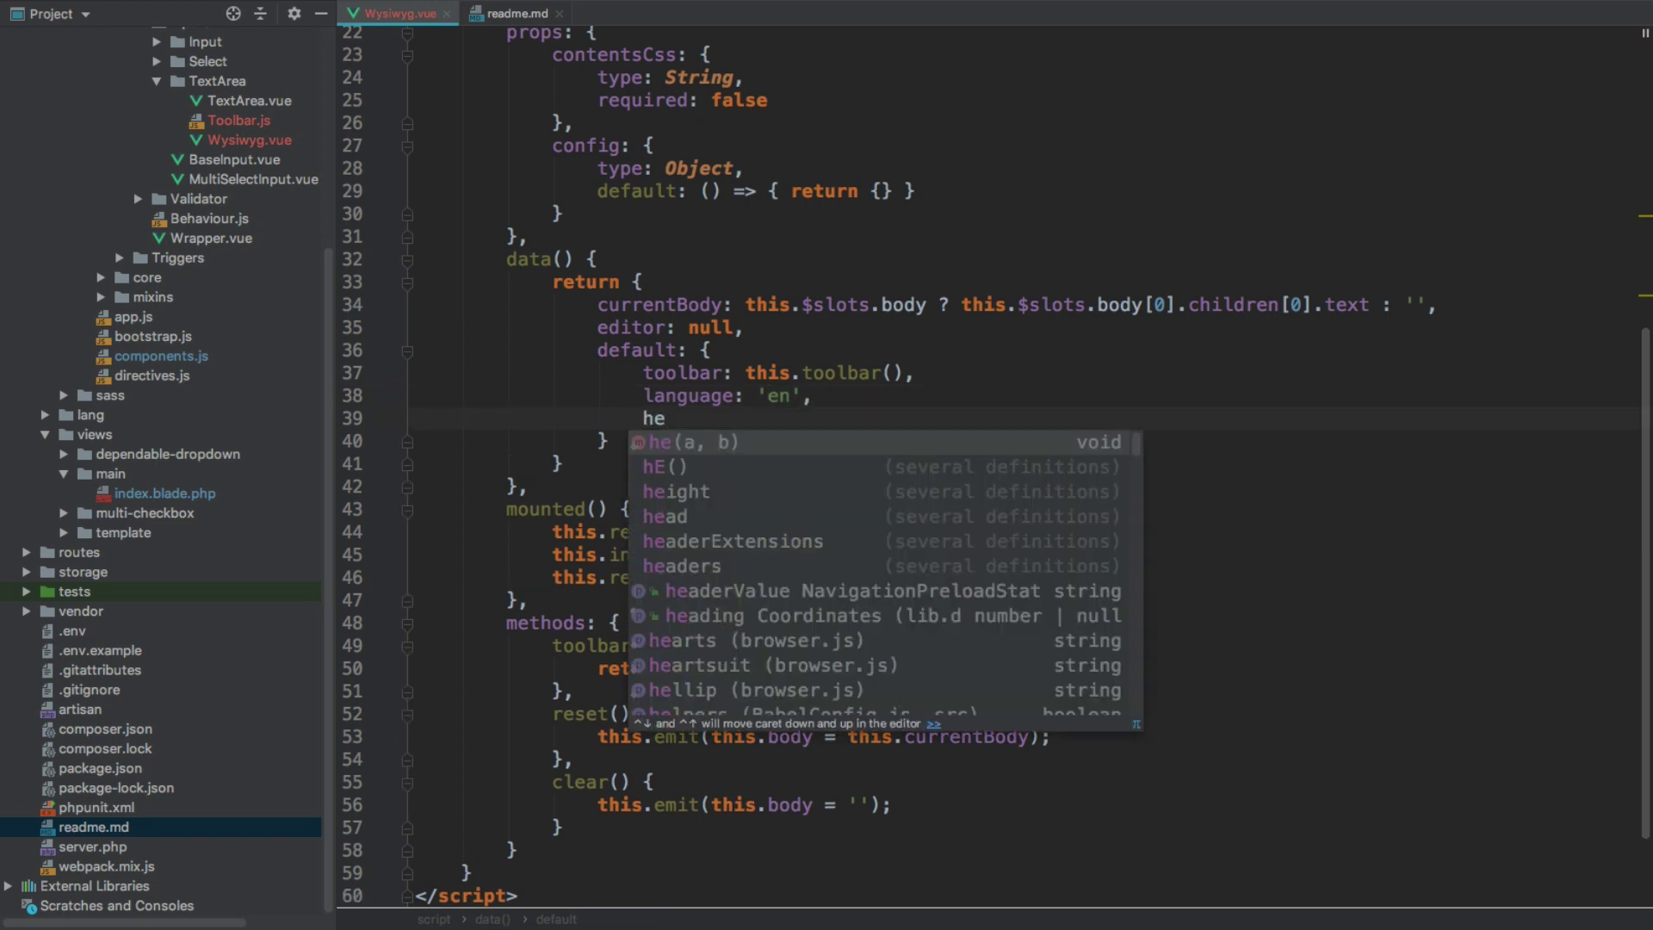
type("ig")
key("Return")
type(": '")
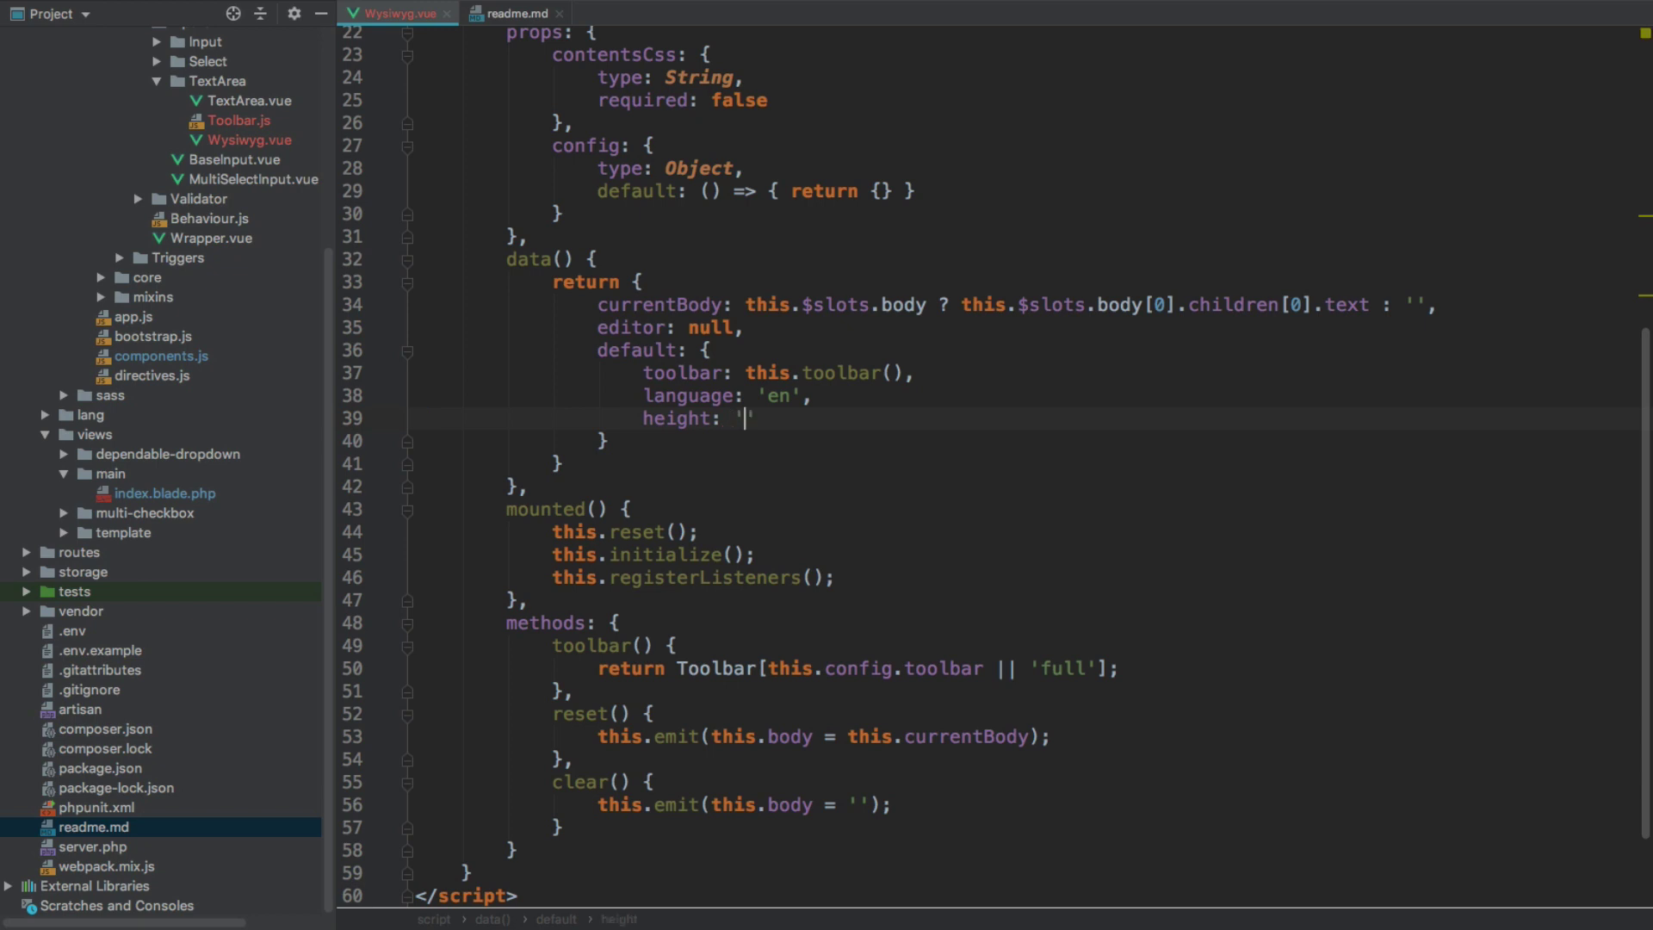
type("20rem',")
key("Return")
type("contn")
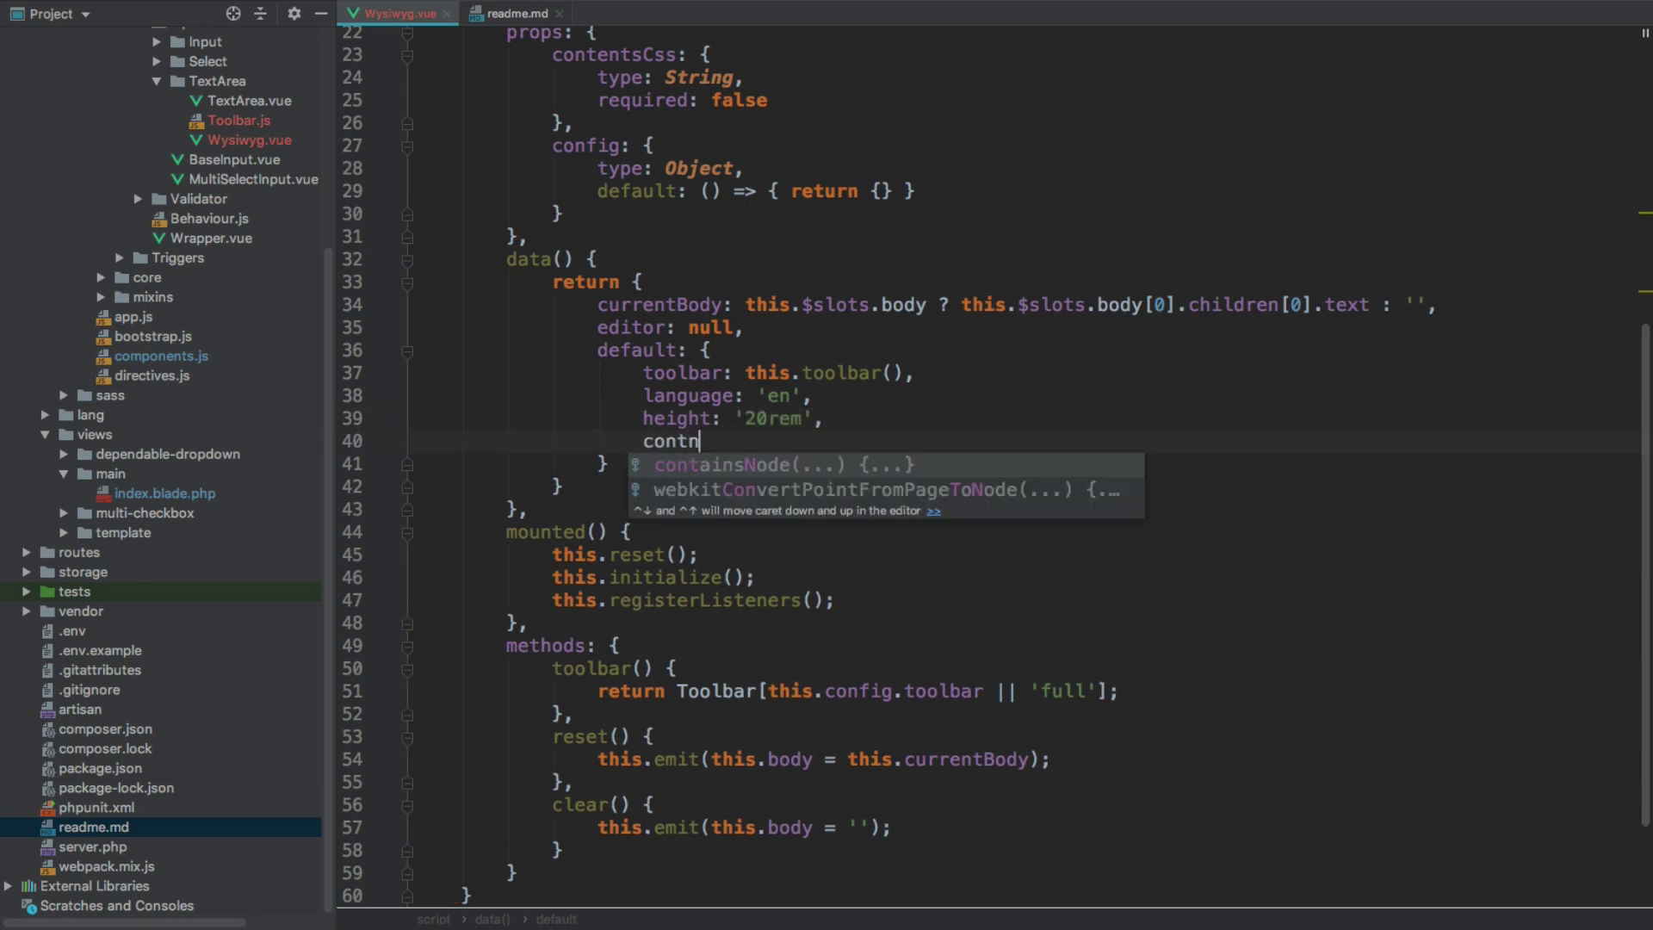
key("BackSpace")
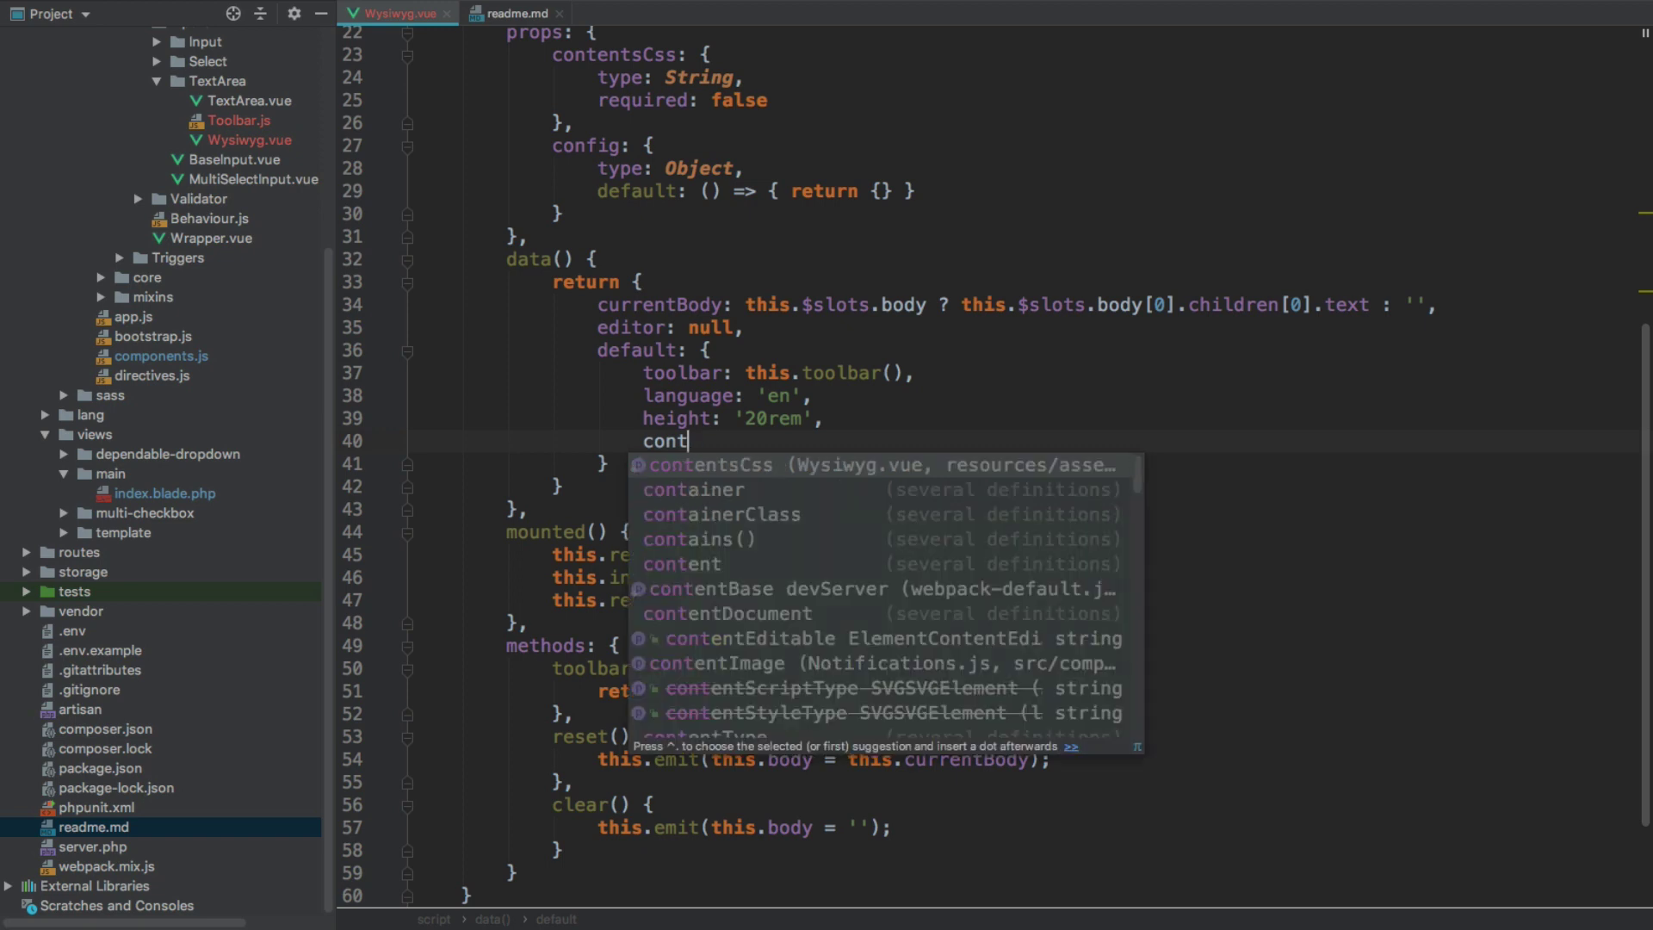
key("Return")
type("this.cont")
key("Return")
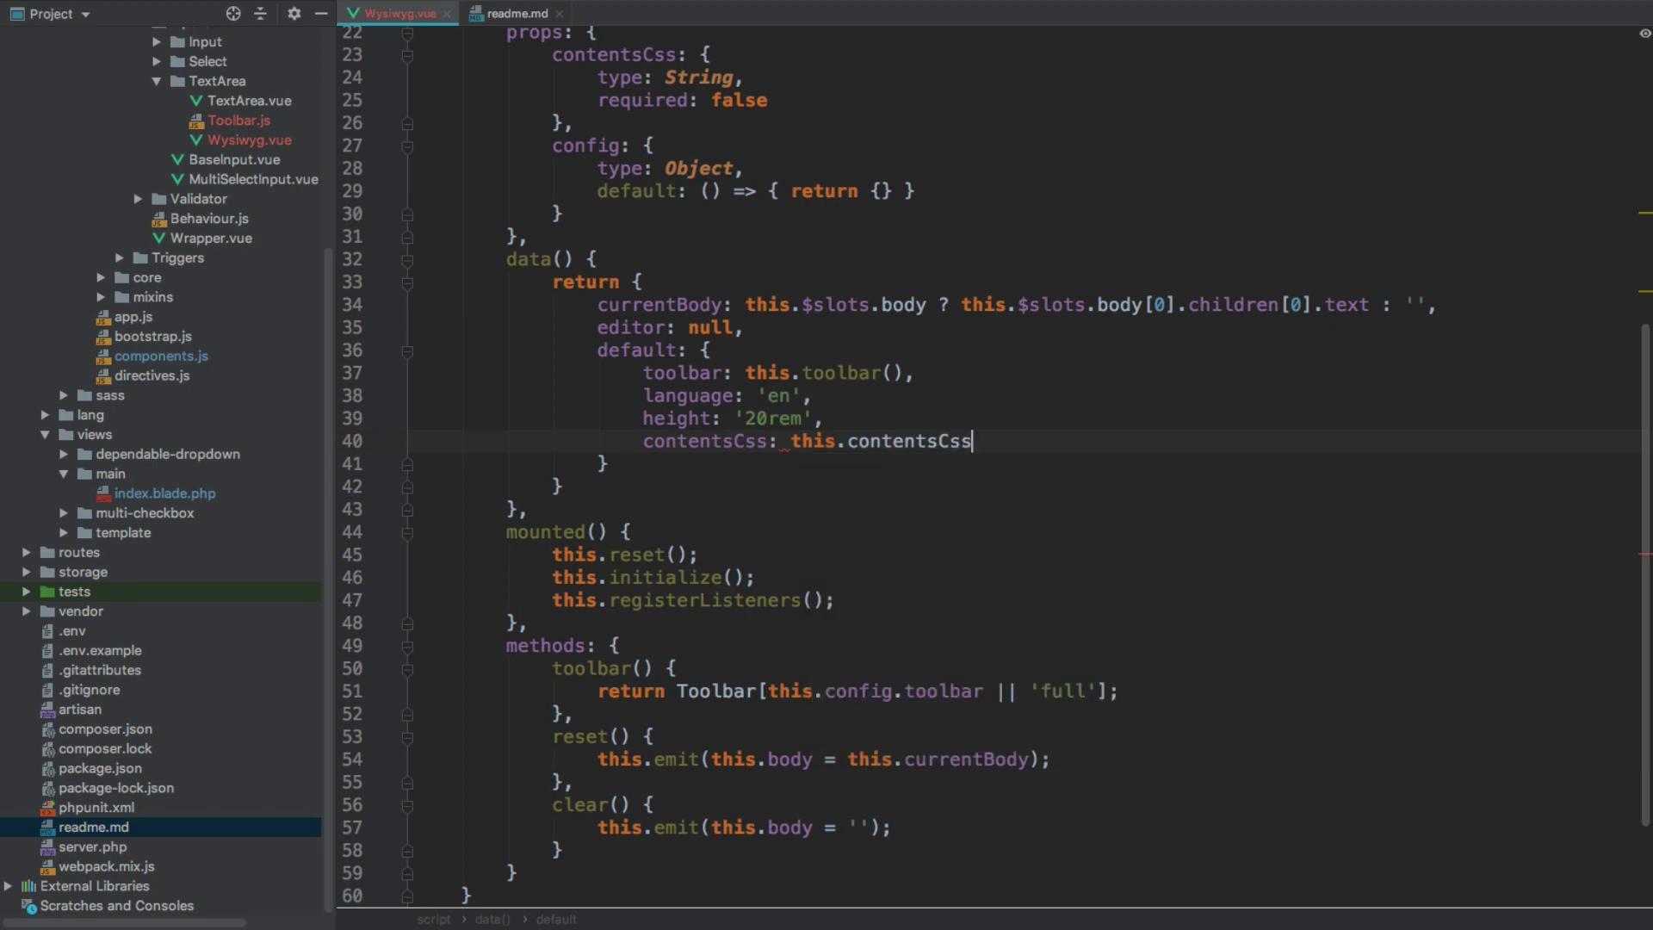
type(",")
key("Return")
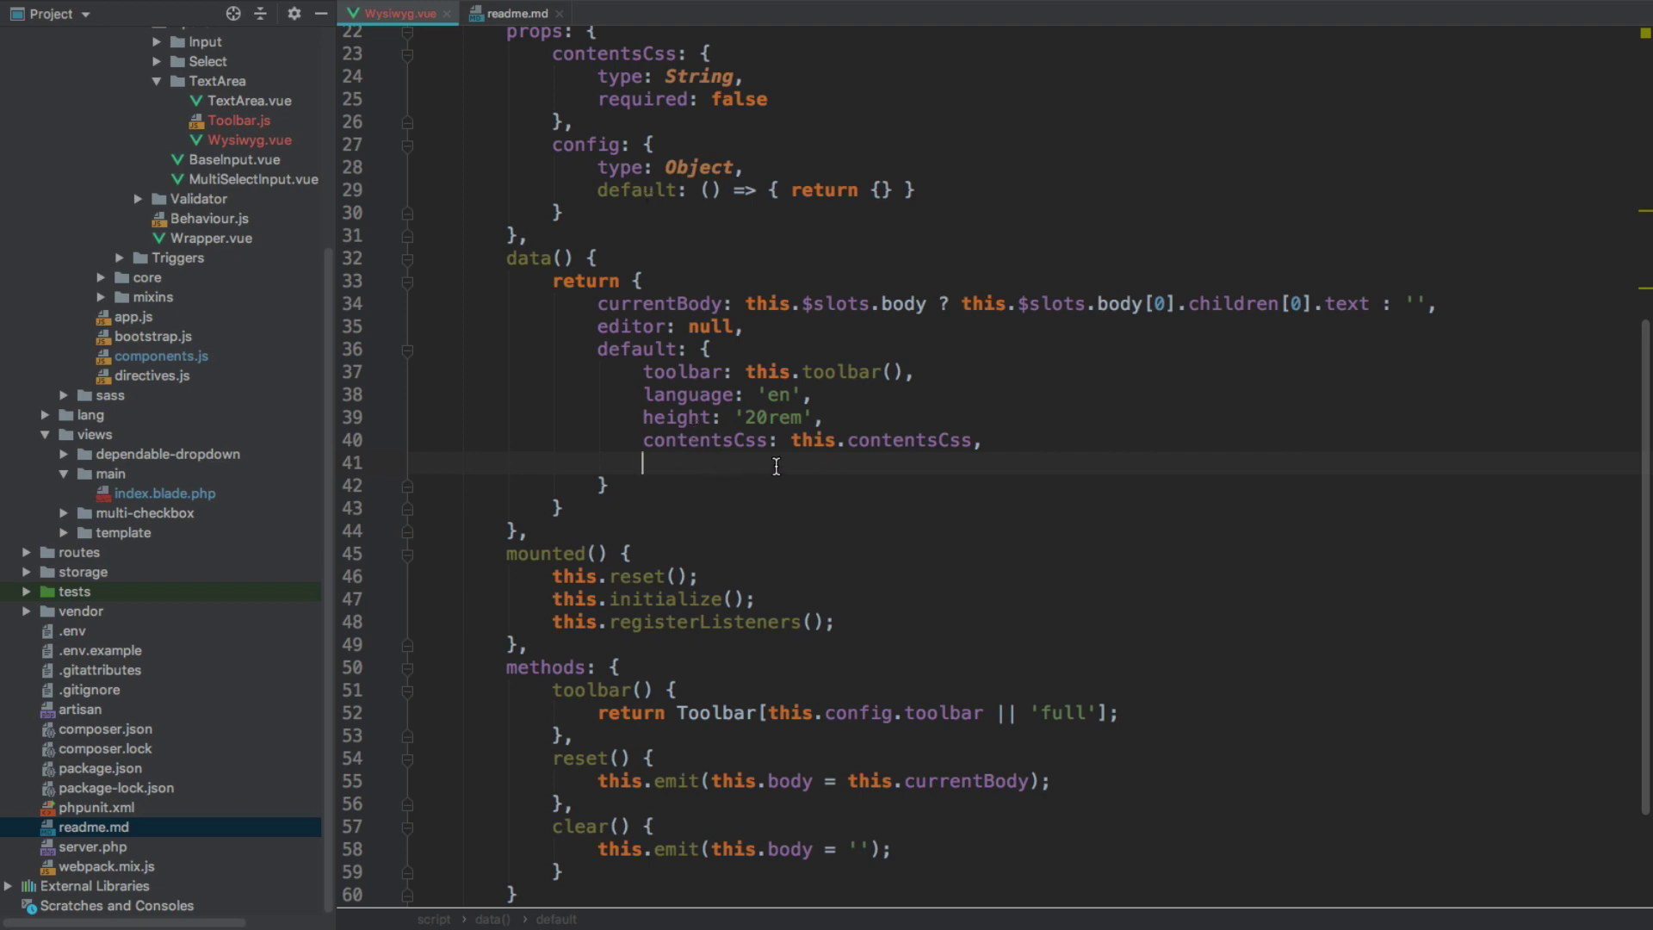
Paste stylesSet, format_tags, allowedContent, entities and readOnly: isDisabled options into the default config
type("stylesSet: 'default',             format_tags: 'p;h1;h2;h3;h4;h5;h6;pre;address;div;ul',             format_ul: {element: 'ul', name: 'List', attributes: {'class': 'list'}},             startupOutlineBlocks: true,             allowedContent: true,             templates_replaceContent: false,             htmlEncodeOutput: false,             entities: false,             readOnly: this.isDisabled,")
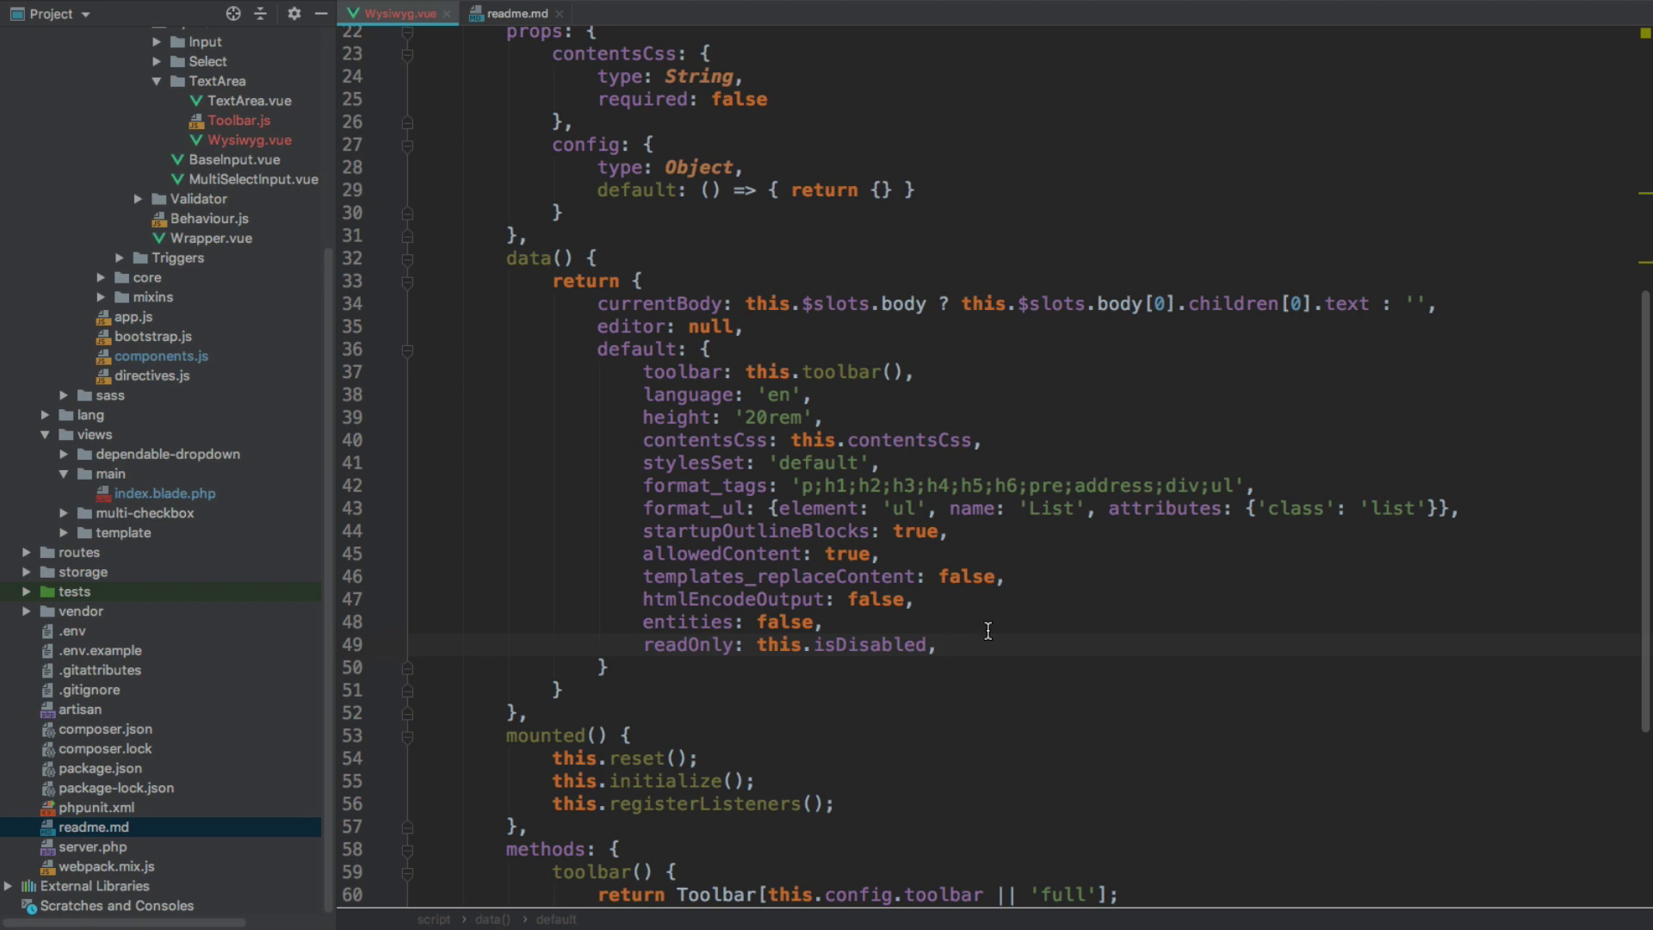
scroll(987, 630, "down", 1)
scroll(988, 630, "down", 5)
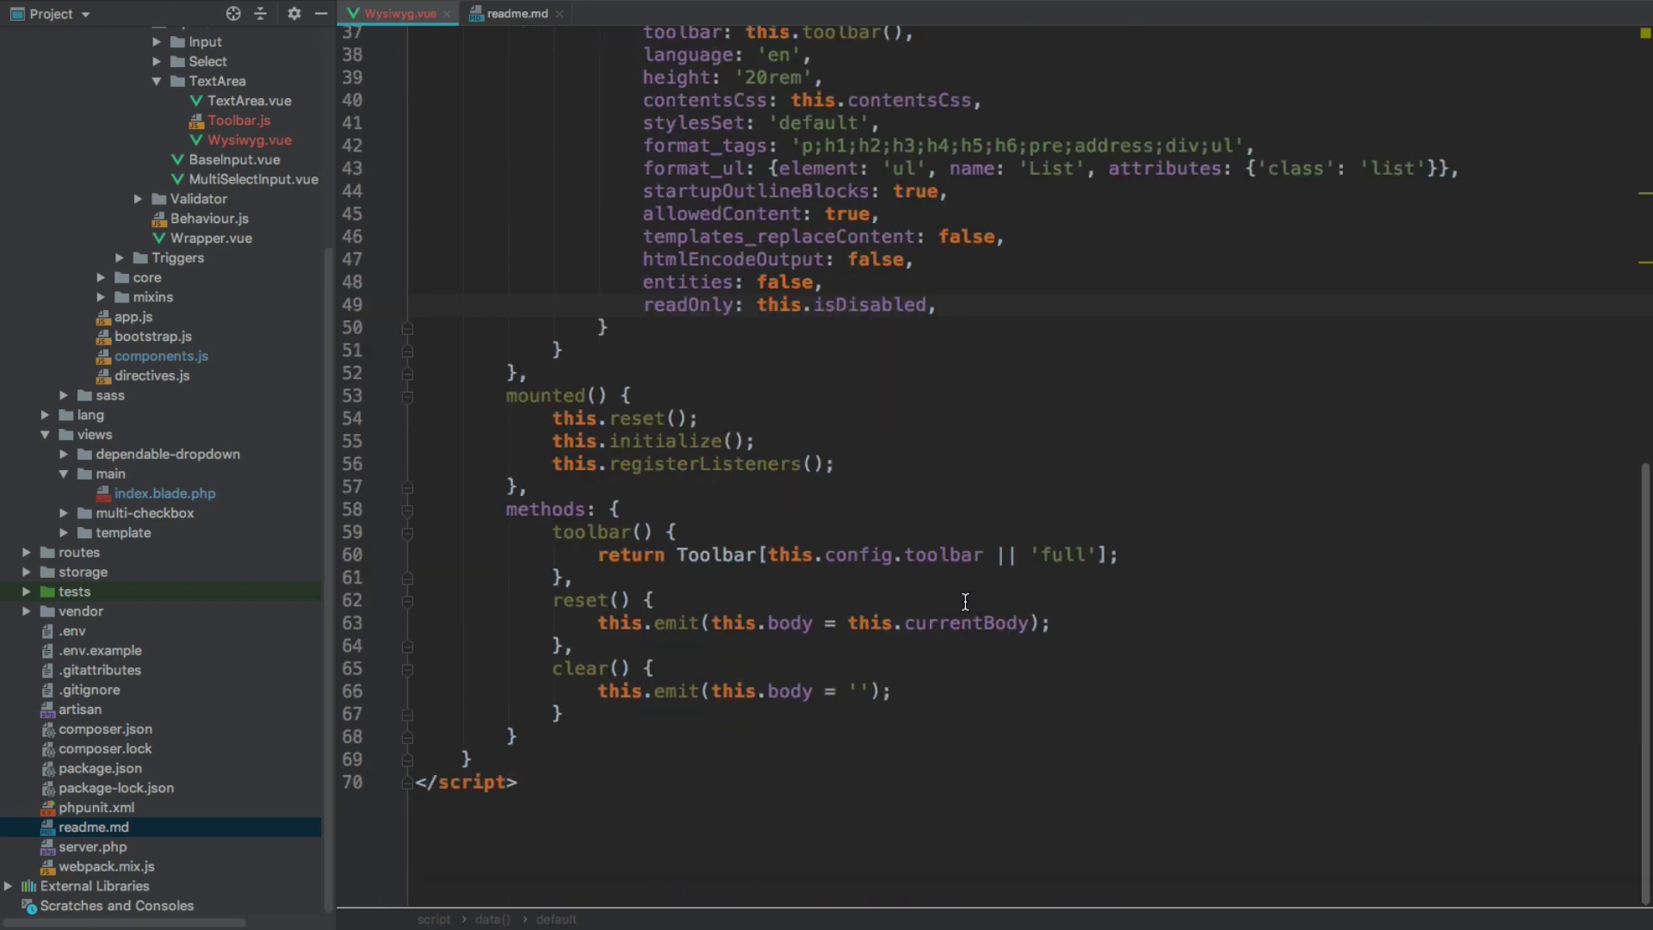
Make mounted call this.makeEditor() and add an empty makeEditor() method
double_click(638, 420)
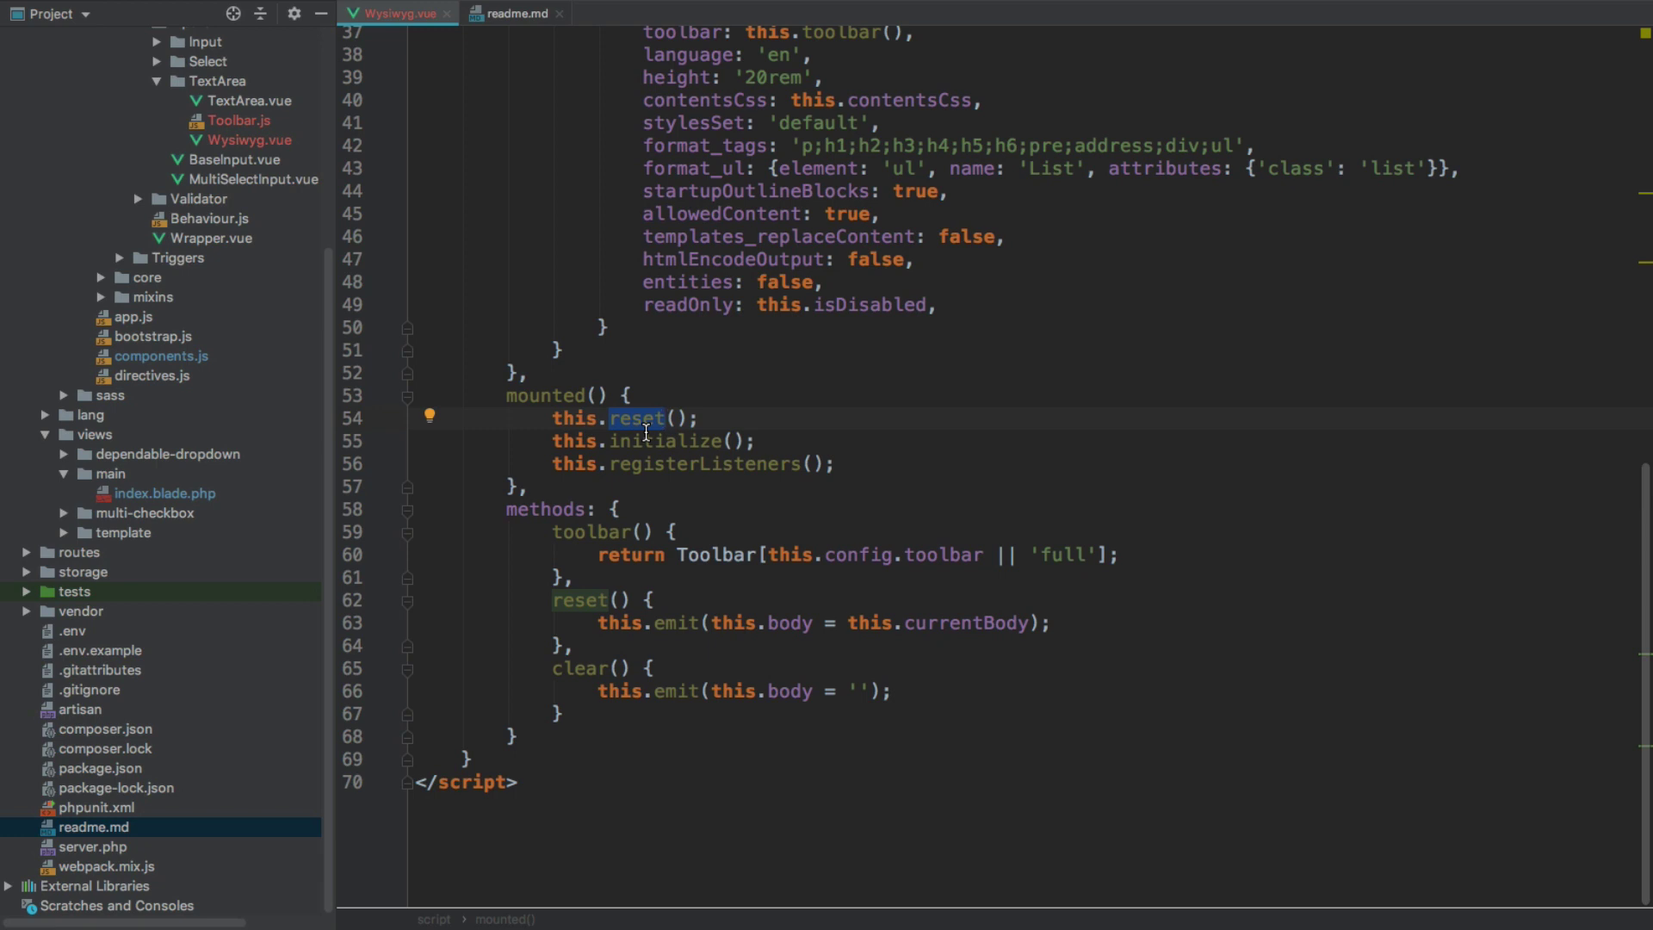
type("makeEditor")
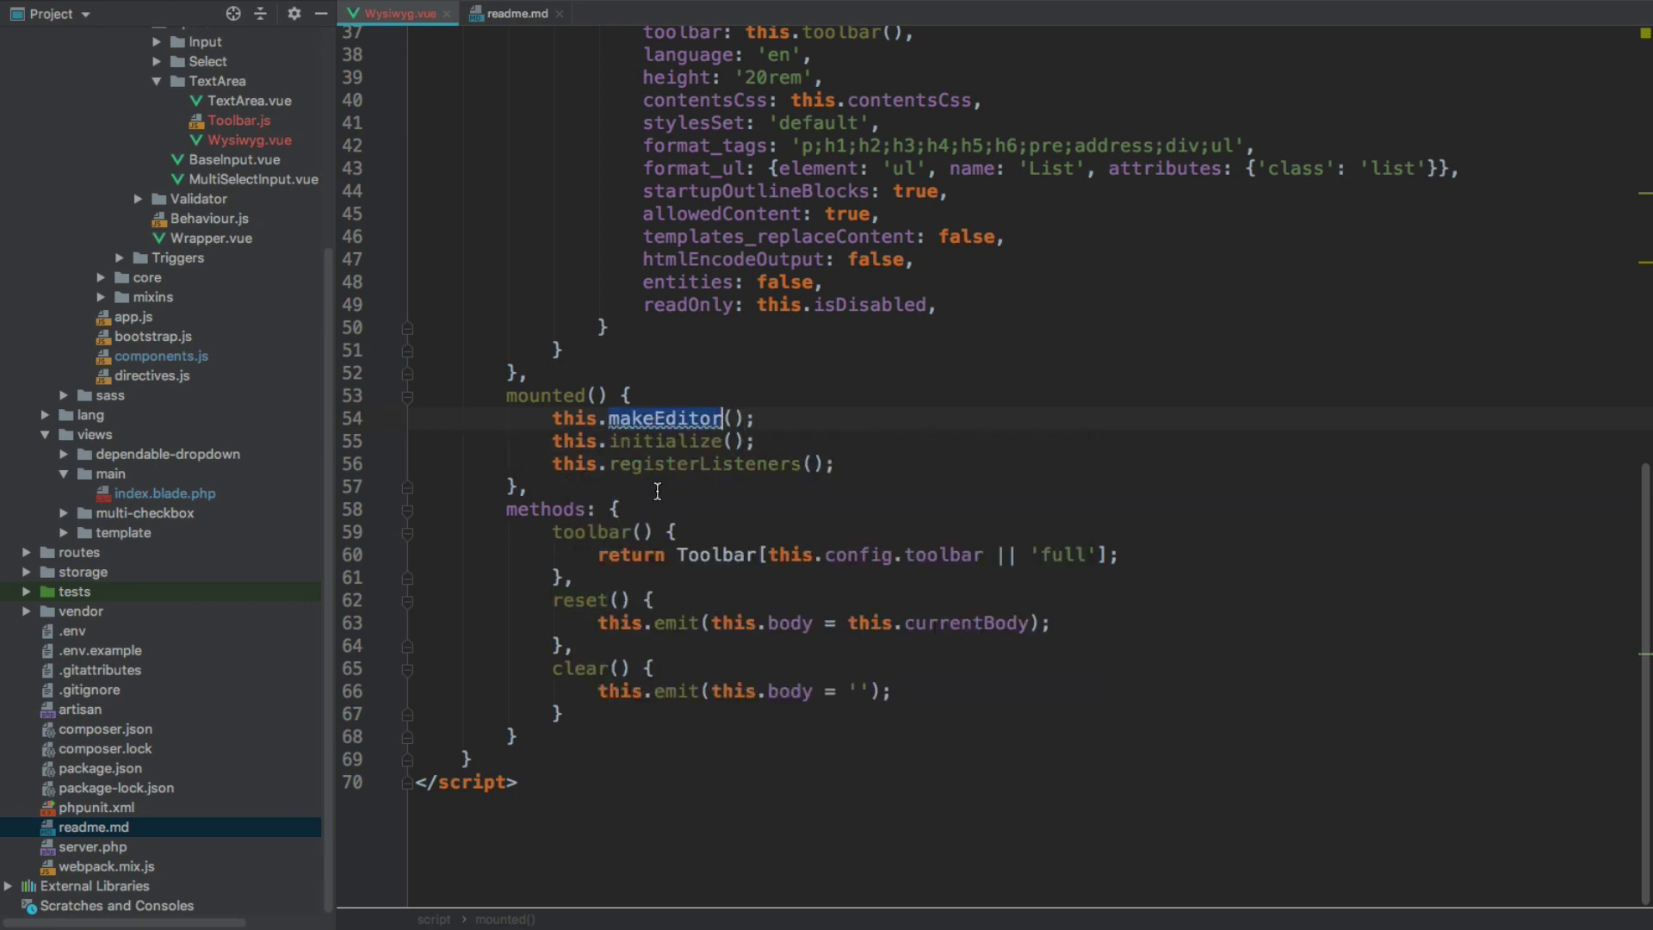
left_click(659, 509)
key("Return")
type("makeEditor() {")
key("Return")
key("Down")
type(",")
key("Up")
key("Tab")
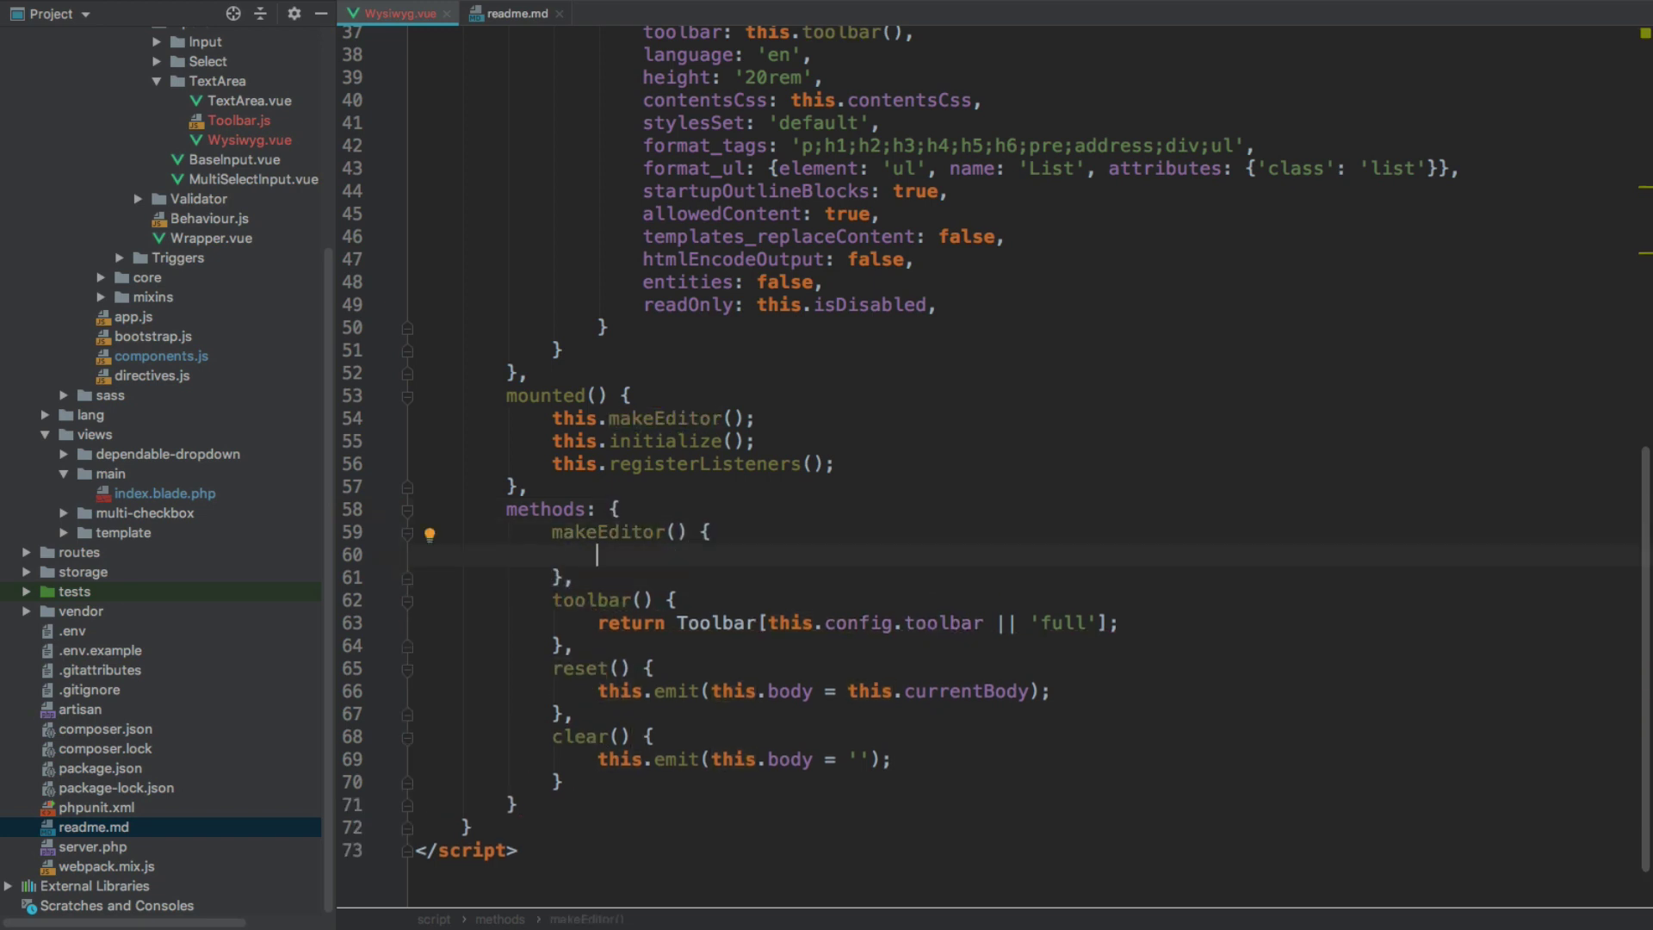
type("this.")
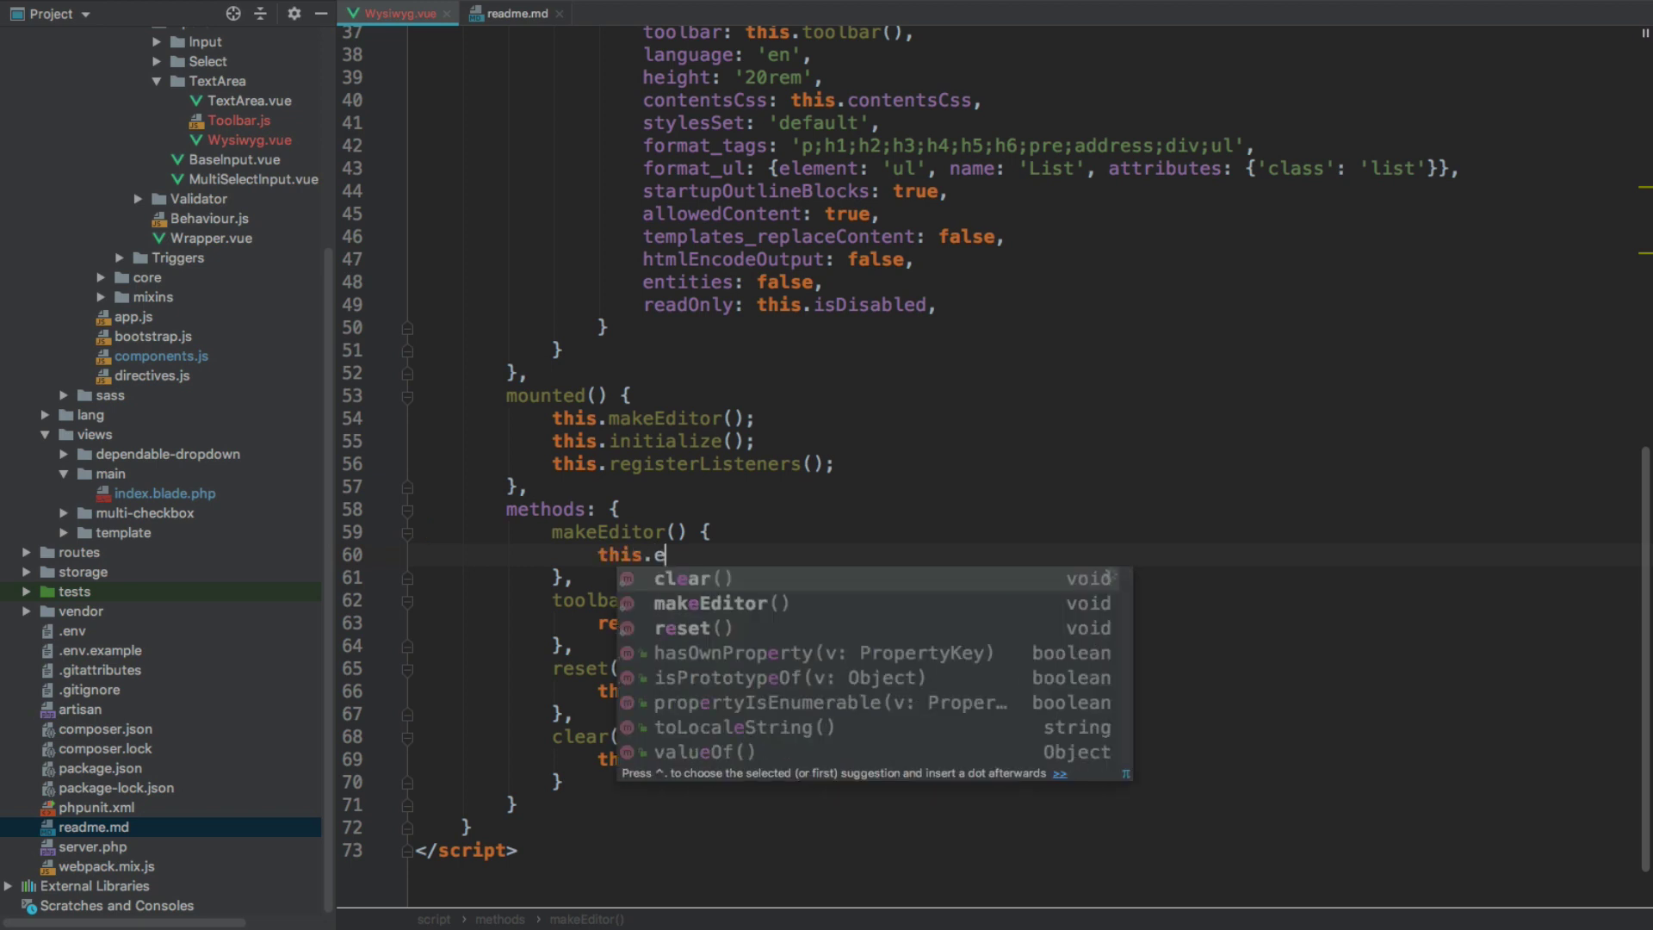
type("e")
Have makeEditor set this.editor to CKEDITOR.replace(this.$refs[this.identity])
key("Return")
type("= ")
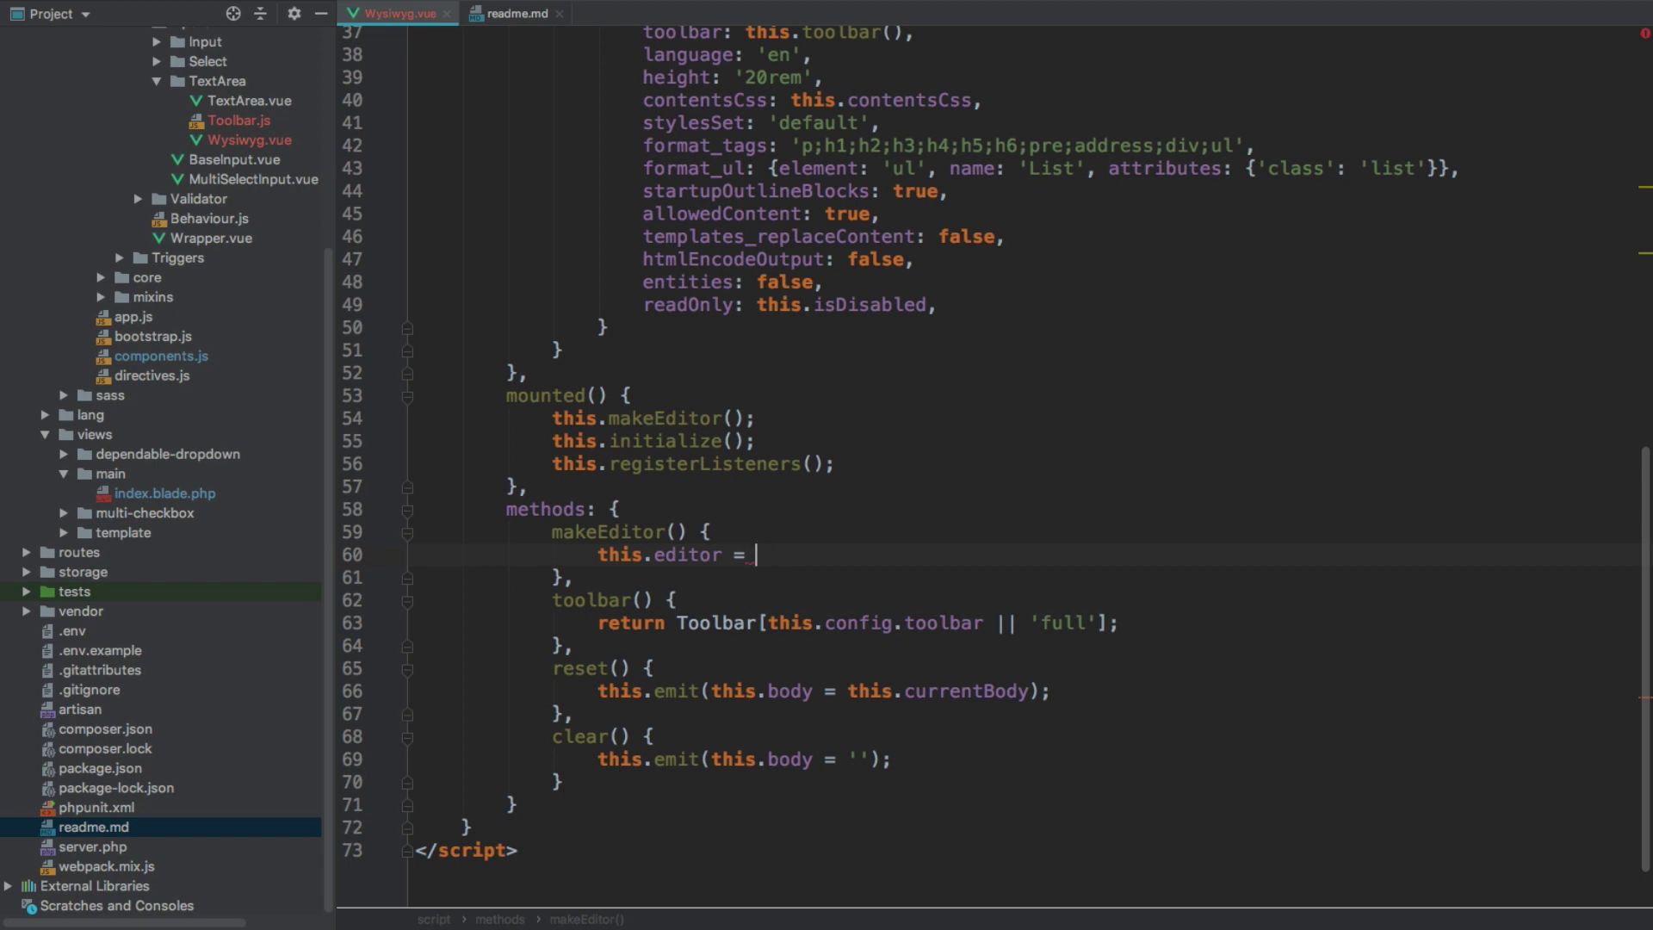
type("CKEDITOR.replace")
key("Return")
type("this.$re")
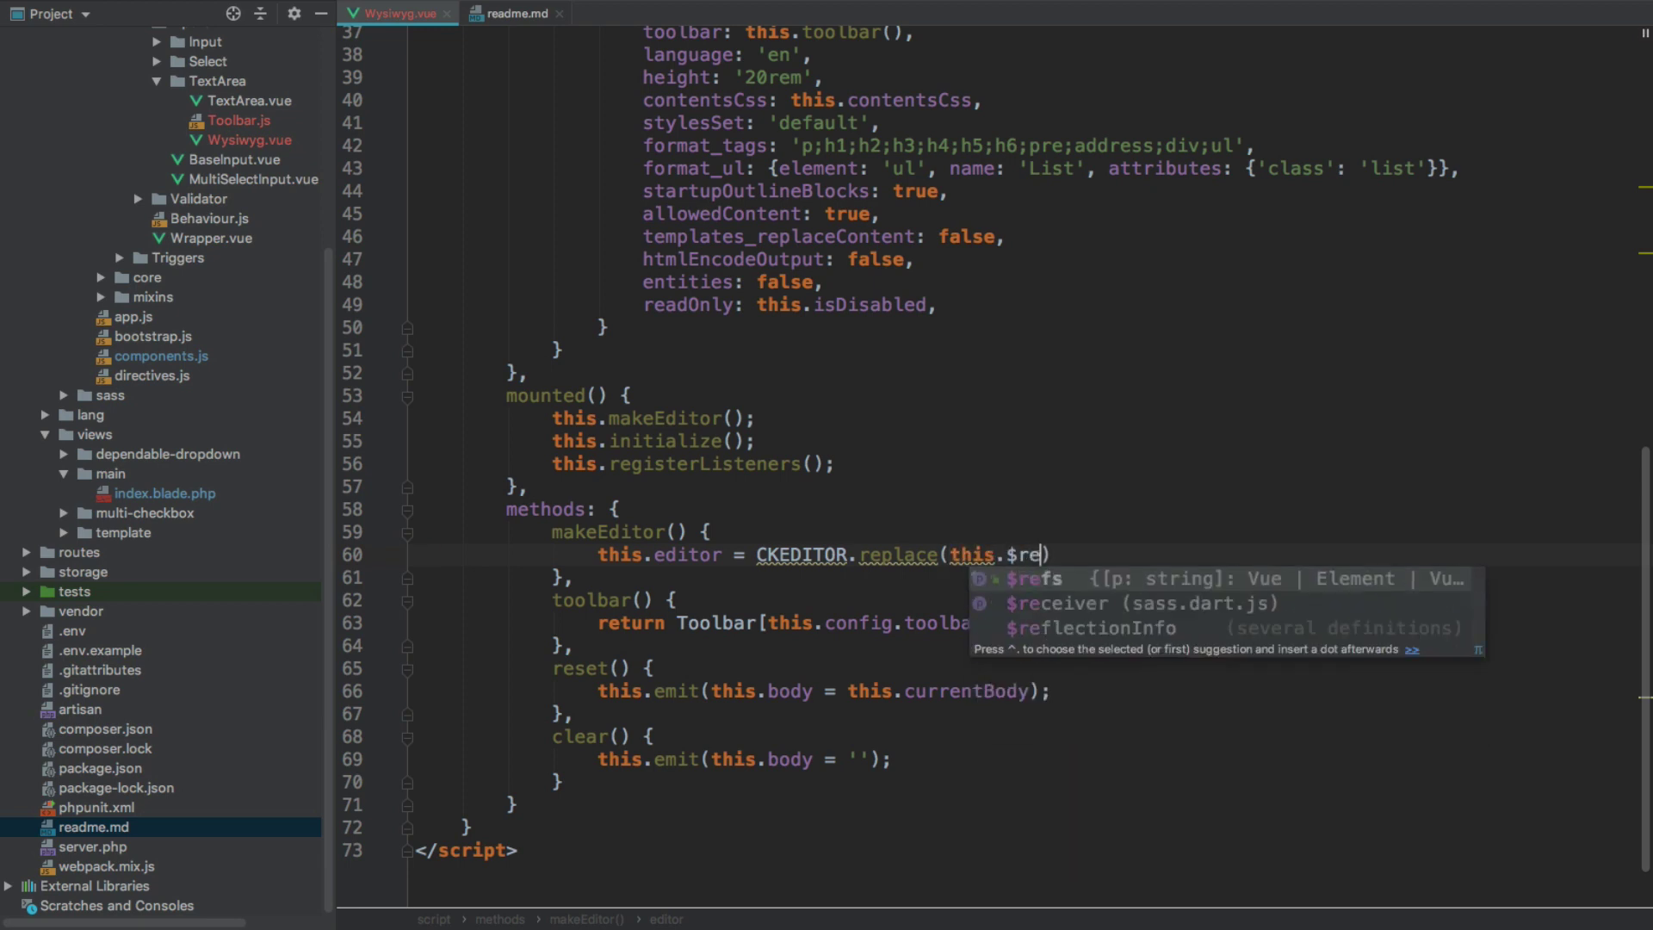
type("fs.")
key("BackSpace")
type("[")
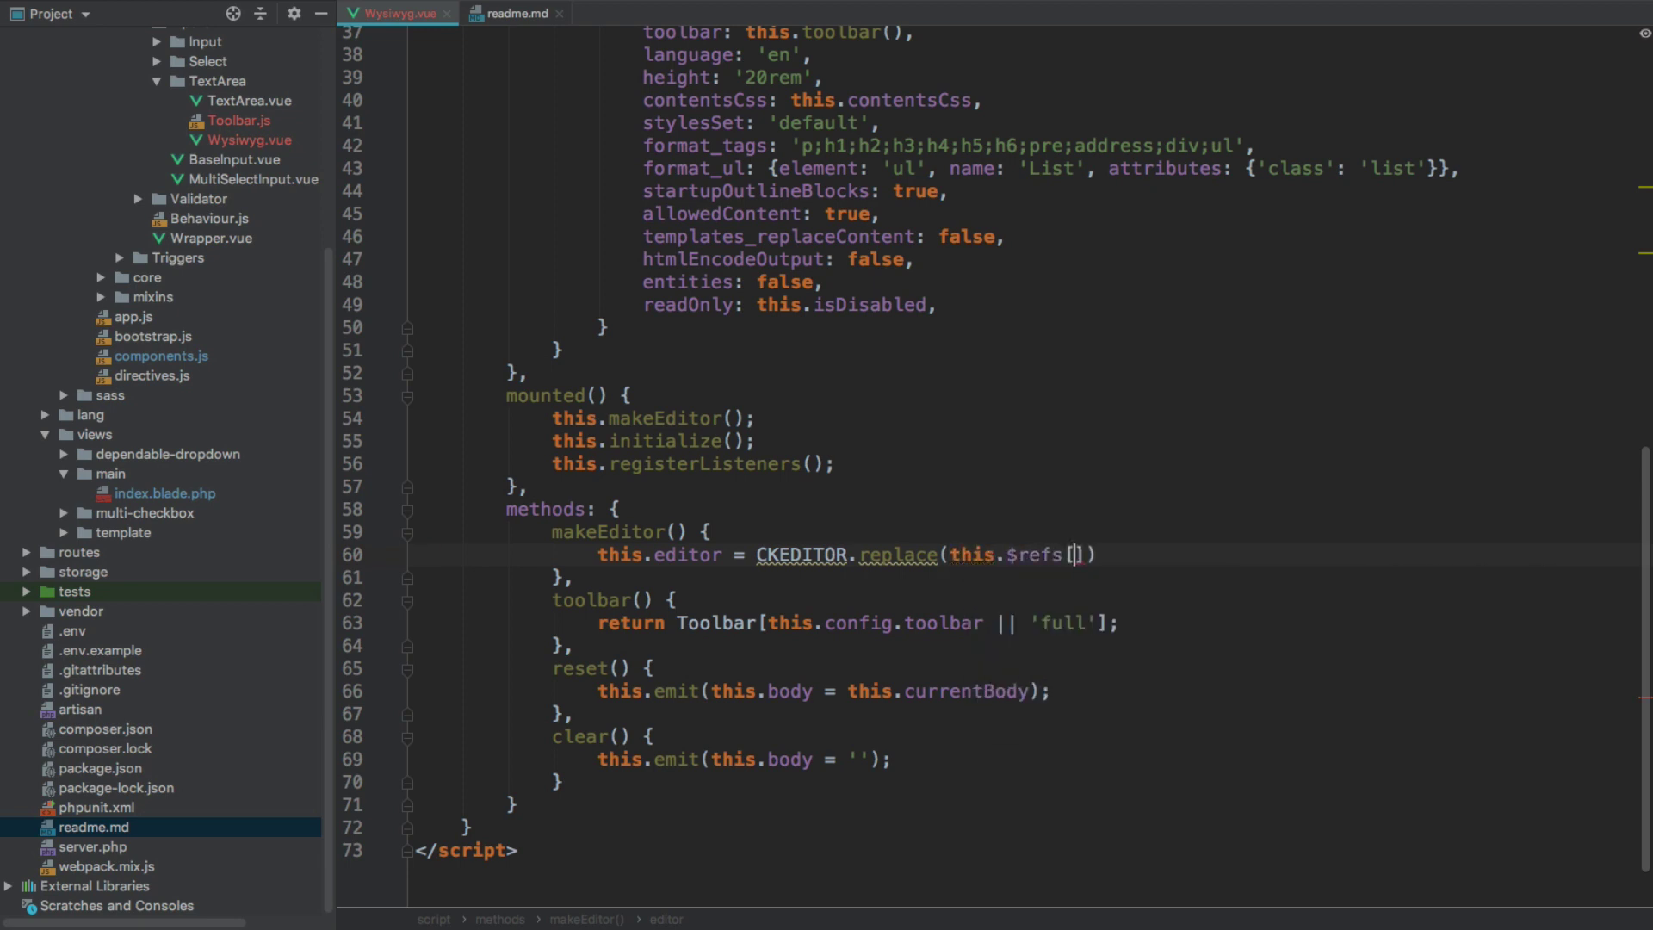
type("this.identi")
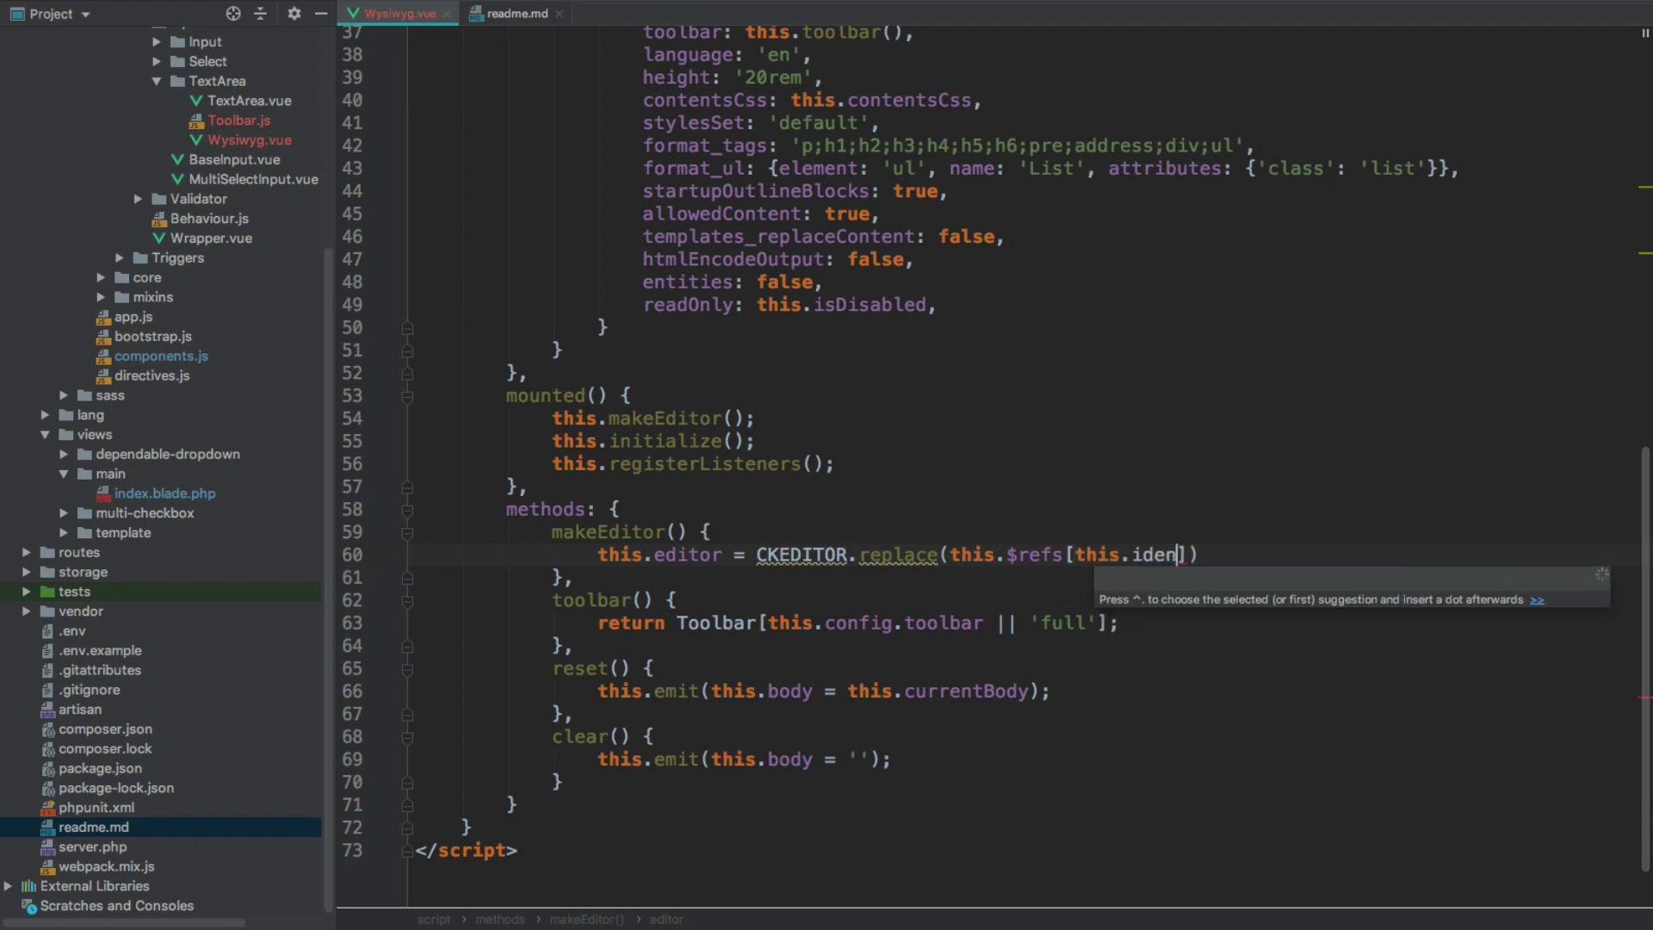
type("ty")
key("Escape")
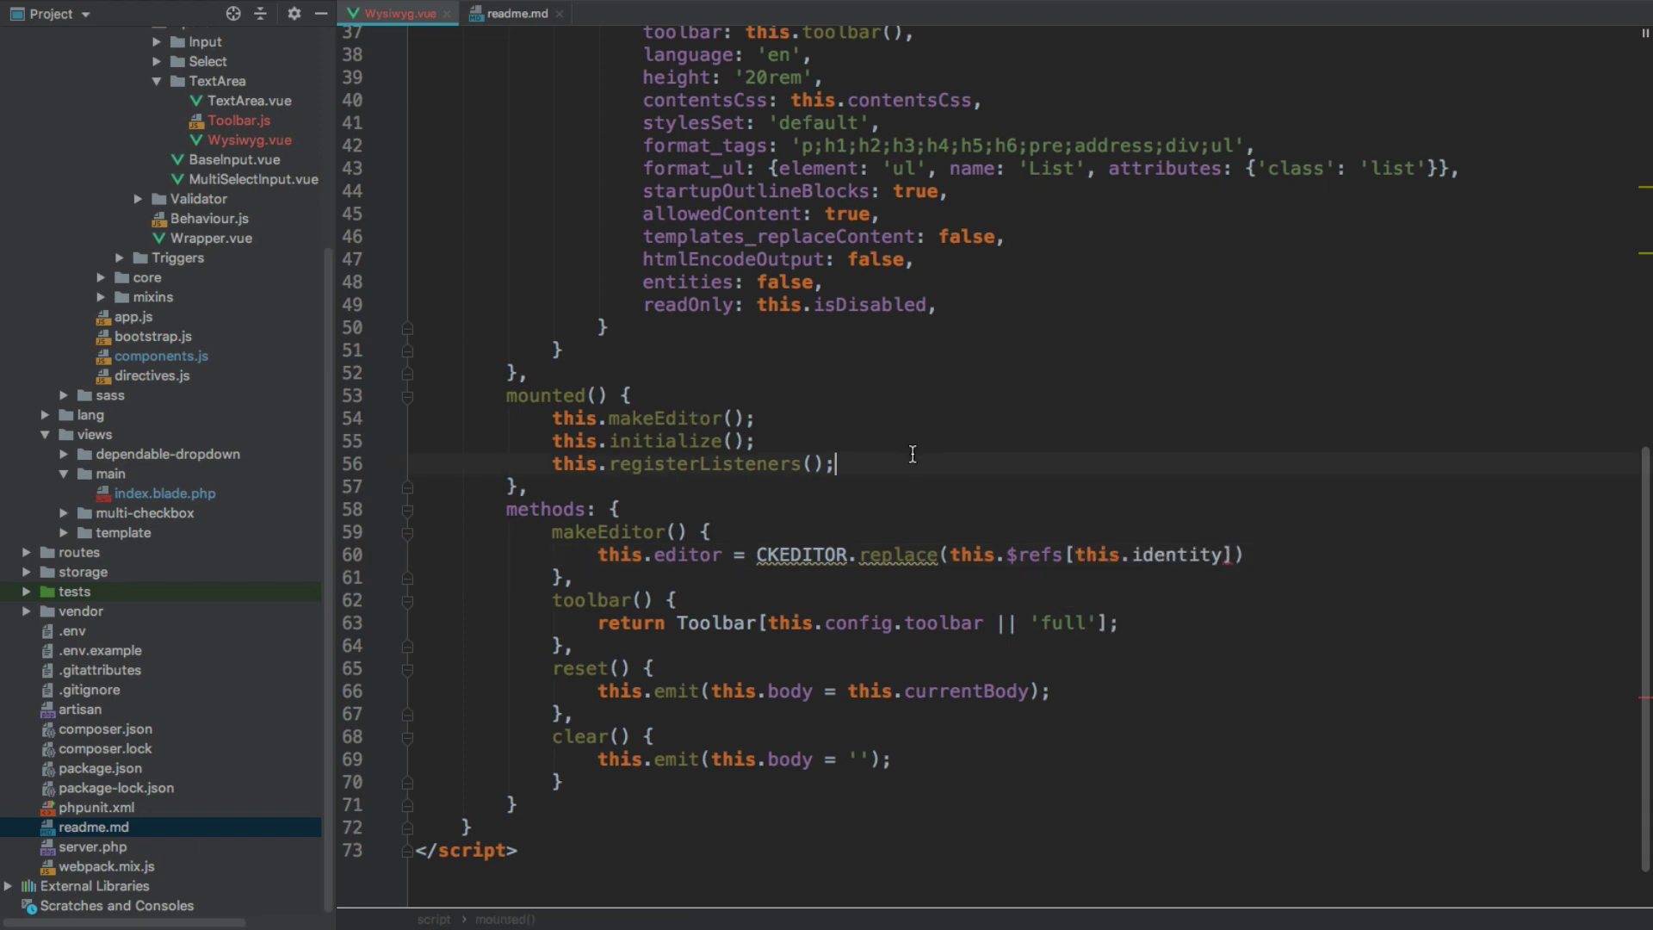
scroll(723, 387, "up", 10)
scroll(698, 348, "up", 1)
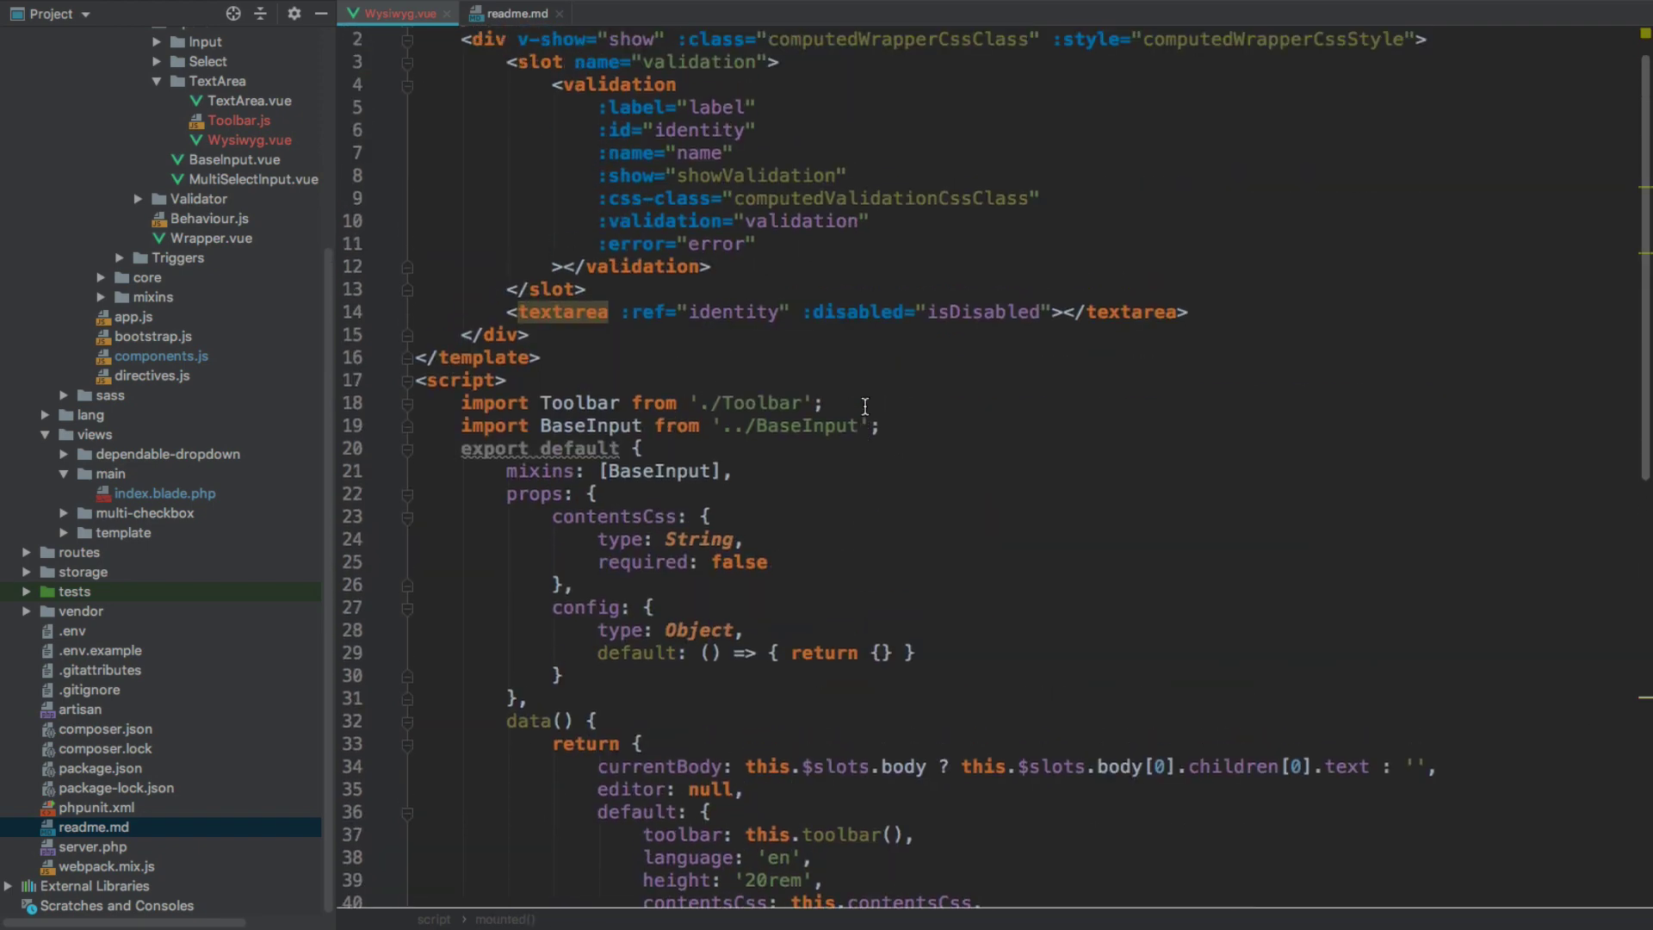
Pass Object.assign({}, this.default, this.config) as CKEDITOR.replace's second argument, ending with a semicolon
left_click(649, 312)
double_click(730, 312)
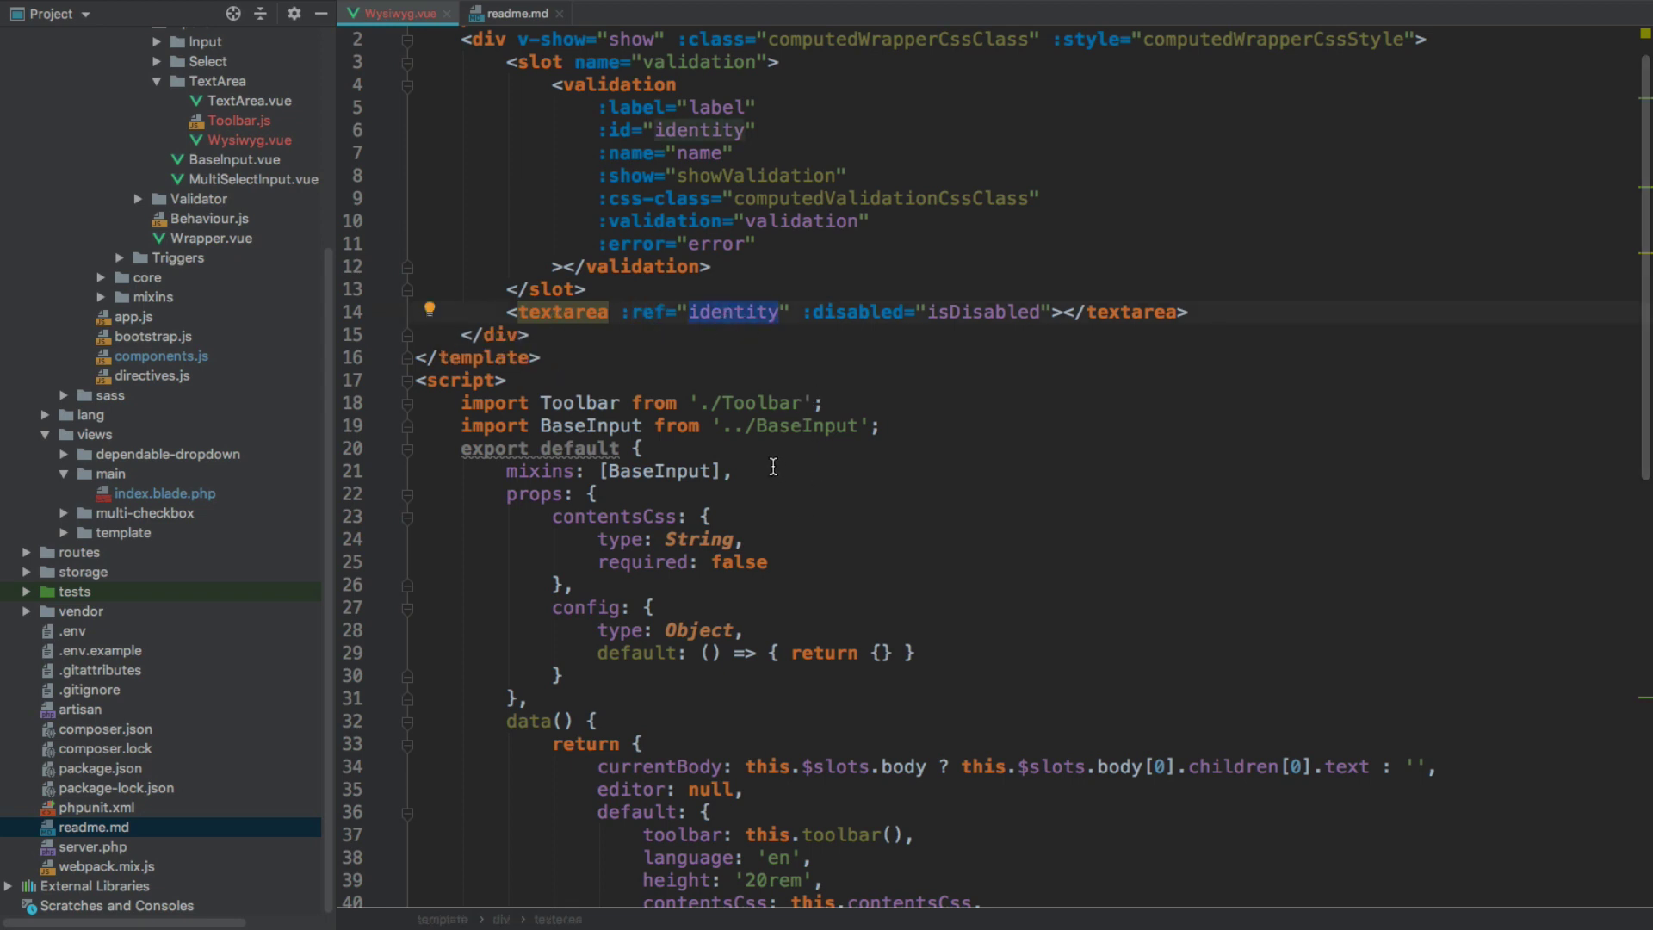
scroll(719, 334, "down", 10)
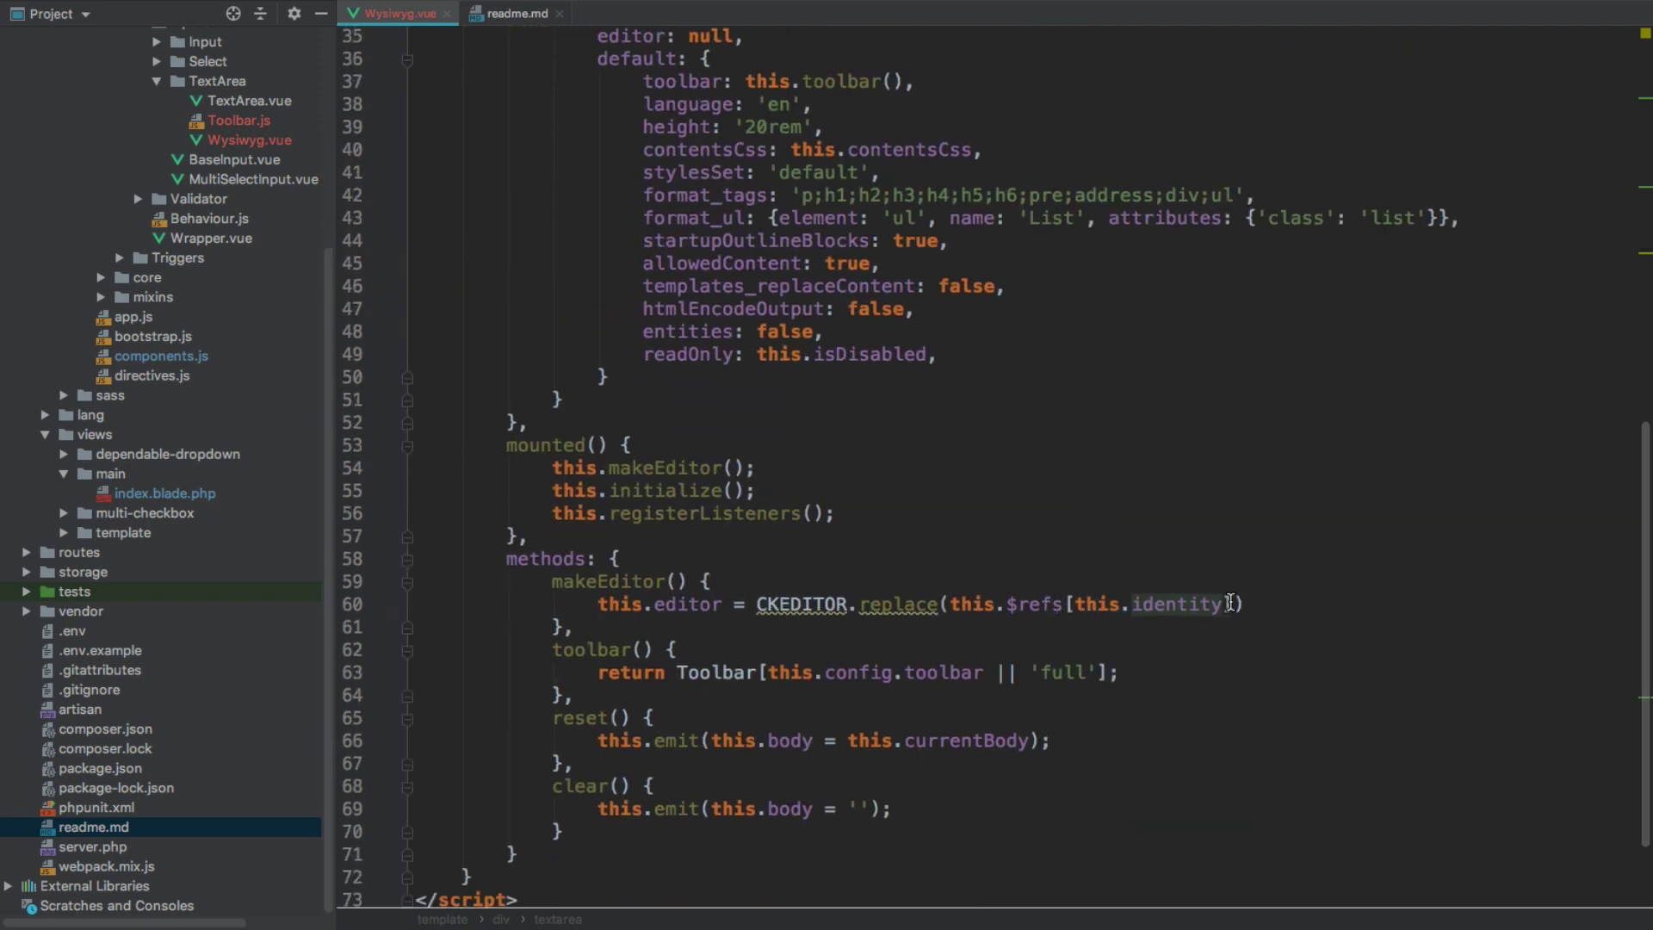
left_click(1227, 605)
type(",")
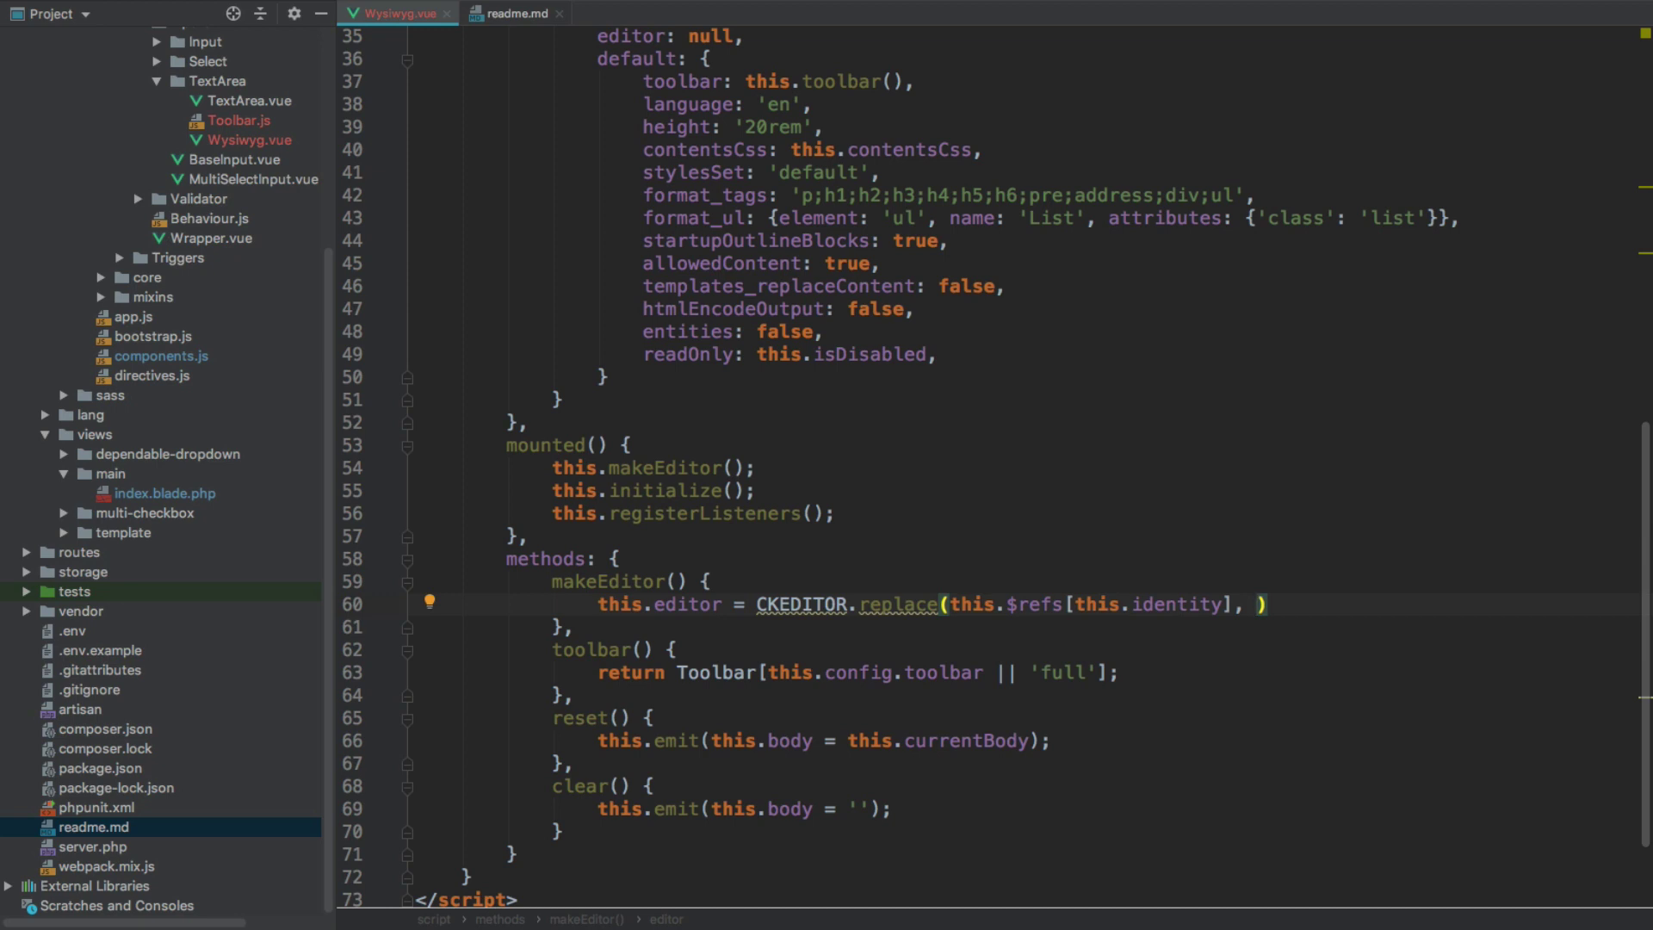
type("OBJECT.AS")
key("BackSpace")
key("BackSpace")
key("BackSpace")
key("BackSpace")
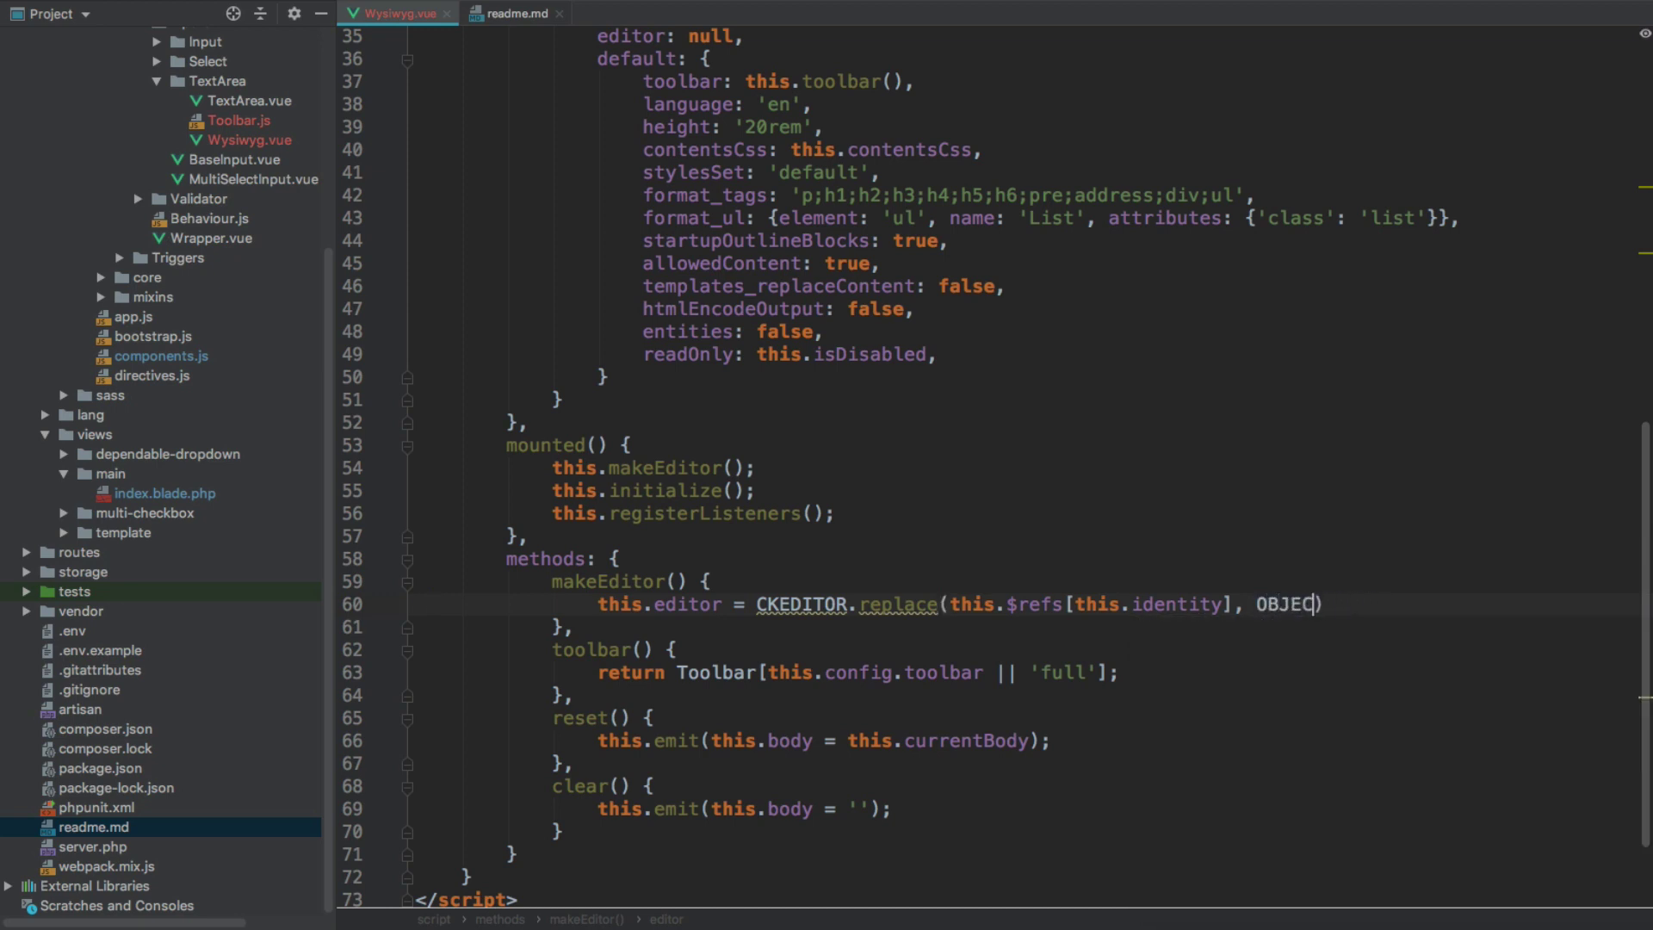
key("BackSpace")
key("BackSpace")
key("BackSpace")
type("bject.")
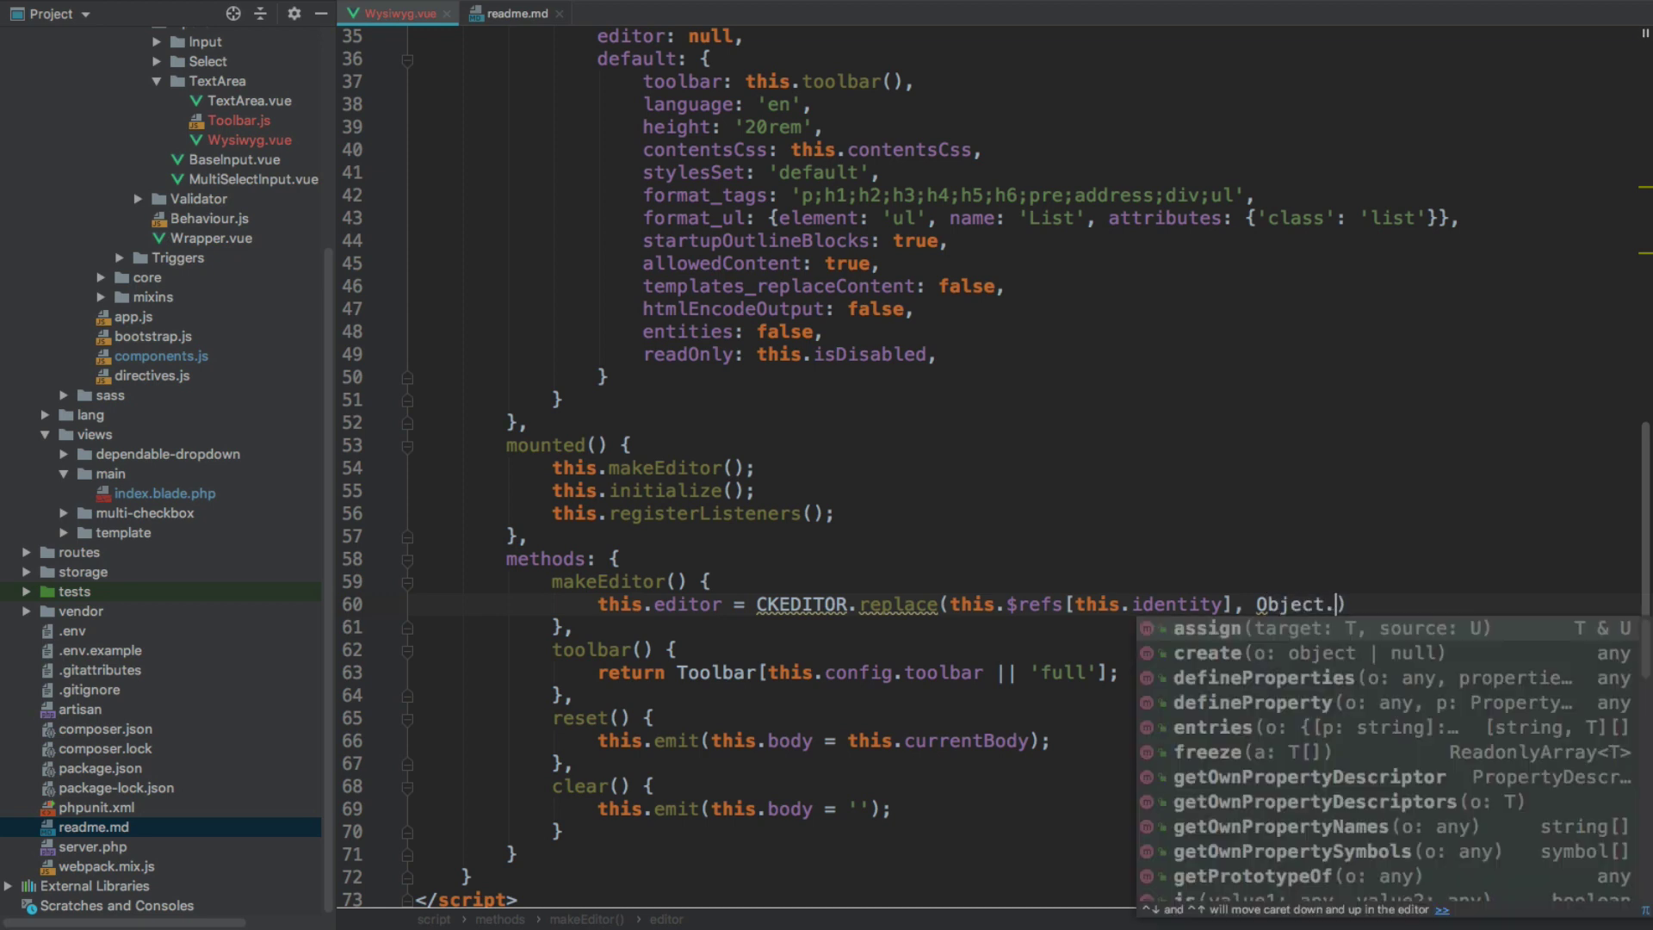
type("as")
key("Return")
type("{}, thi")
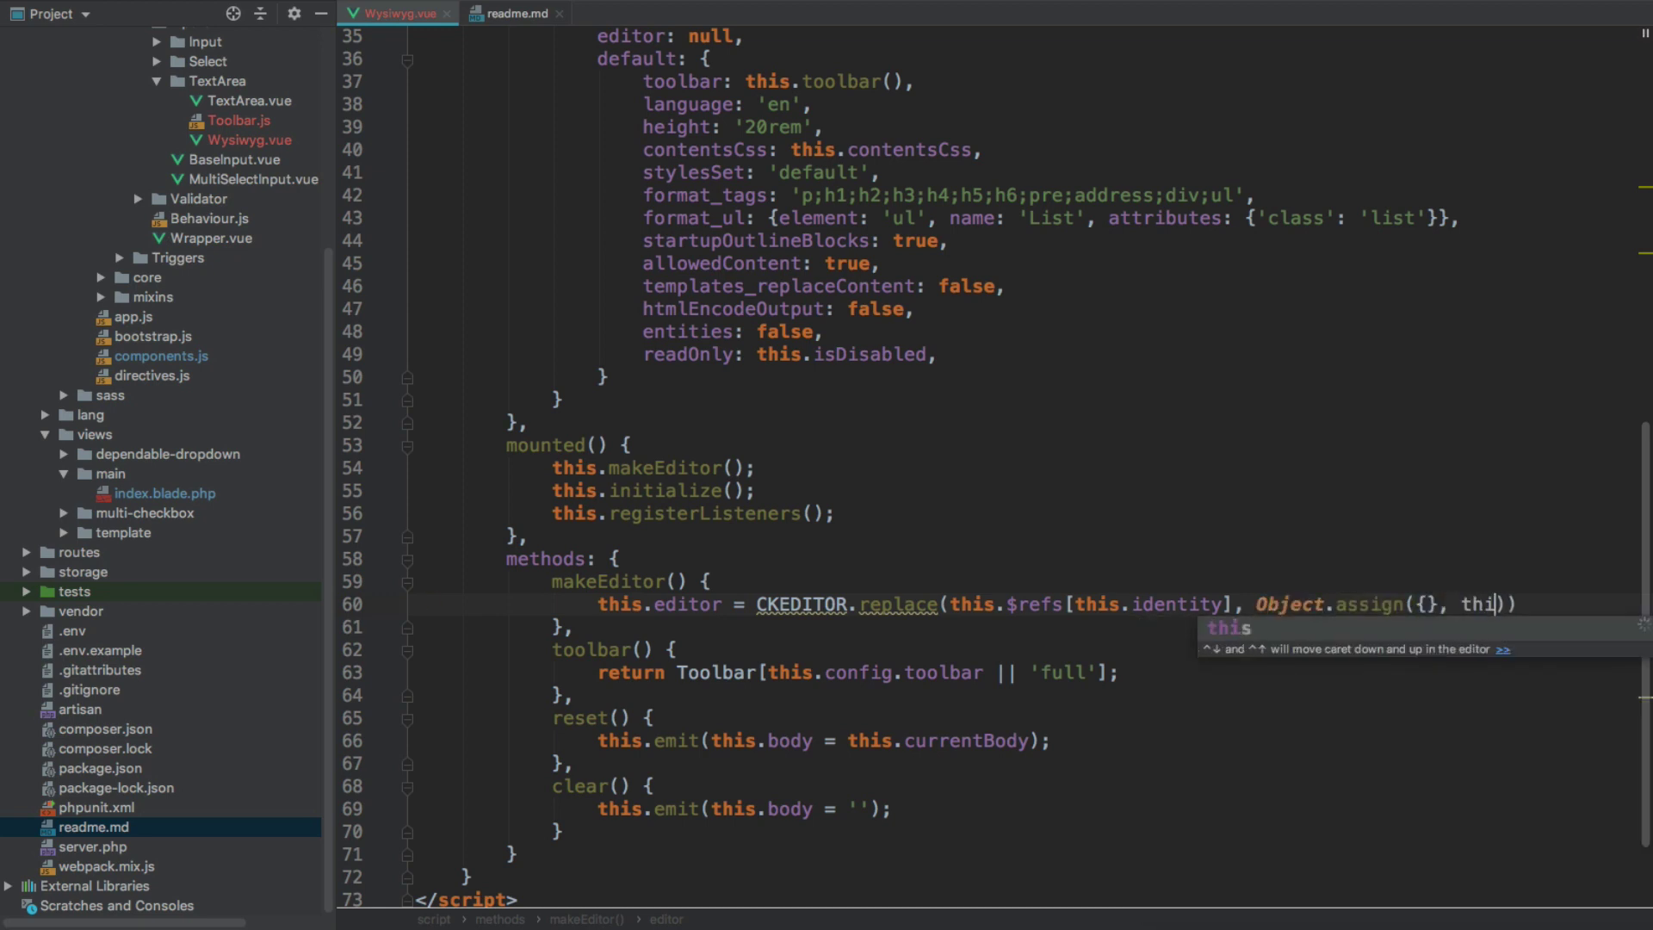
type("s.de")
type("fault")
key("Return")
type(", this.")
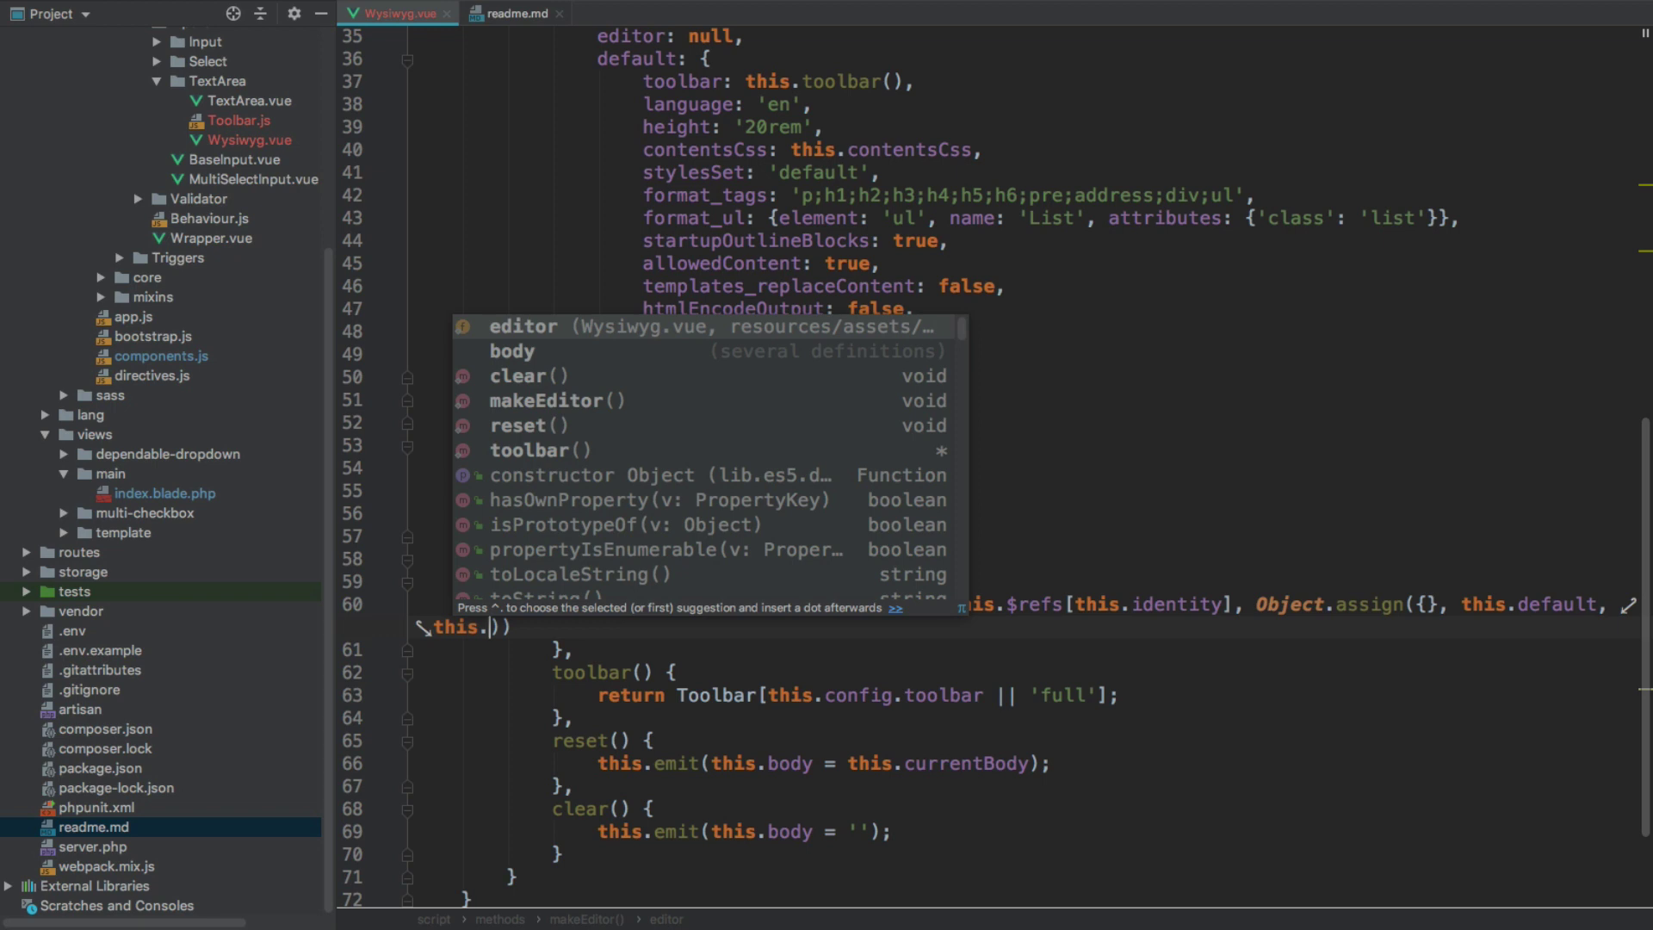
type("con")
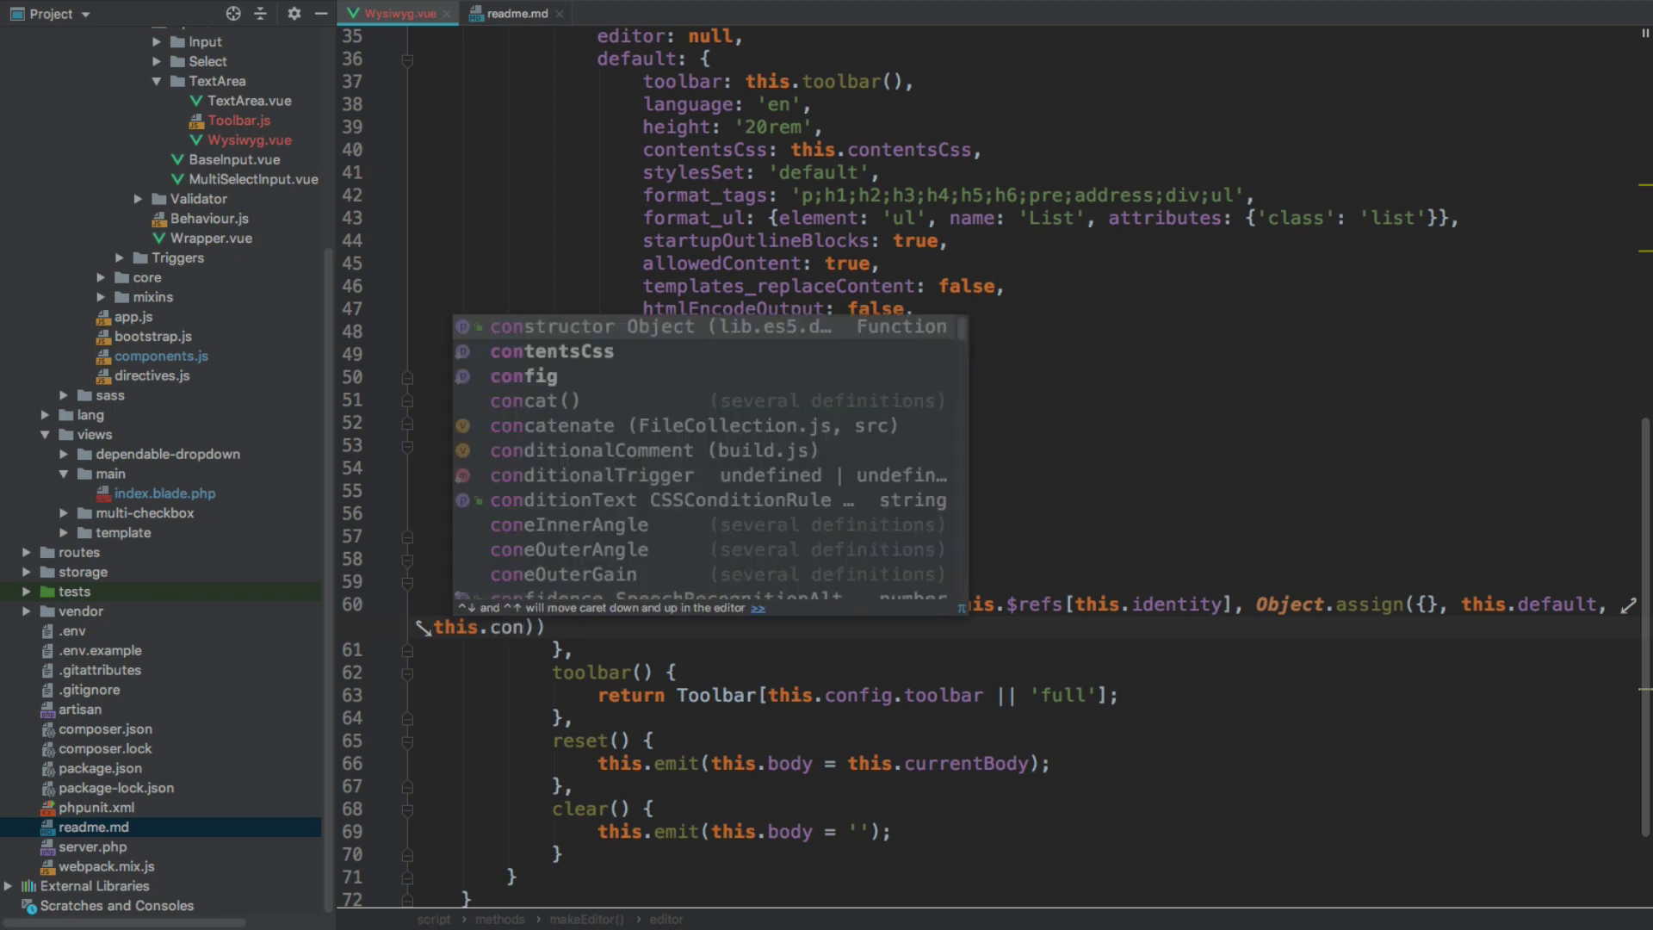
key("Down")
key("Down")
key("Return")
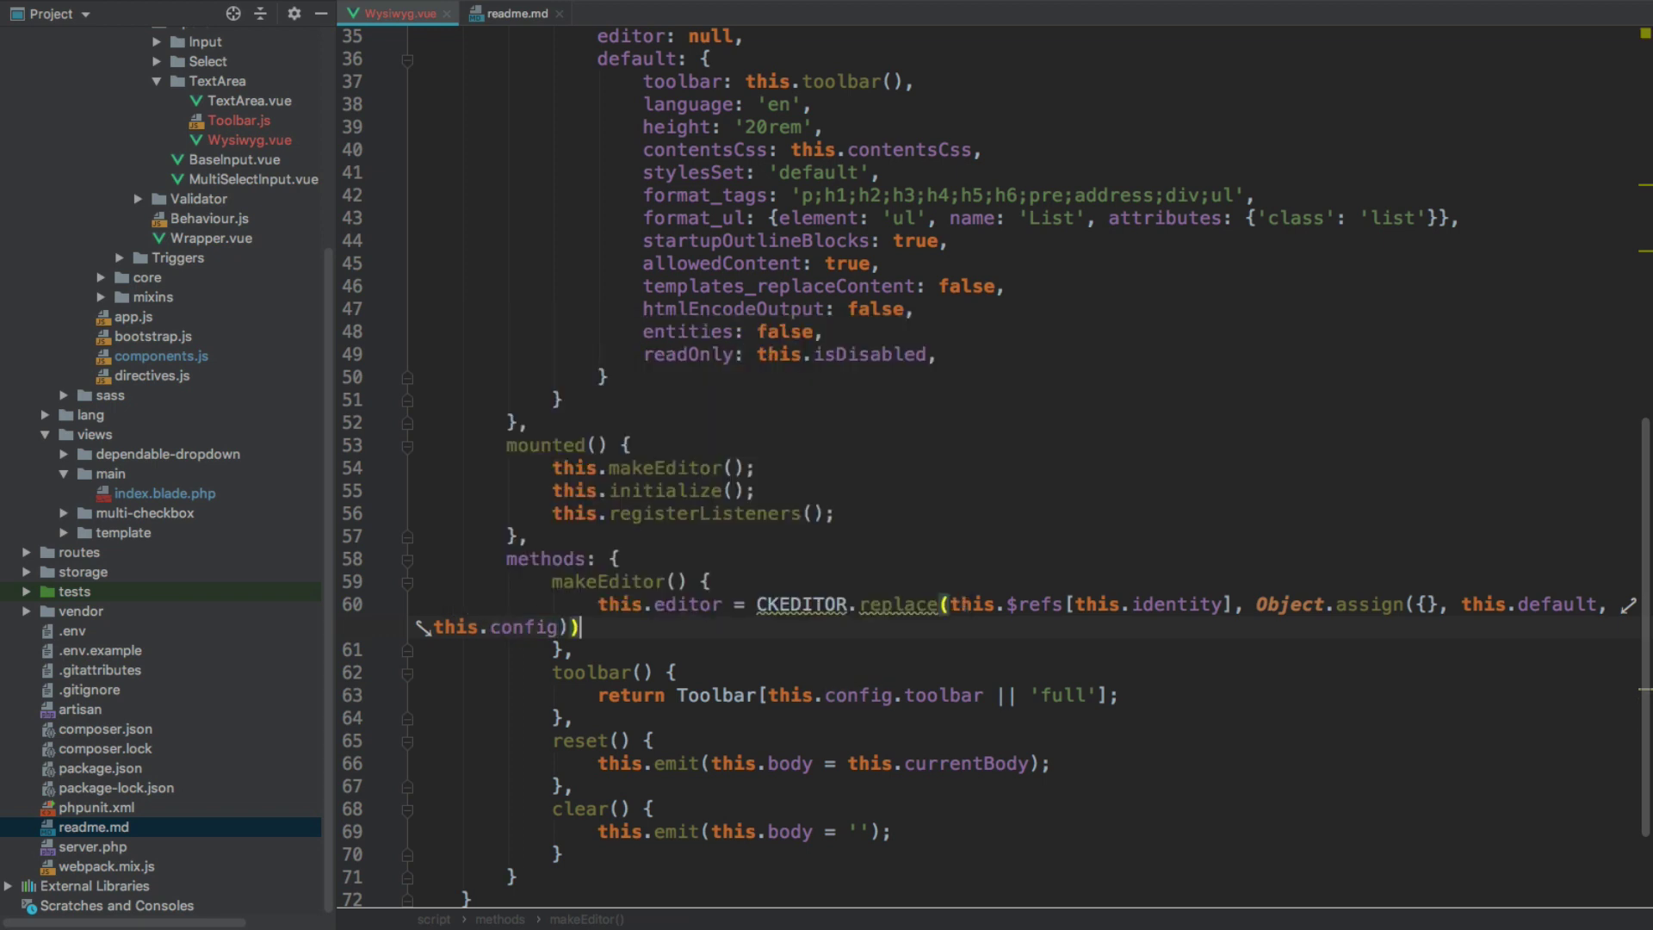
key("End")
type(";")
key("Return")
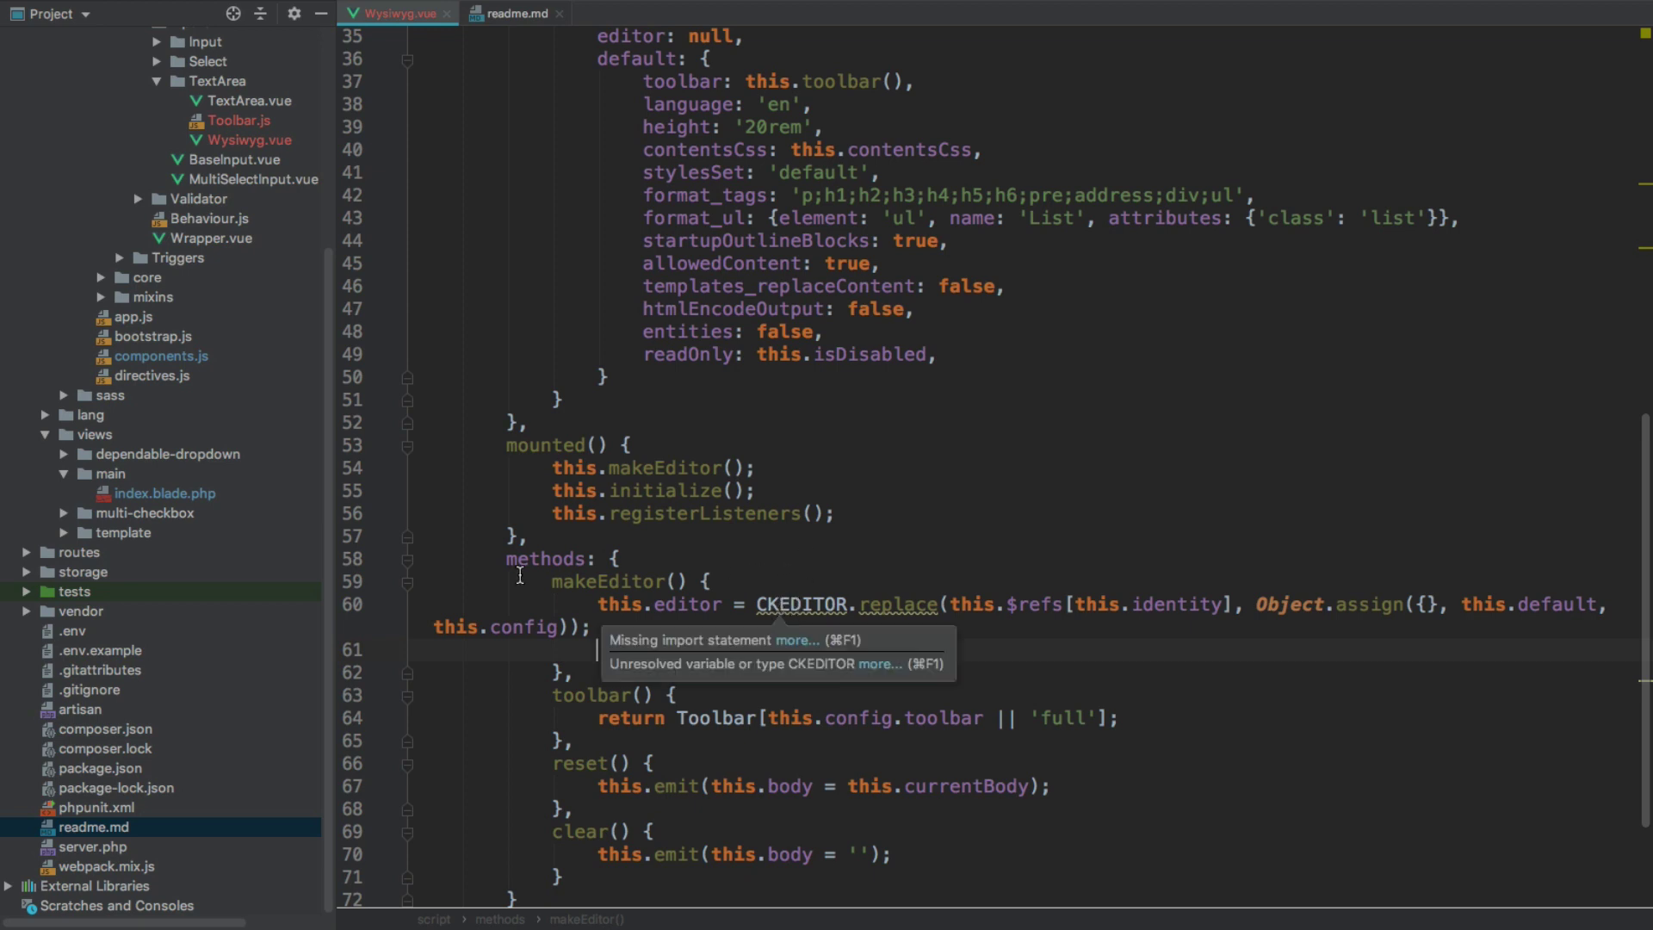
double_click(136, 493)
scroll(835, 604, "down", 1)
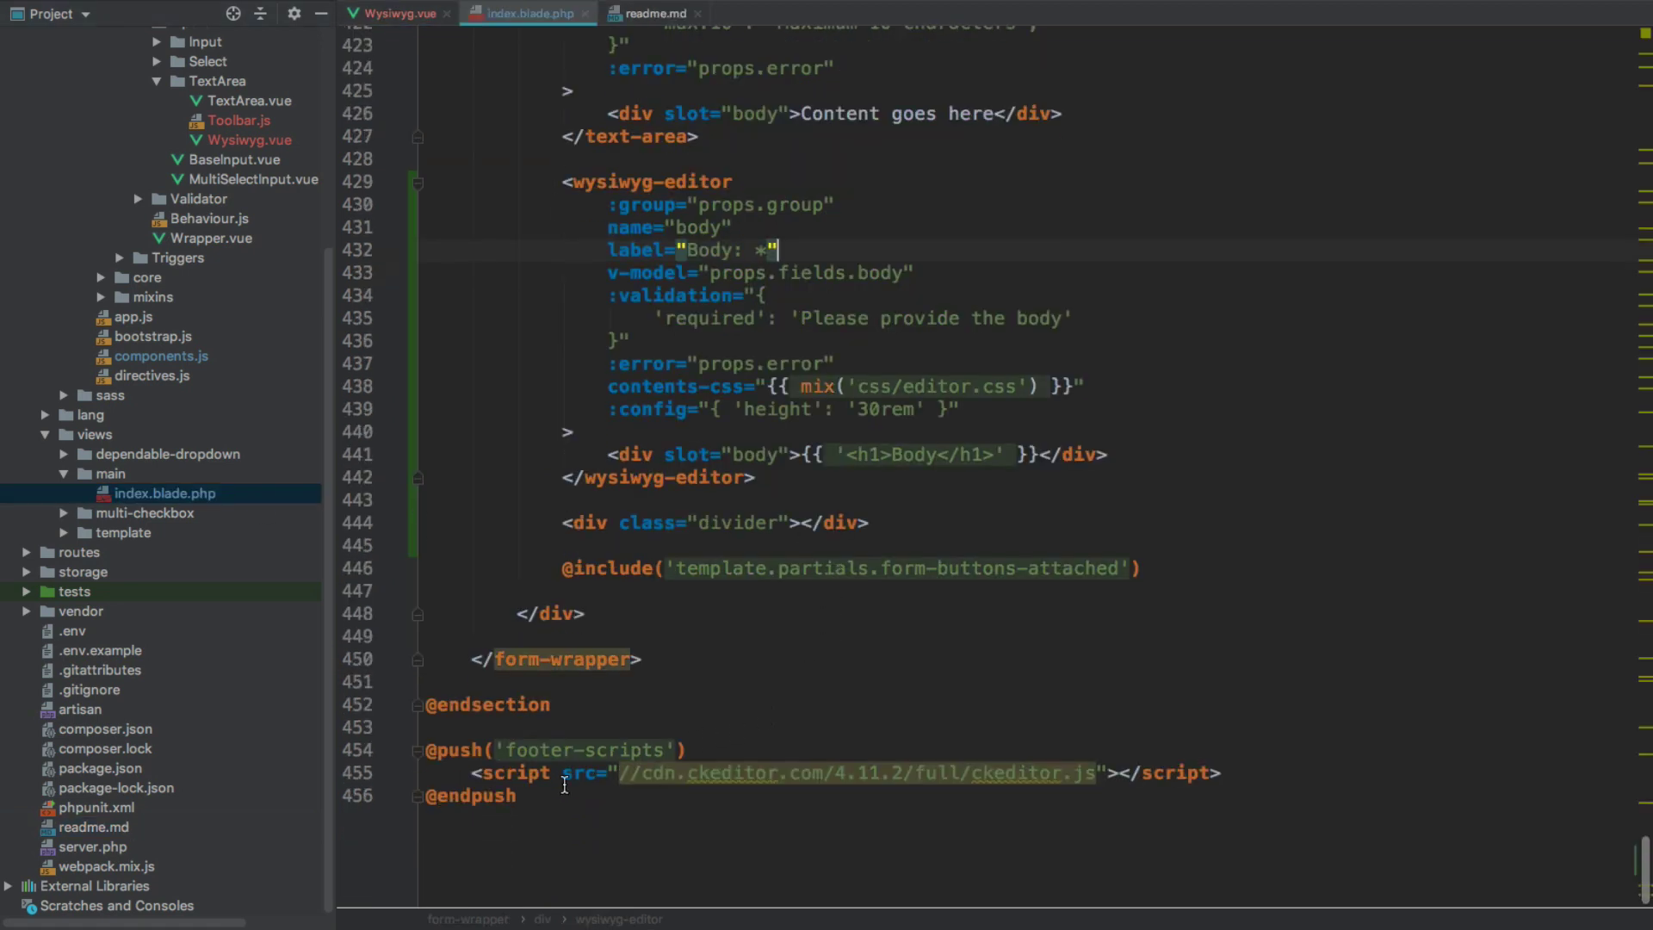
left_click(505, 776)
left_click_drag(472, 772, 1224, 775)
mouse_move(745, 773)
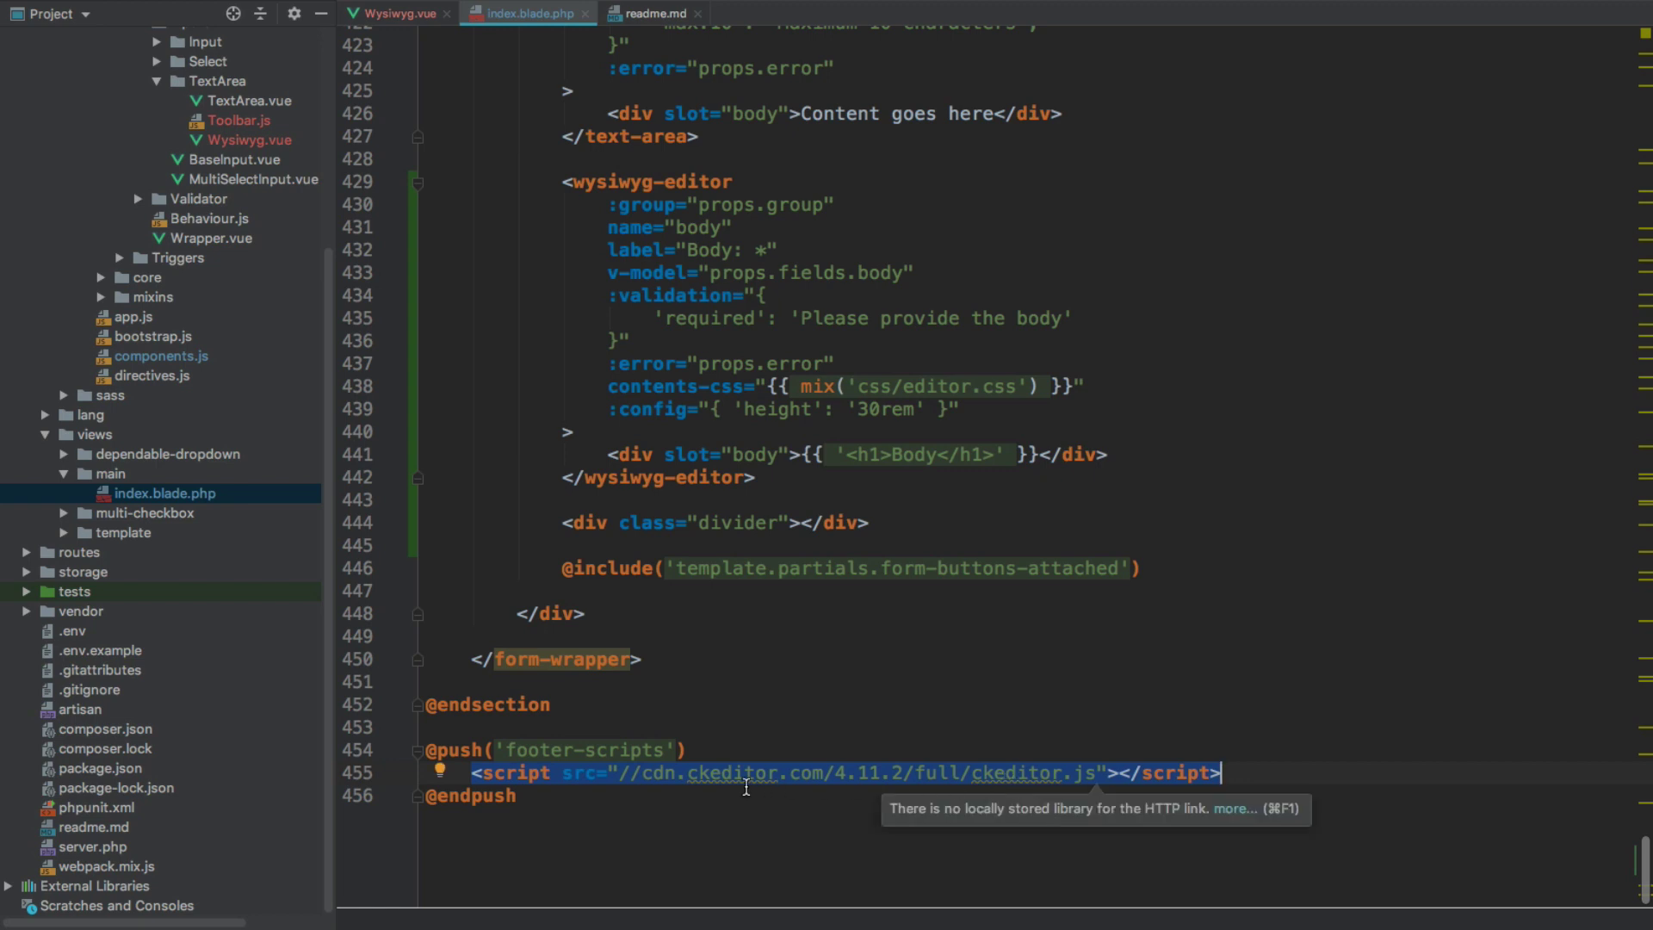
left_click(724, 751)
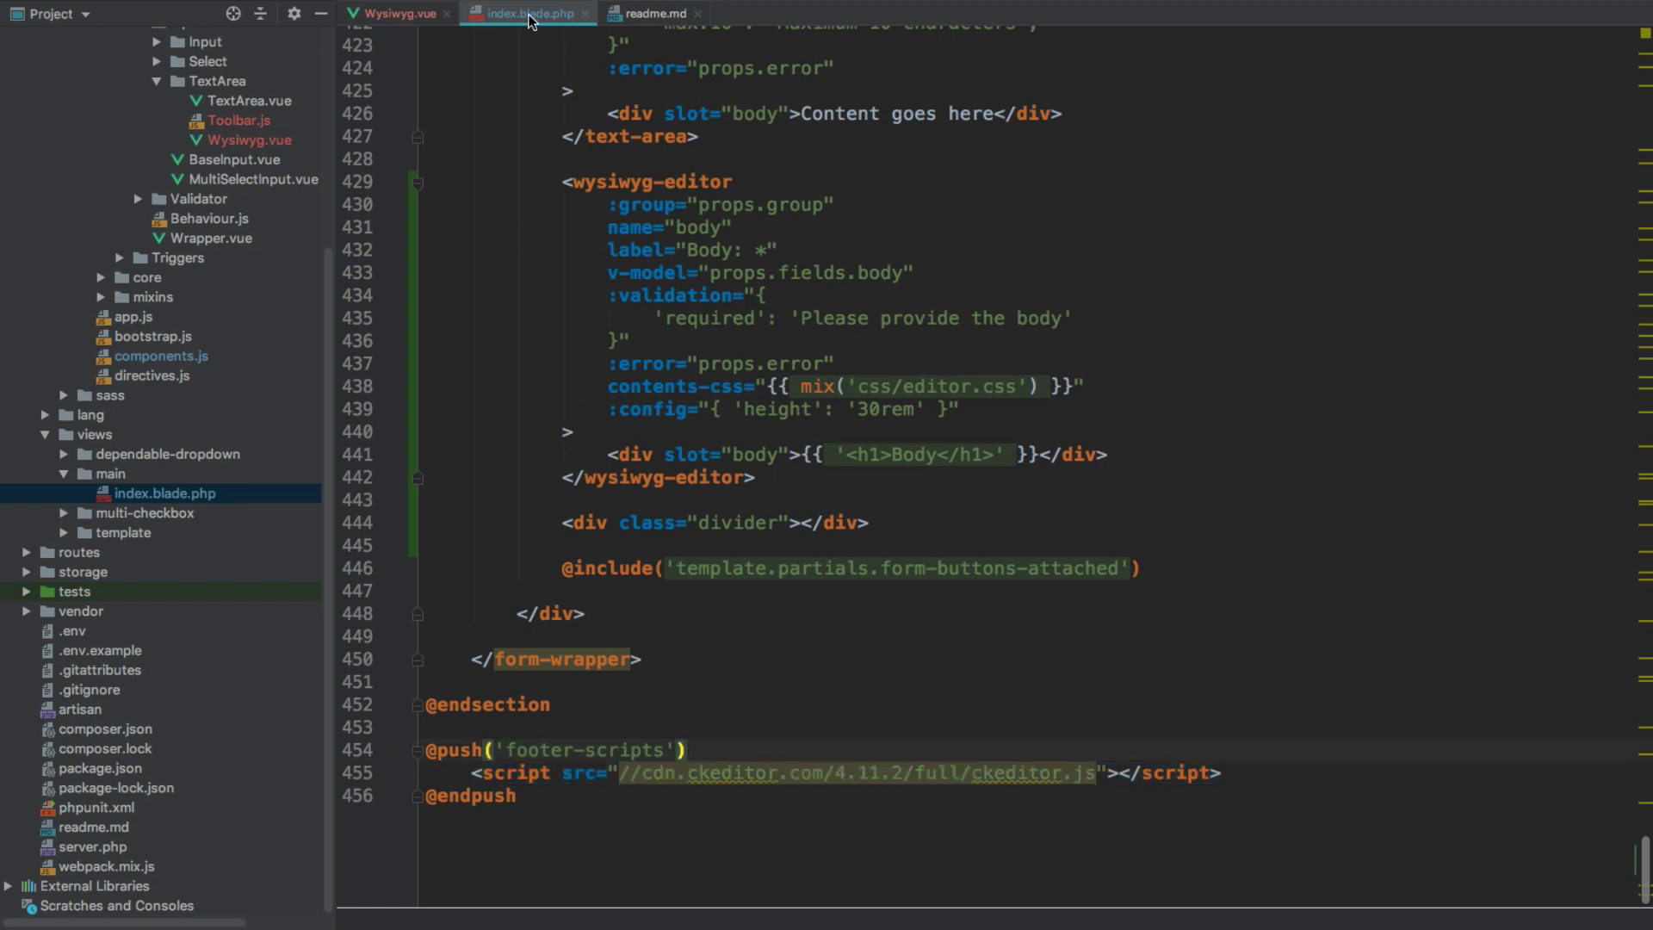
left_click(394, 16)
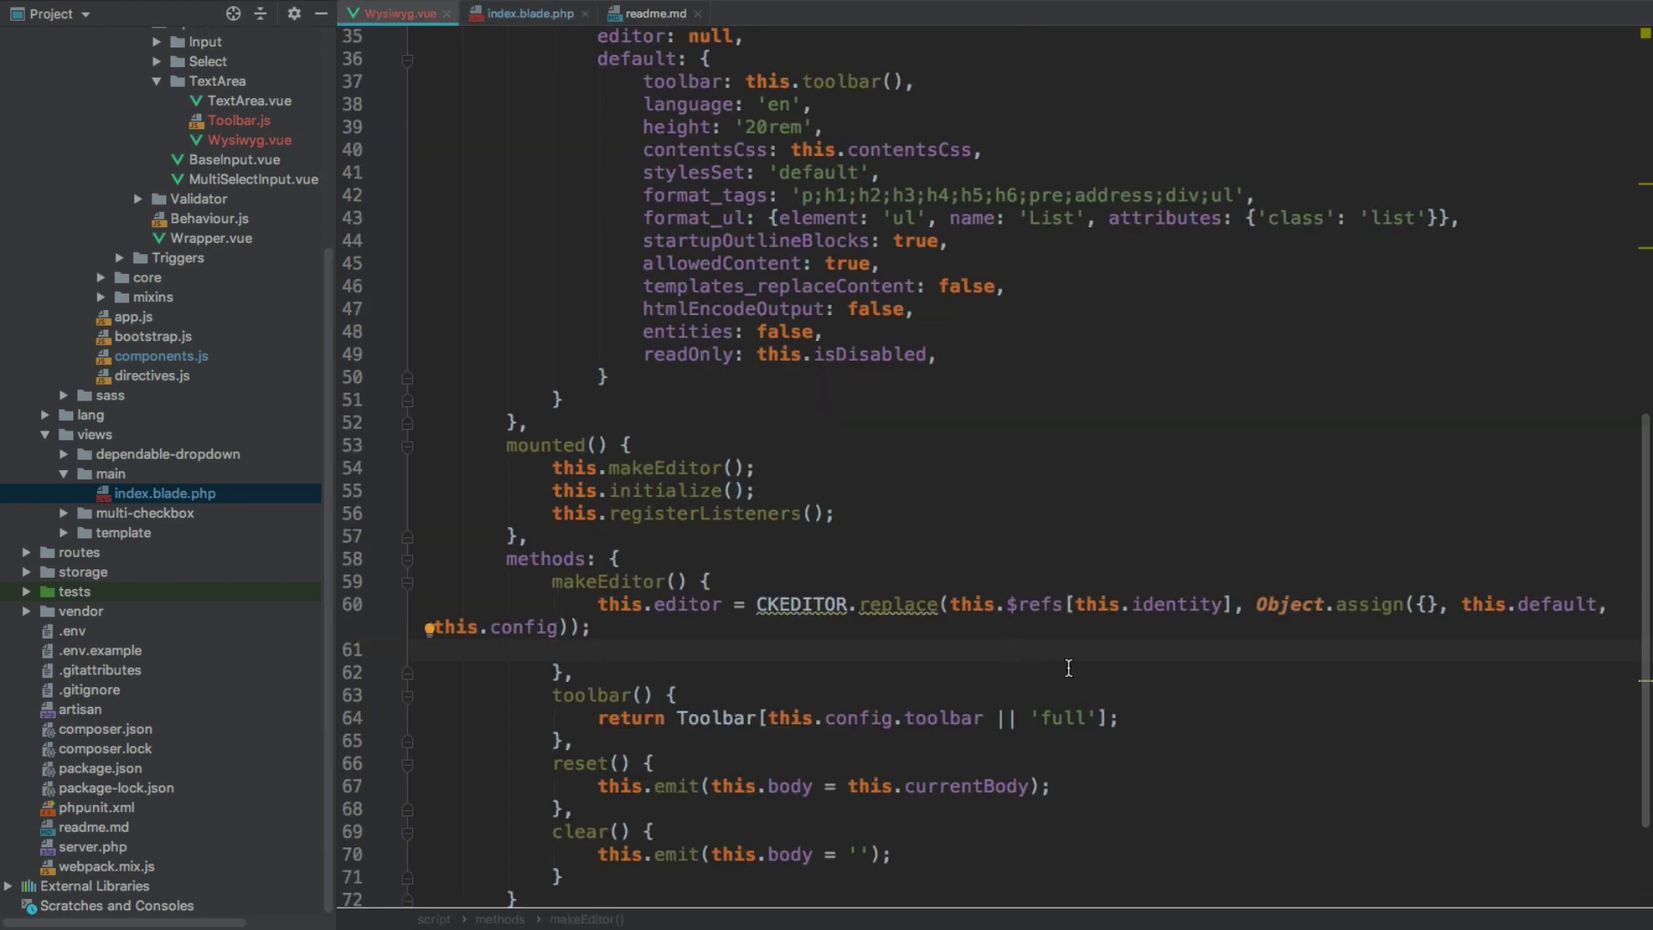
type("this.setData(")
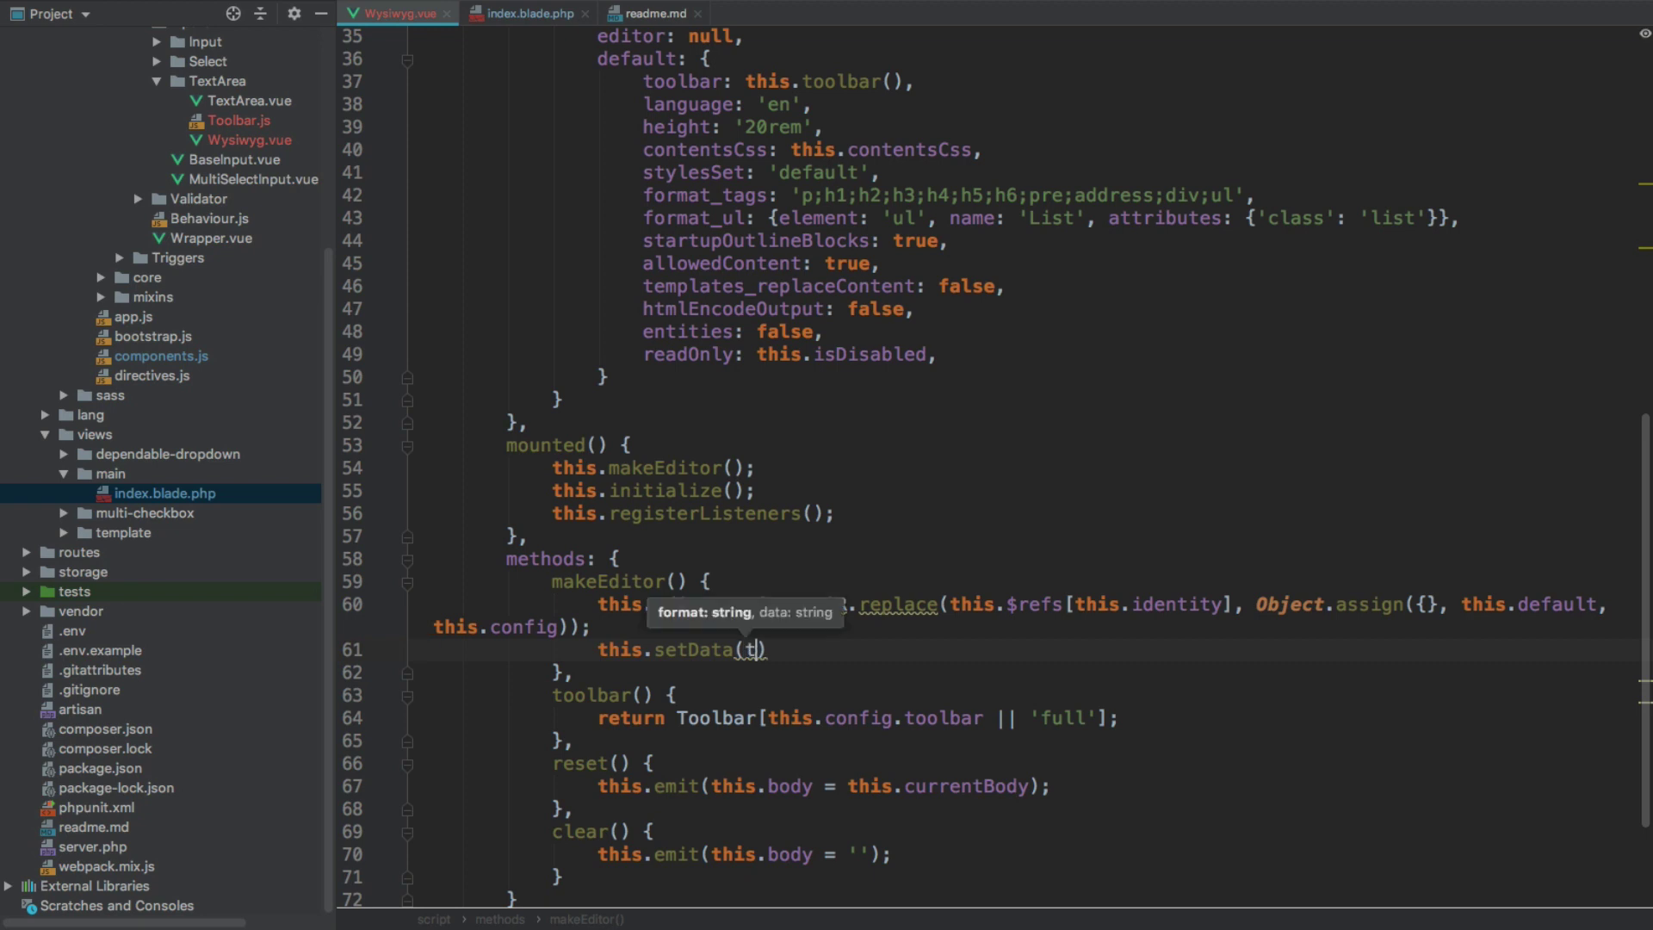
type("this.currentBody")
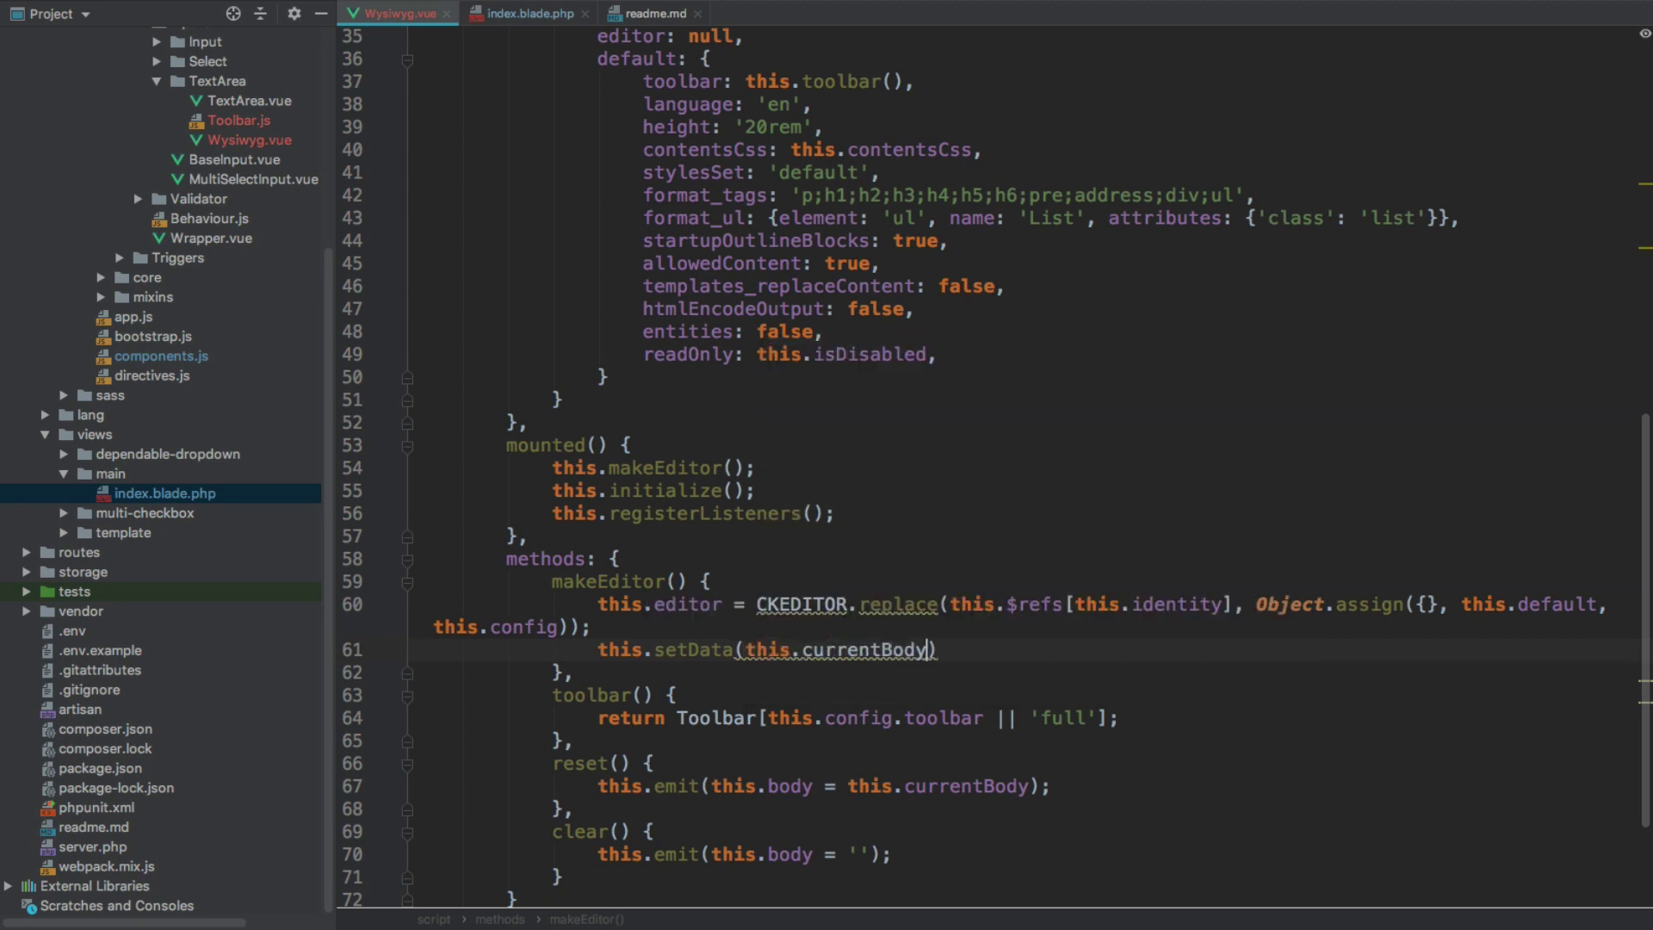
type(");")
Call this.setData(this.currentBody) in makeEditor and add setData(value) calling this.editor.setData(value)
key("Down")
key("Return")
type("setData(")
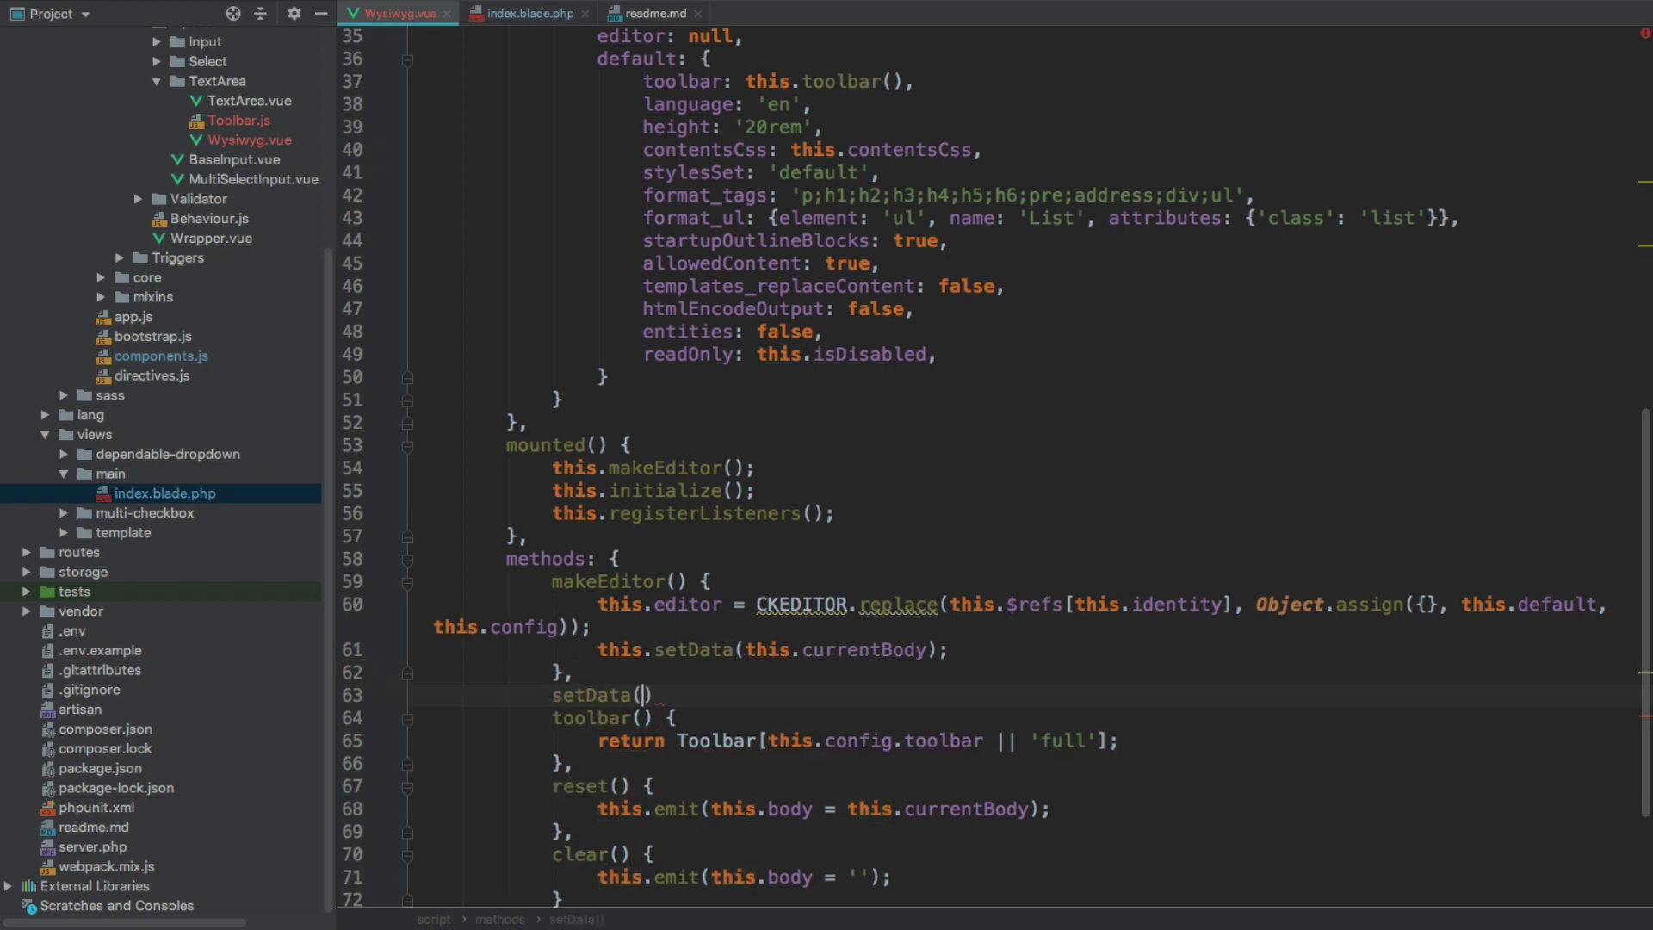
type("value) {")
key("Return")
key("Down")
key("End")
type(",")
key("Up")
key("End")
type("this.")
key("Return")
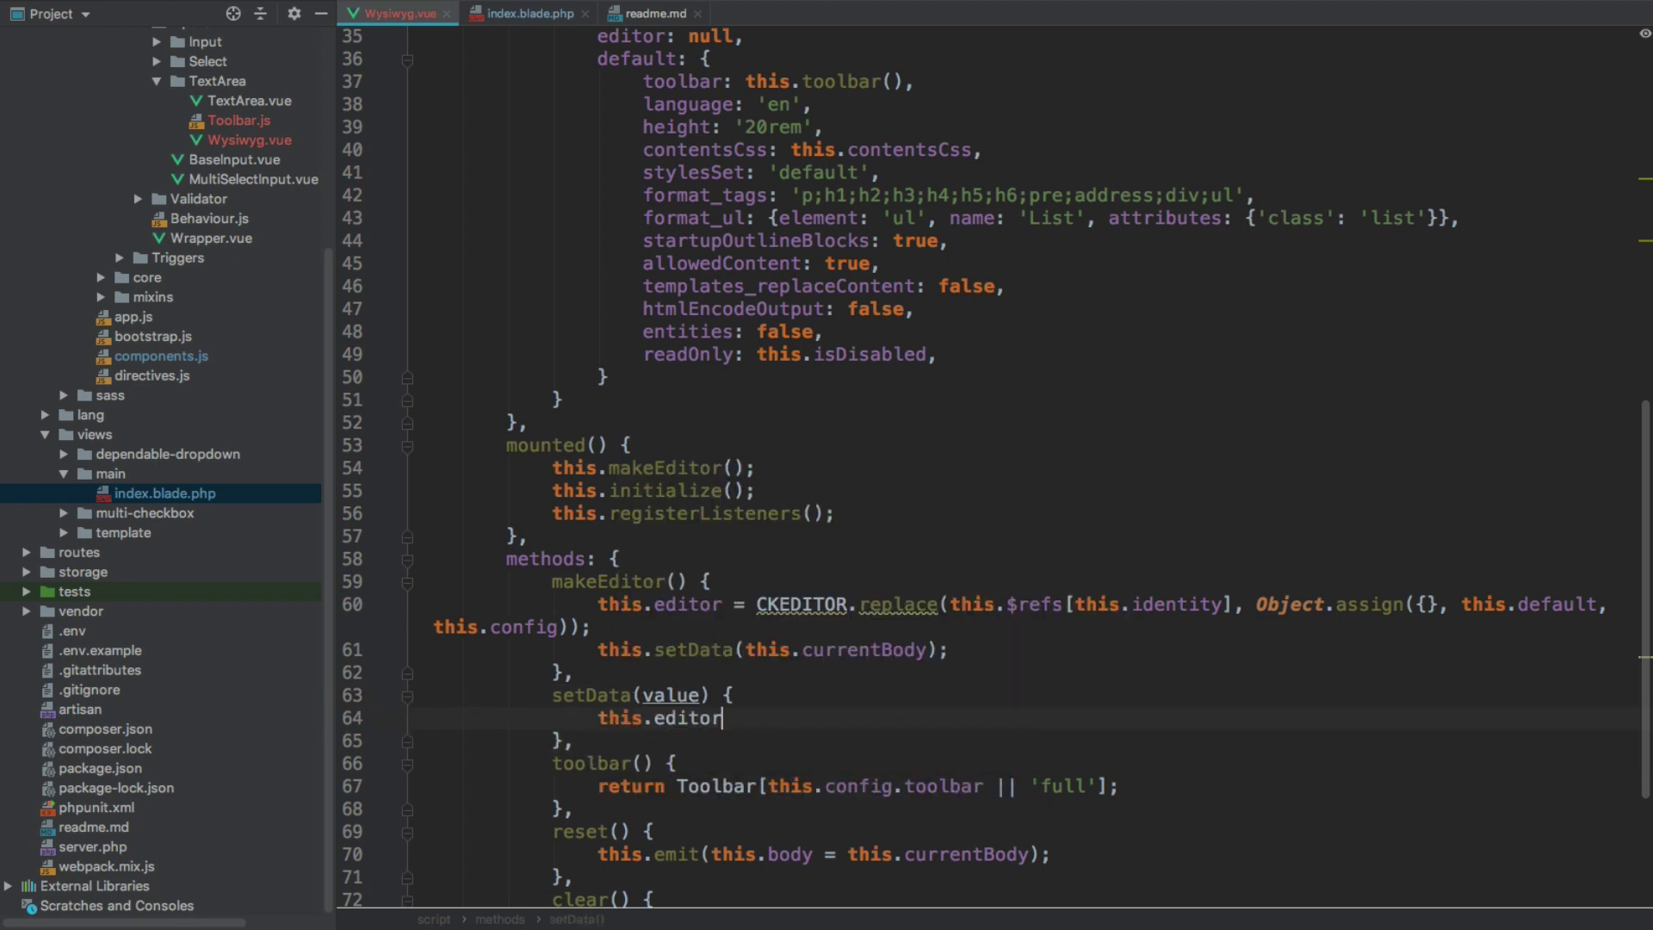
type(".setDat")
key("Return")
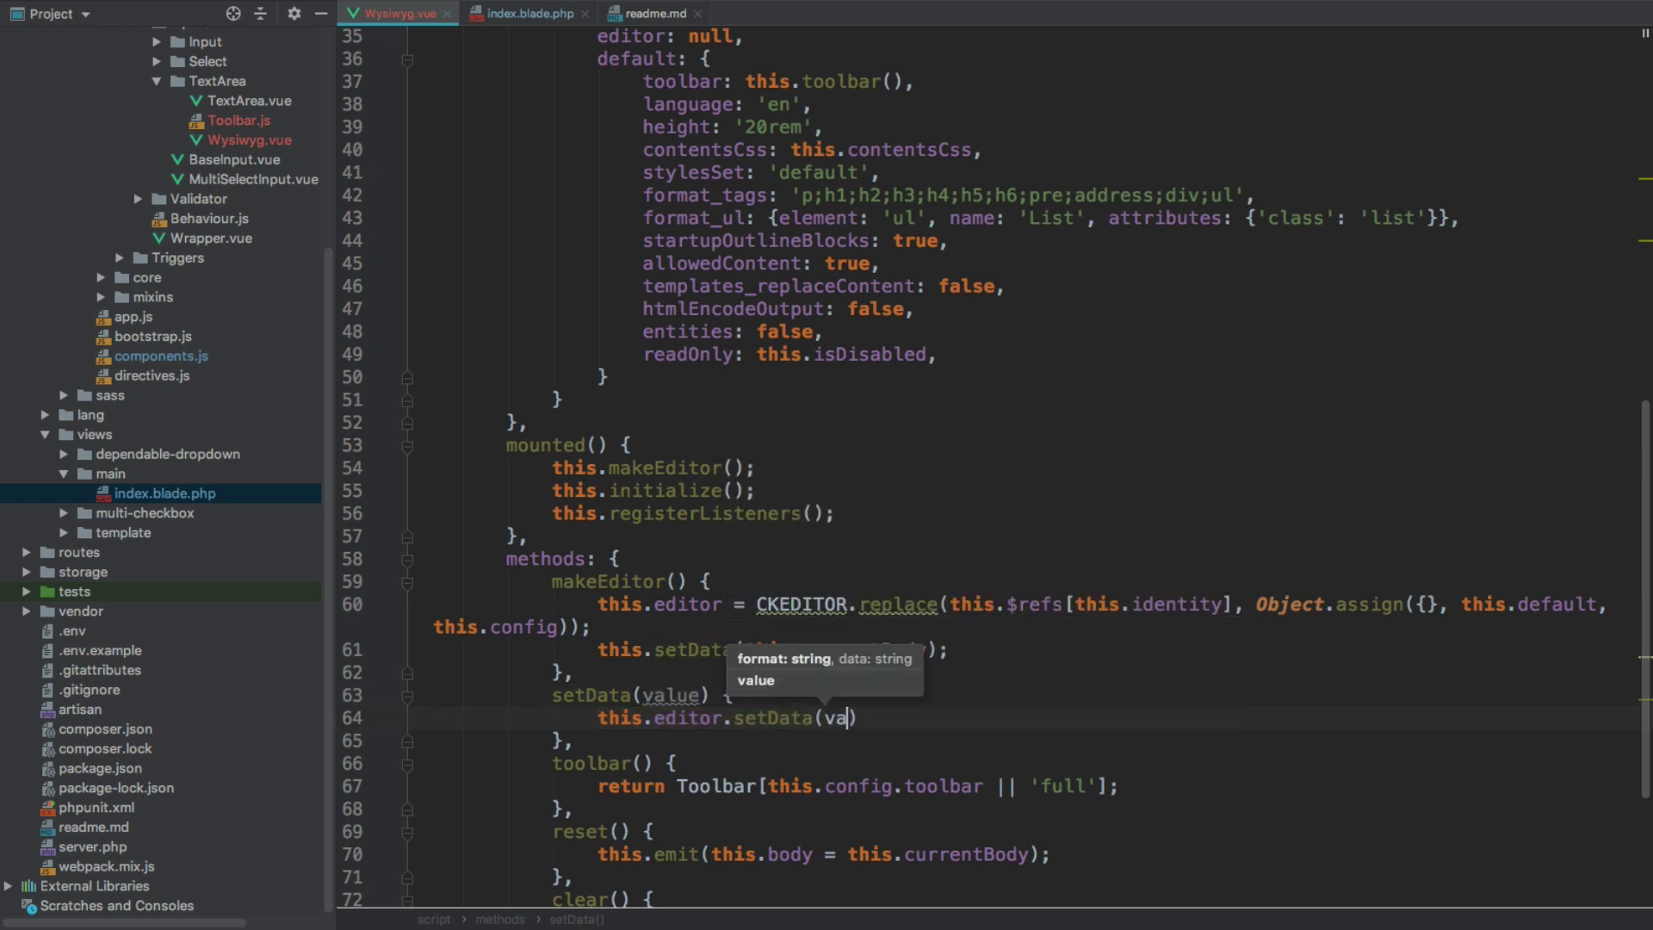
type("value);")
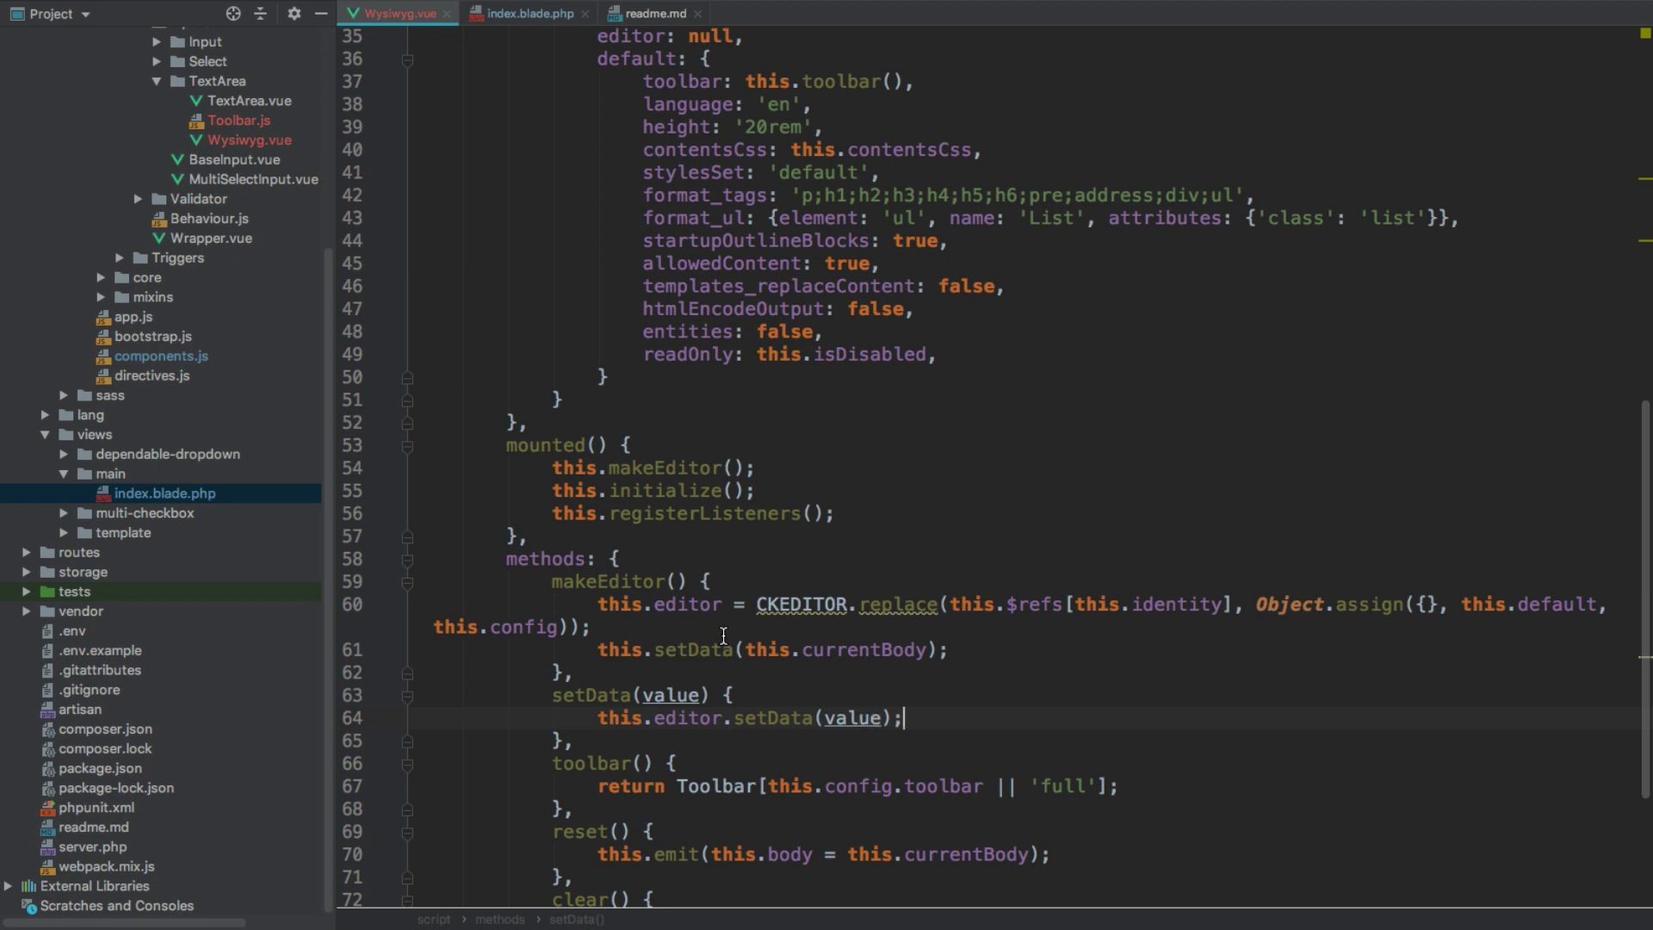
In makeEditor, register this.update on the editor's 'change' event
left_click(1041, 645)
key("Return")
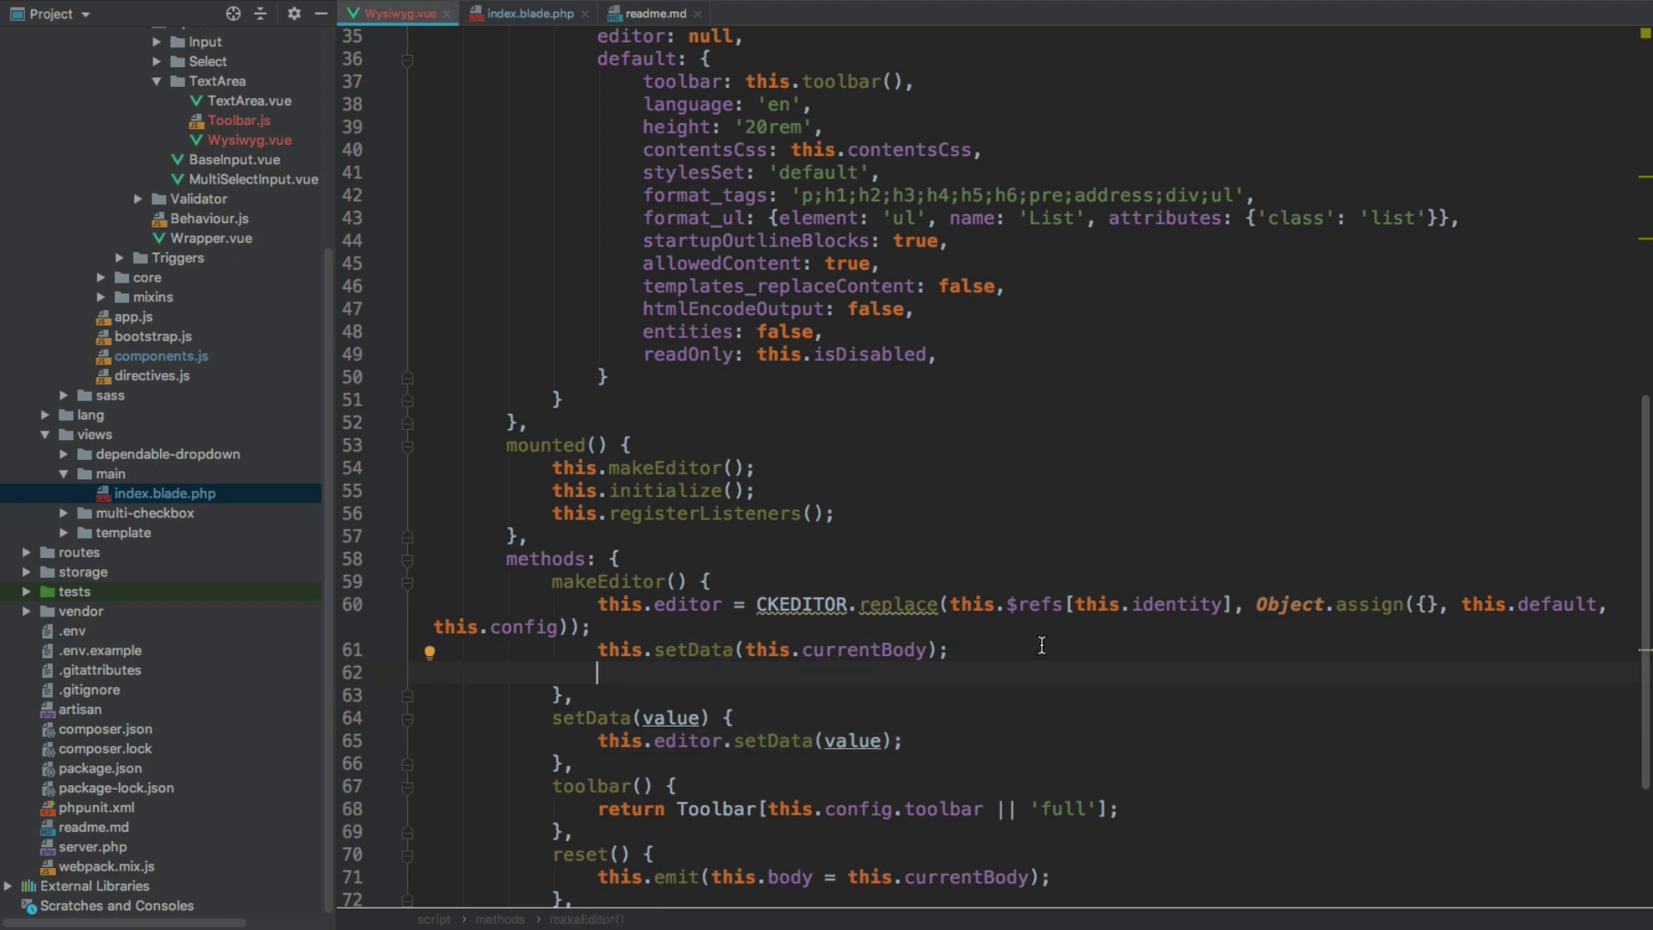
type("this.emit")
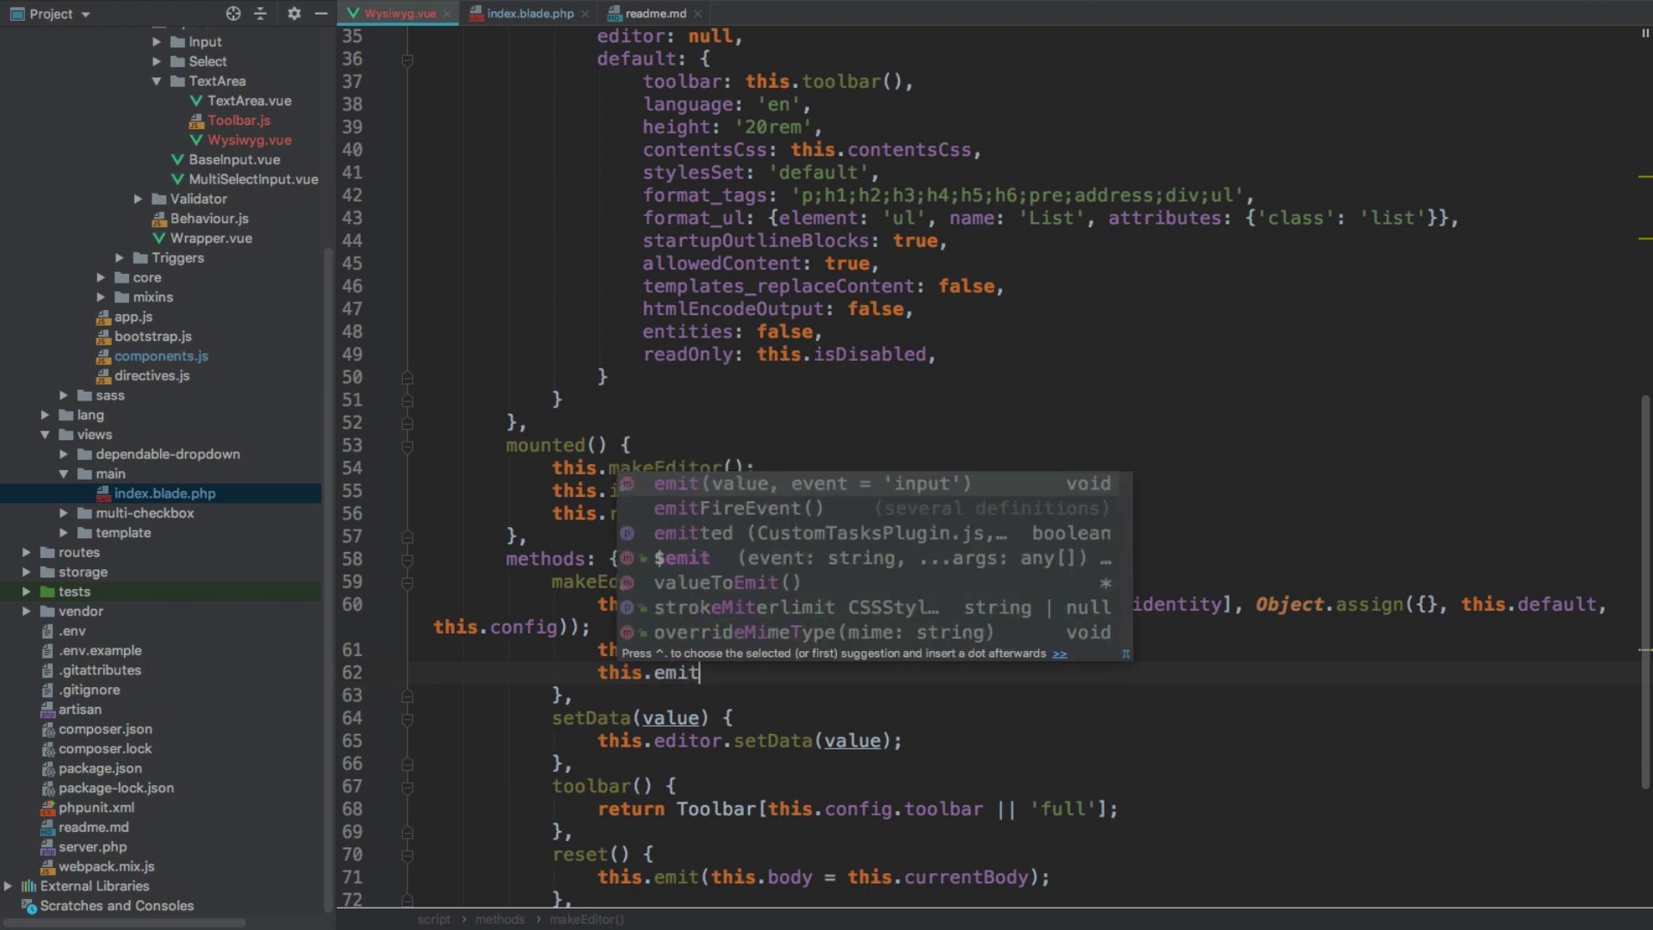
key("Return")
type("this.")
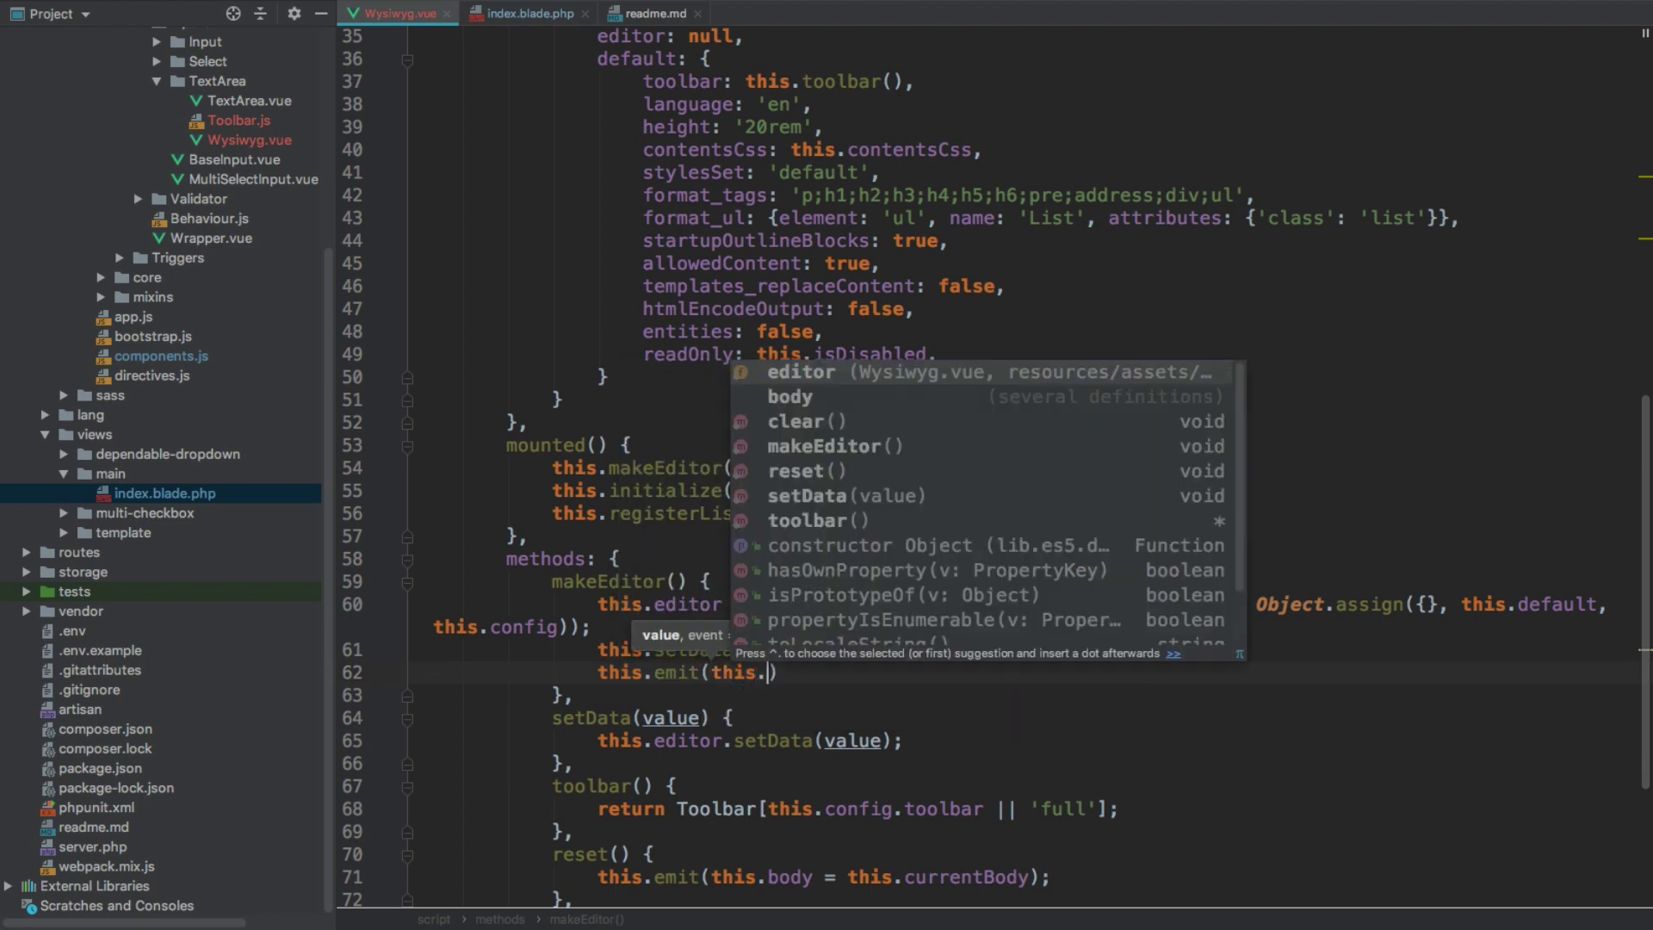
type("curre")
key("Return")
key("End")
type(";")
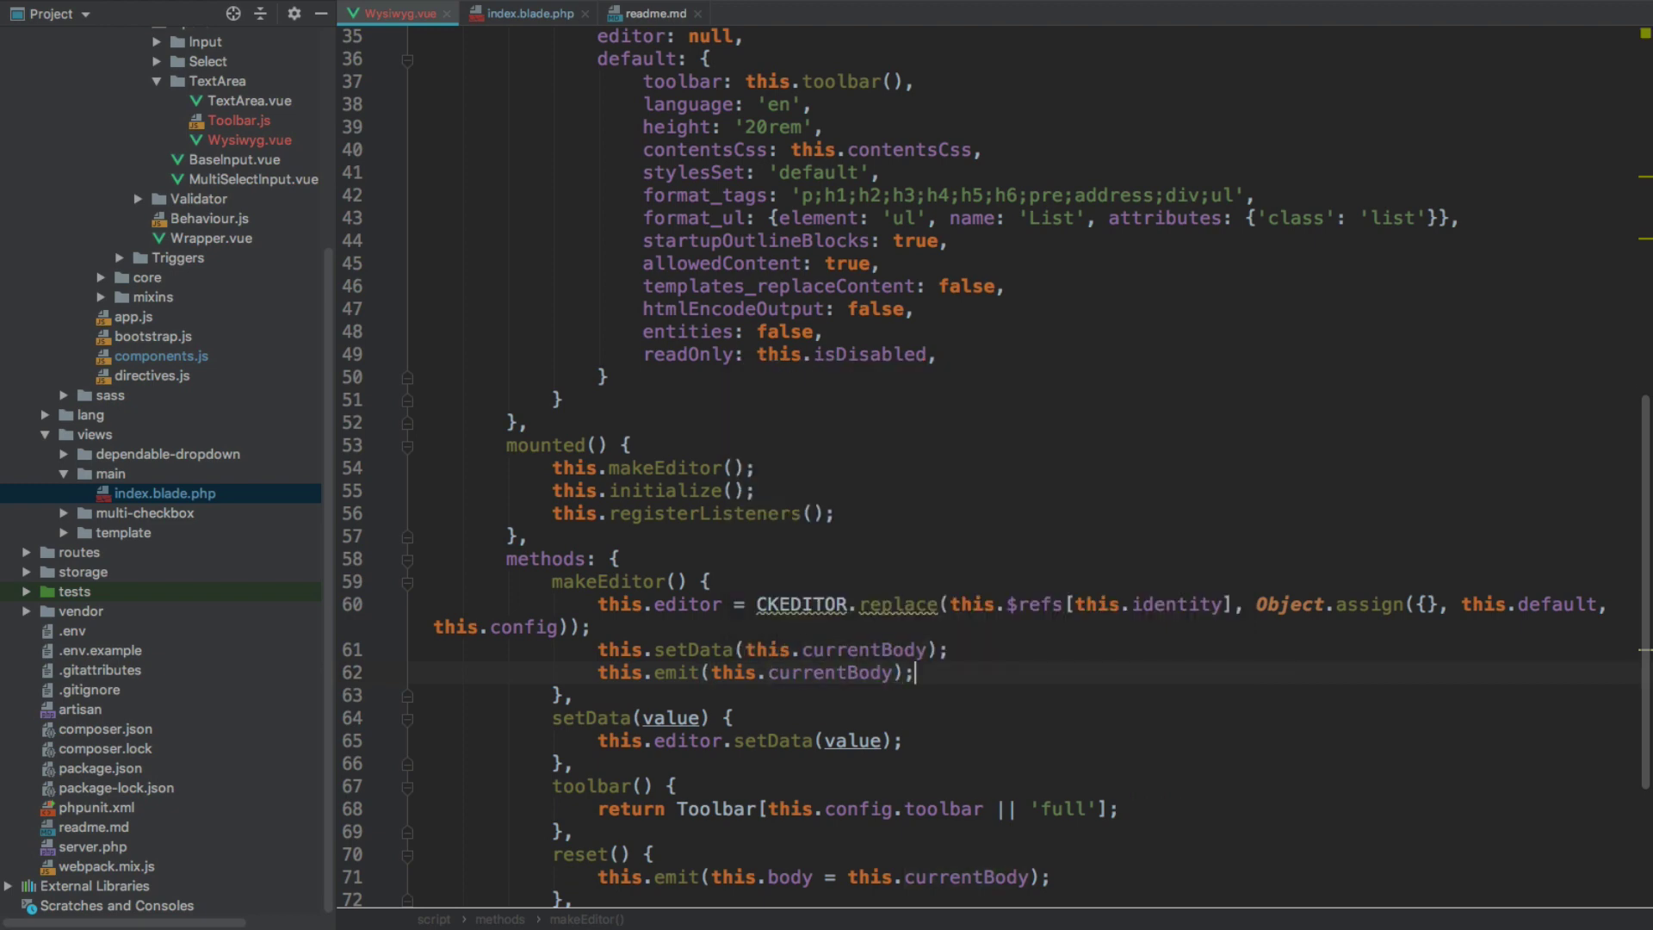
key("Return")
type("this.editor")
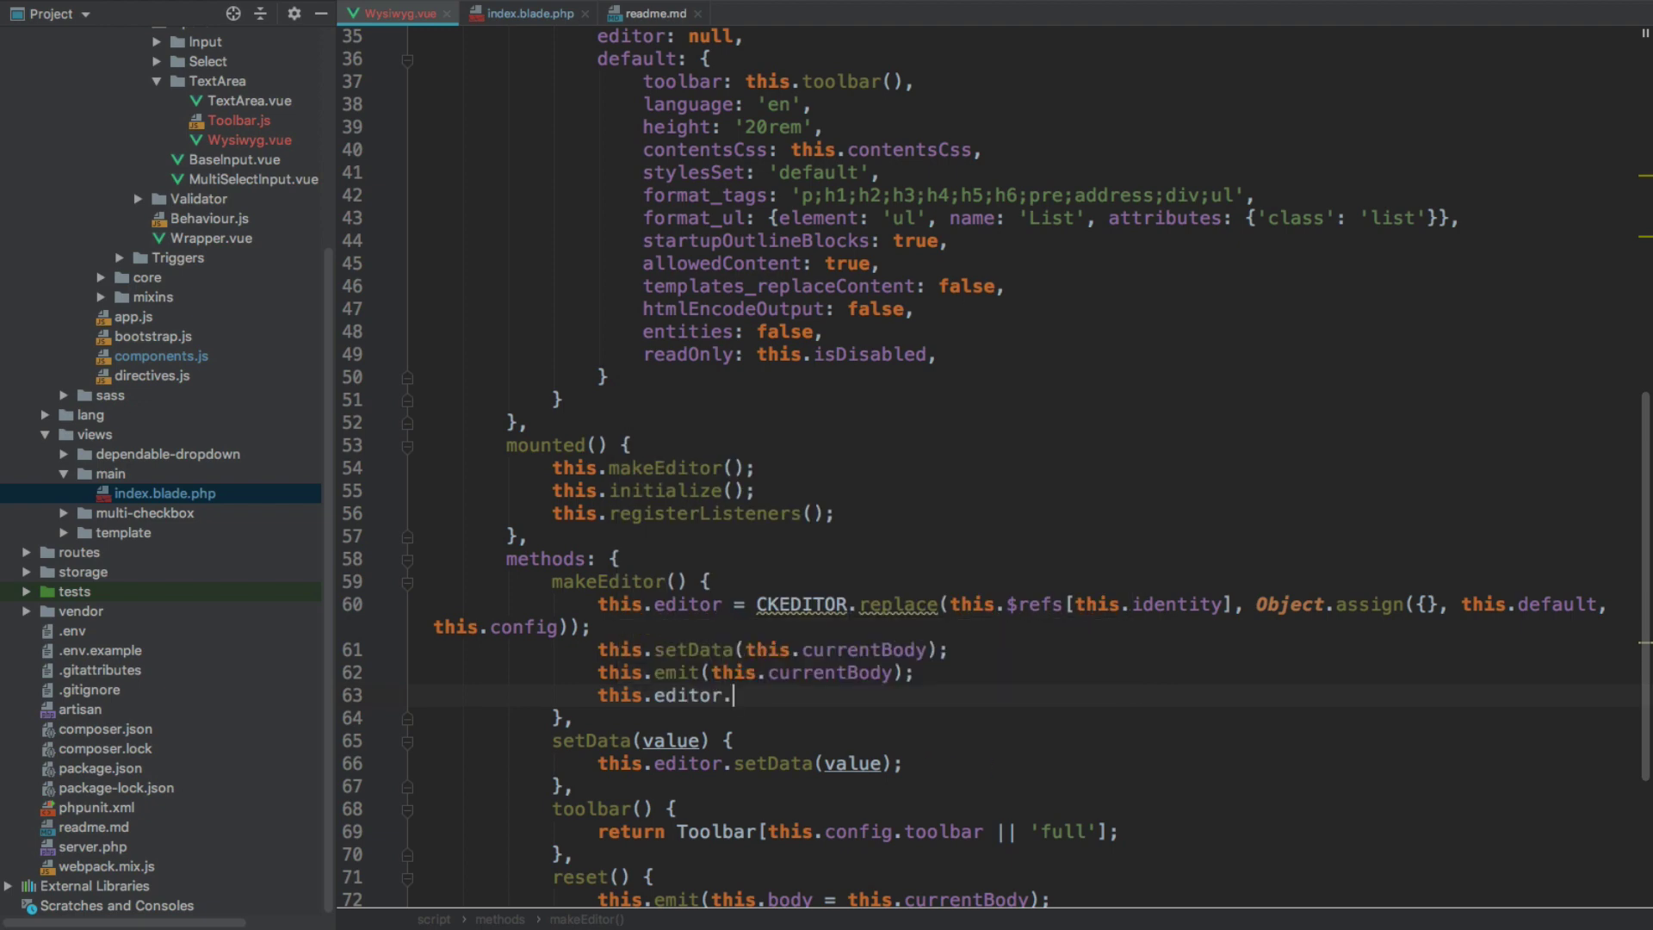
type(".on('change', ")
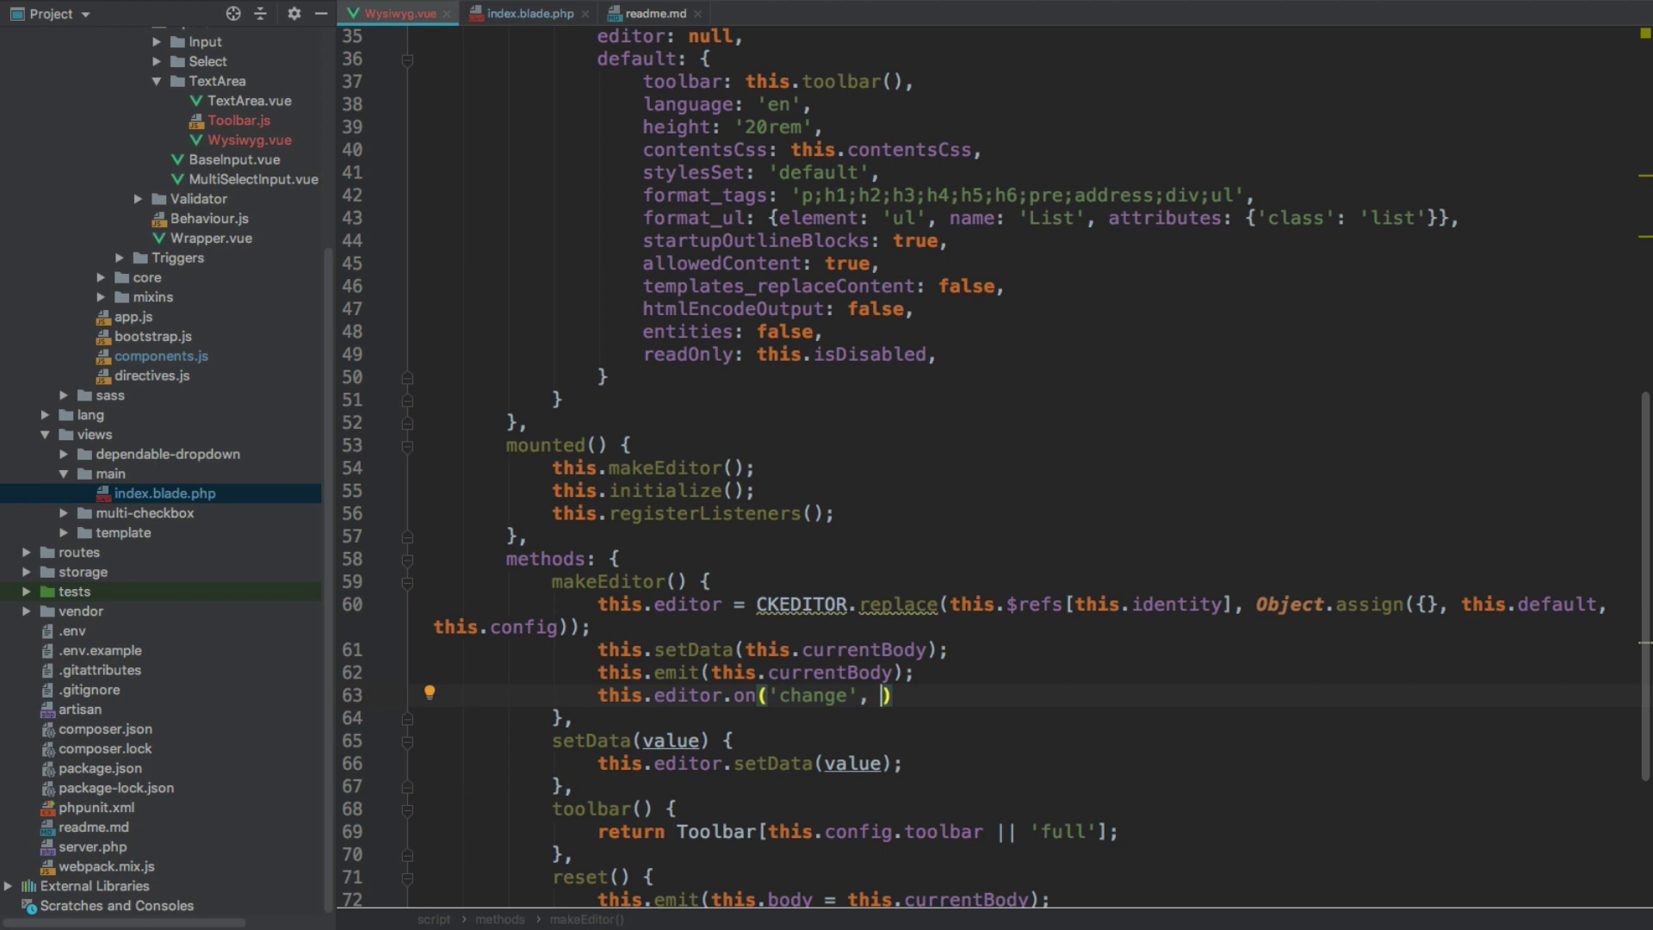
type("this.update);")
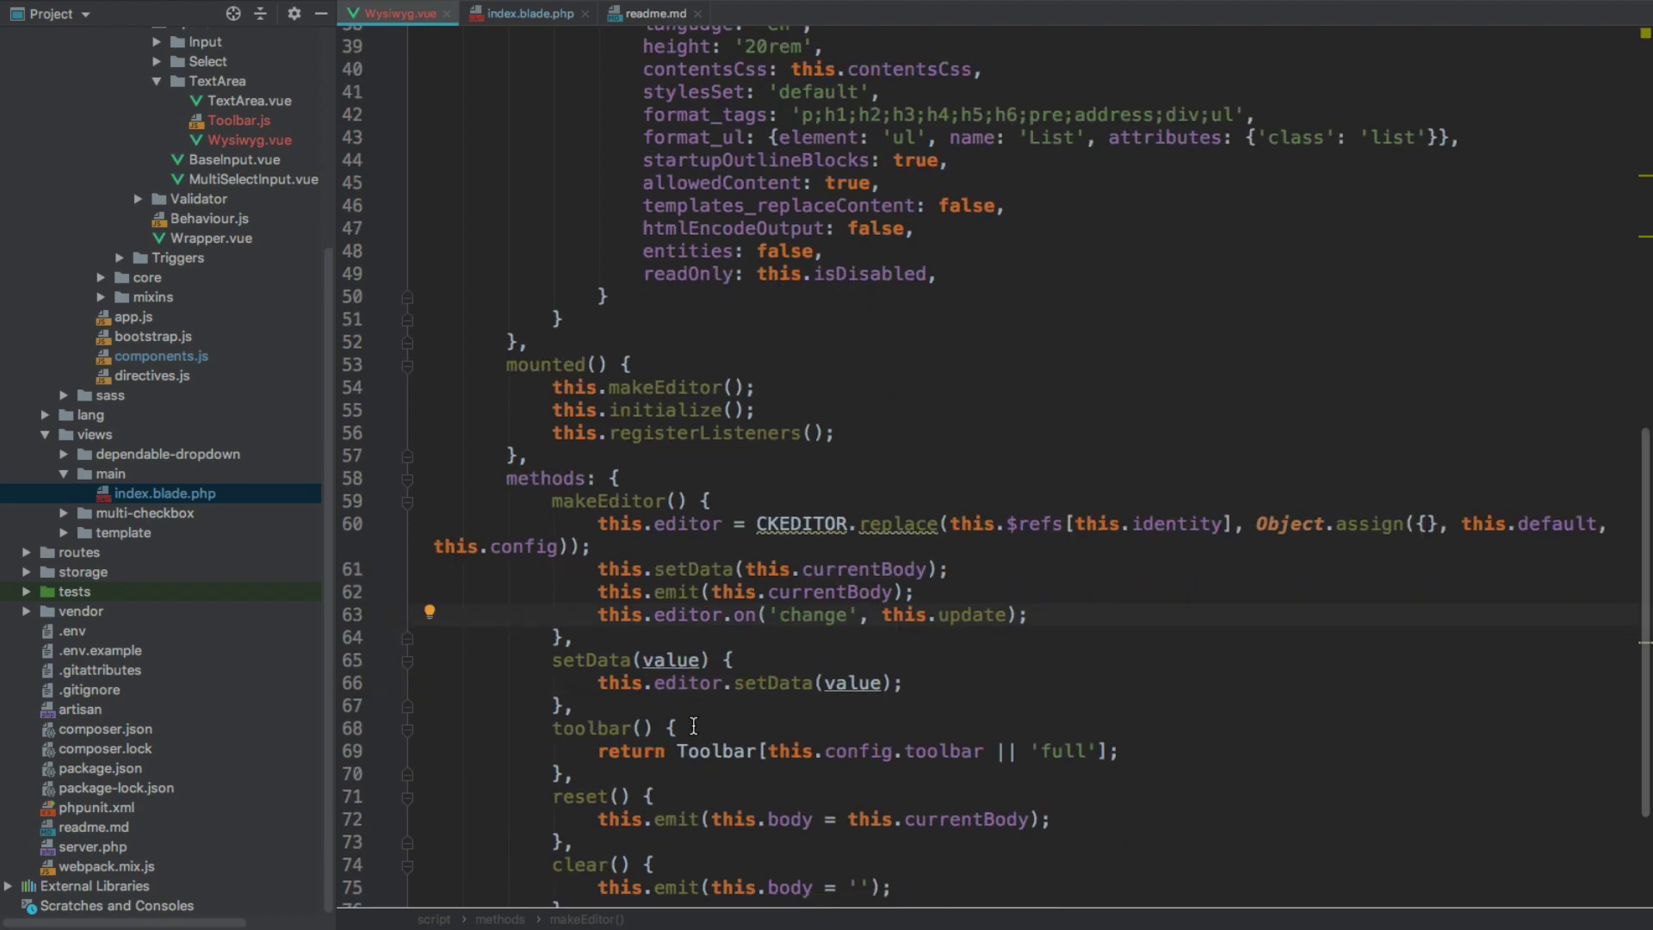
scroll(654, 747, "down", 2)
Add an update() method that emits this.editor.getData()
left_click(610, 666)
key("Return")
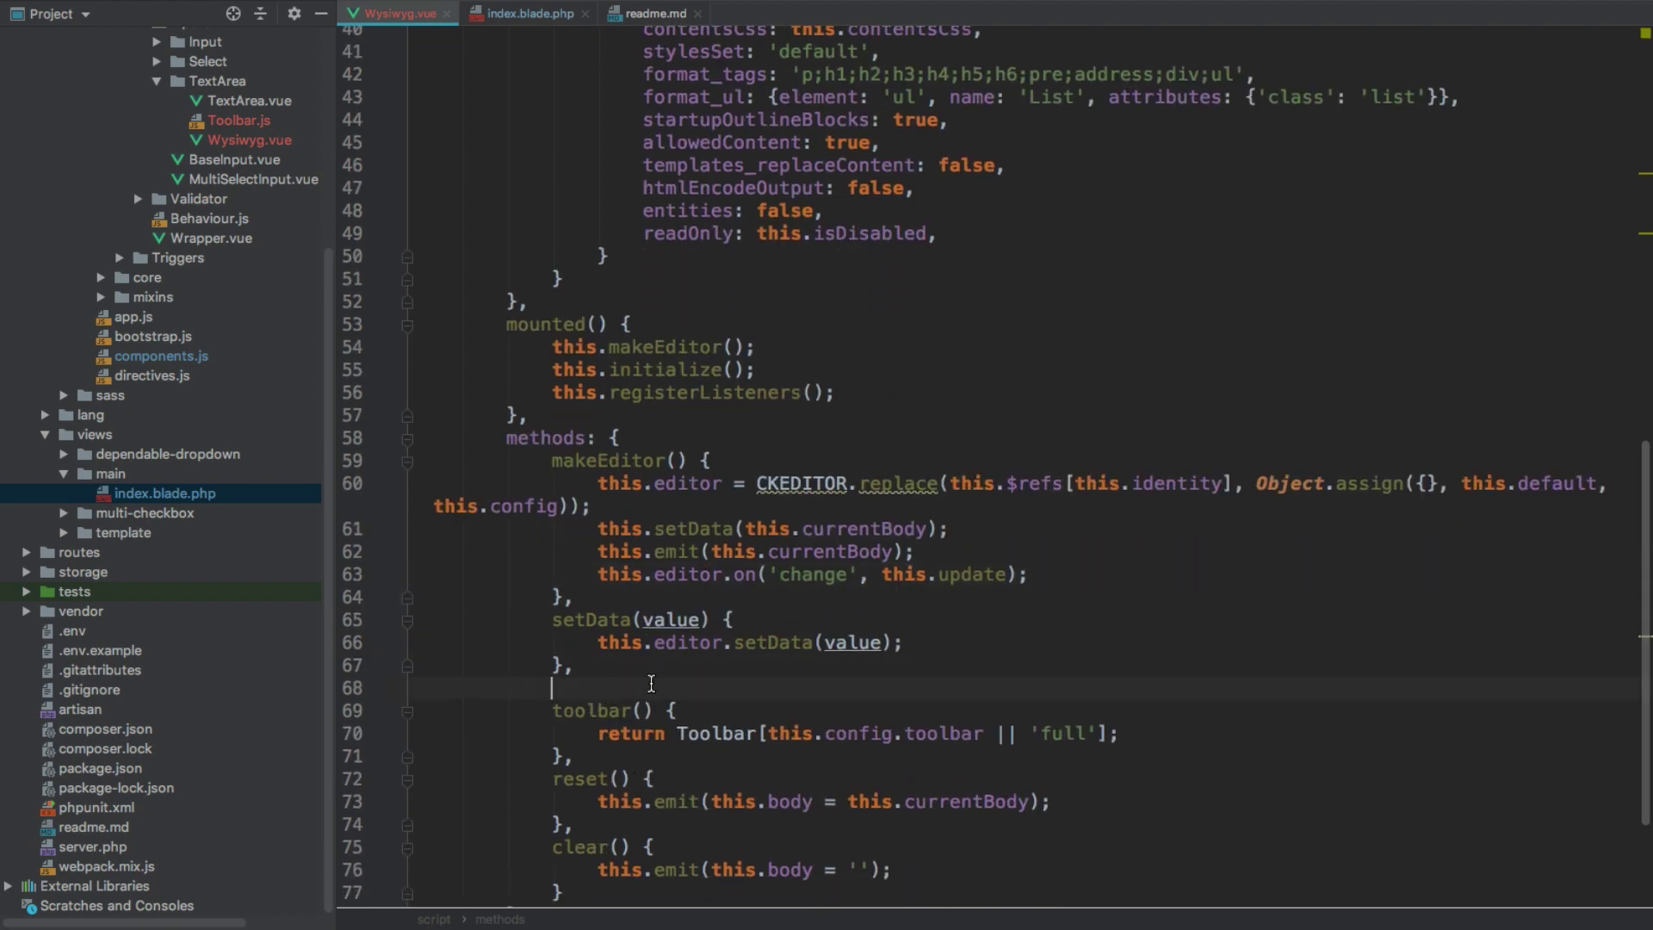
type("update() {")
key("Return")
type("},")
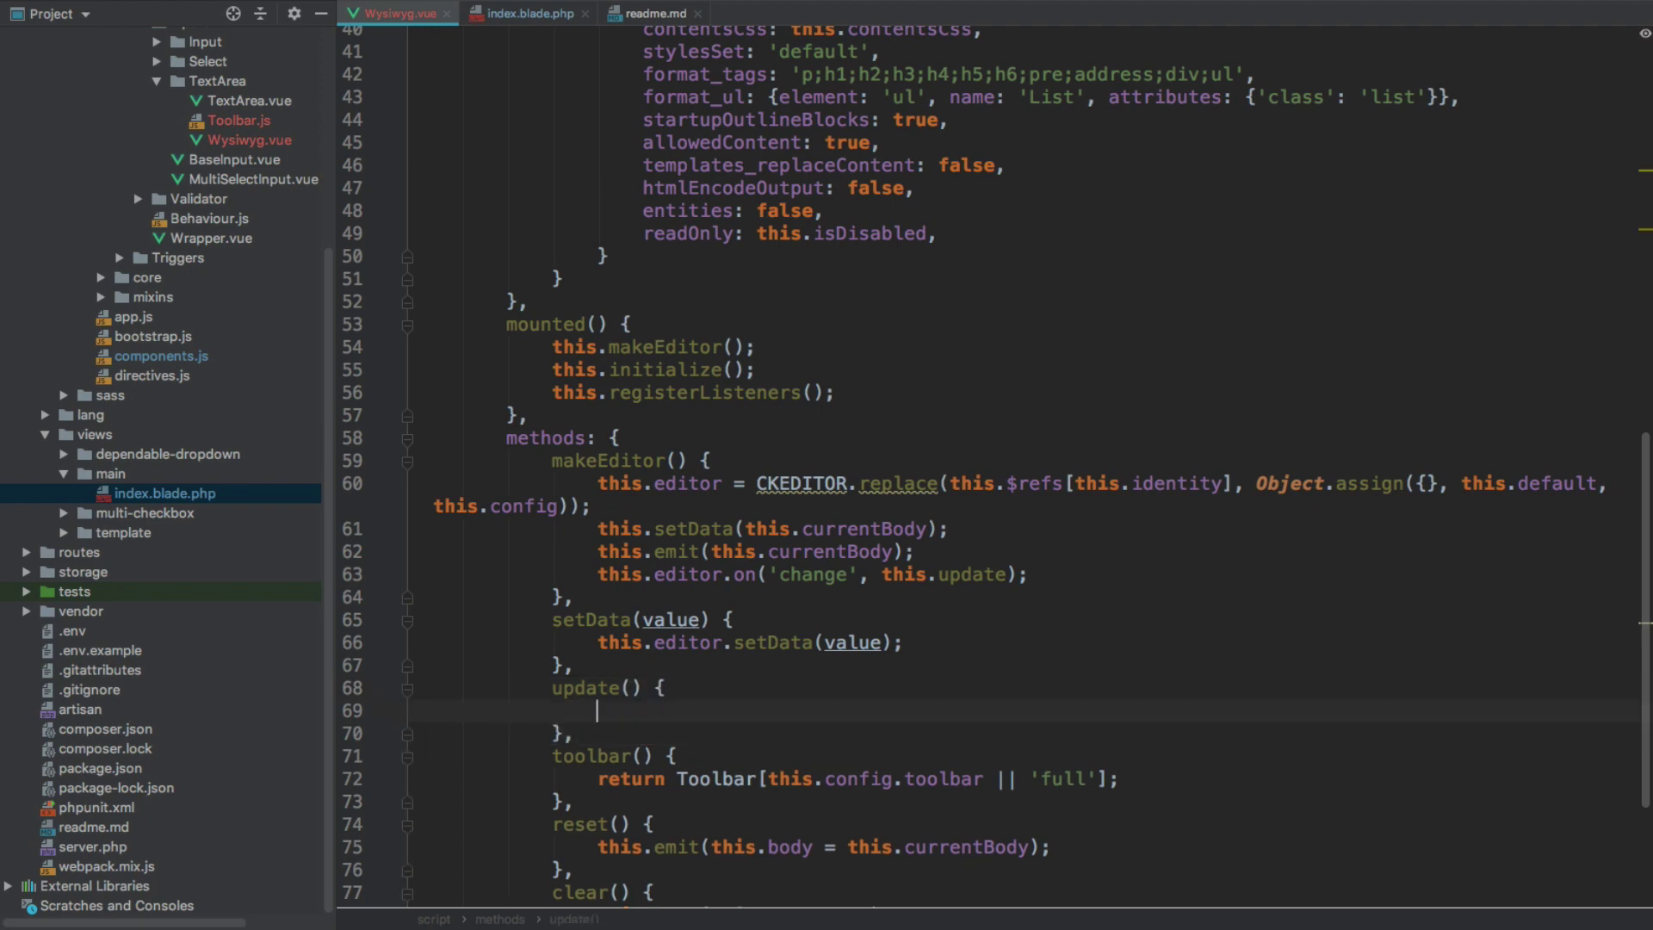
type("this.")
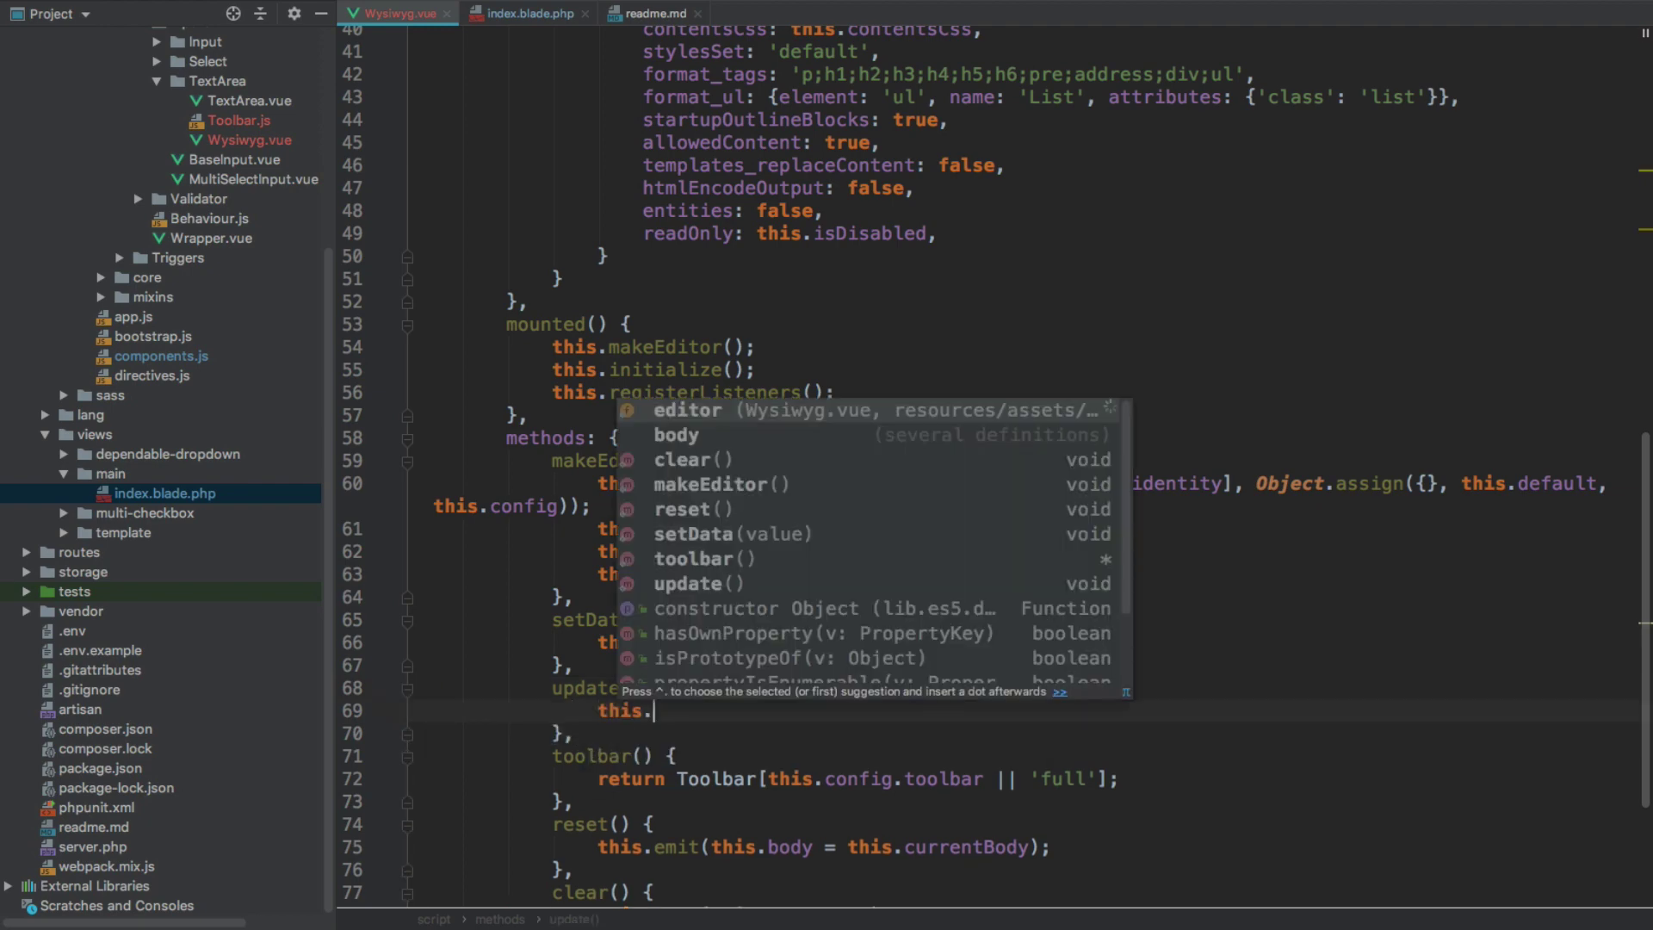
type("emit(this.editor")
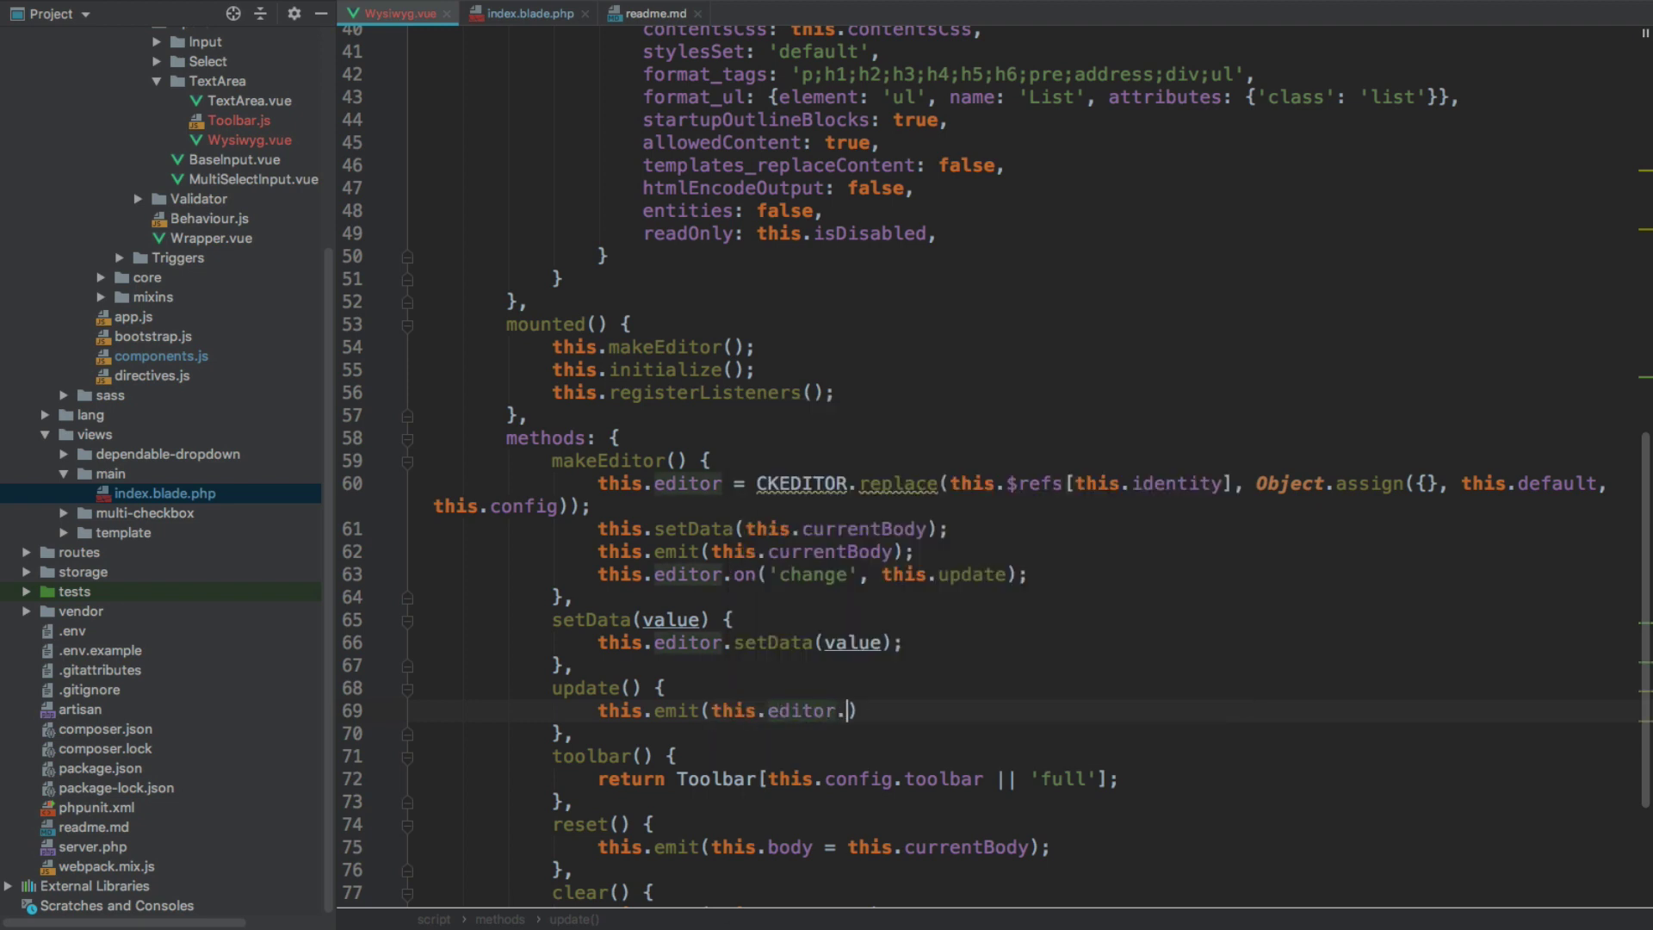
type(".")
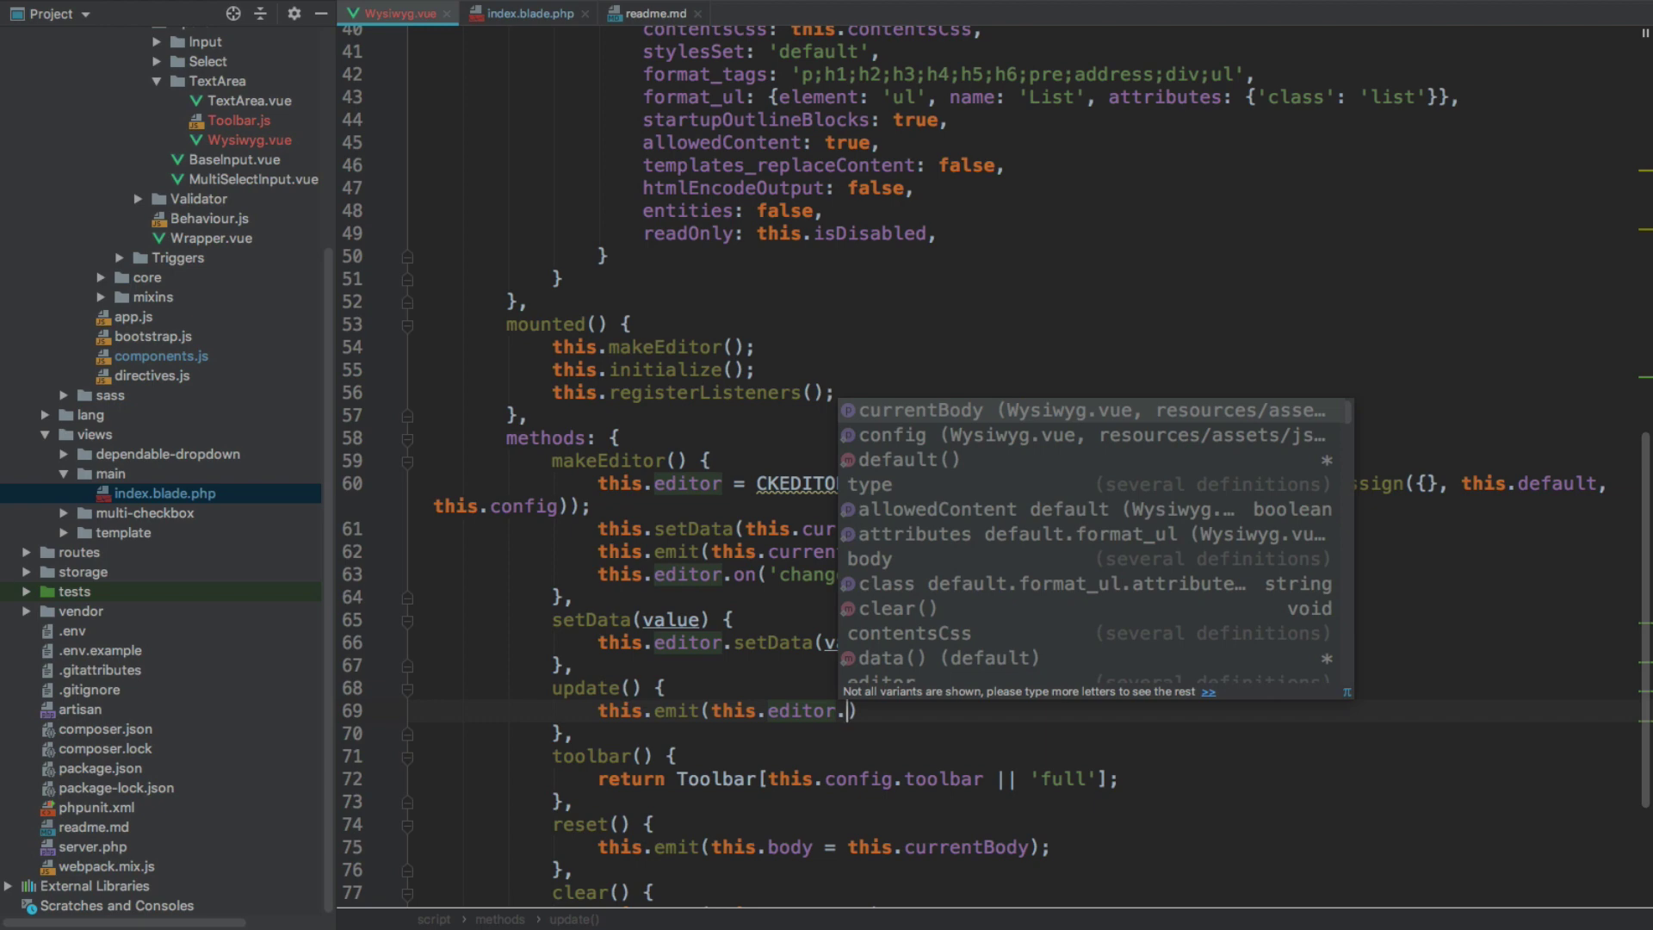
type("getDa")
key("Return")
type("));")
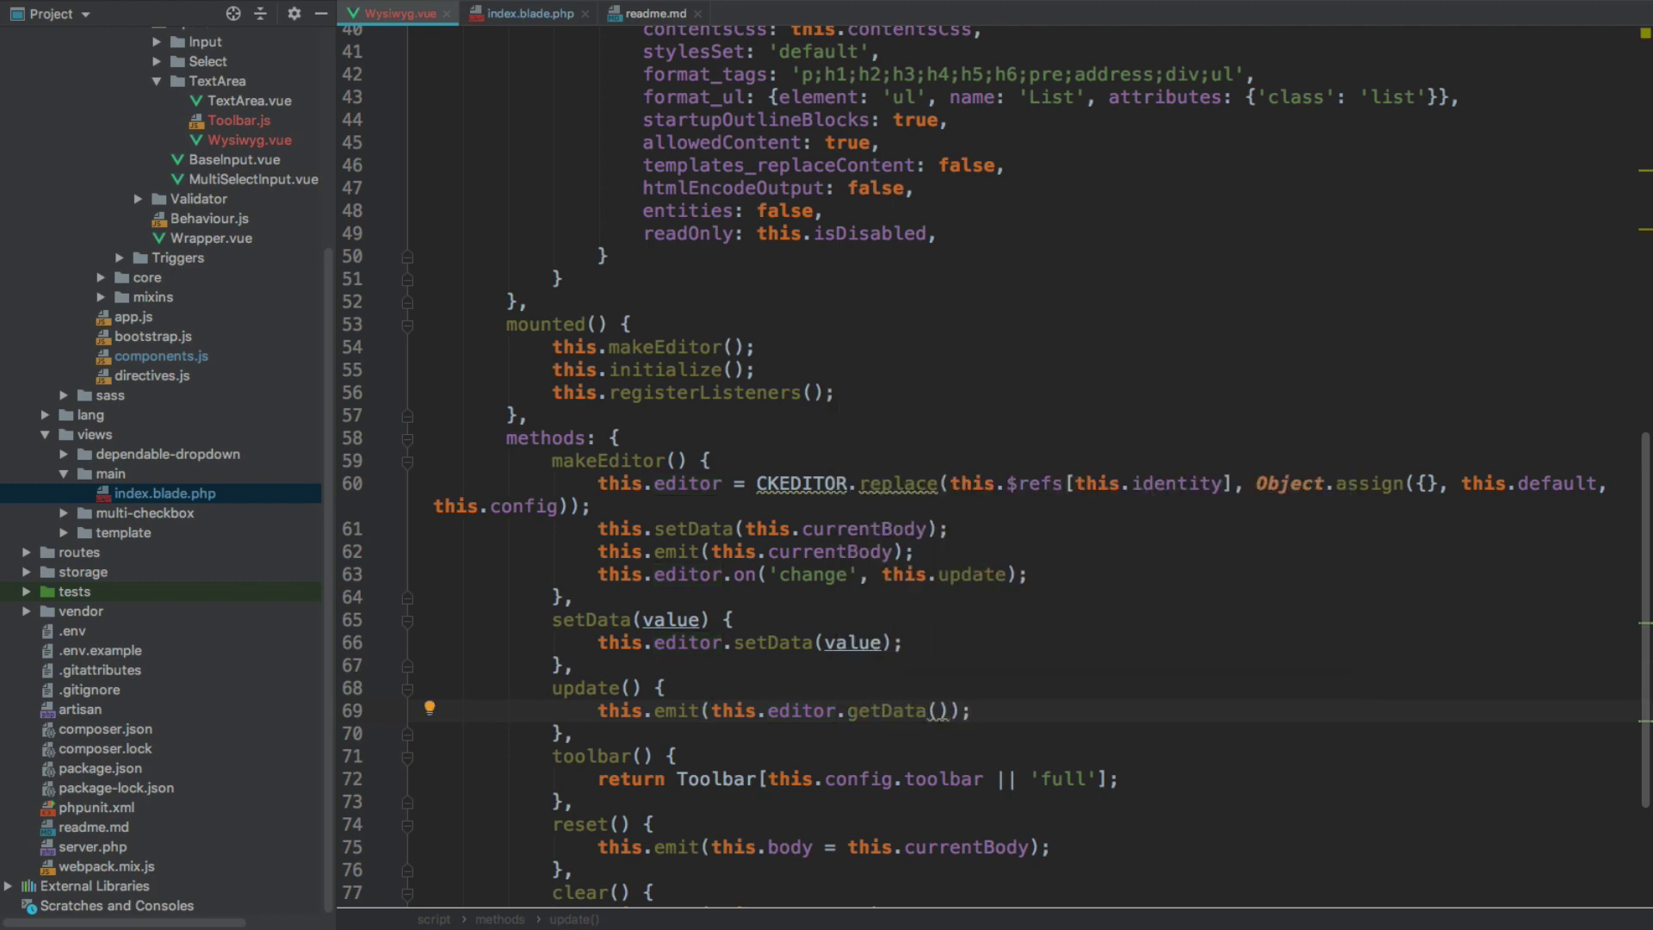
scroll(995, 465, "down", 1)
scroll(994, 466, "down", 1)
scroll(995, 465, "down", 1)
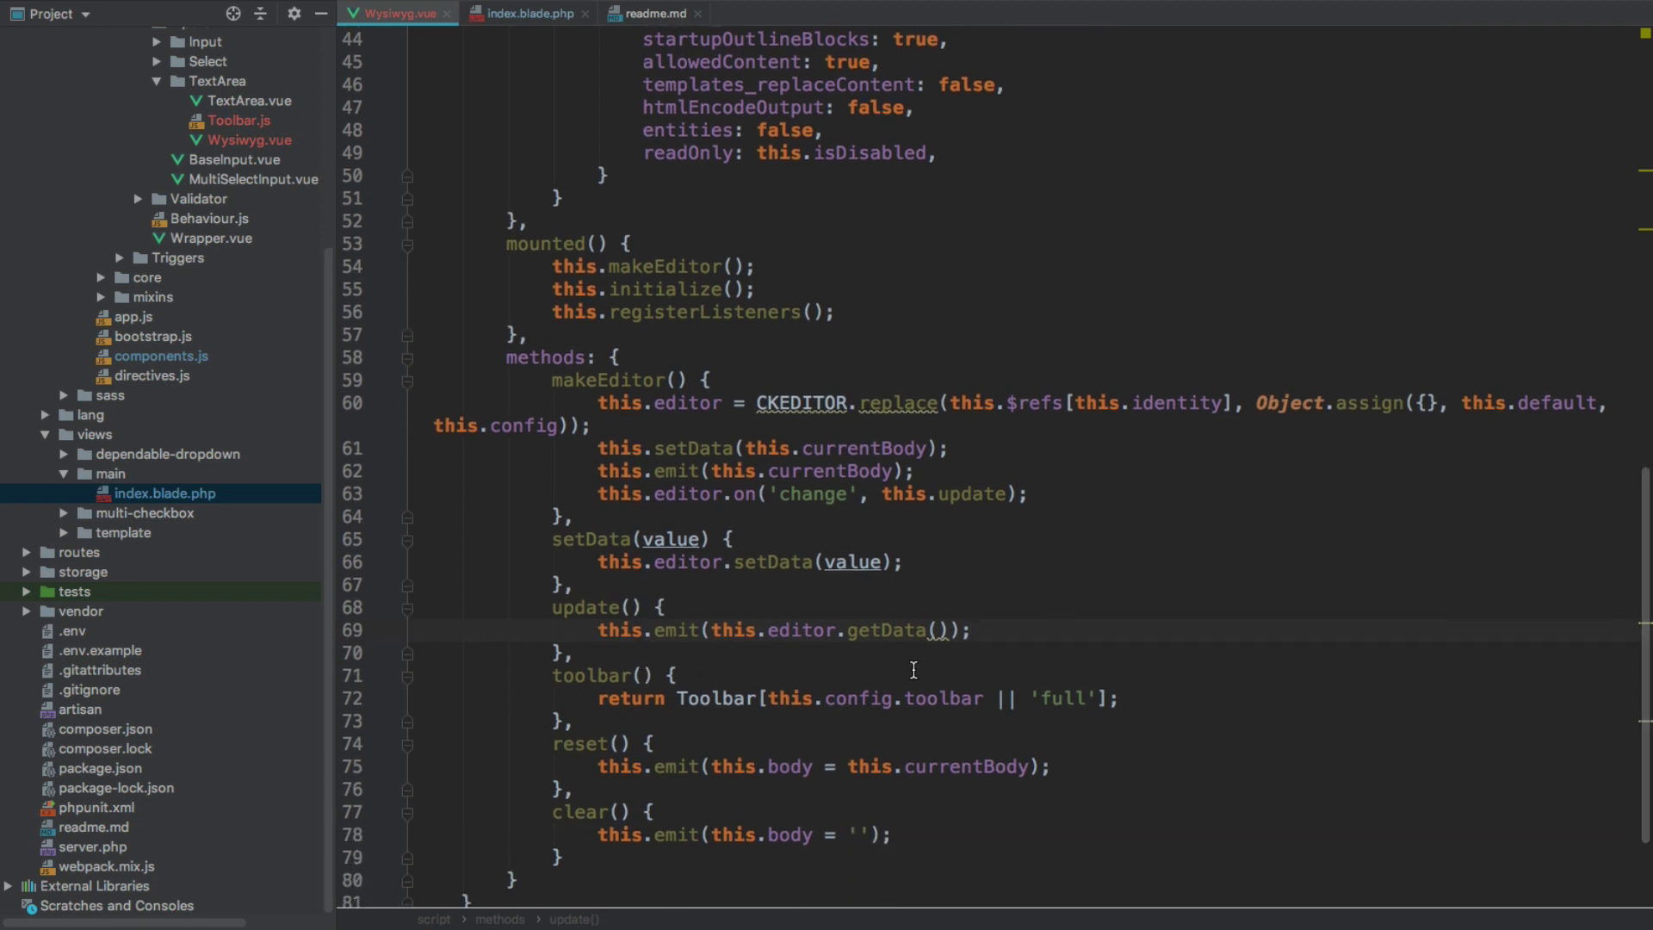
scroll(1000, 662, "down", 1)
scroll(891, 674, "down", 1)
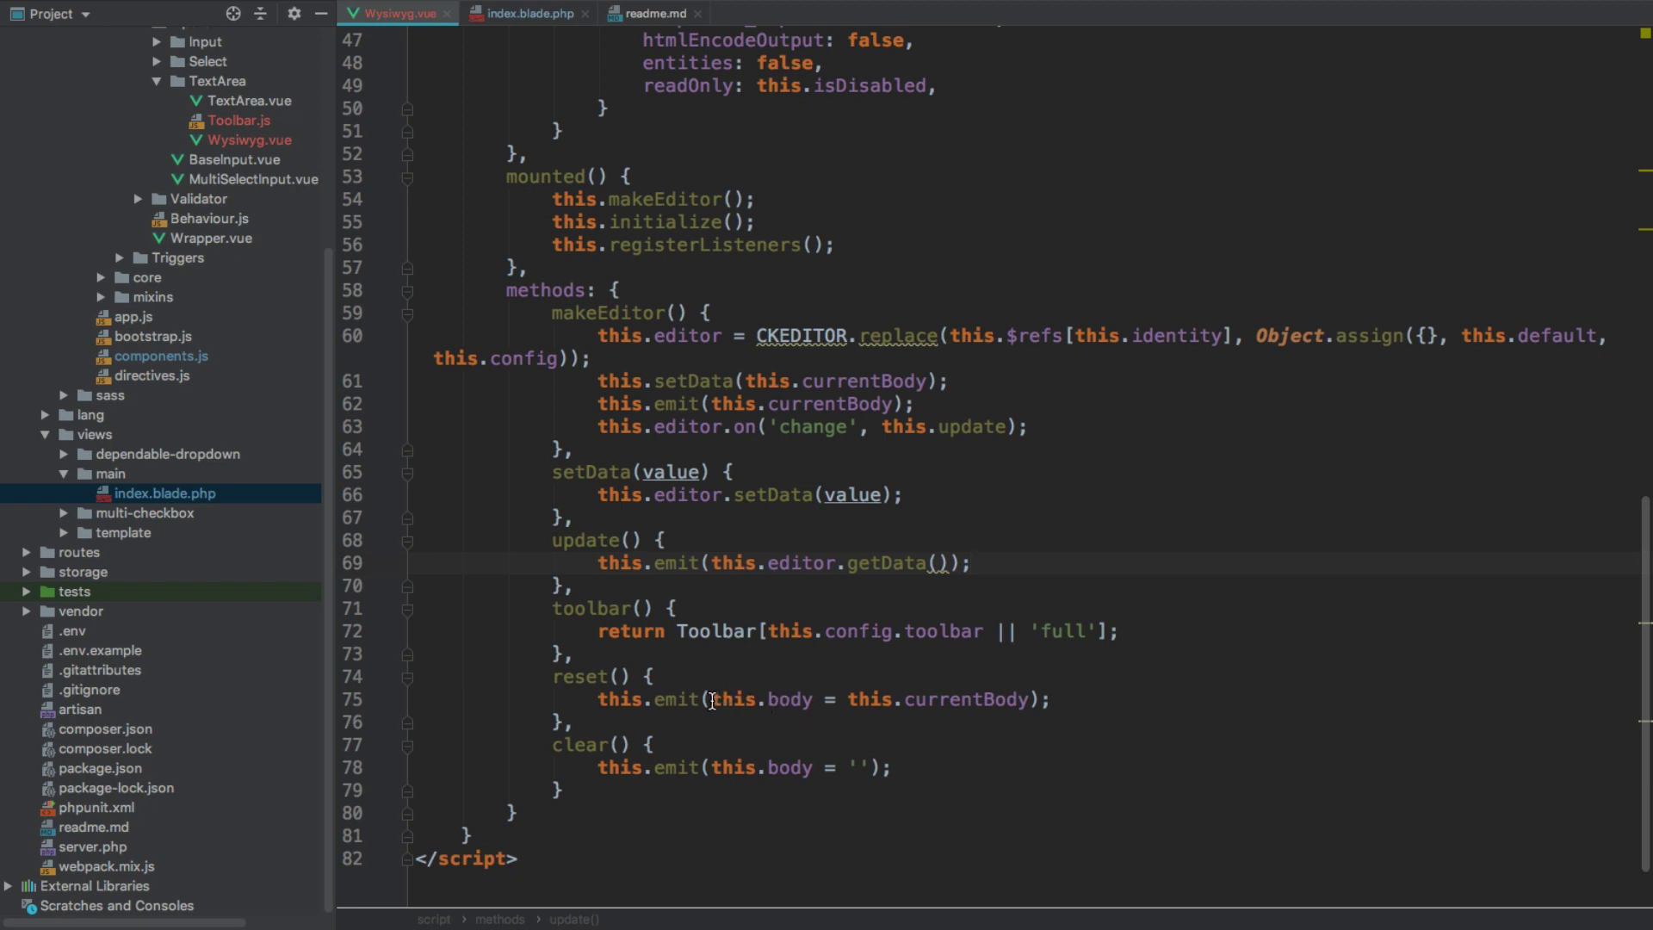
Make reset() call setData(this.currentBody) and emit currentBody, dropping the this.body assignment
left_click(707, 699)
left_click_drag(708, 698, 847, 698)
key("BackSpace")
left_click(742, 676)
key("Return")
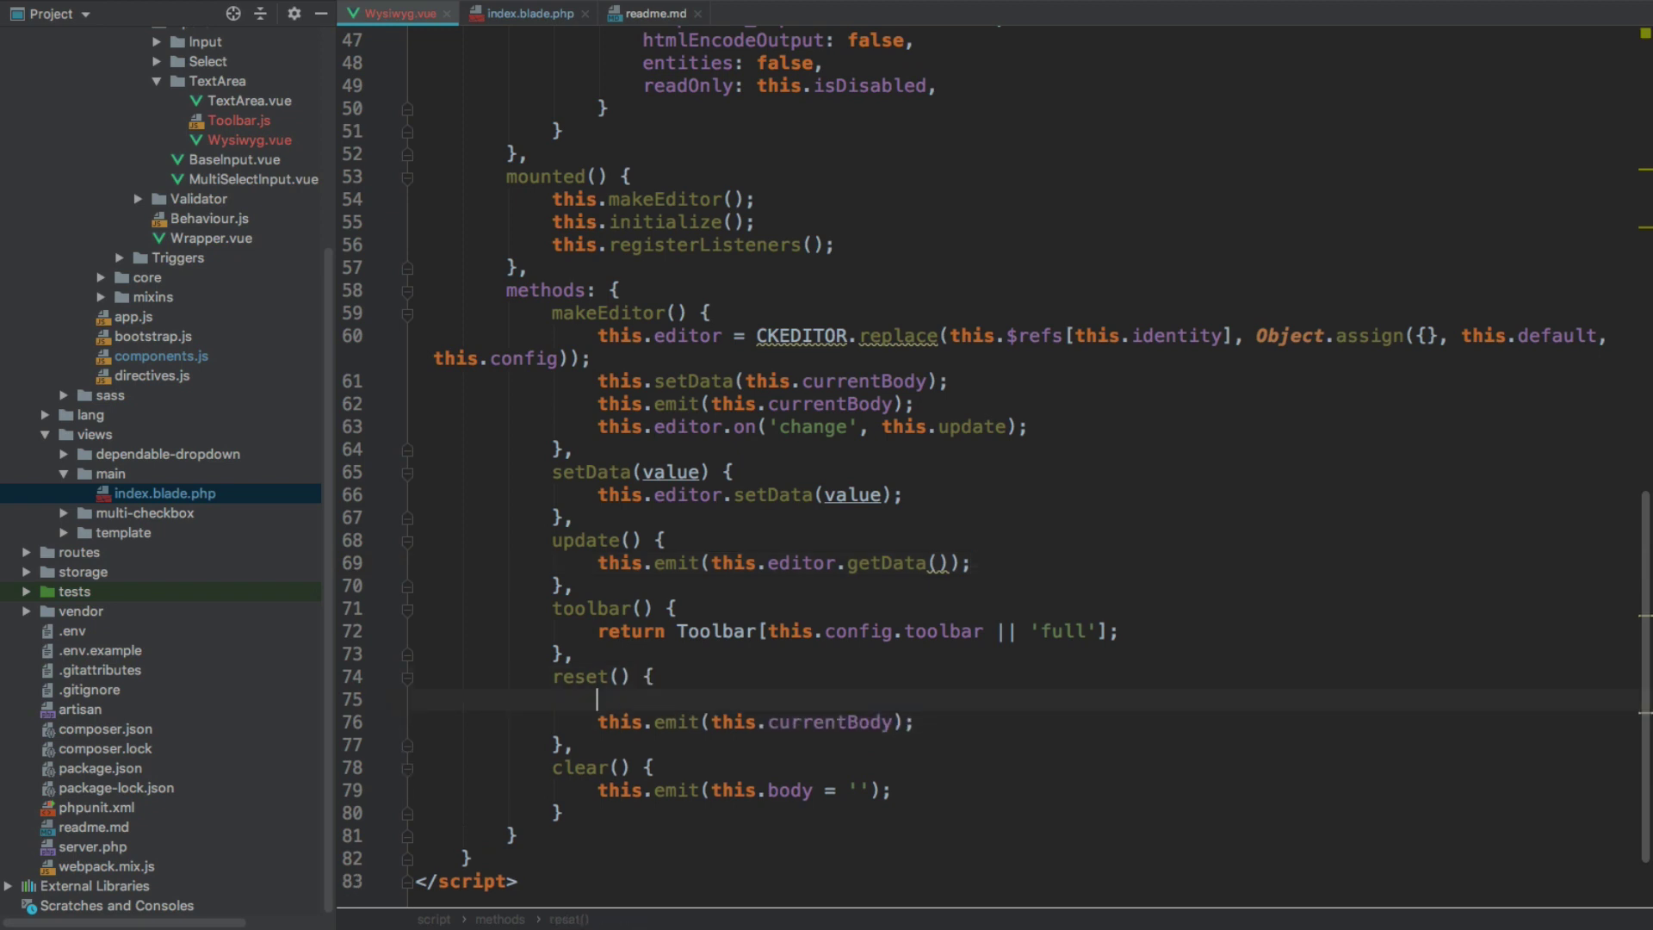
type("this.setData(")
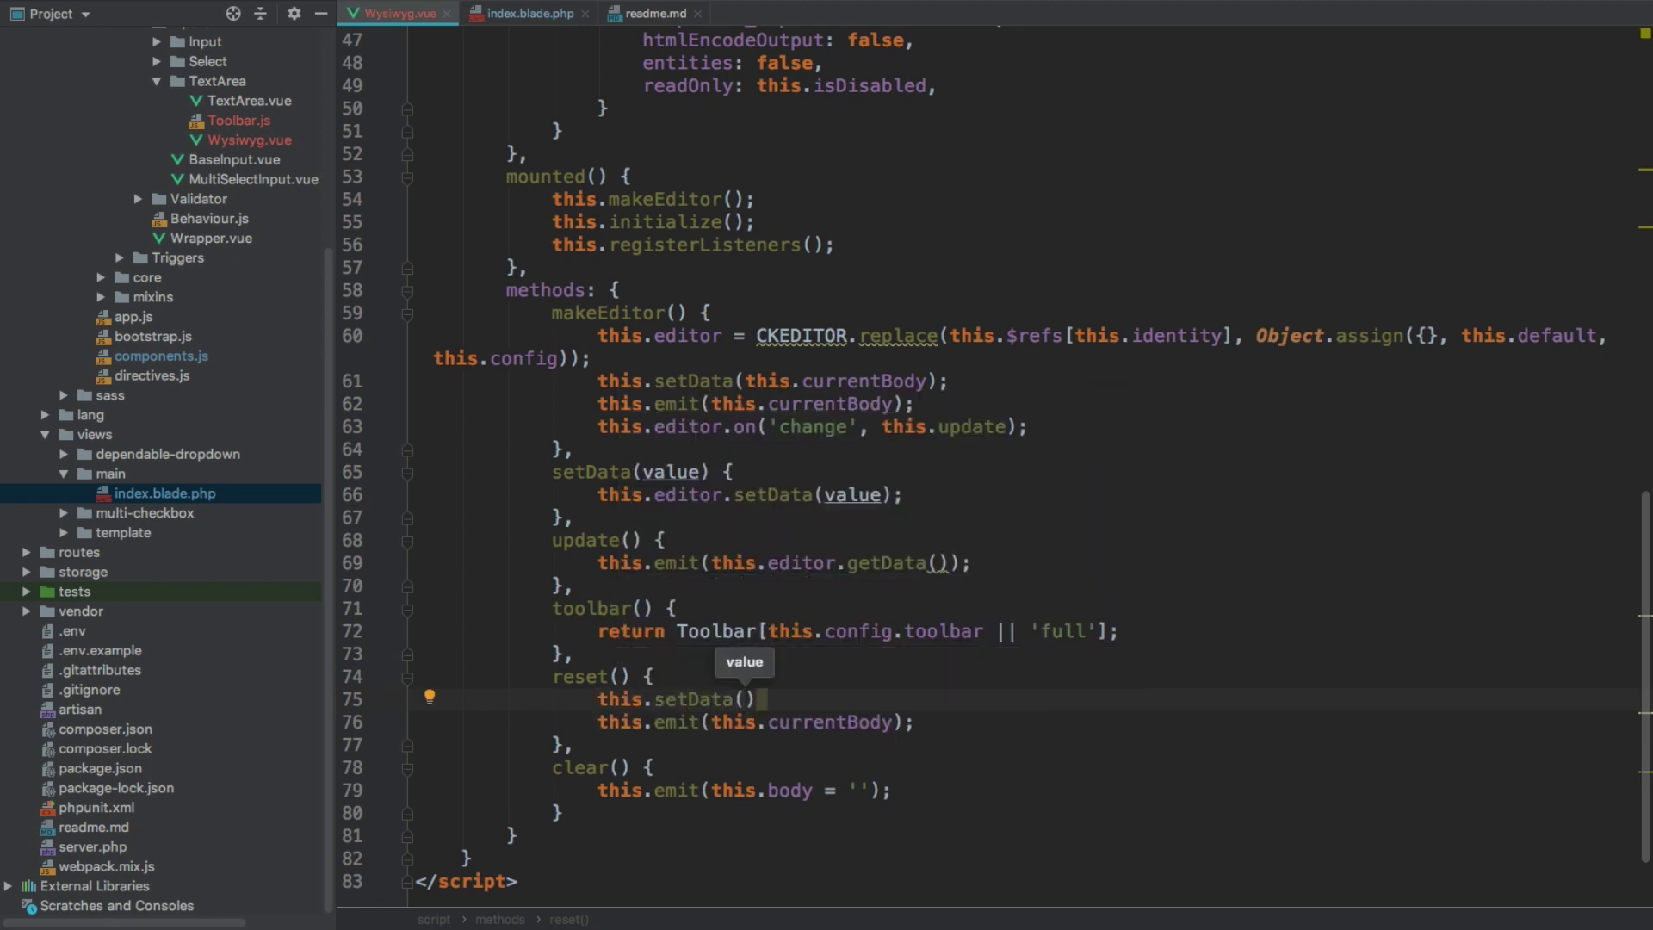
type("this.")
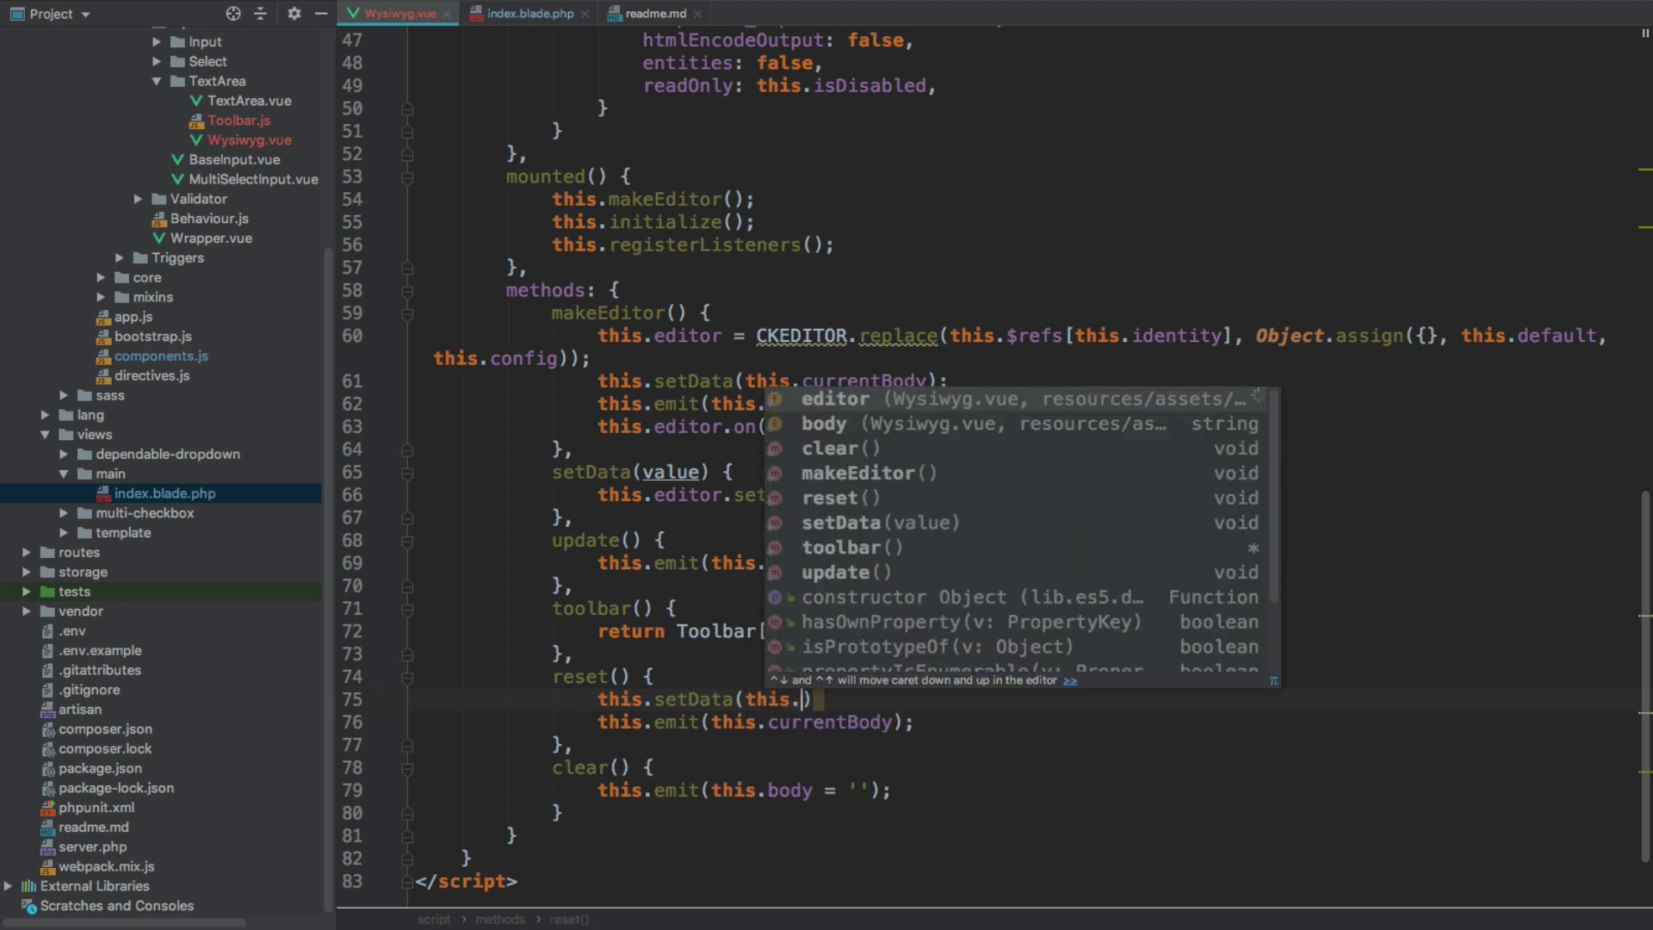
type("current")
key("Down")
key("Return")
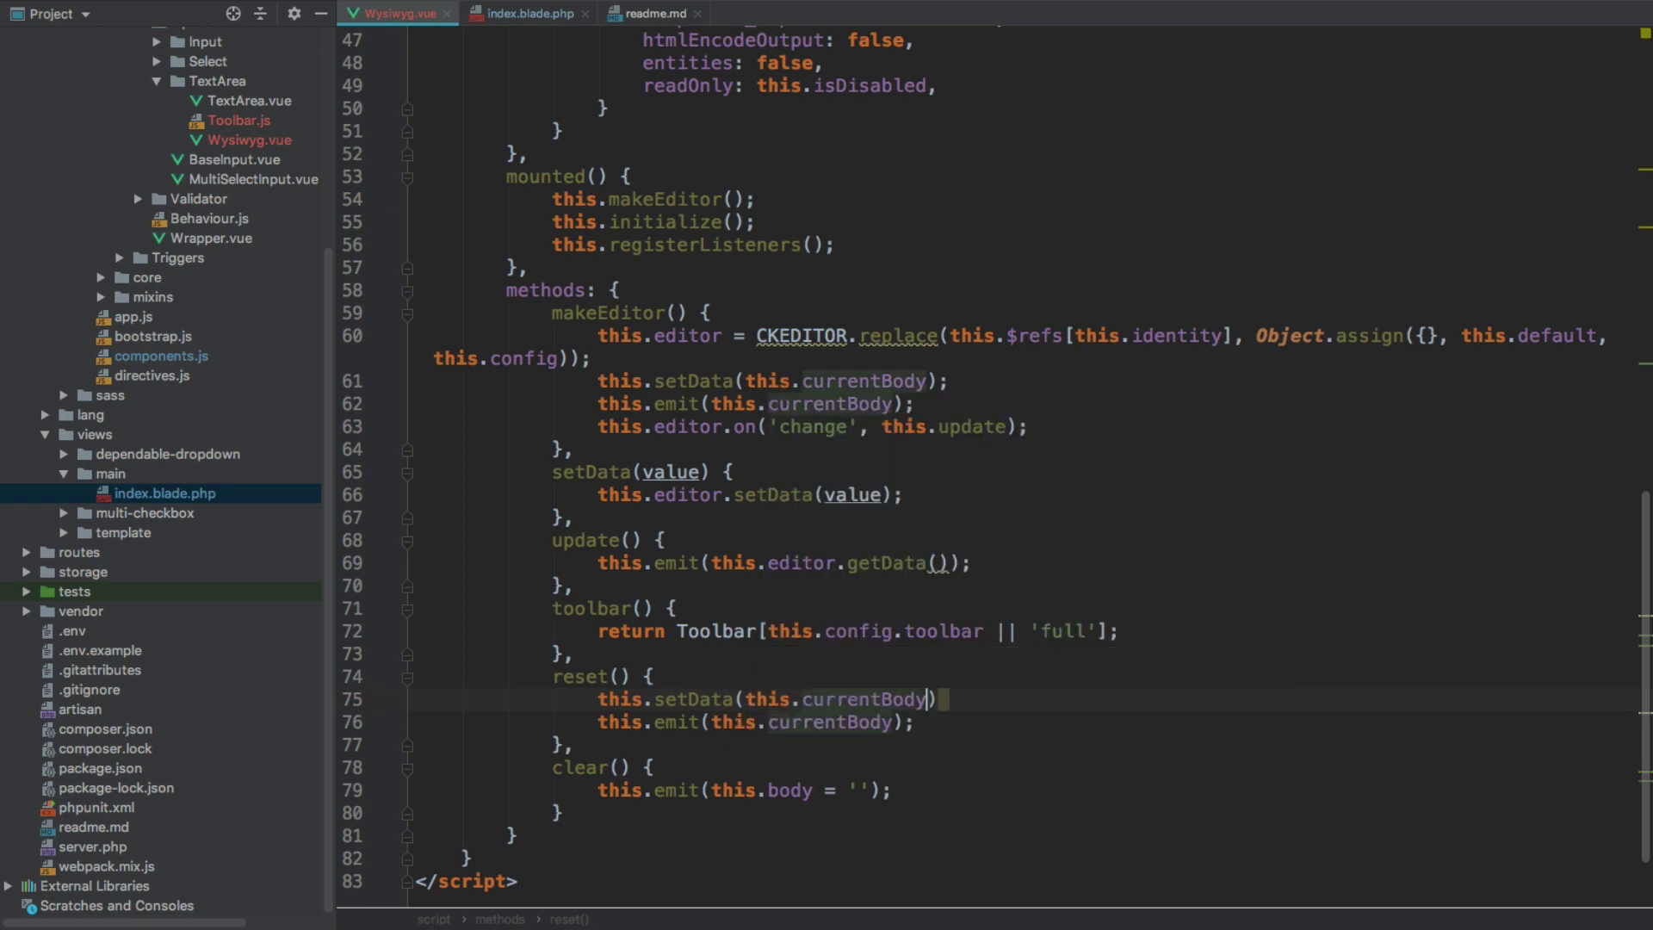
type(");")
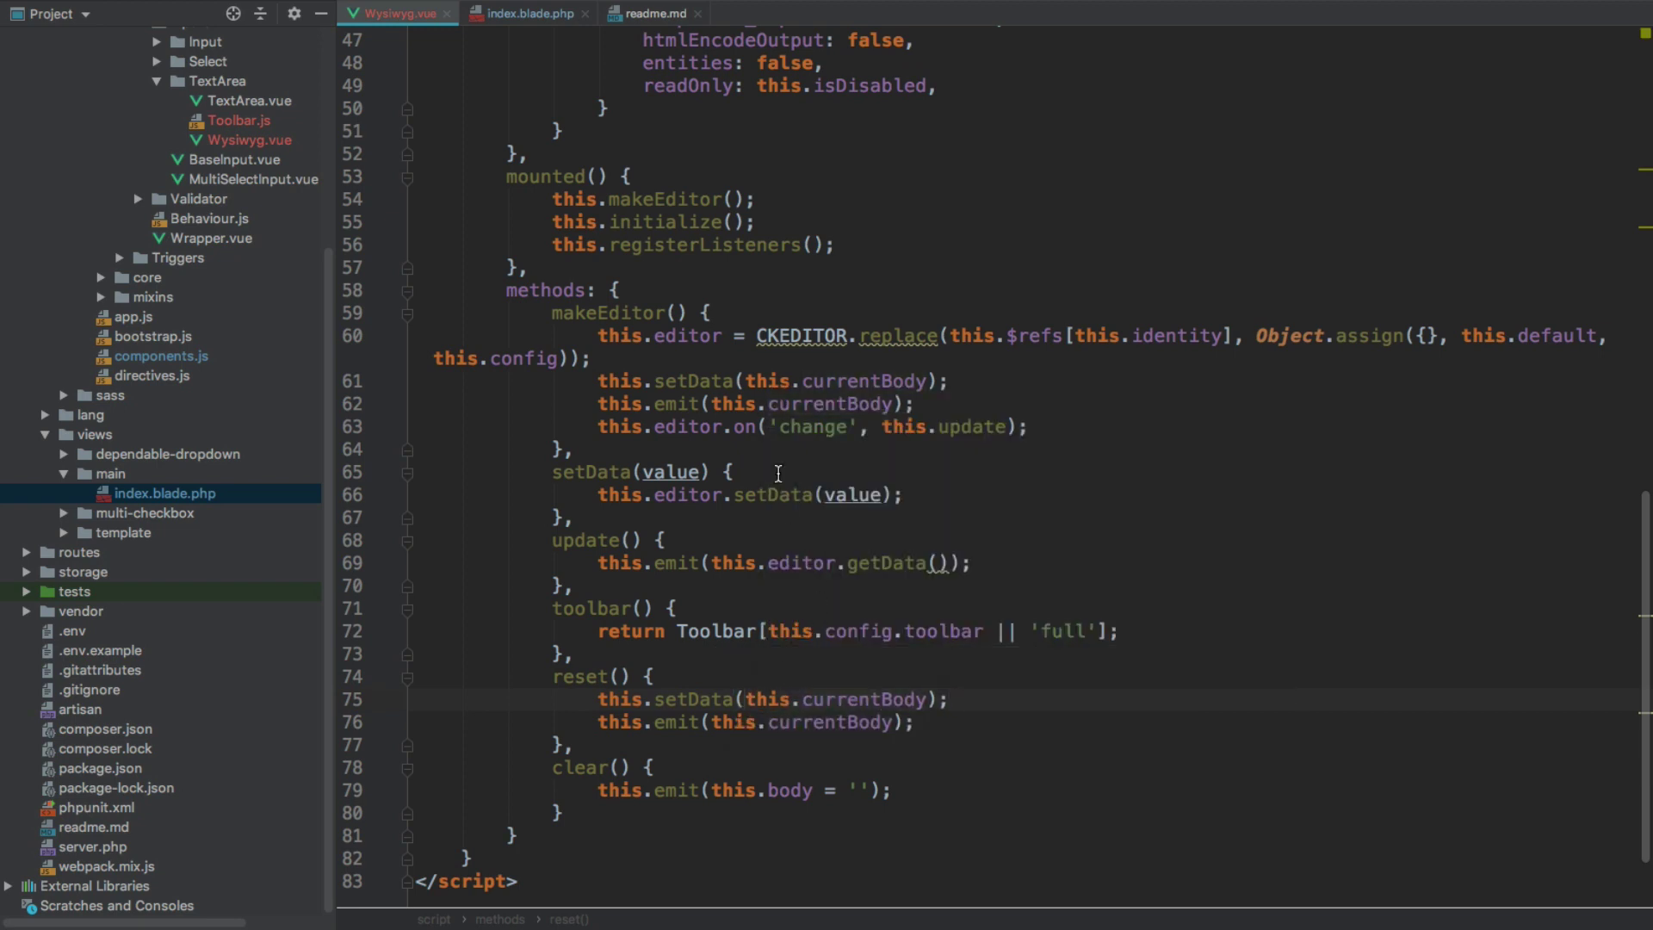
Replace makeEditor's duplicated setData and emit lines with this.reset()
left_click_drag(599, 382, 956, 402)
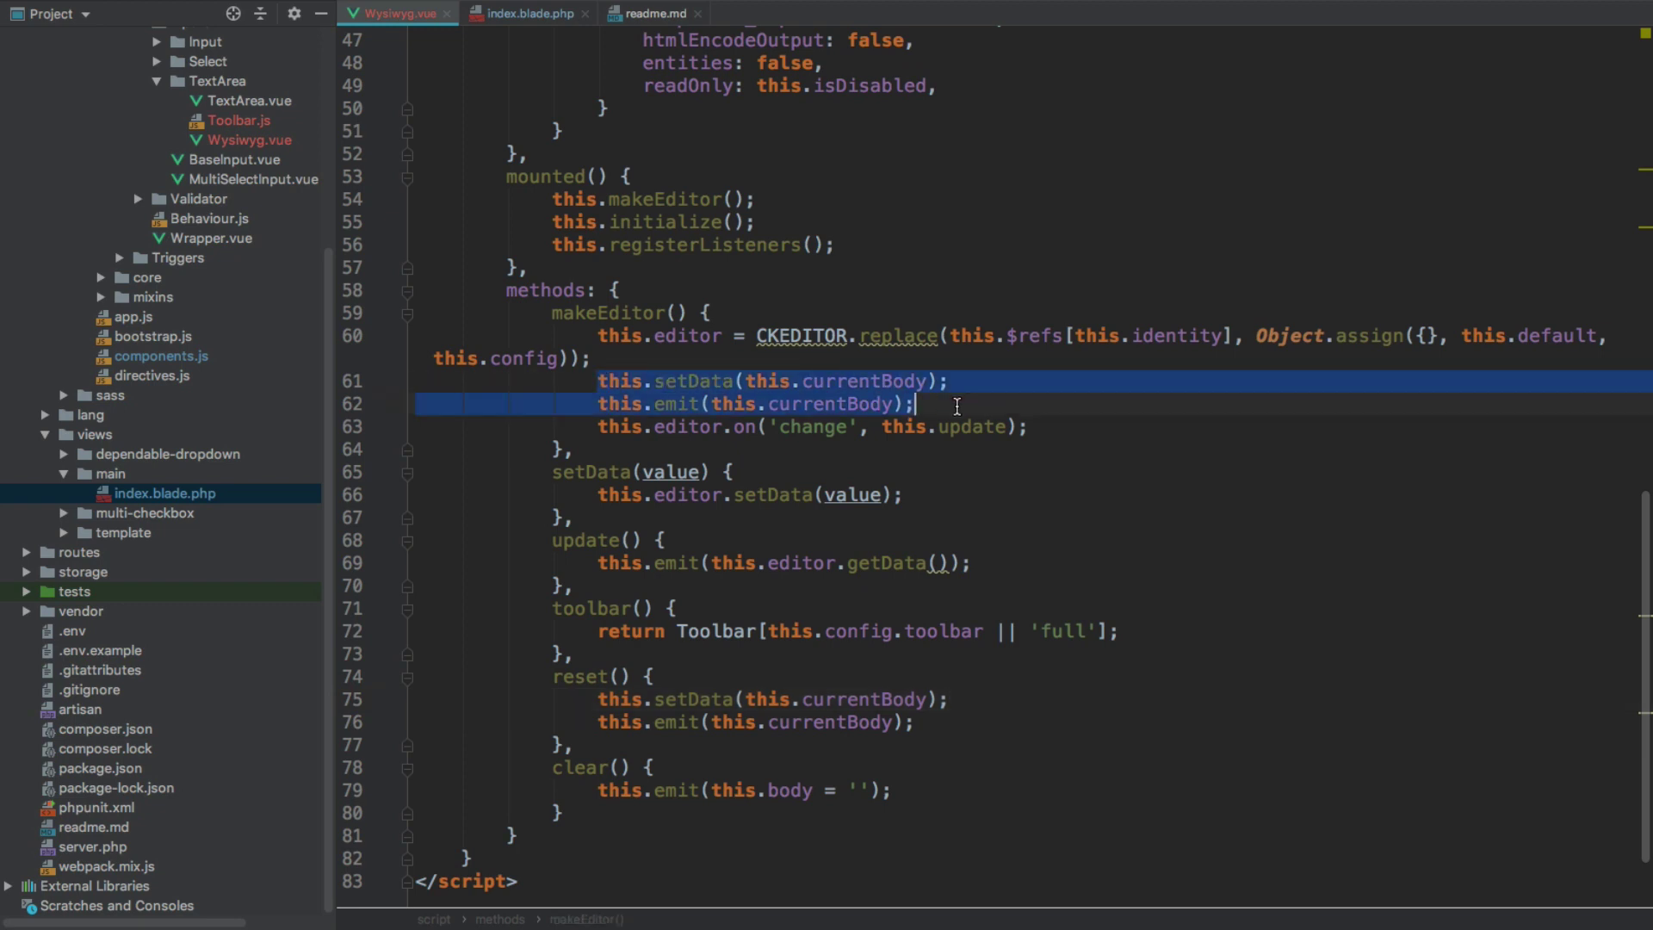
left_click(922, 722)
left_click_drag(922, 722, 597, 699)
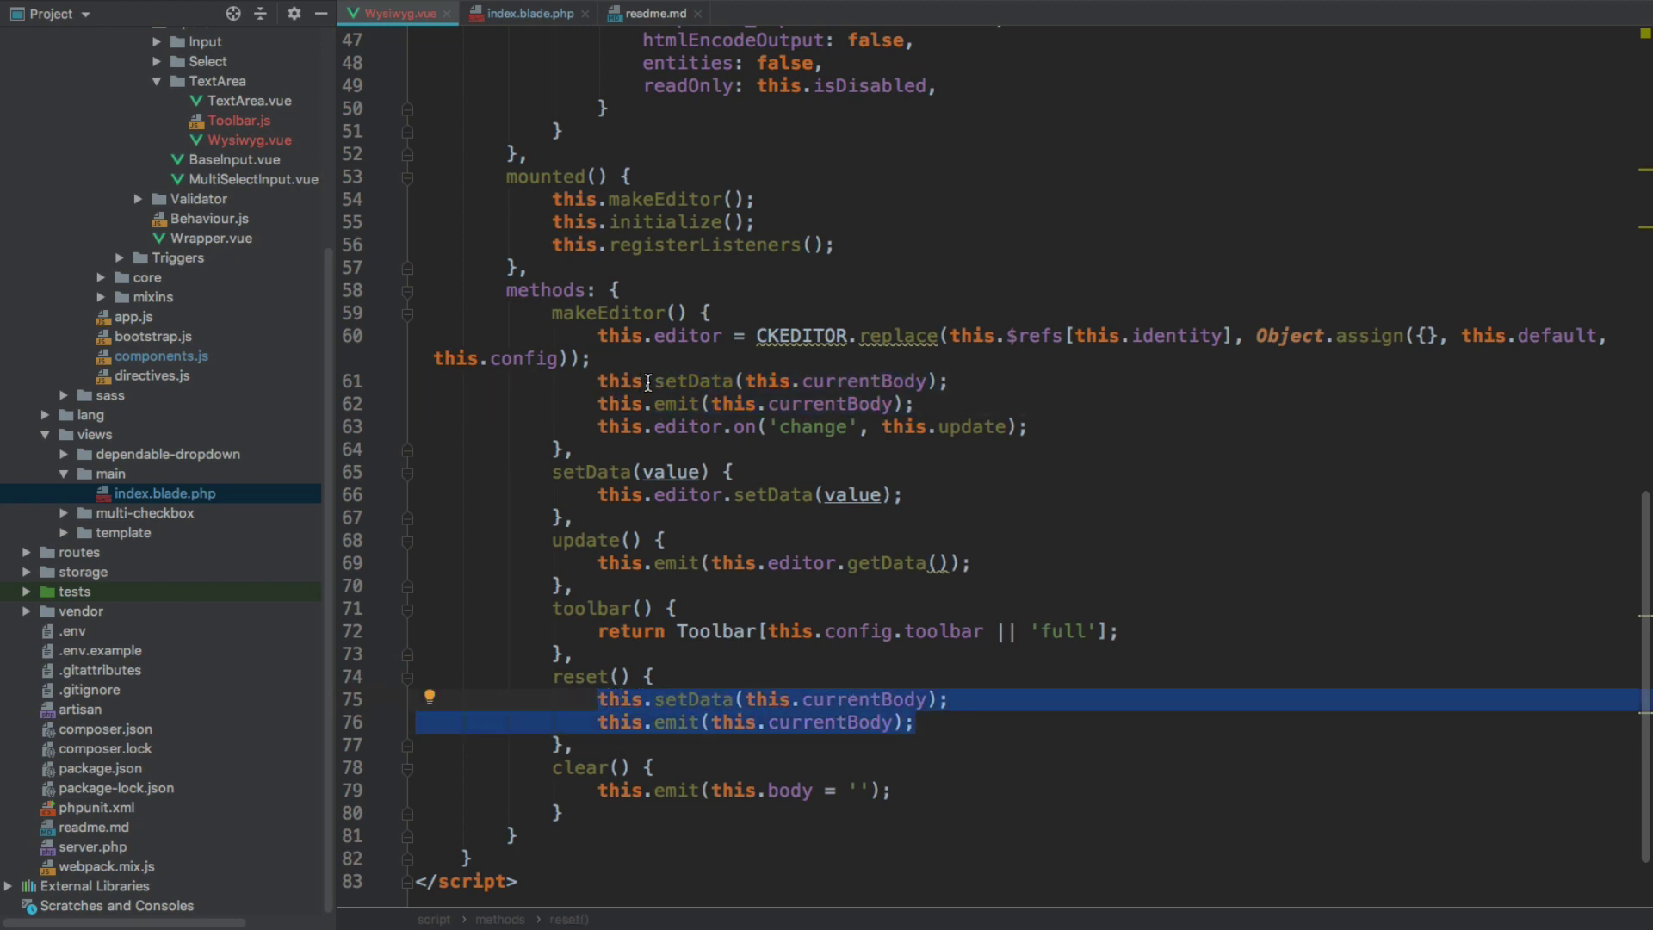
left_click(583, 676)
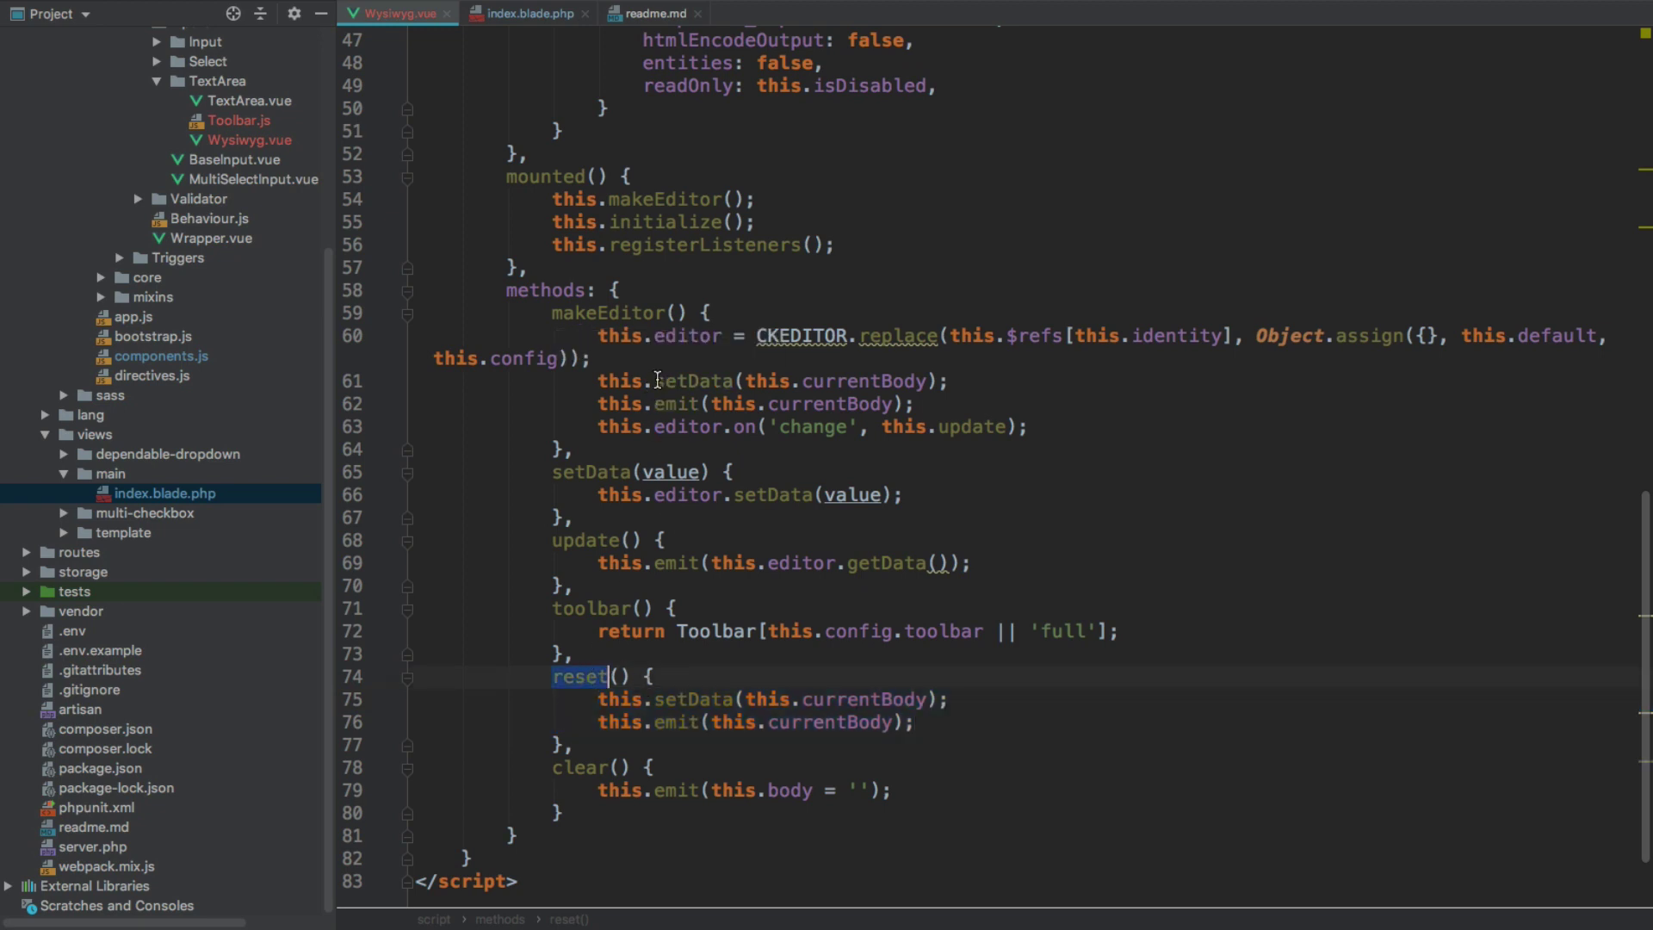
left_click_drag(654, 382, 904, 405)
type("reset")
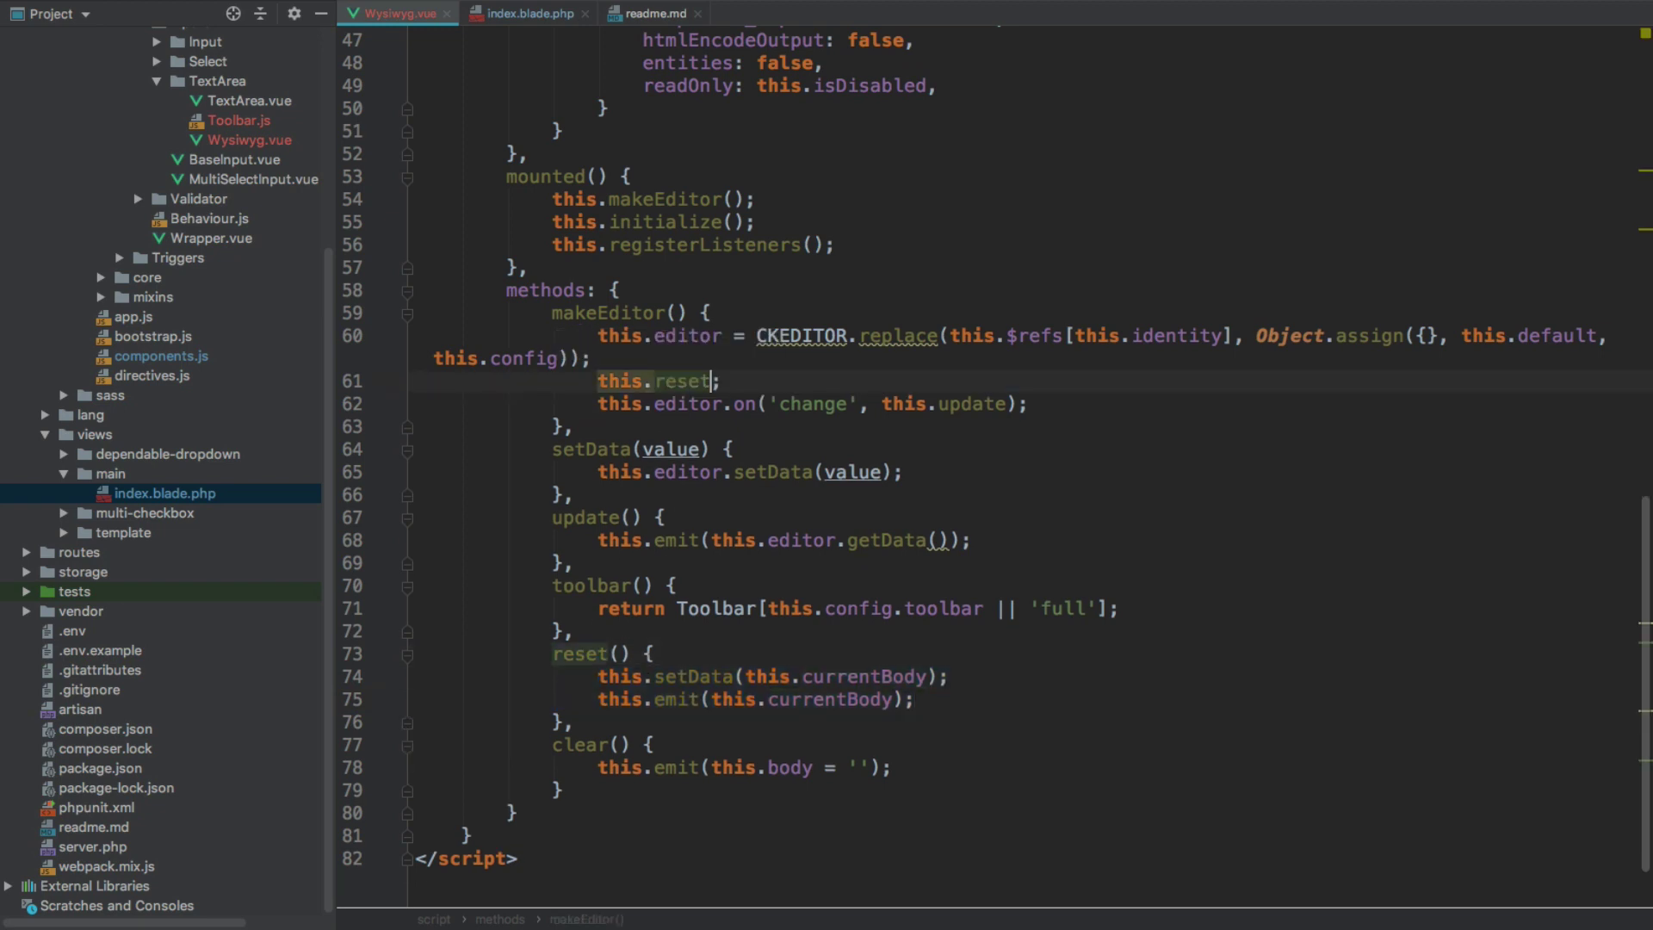
type("(")
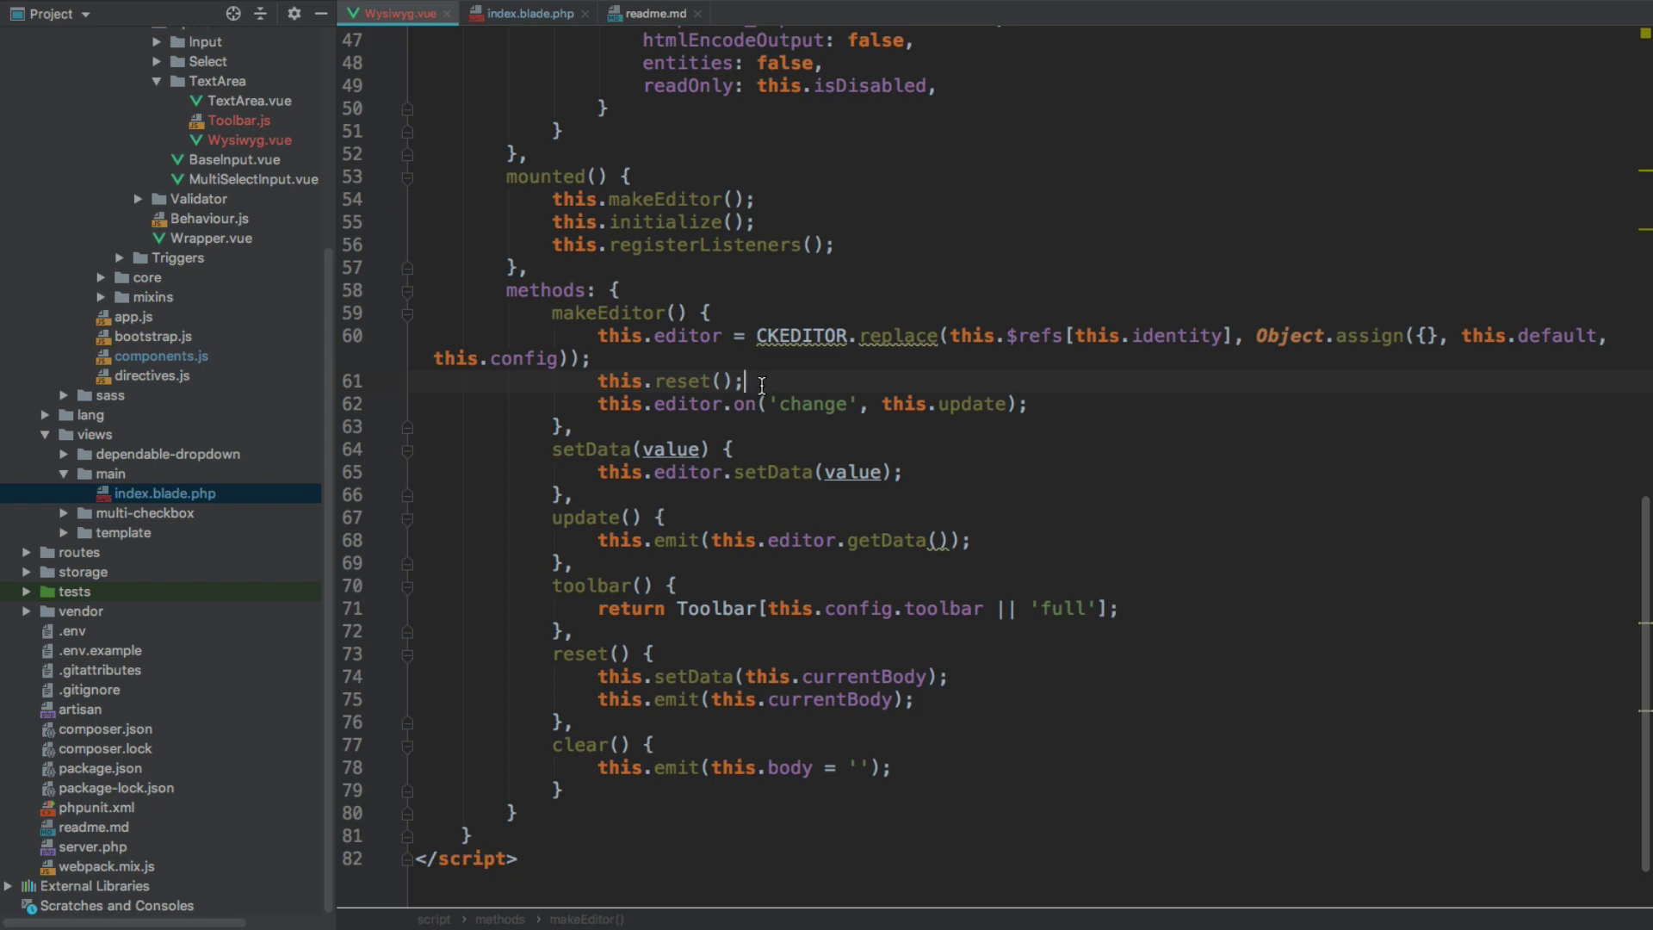
left_click(716, 732)
Make clear() call this.setData('') and emit an empty string
left_click(730, 748)
key("Return")
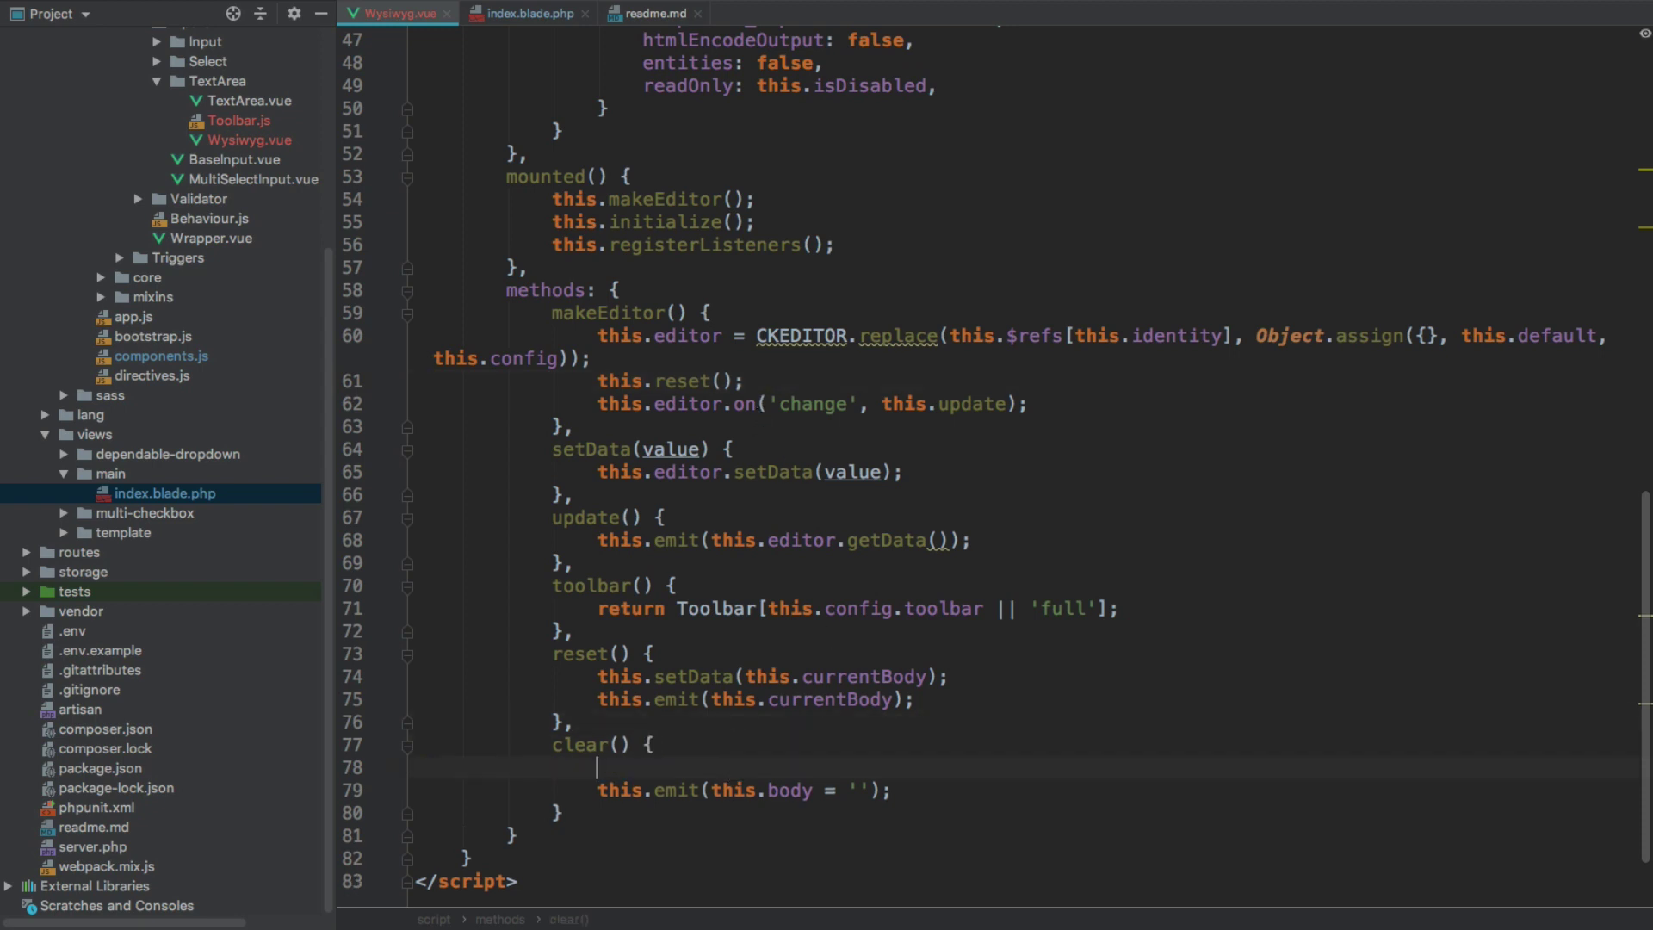
type("this.setData('');")
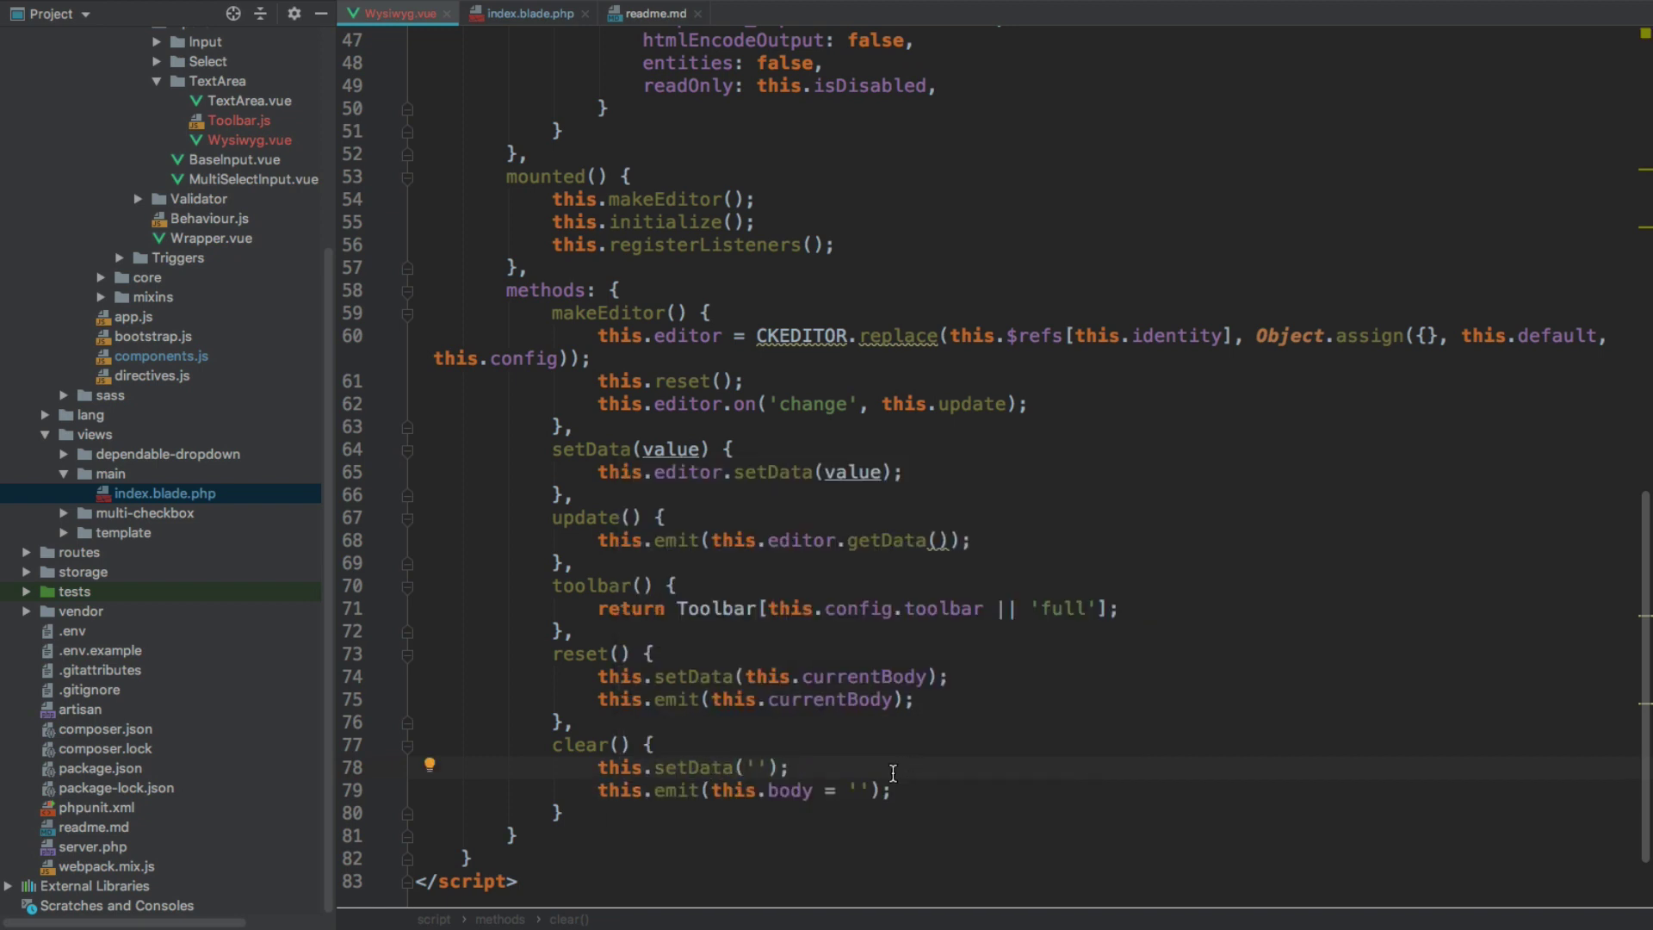
left_click_drag(850, 790, 710, 790)
key("BackSpace")
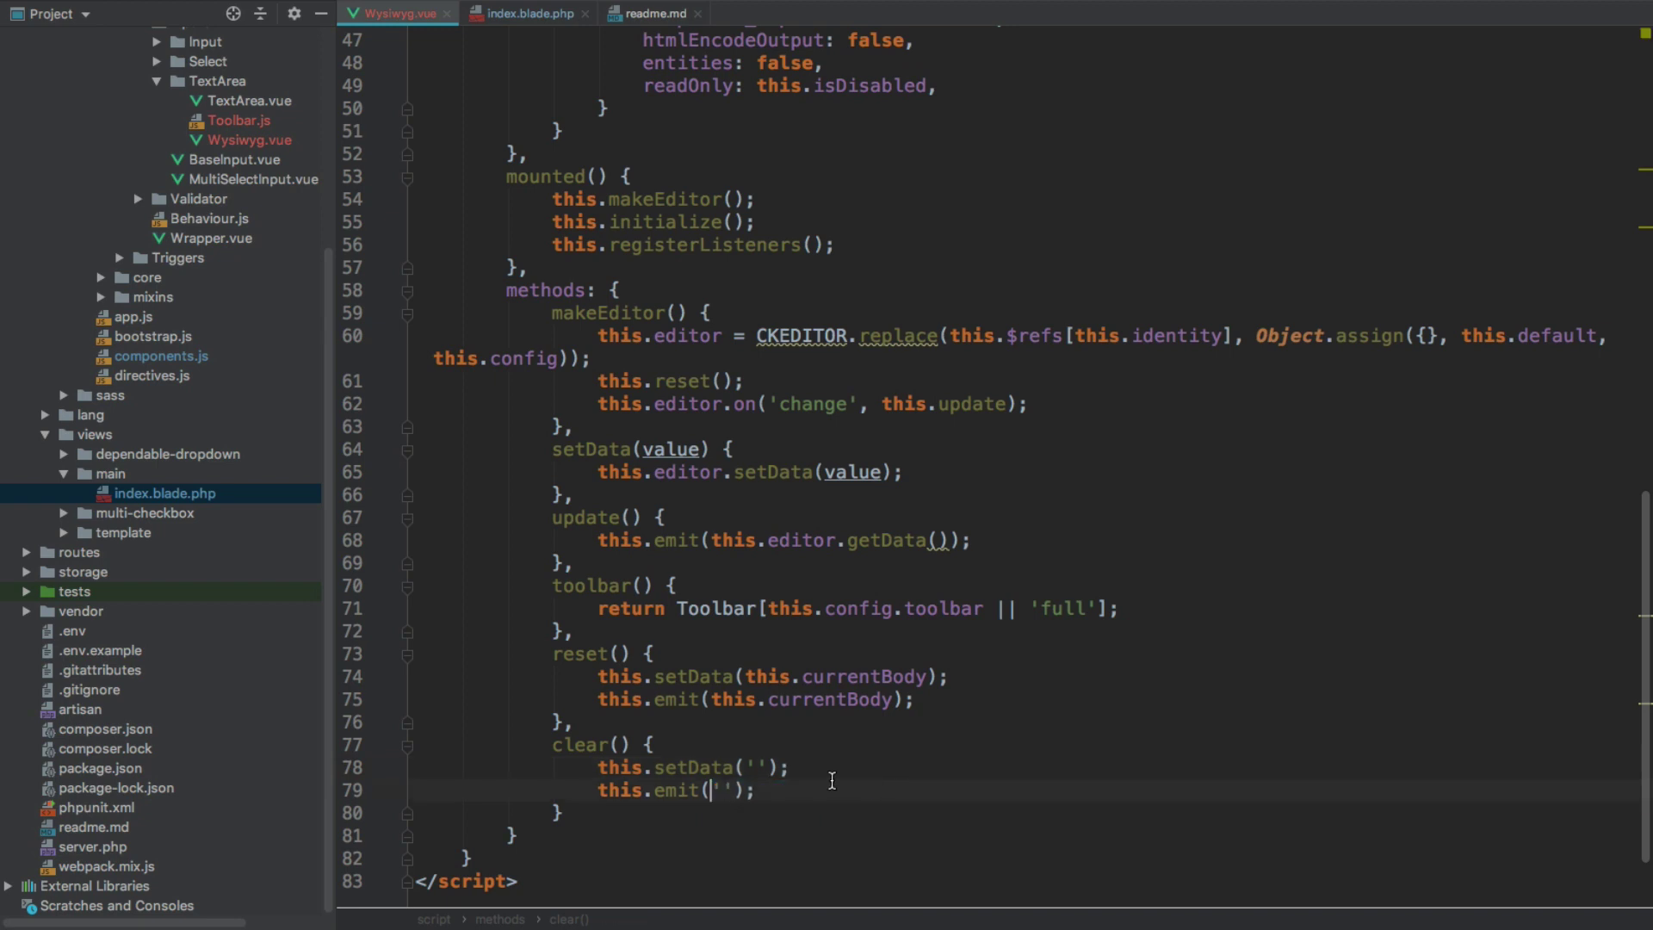
scroll(832, 777, "down", 2)
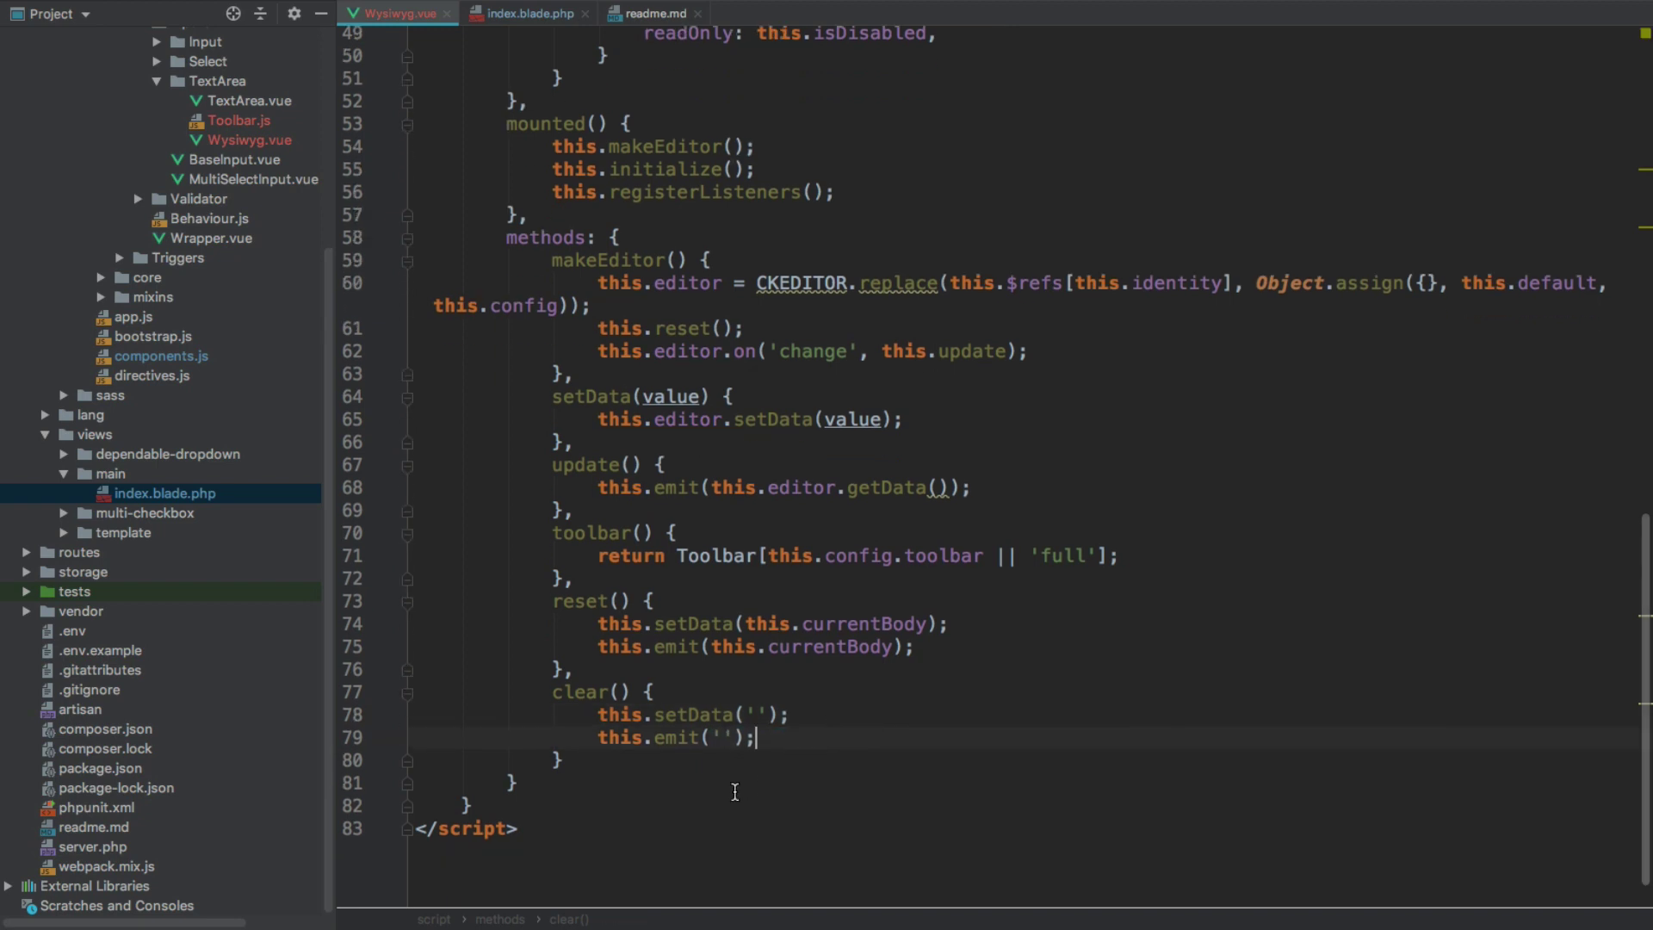
left_click(560, 759)
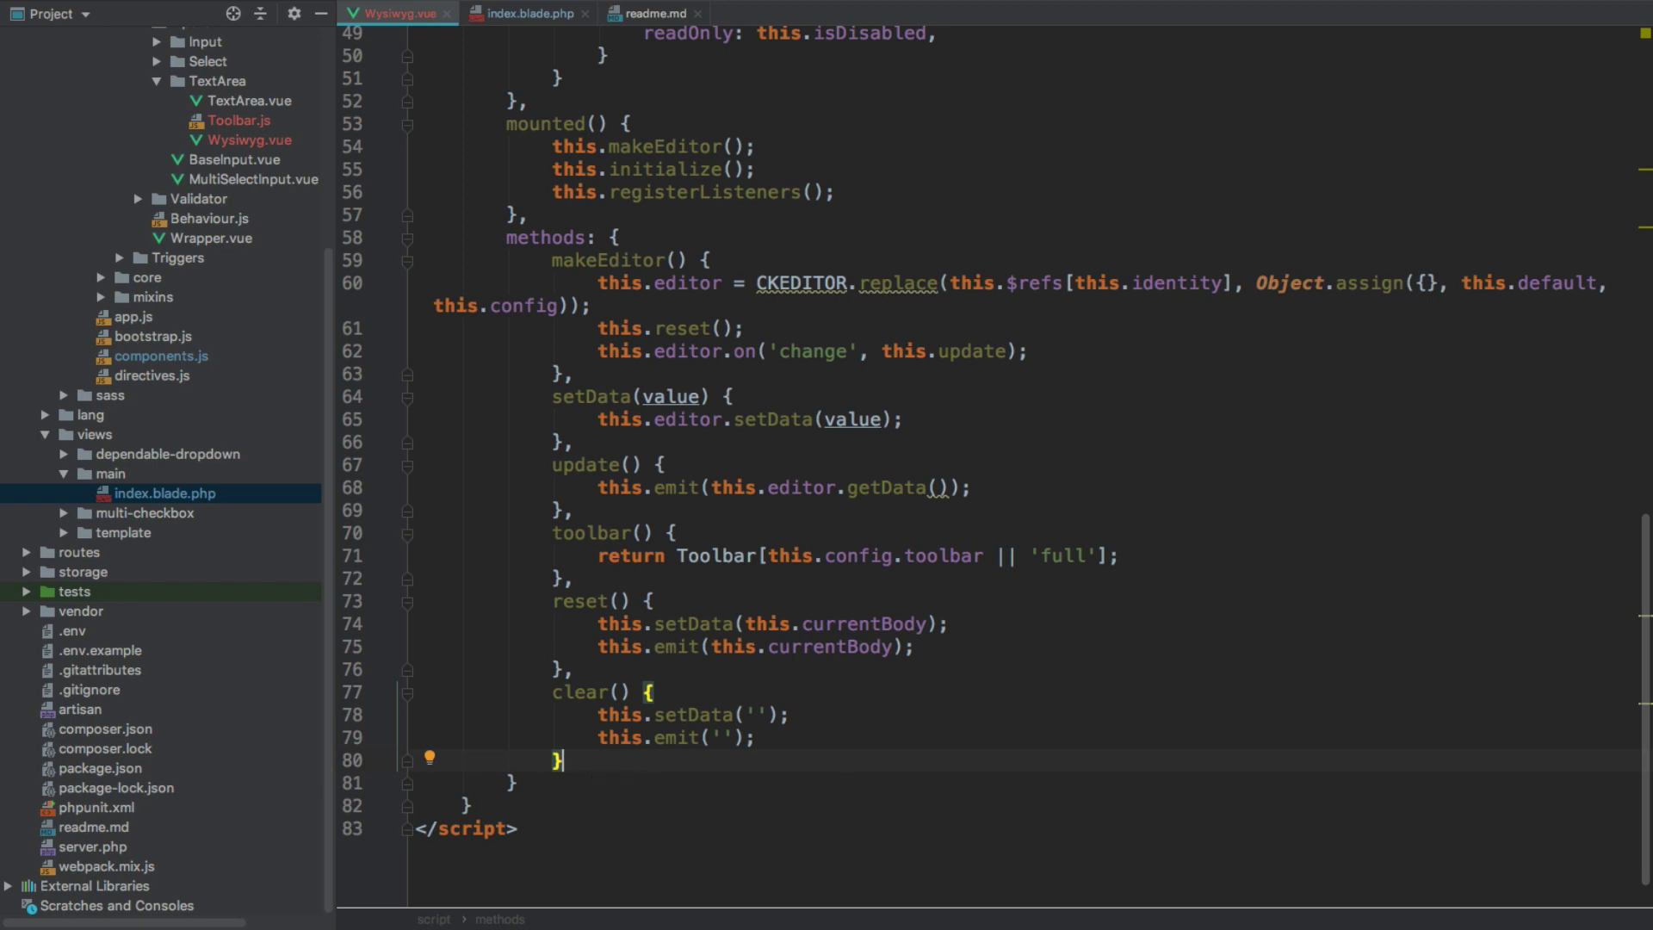
Add a watch block with an empty isDisabled watcher after the methods
left_click(603, 783)
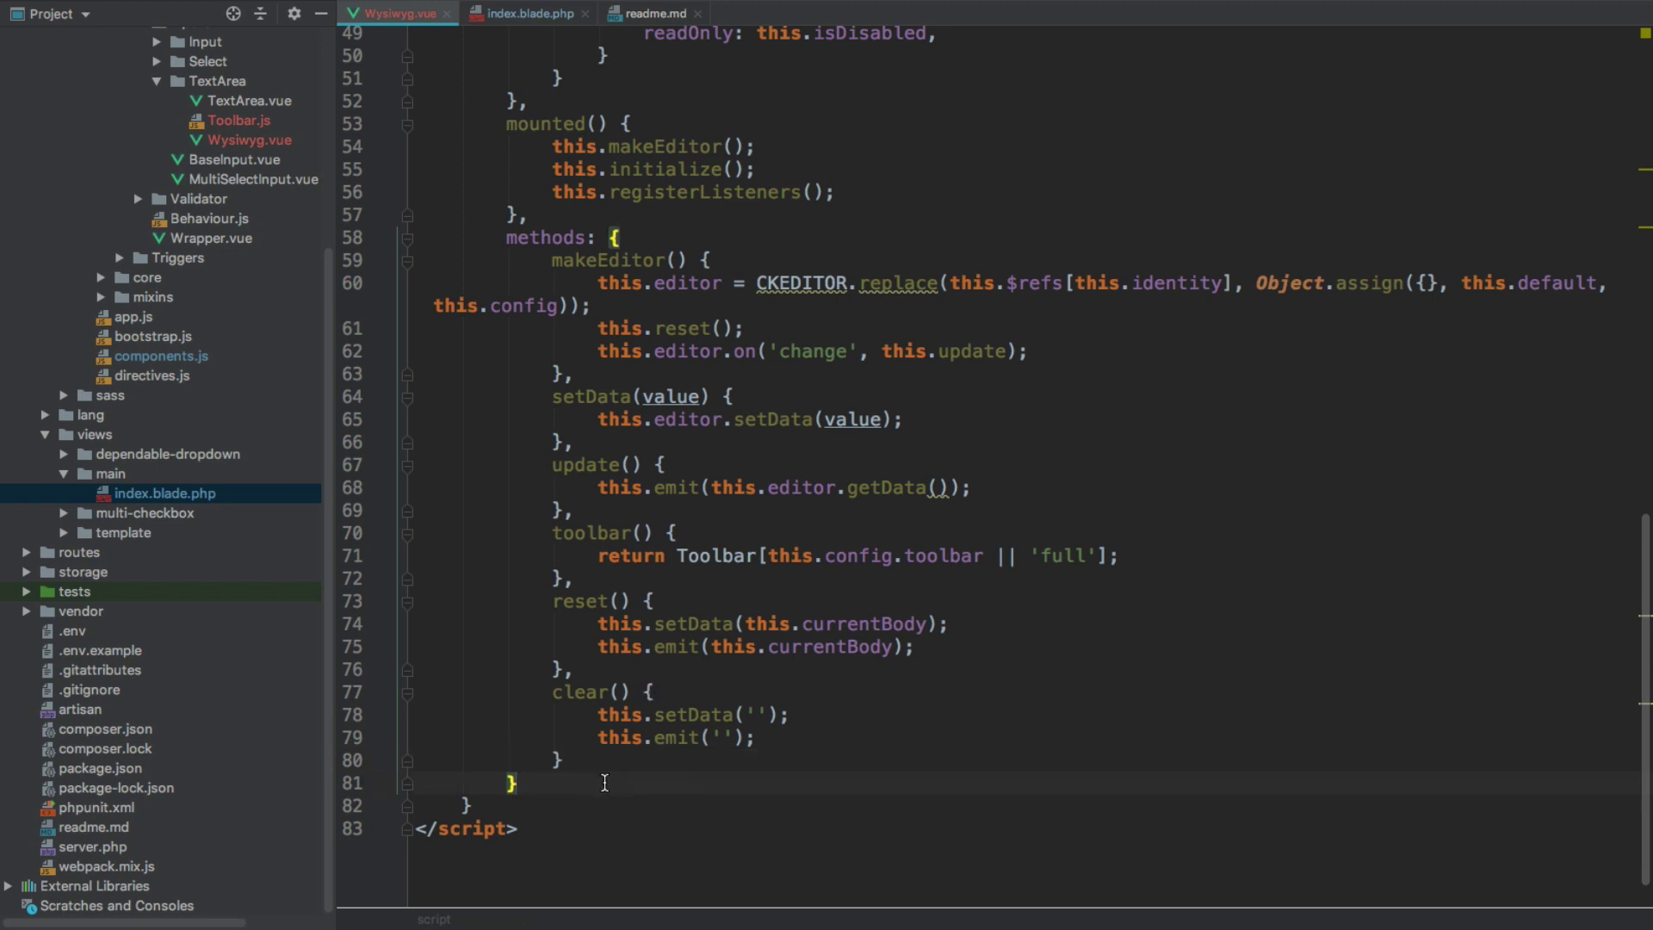
type(",")
key("Return")
type("wa")
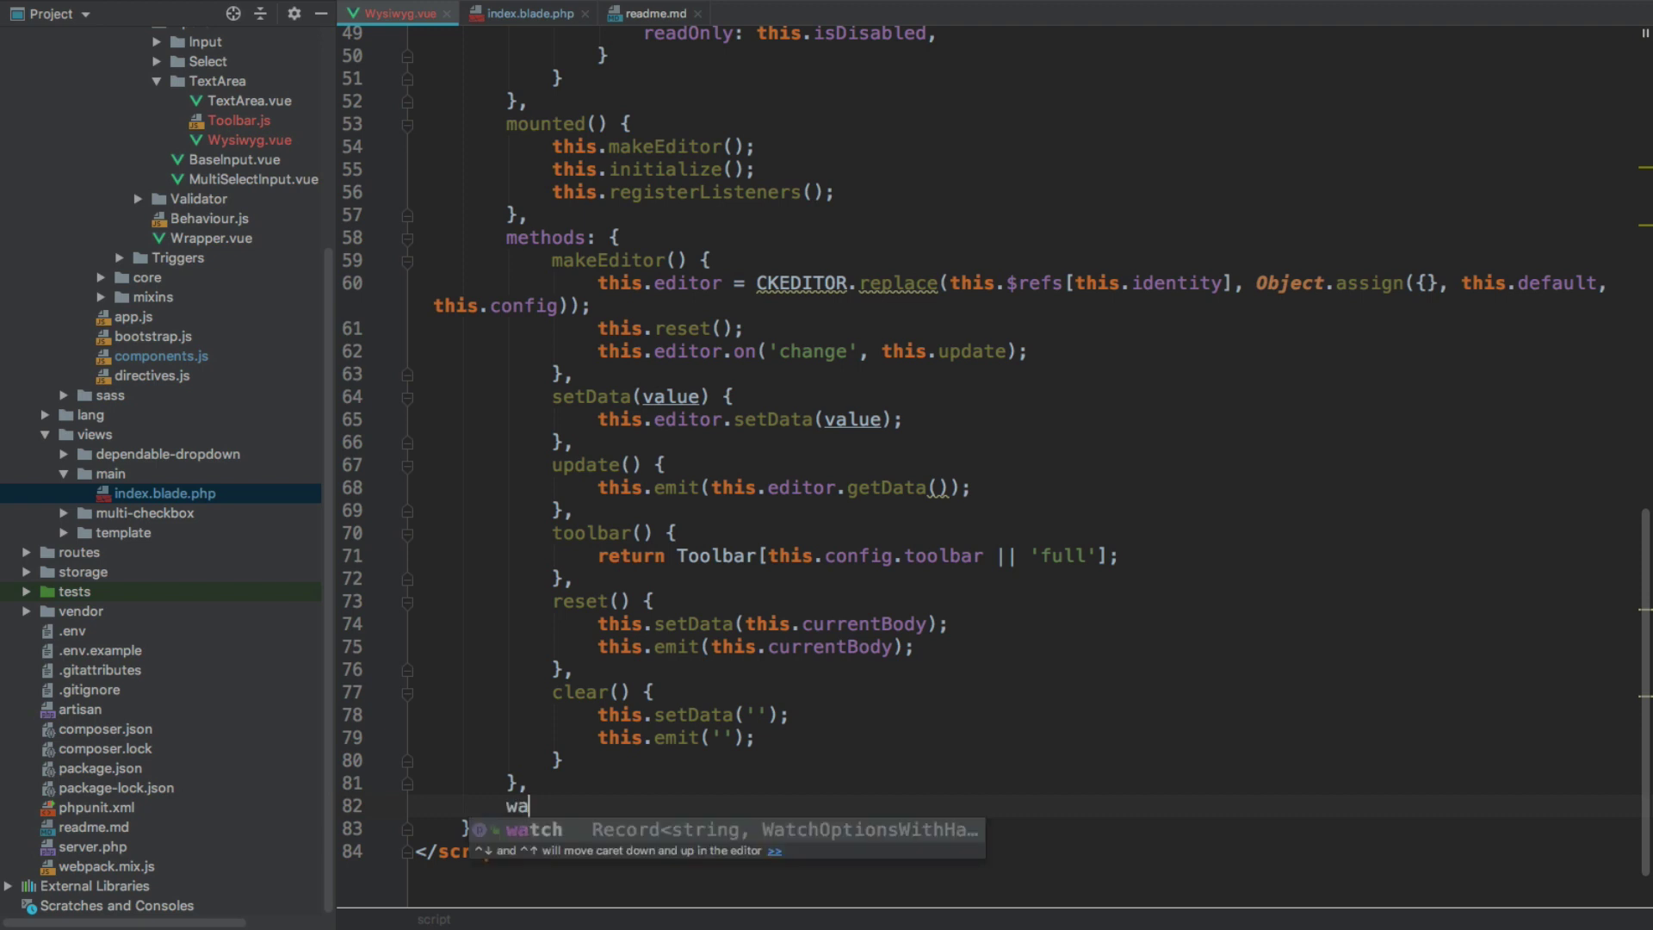
type("tch: {")
key("Return")
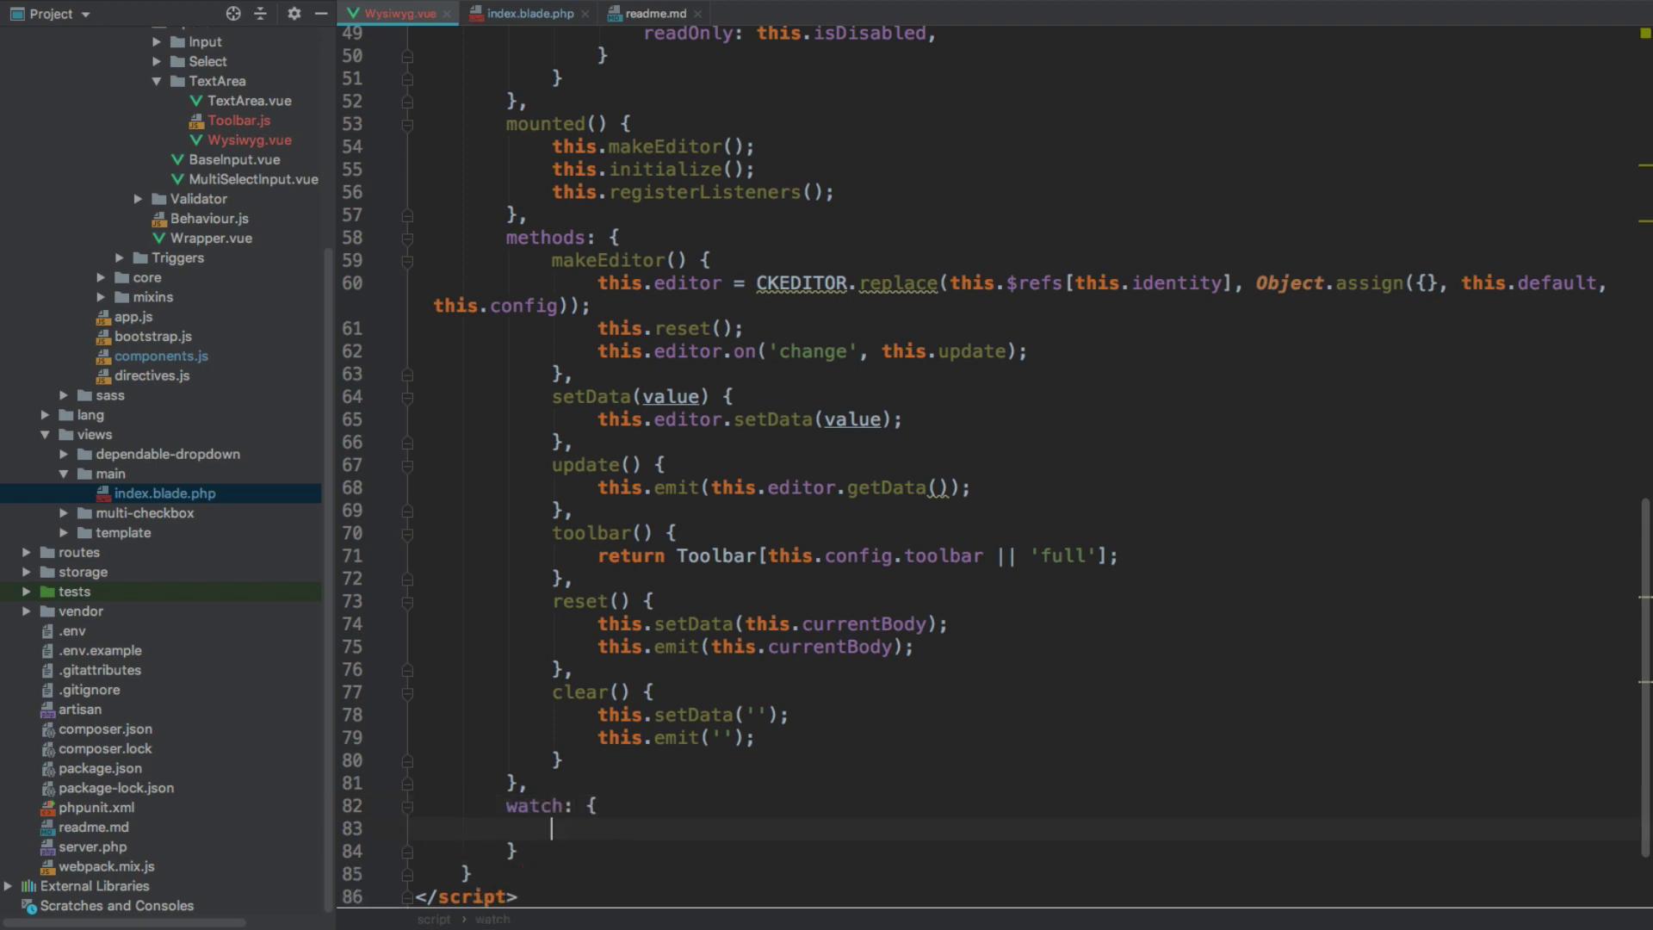
type("isDisabled() {")
key("Return")
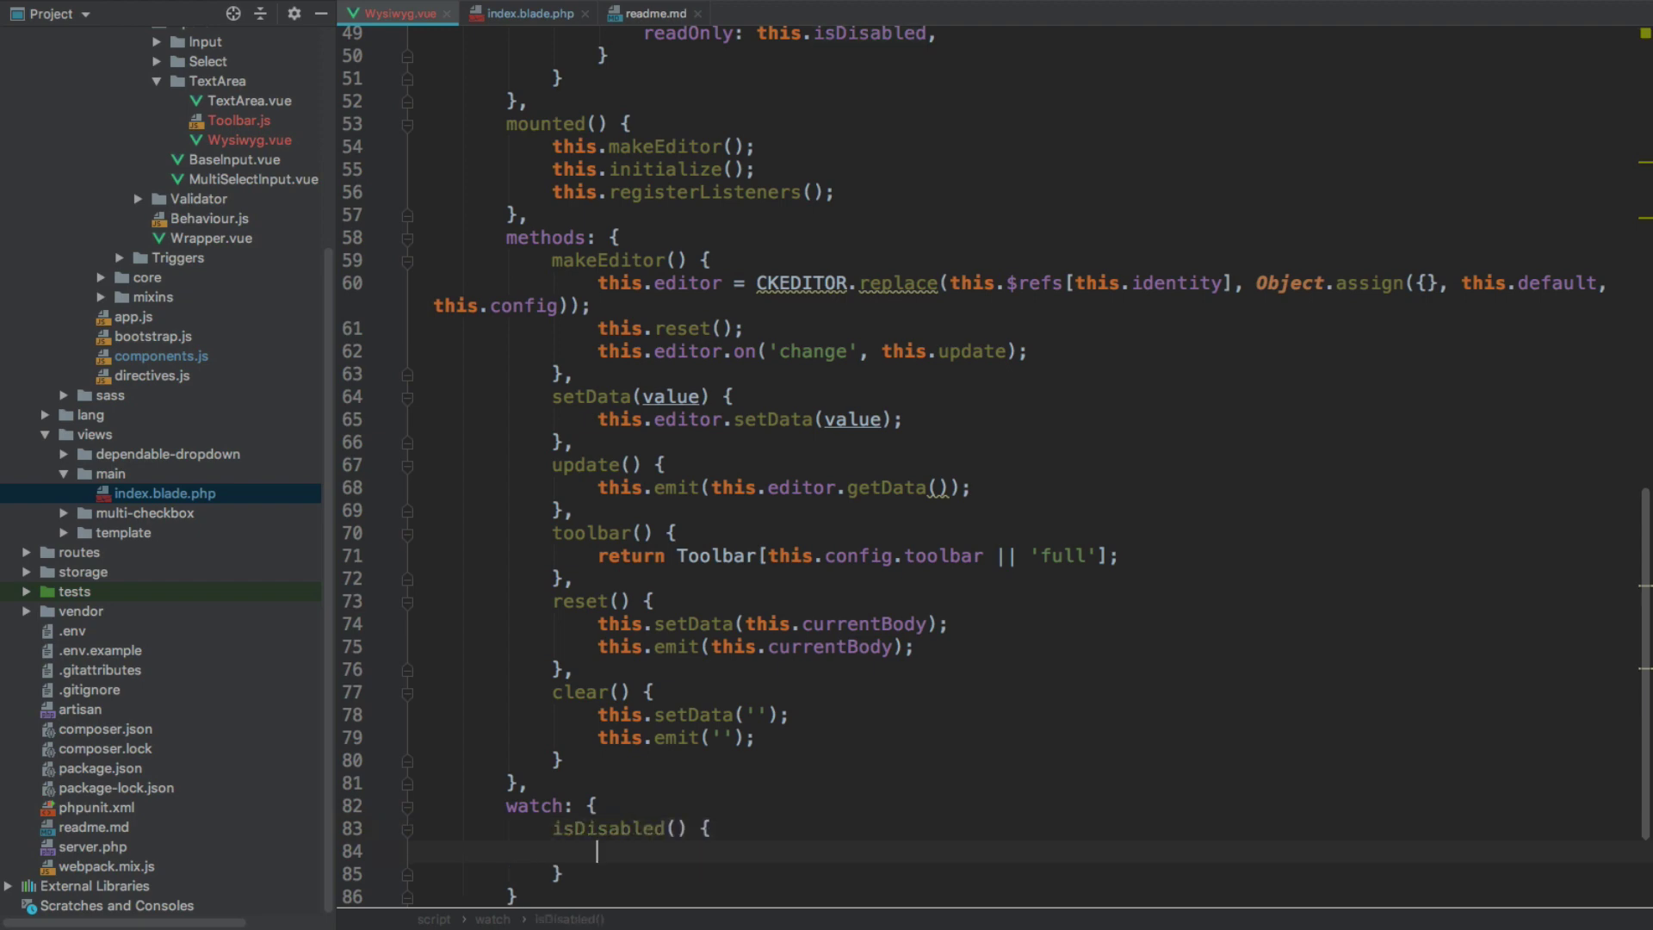
scroll(725, 615, "up", 10)
scroll(724, 615, "up", 1)
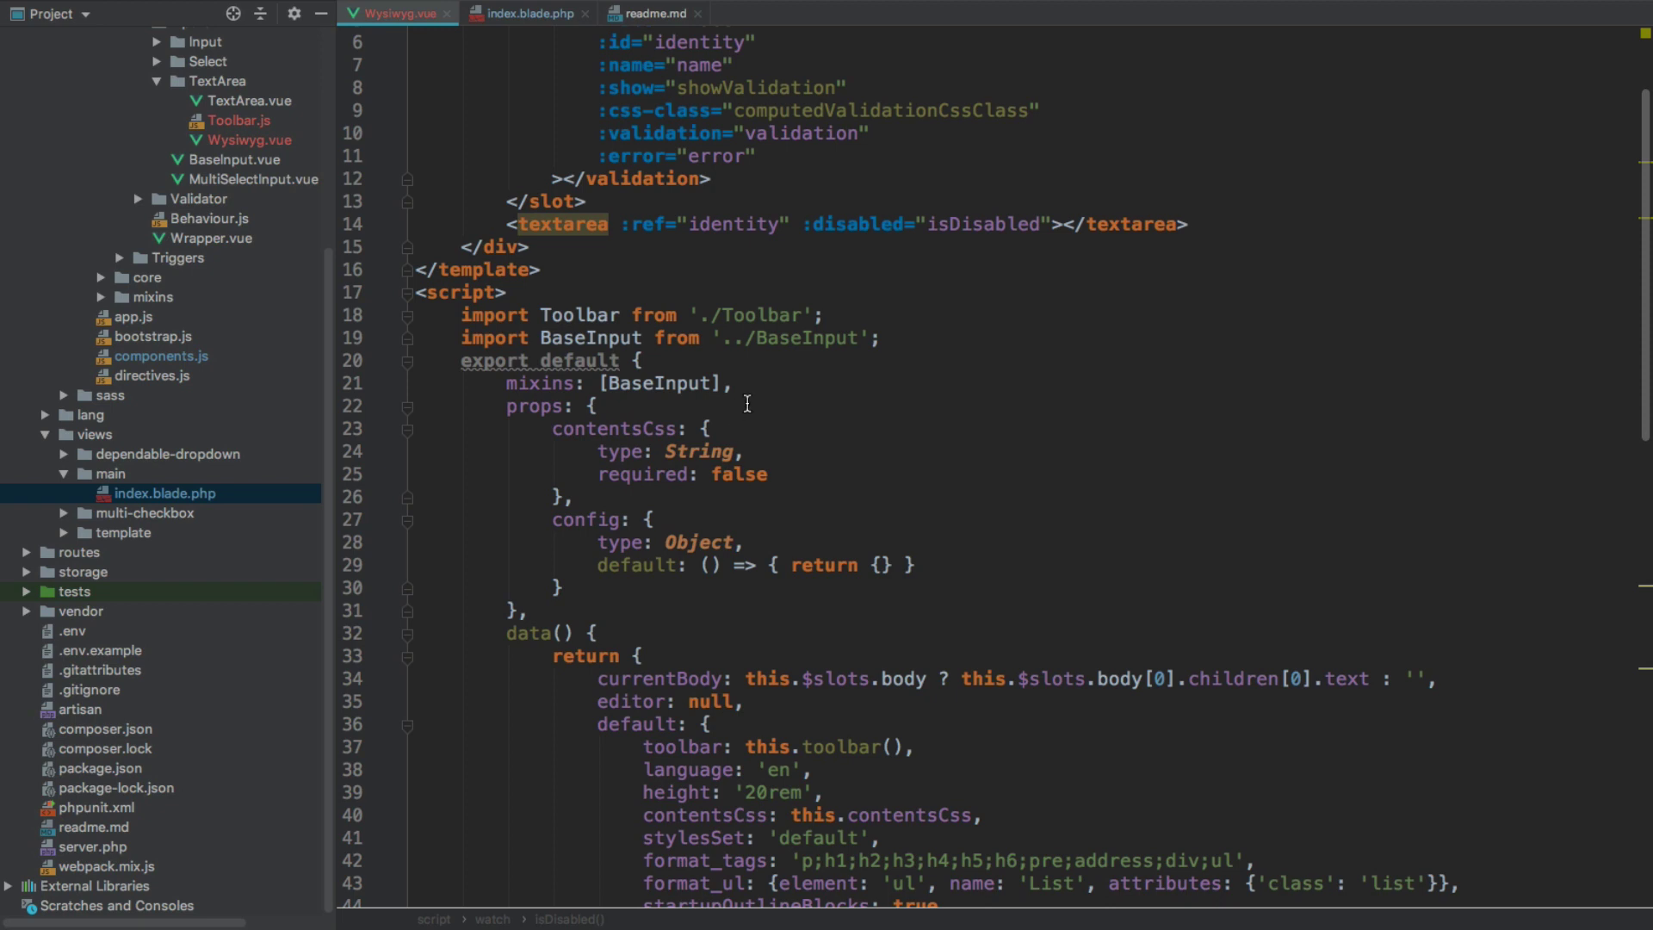
Check the isDisabled property in the BaseInput and Disabler mixins
left_click(816, 346, "super")
left_click(636, 105, "super")
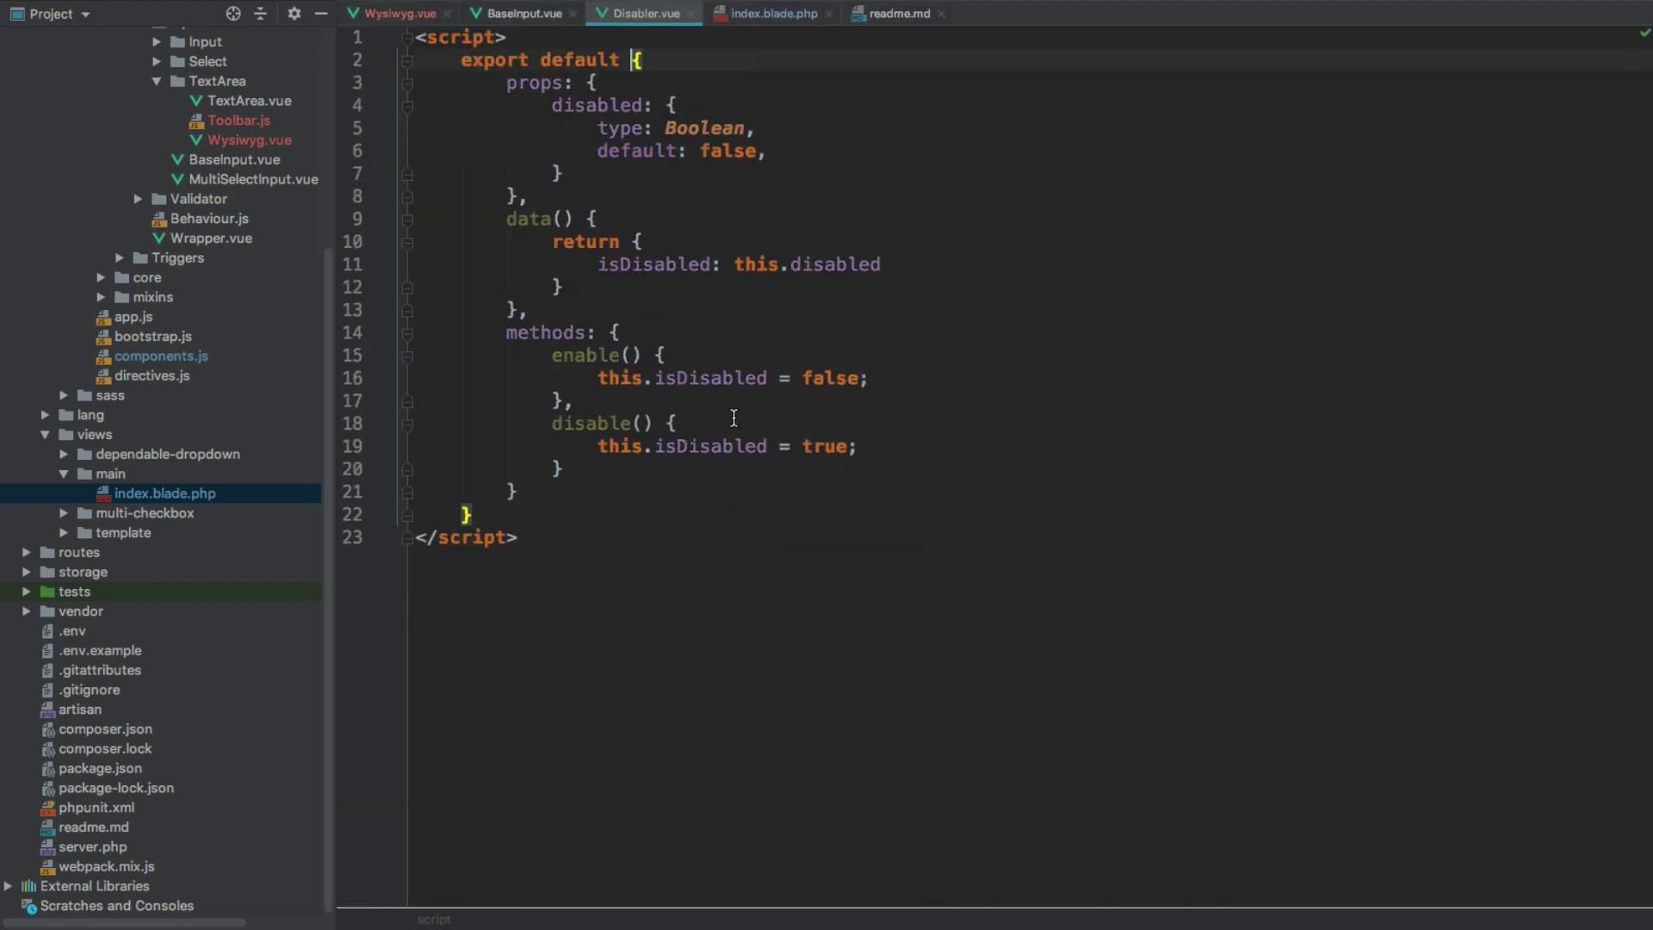
double_click(649, 265)
left_click(691, 14)
left_click(569, 13)
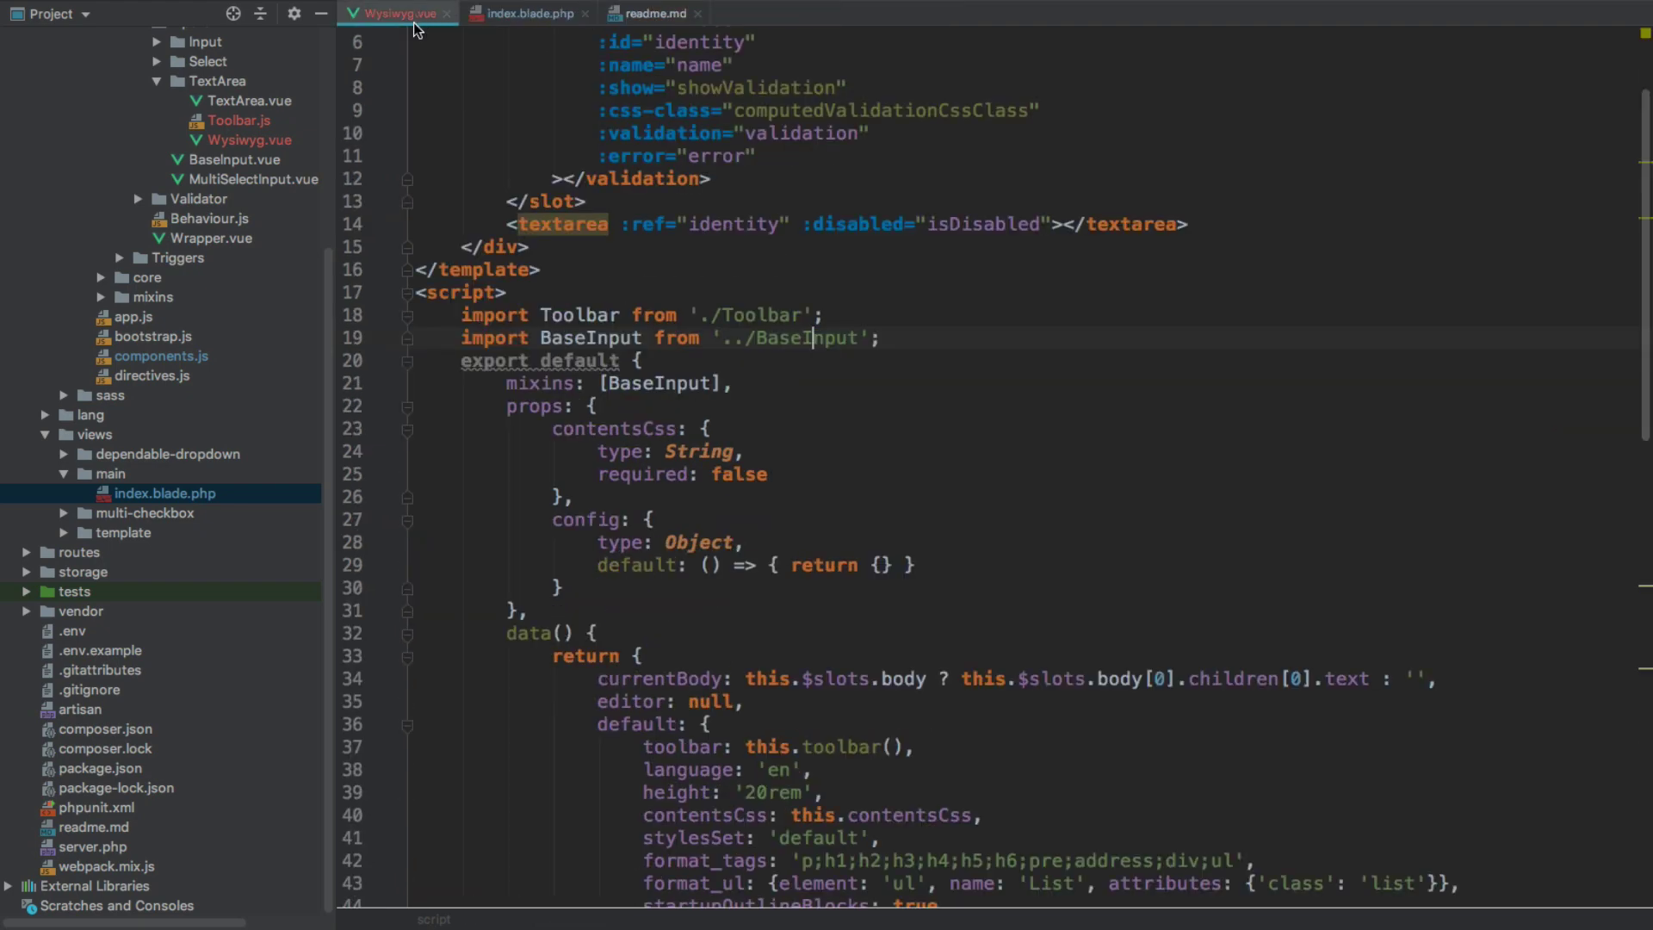
scroll(749, 763, "down", 10)
Write the isDisabled(isReadOnly) watcher body as this.editor.setReadOnly(isReadOnly)
left_click(620, 698)
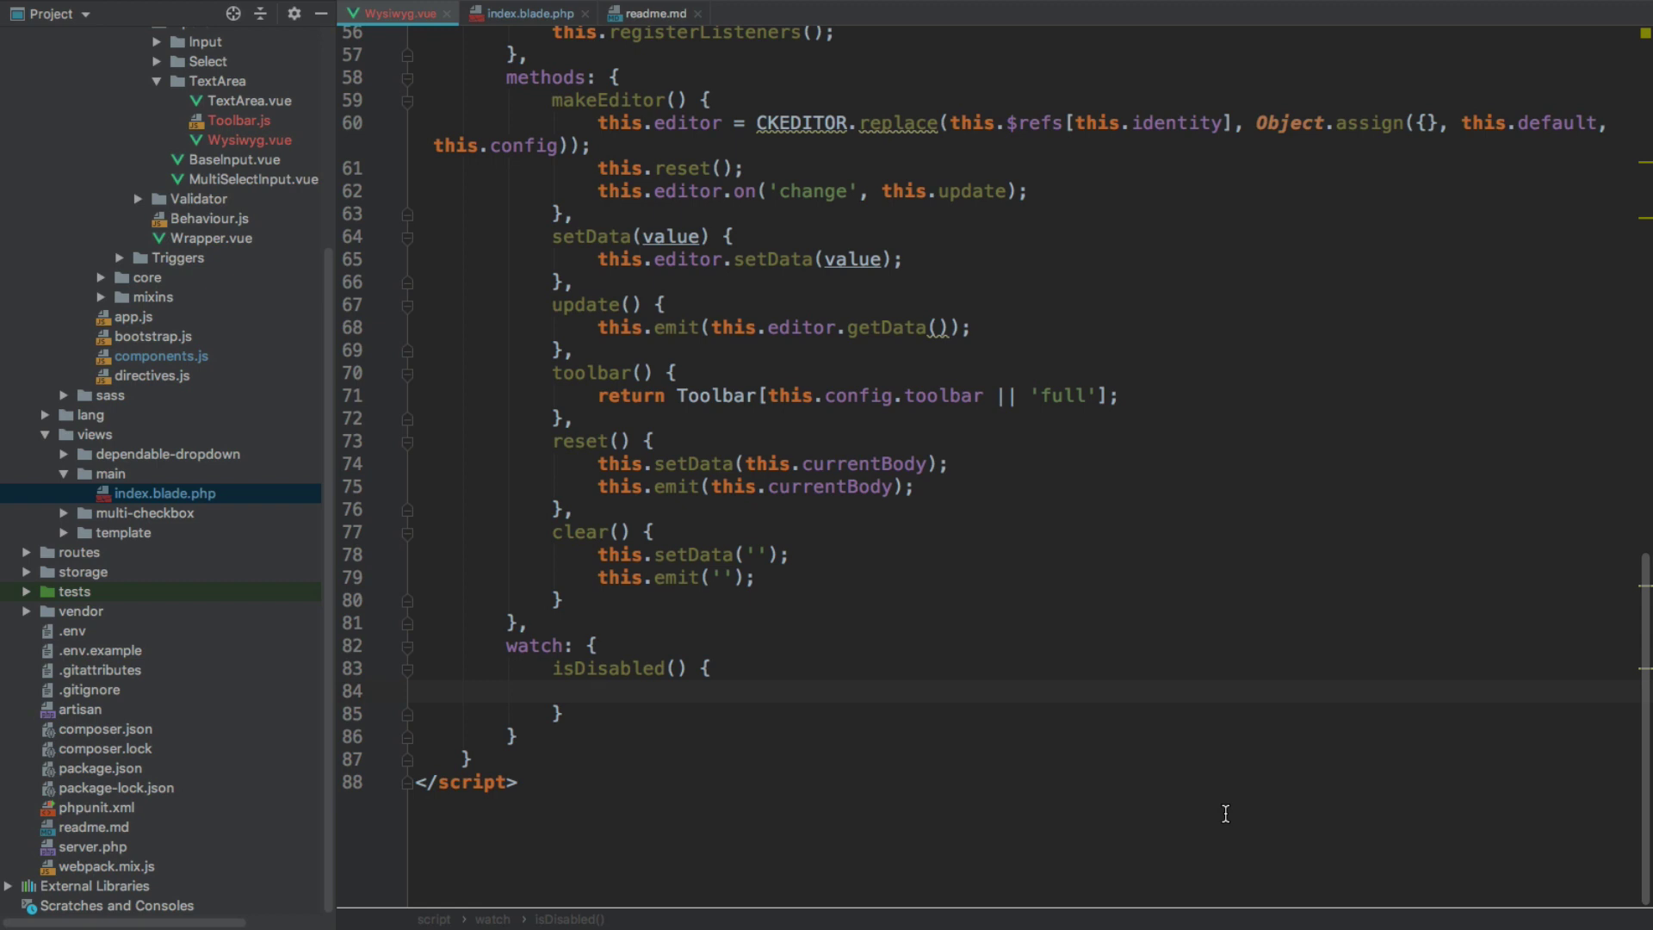
type("this.e")
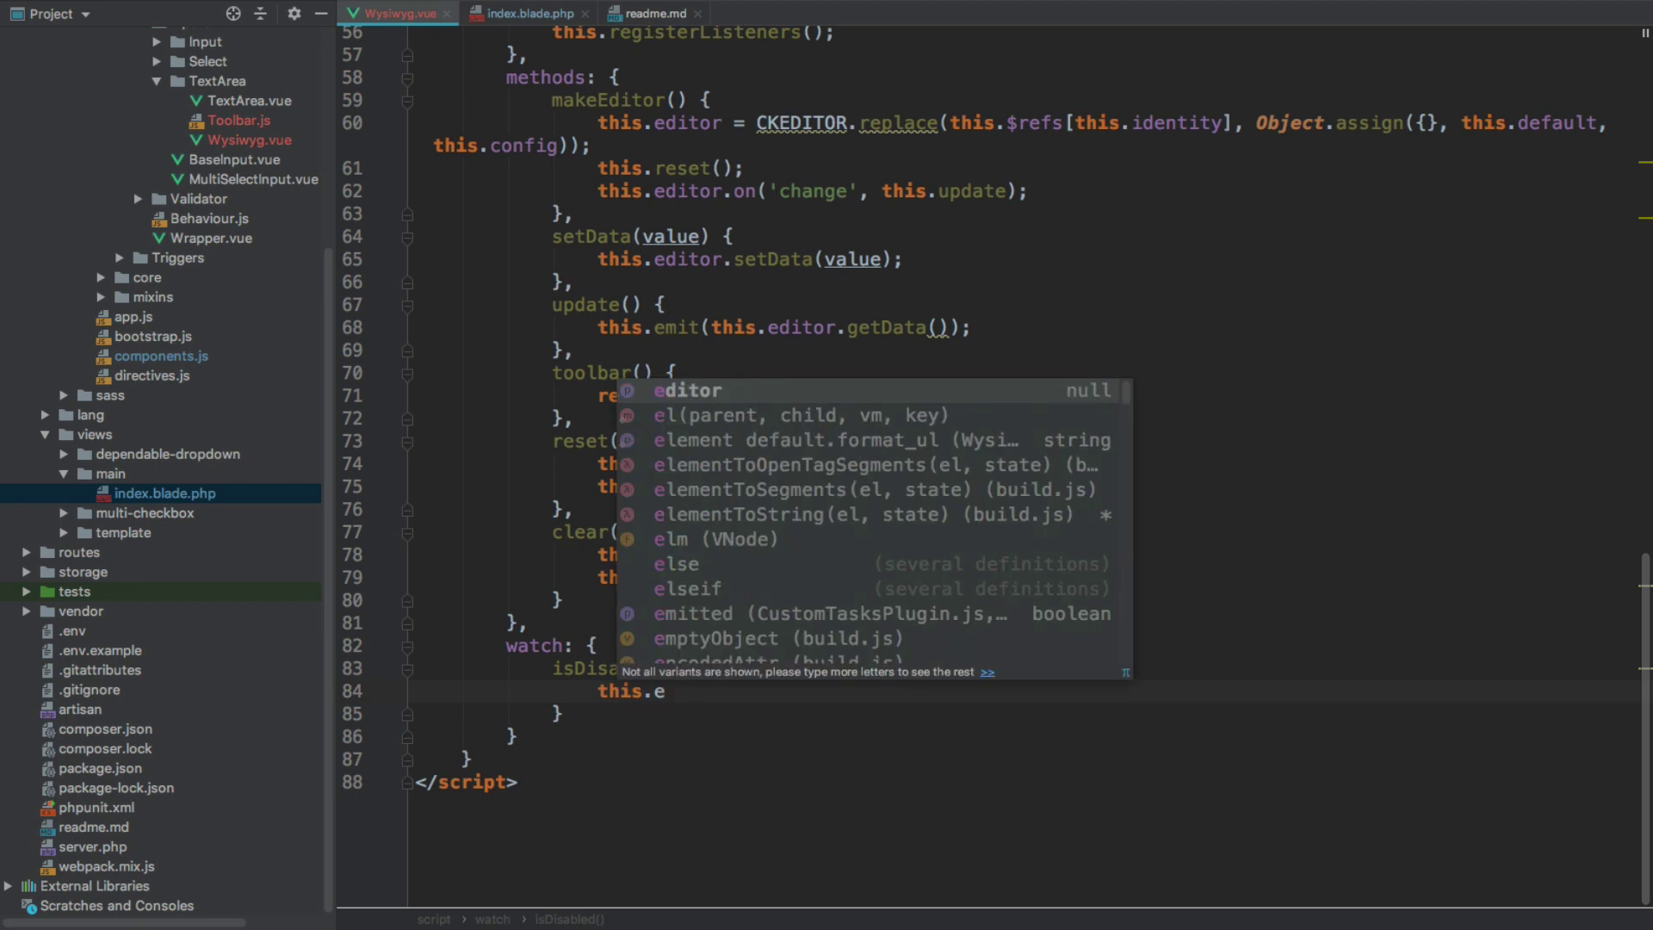
type("d(")
key("BackSpace")
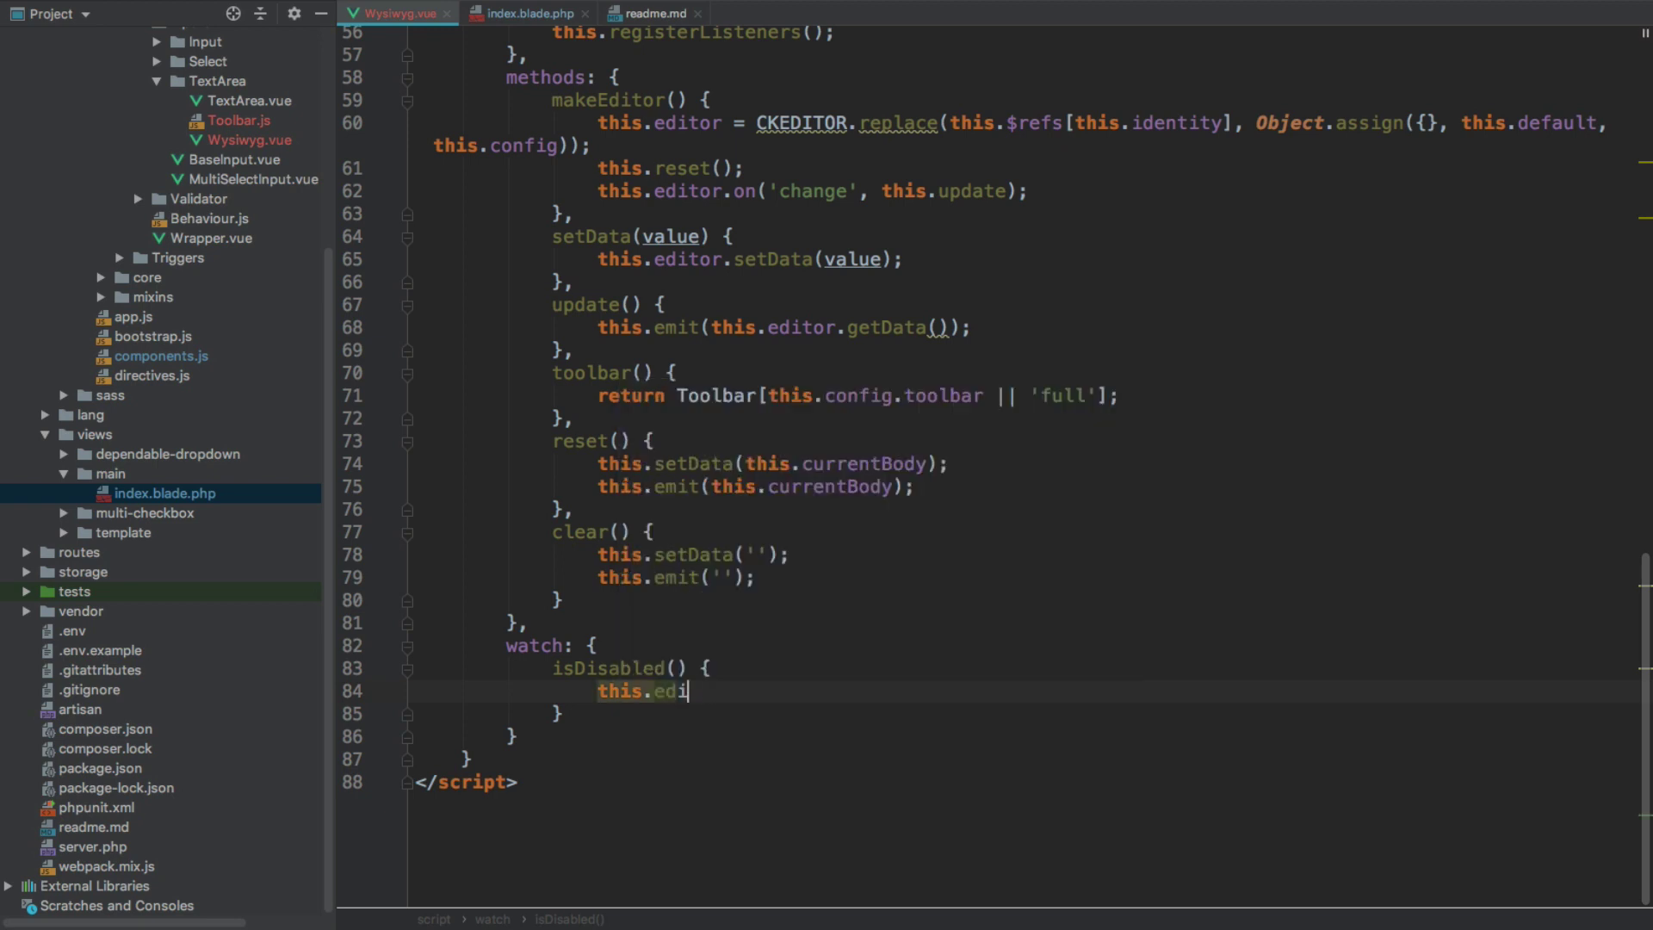
type("i")
key("Return")
type(".")
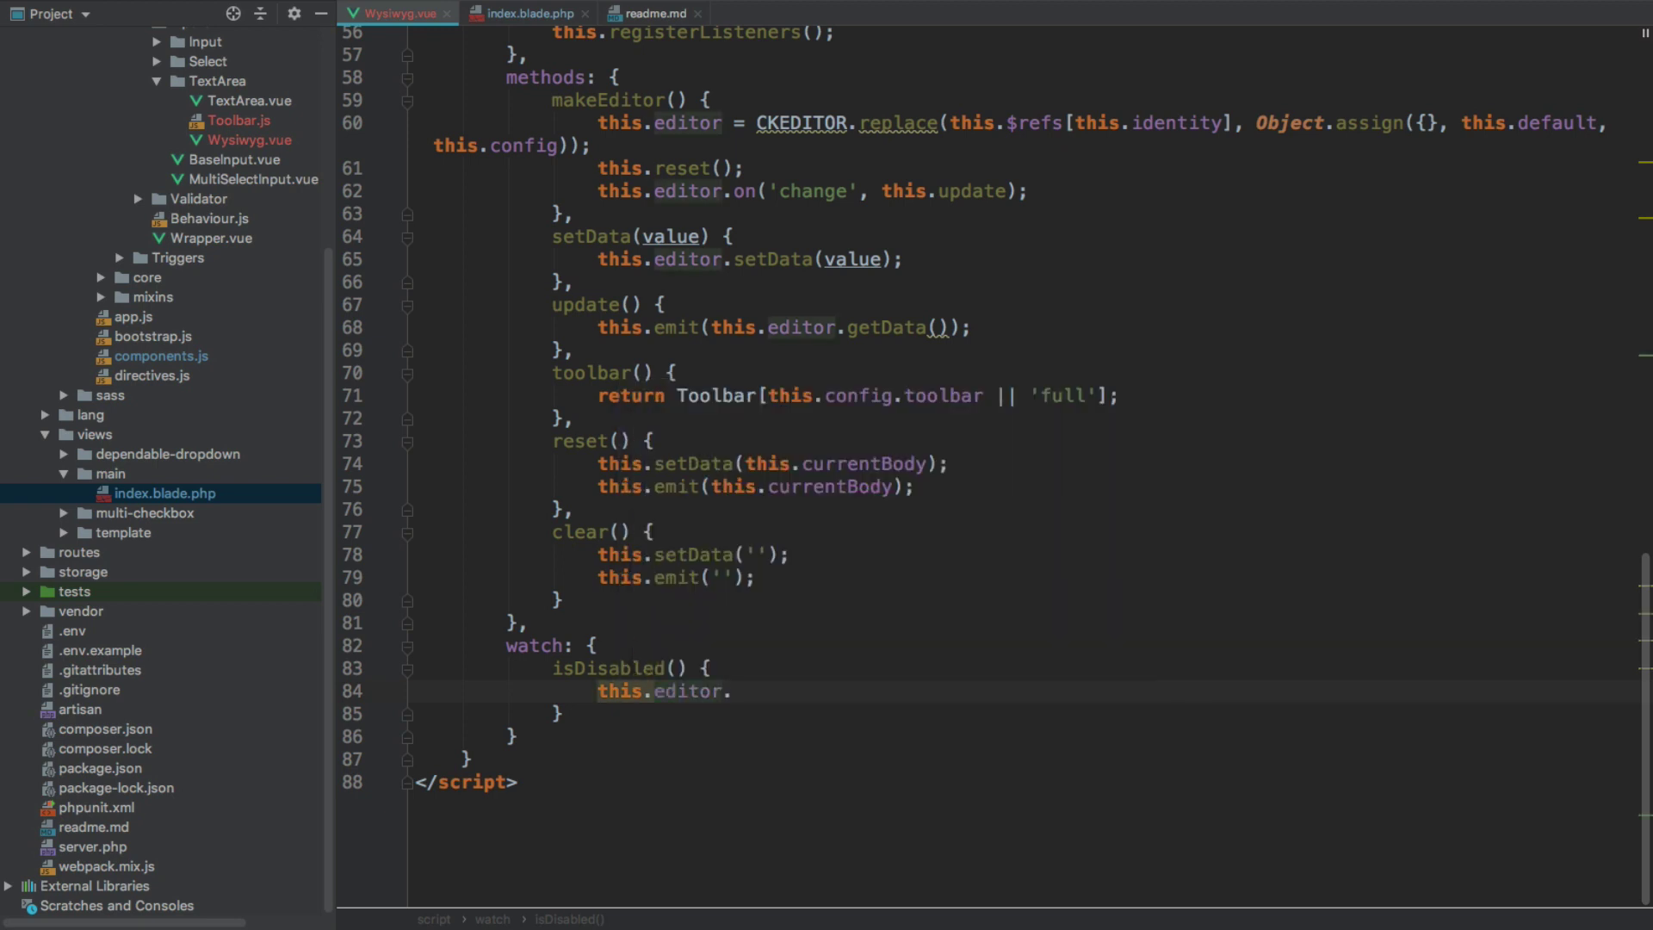
type("setRead")
type("Only(")
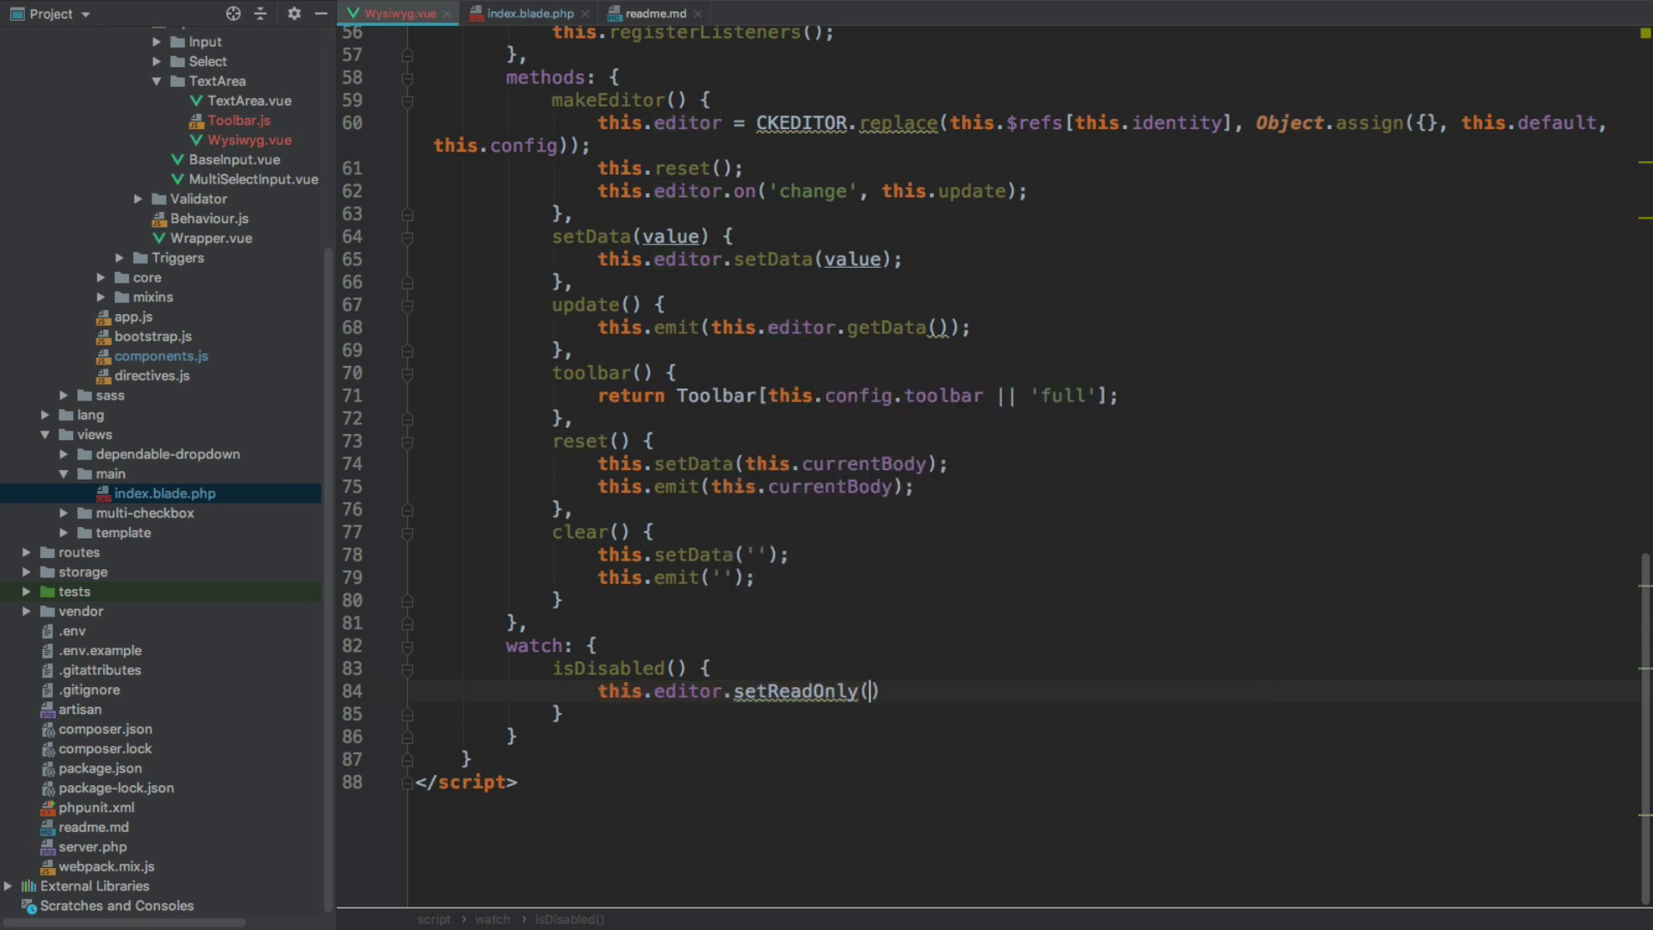
key("End")
type(";")
key("Up")
key("Left")
key("Left")
key("Left")
type("isReadOl")
key("BackSpace")
type("nly")
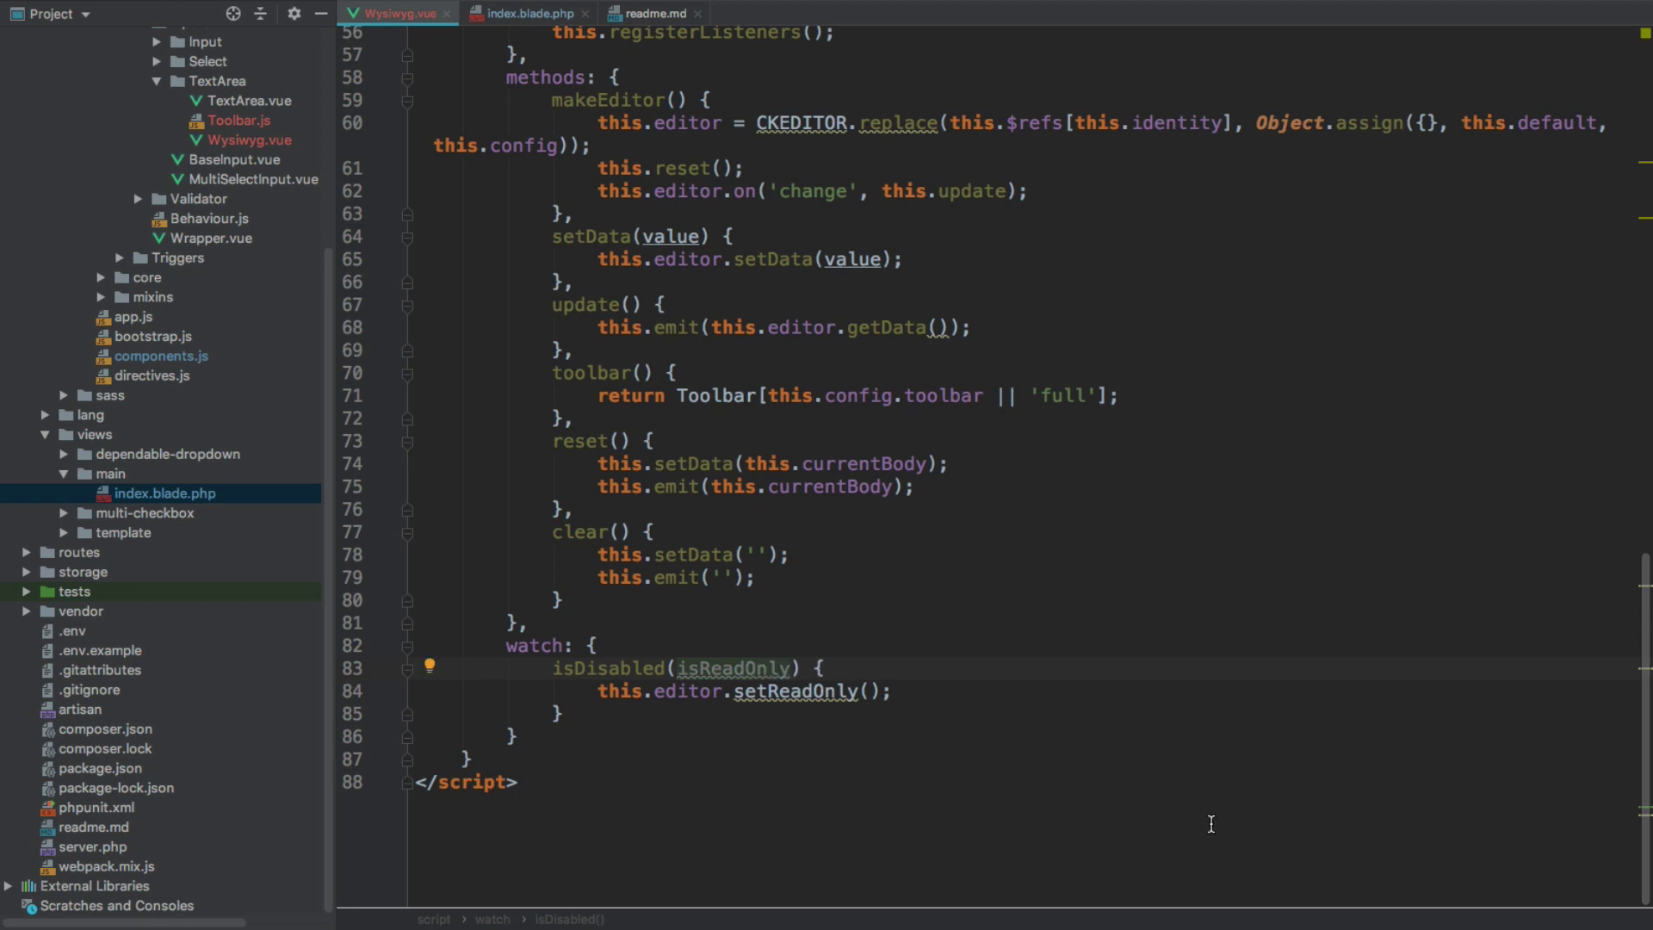
left_click(871, 694)
type("isReadOnly")
key("End")
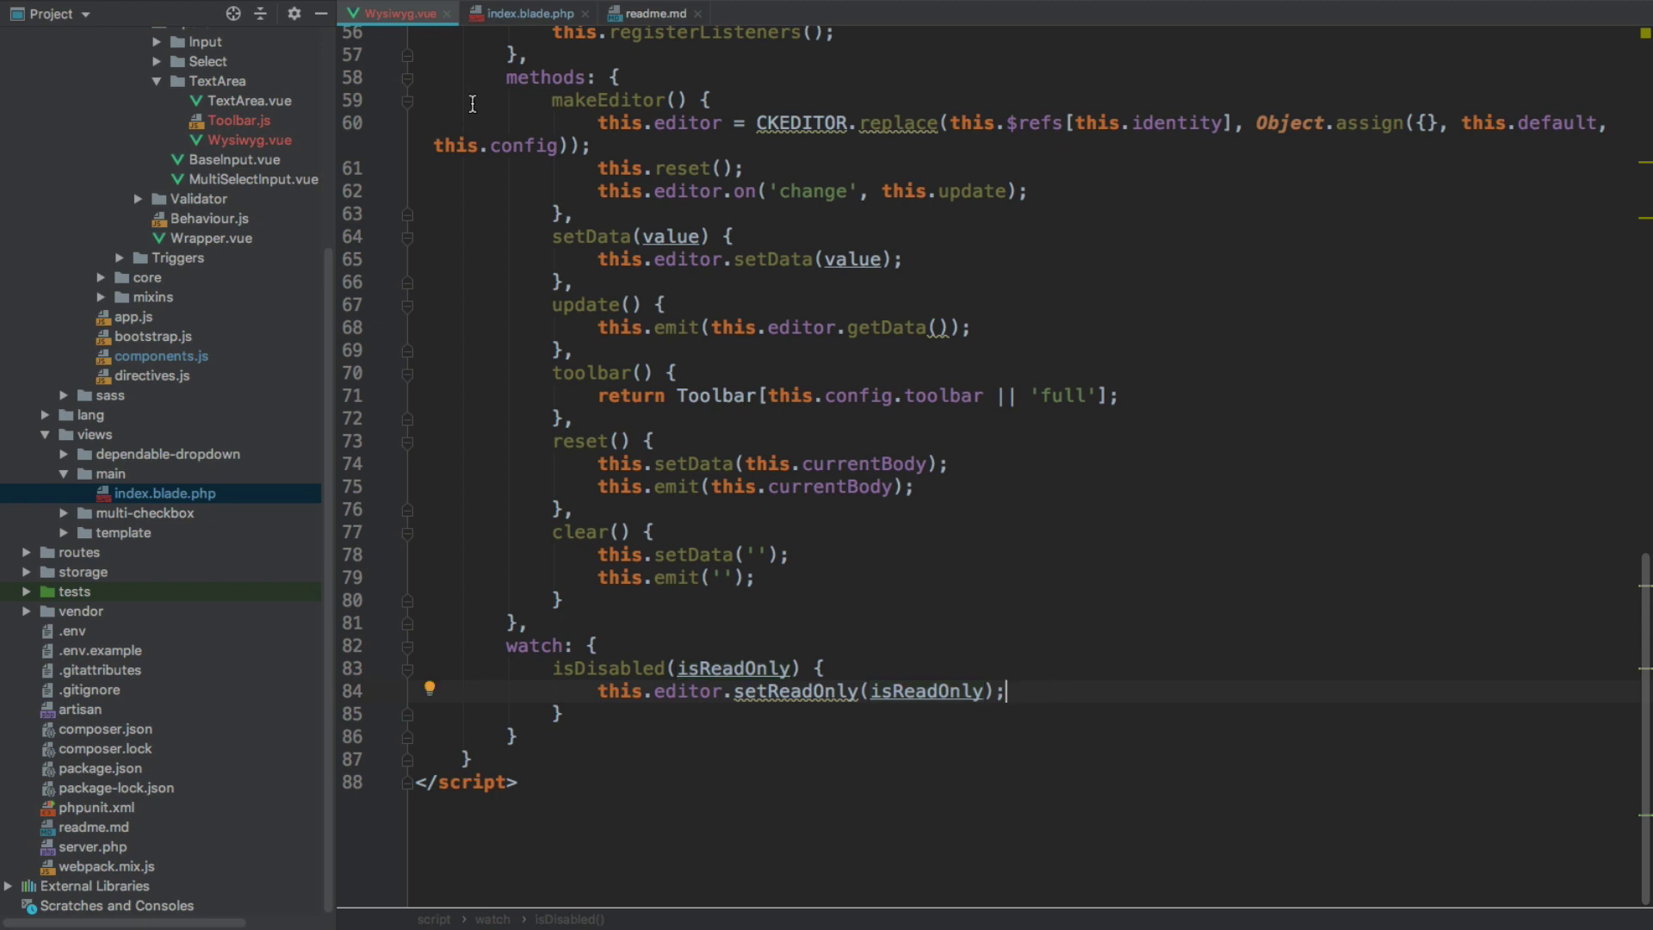
Review the wysiwyg-editor tag's contents-css editor.css path and 30rem height in index.blade.php
left_click(527, 16)
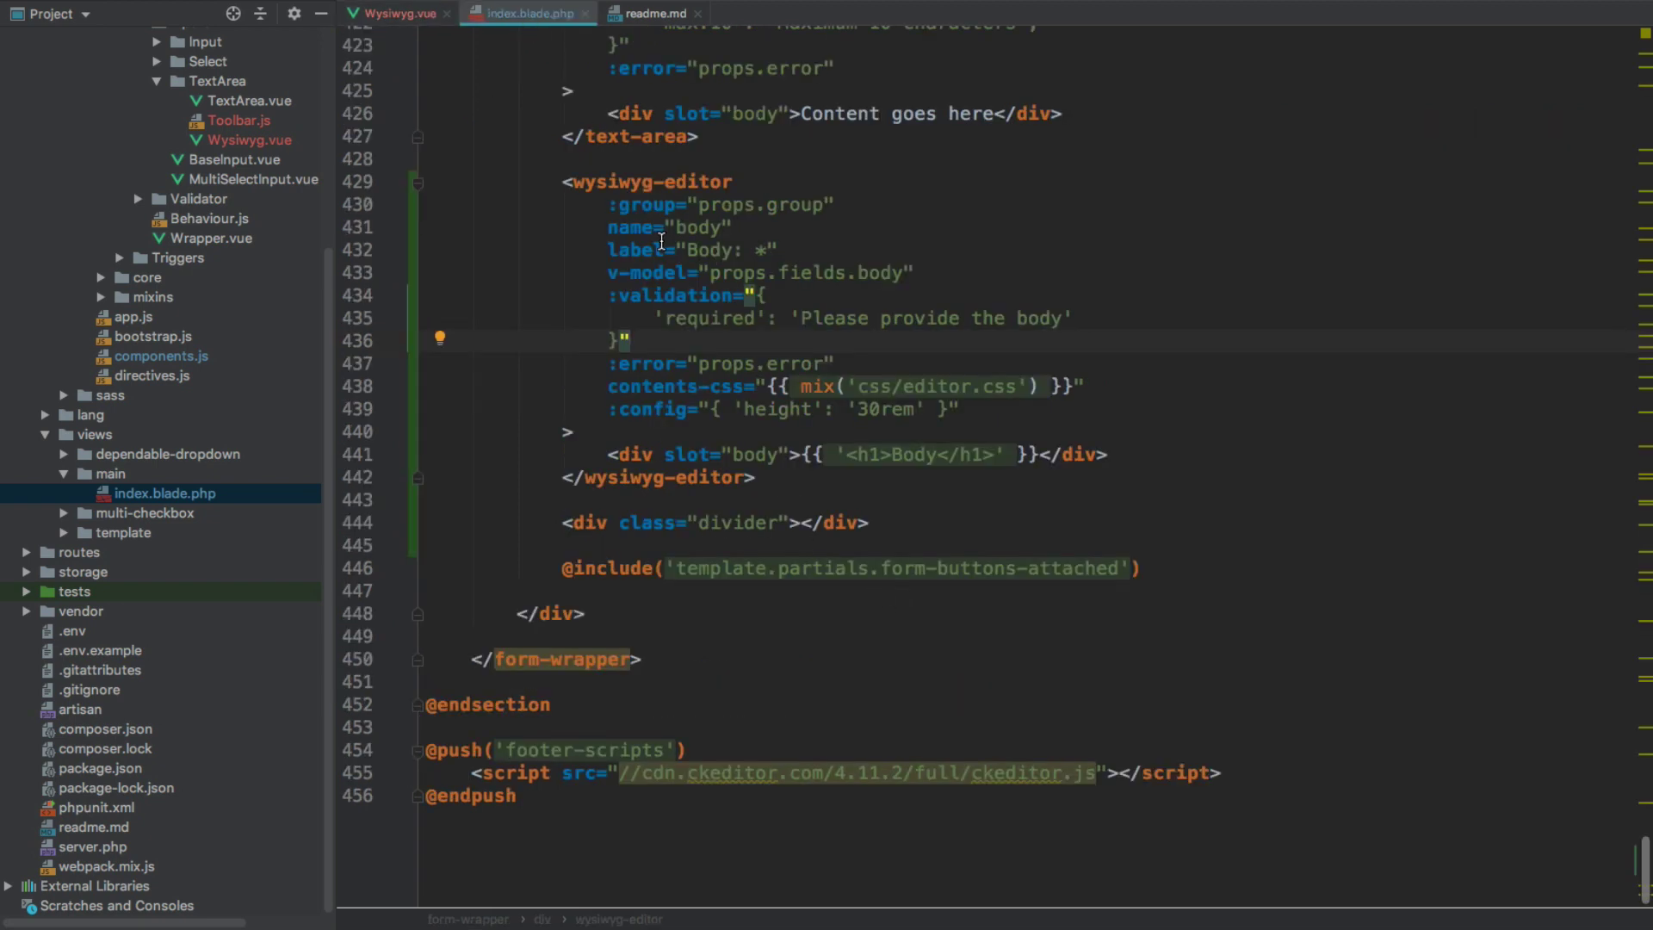
left_click(572, 182)
left_click_drag(572, 182, 733, 183)
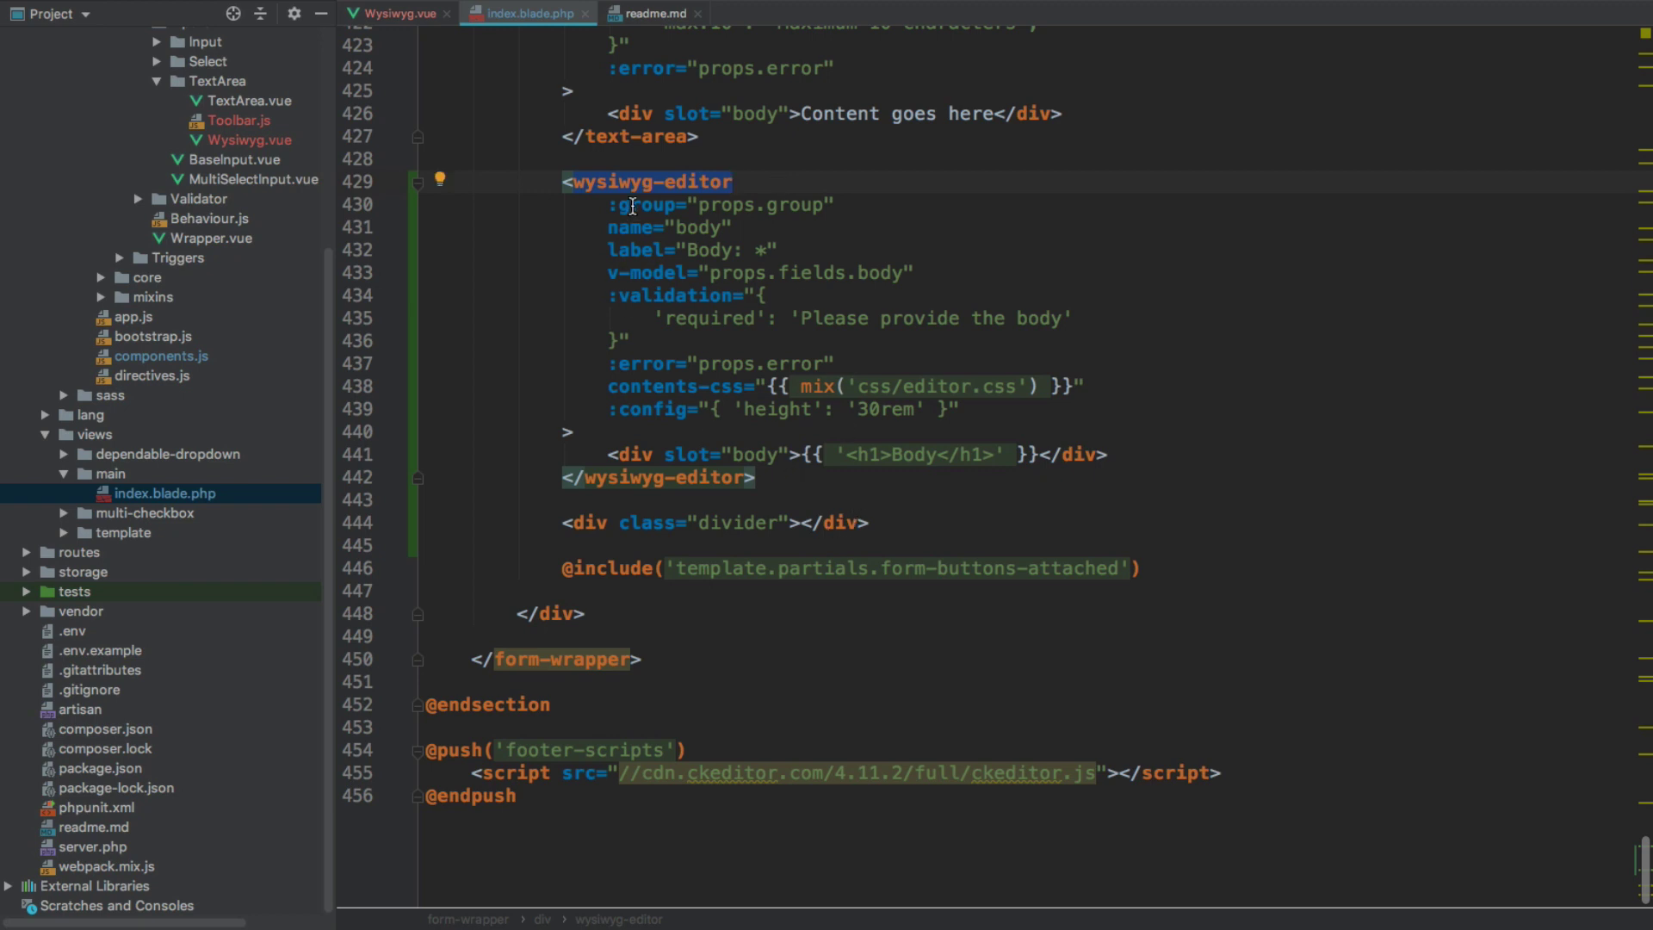
left_click_drag(610, 390, 744, 395)
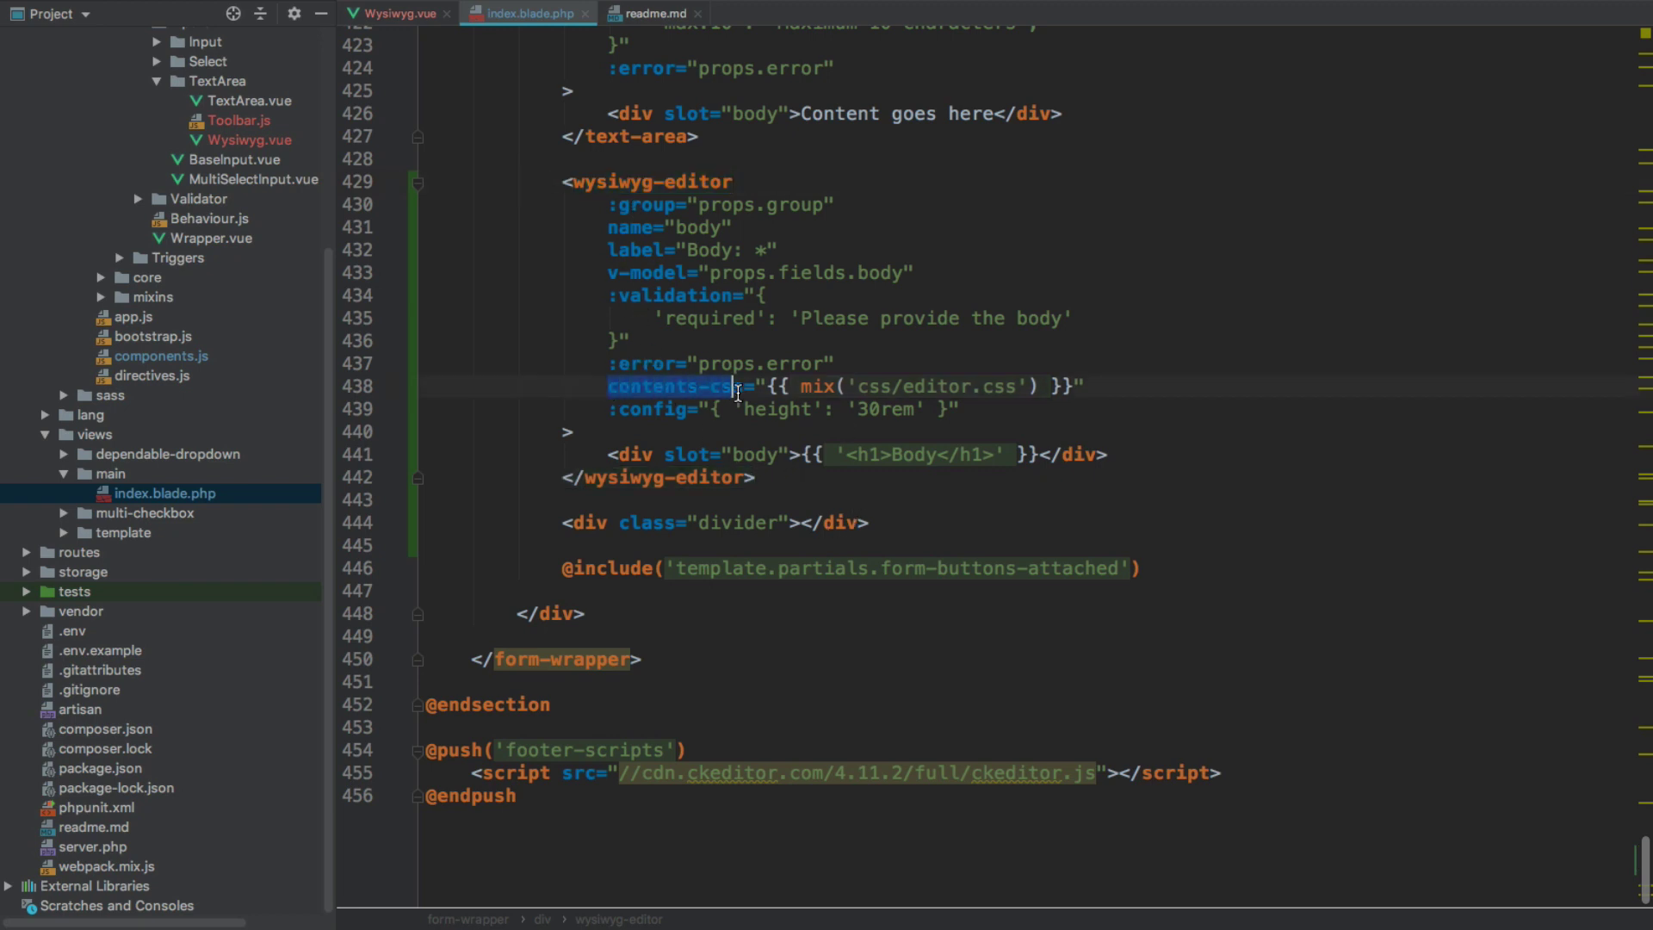
left_click_drag(902, 391, 1018, 390)
left_click(1099, 391)
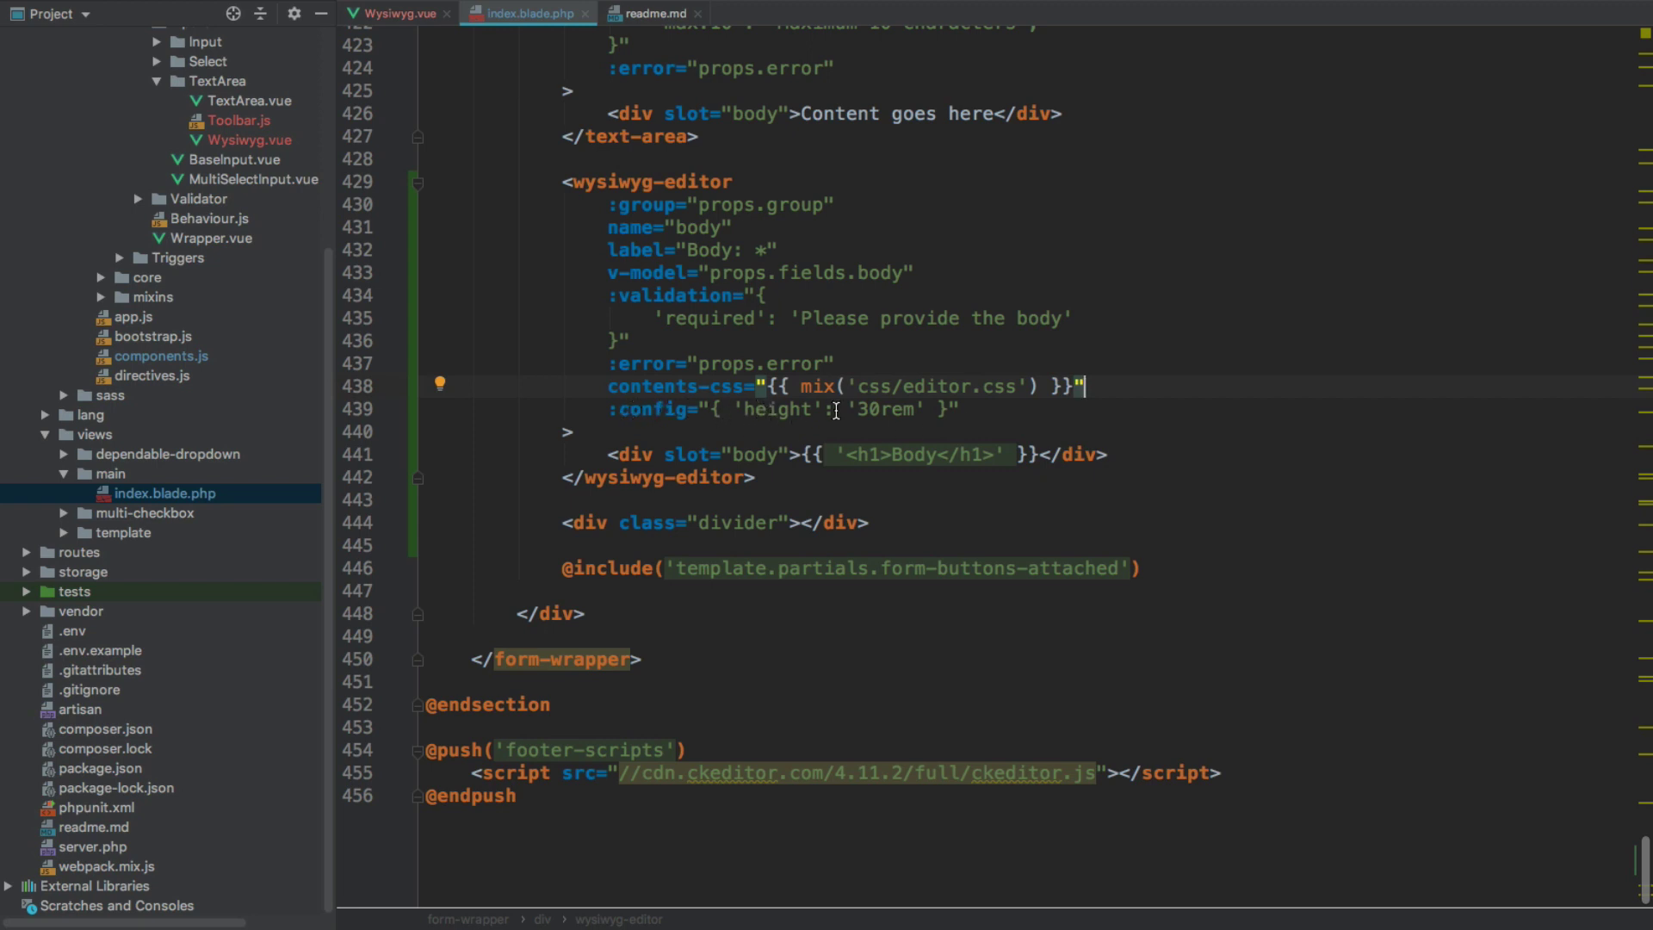
left_click(975, 411)
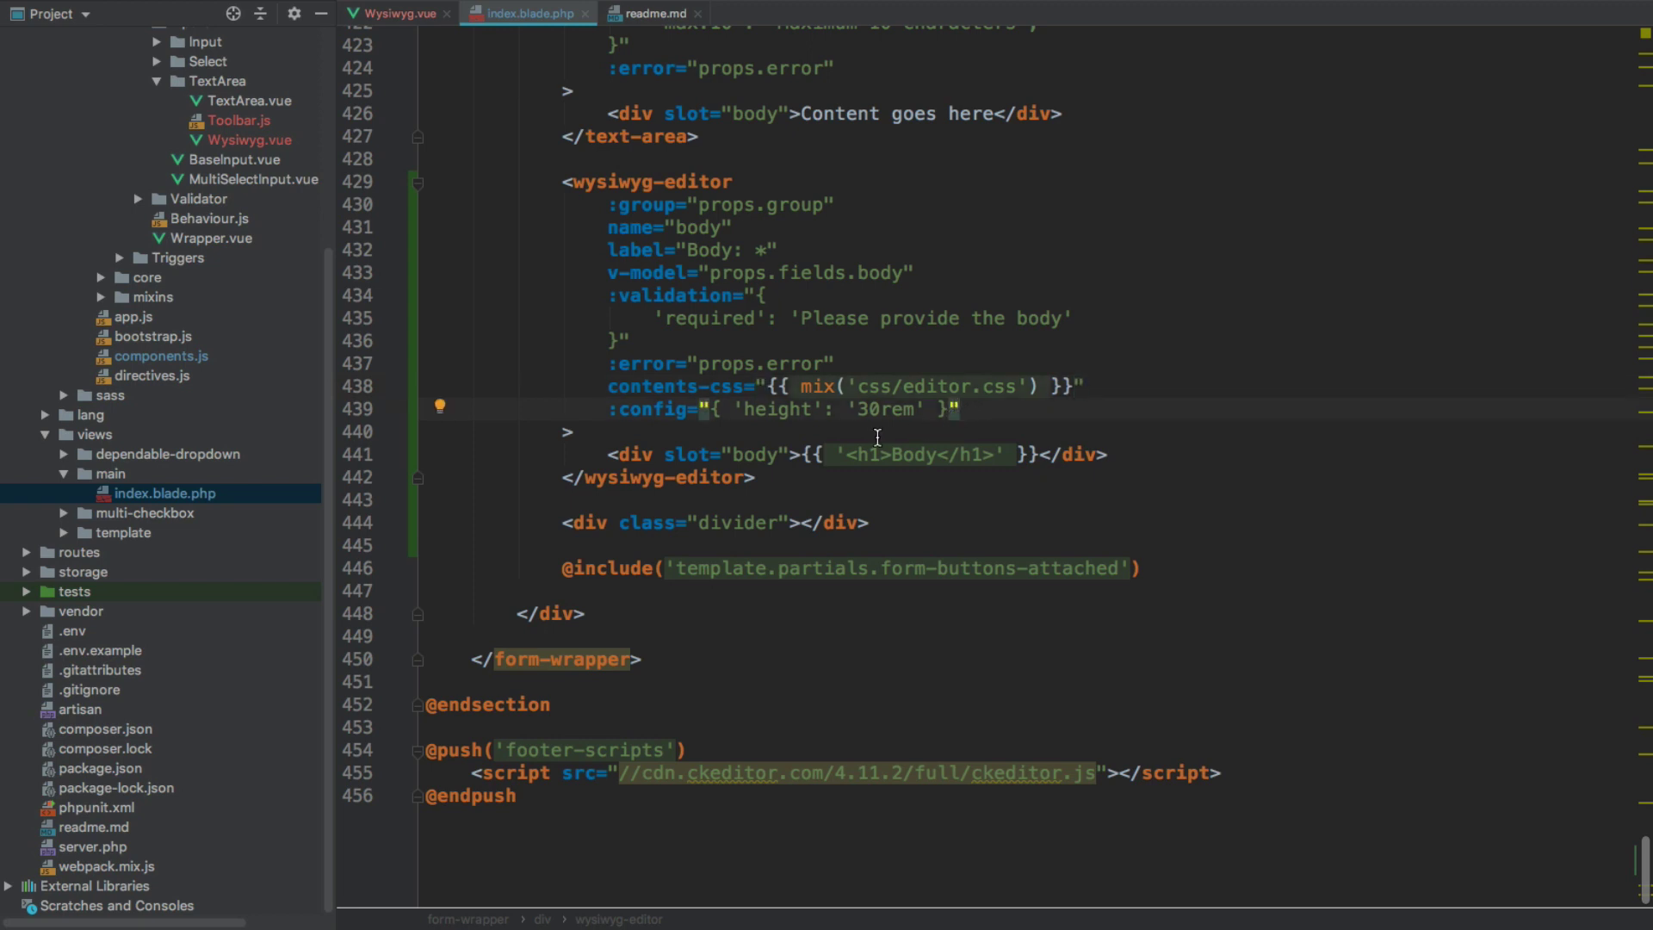
Try removing the echo wrapper around the '<h1>Body</h1>' slot, then undo it
left_click_drag(607, 455, 994, 455)
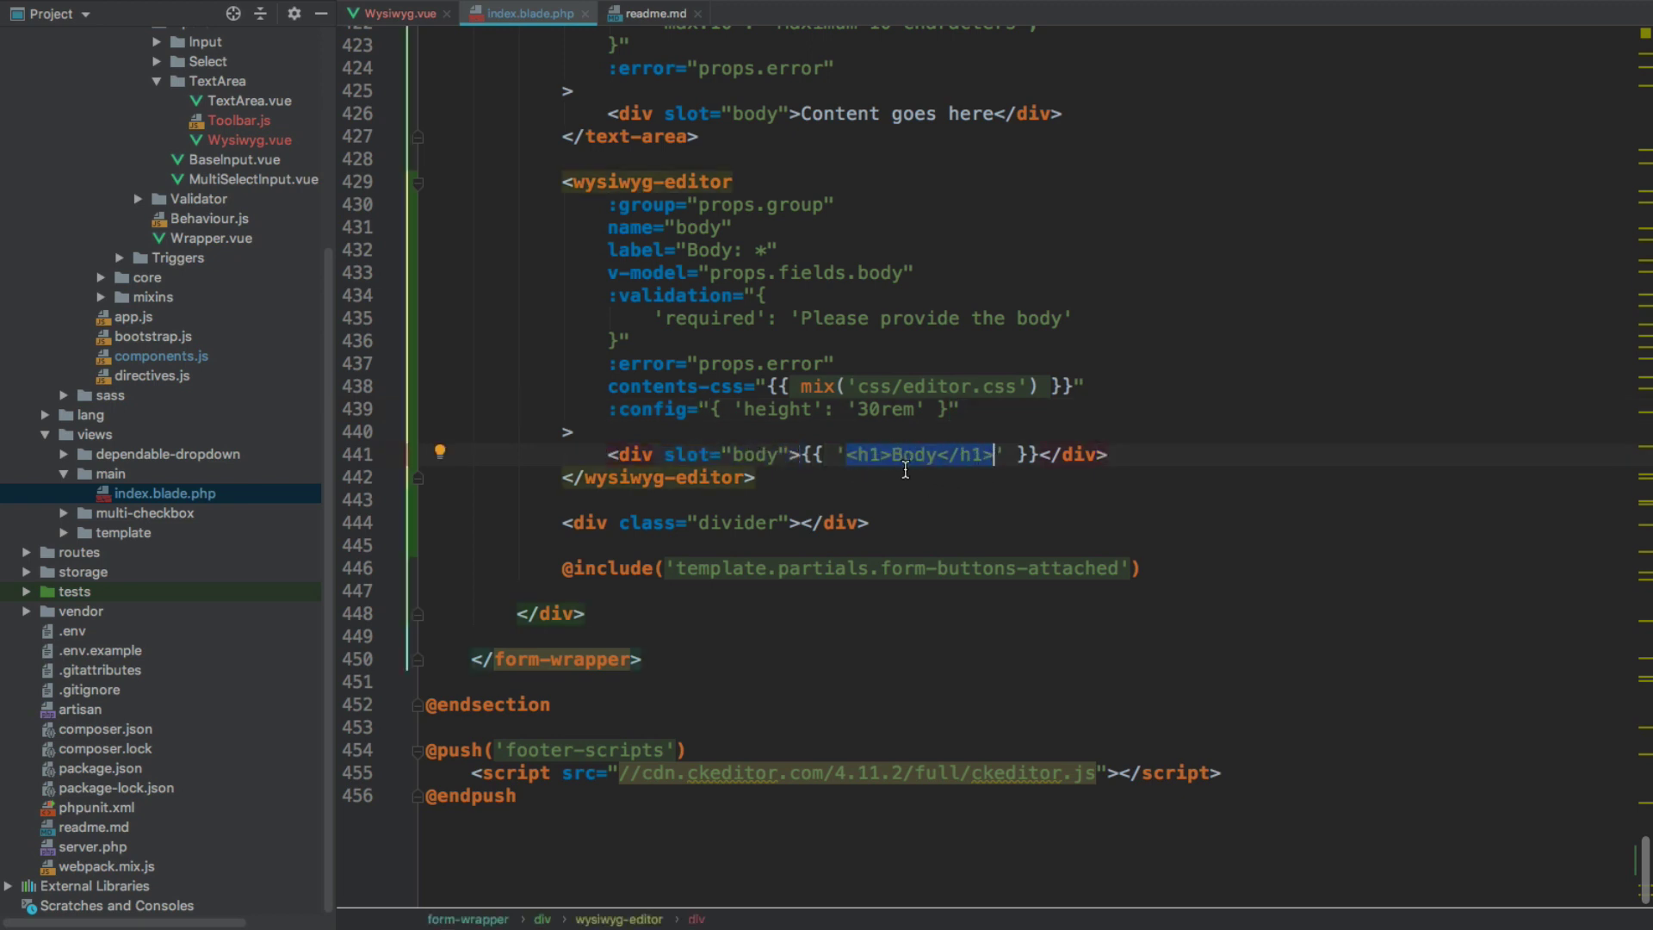
left_click(832, 460)
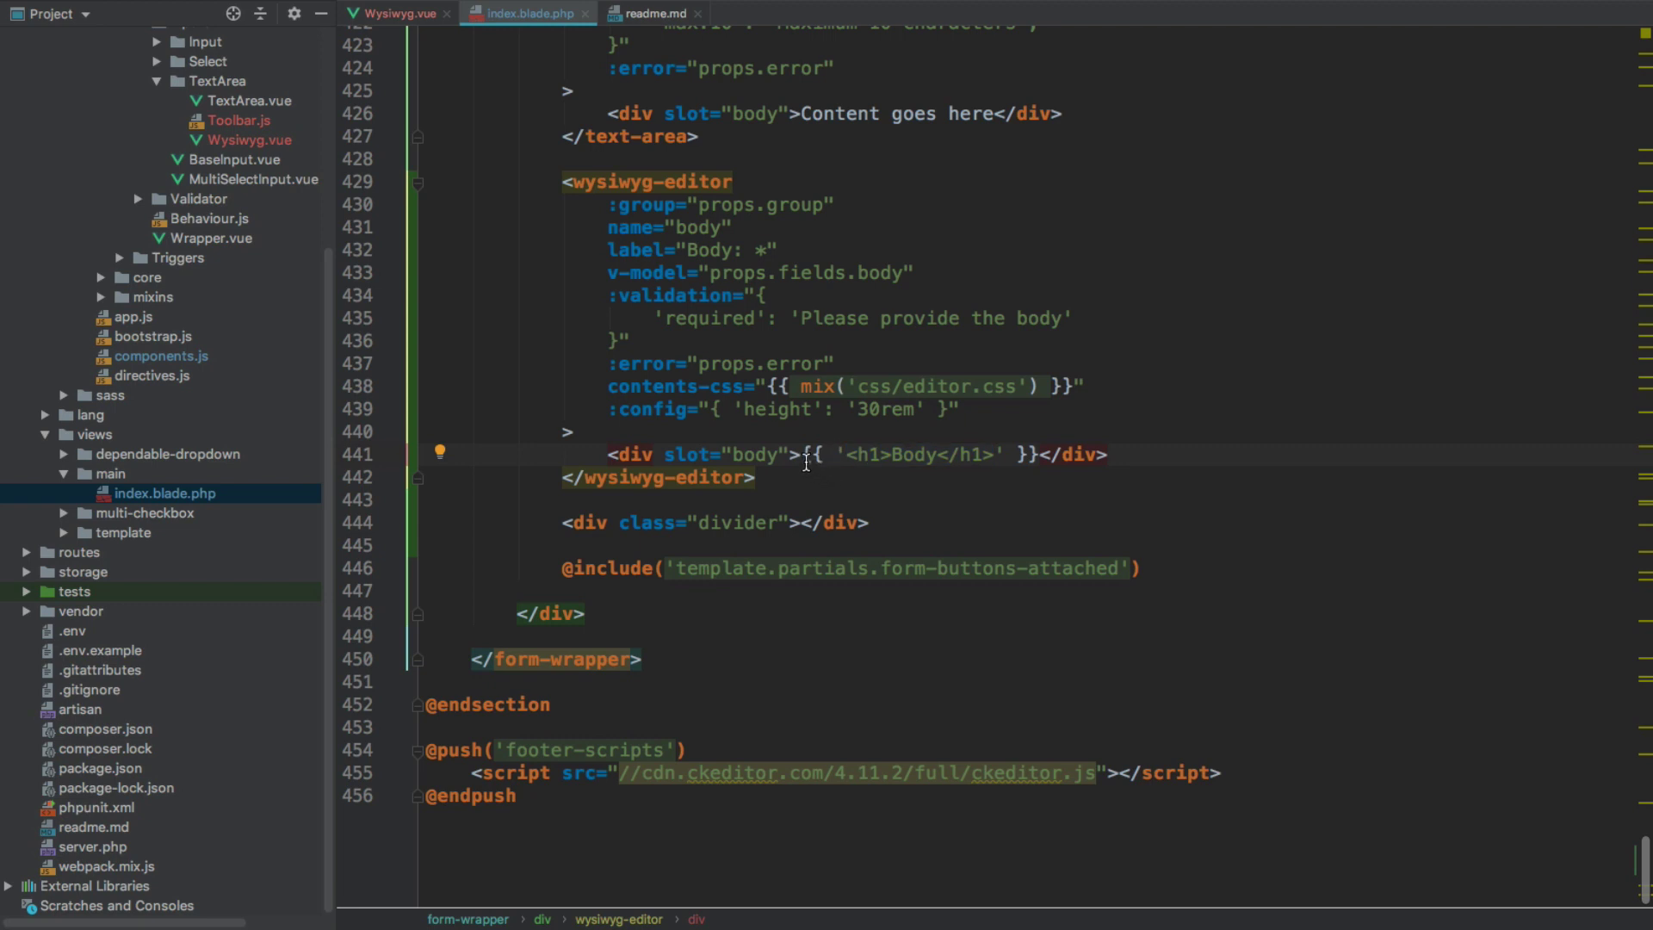
key("Delete")
key("BackSpace")
key("BackSpace")
key("BackSpace")
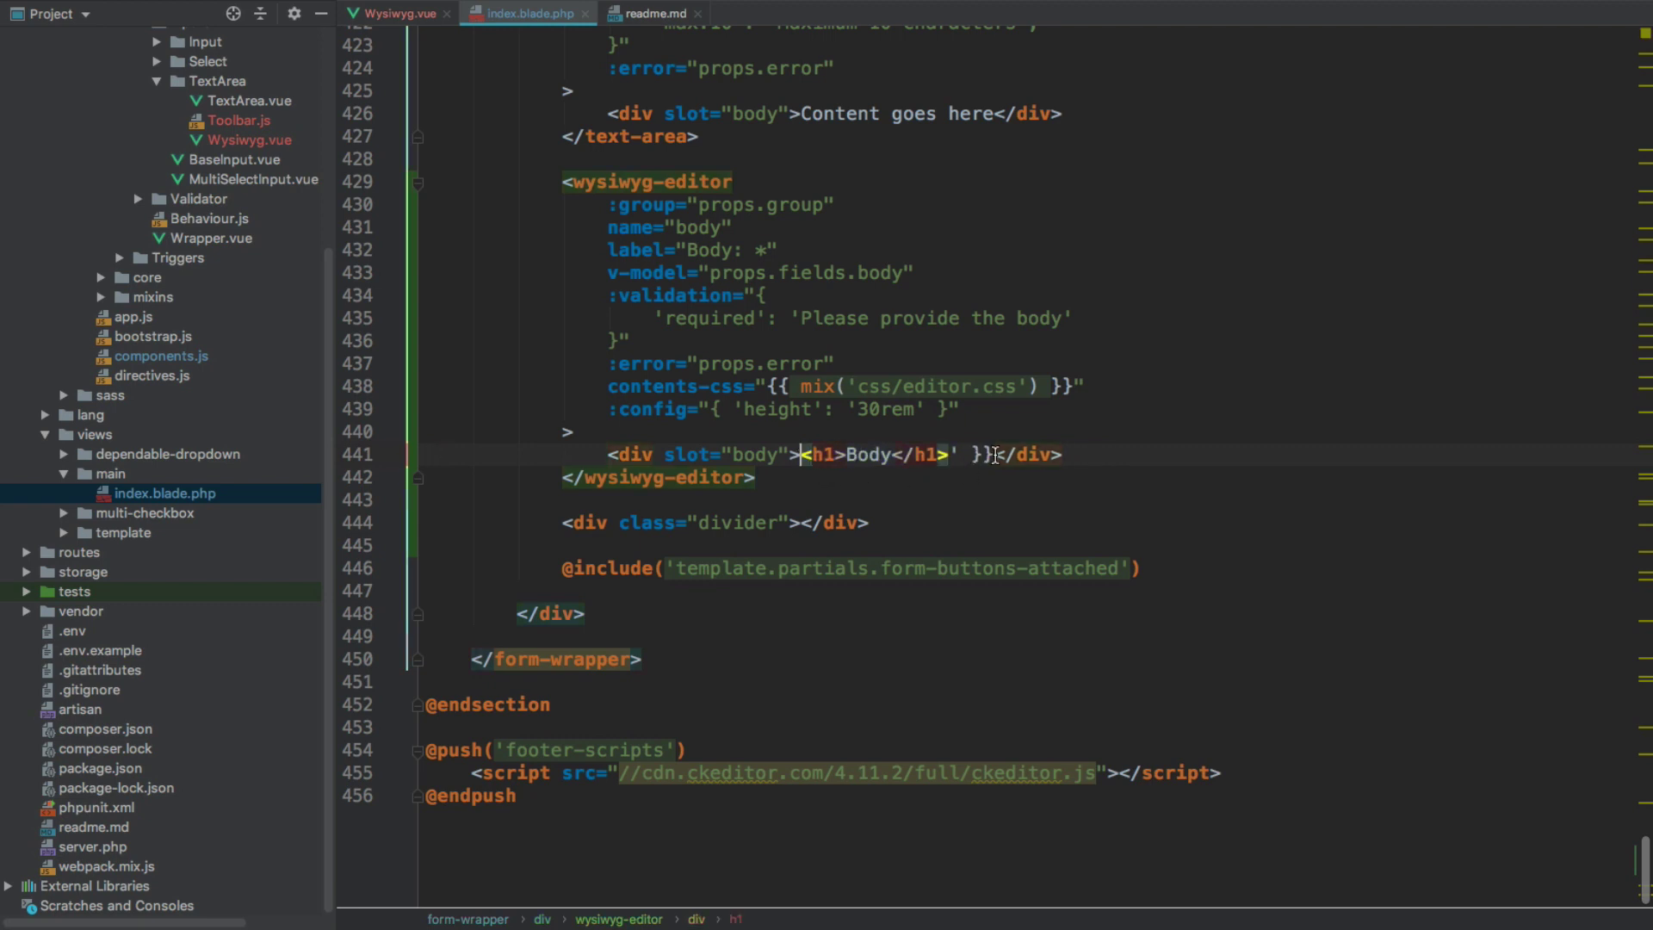
left_click(953, 457)
key("Delete")
key("Delete")
key("Delete")
key("ctrl+z")
key("ctrl+z")
left_click(879, 477)
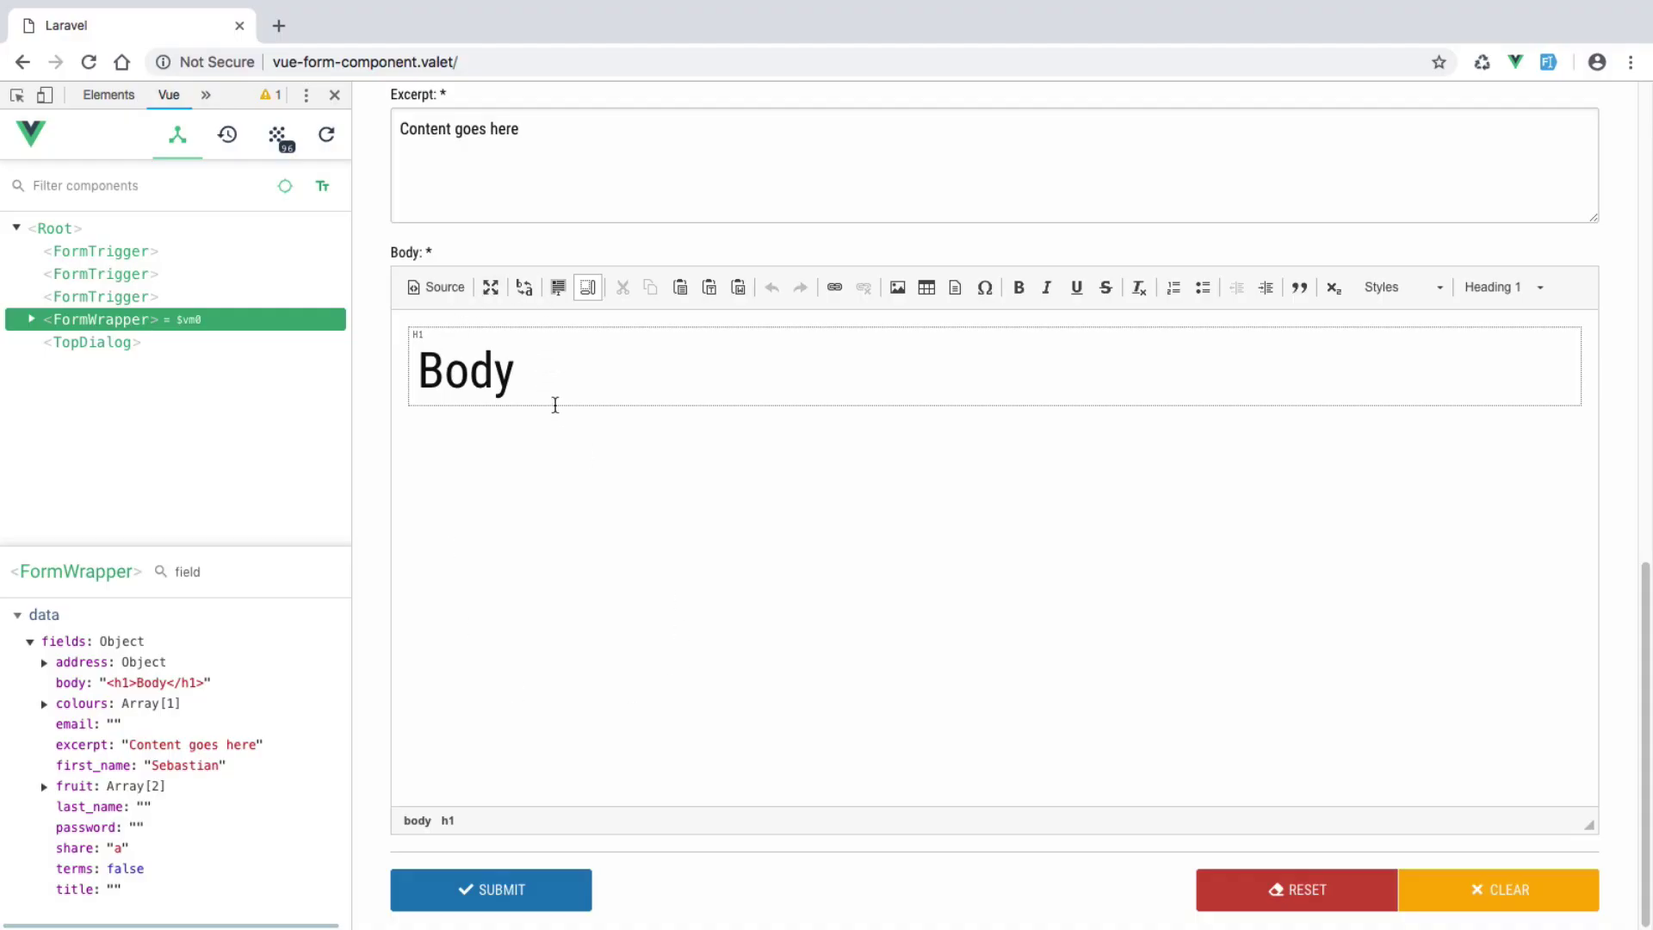
Edit the Body heading text, then click RESET, CLEAR and RESET again
mouse_move(130, 682)
left_click(563, 379)
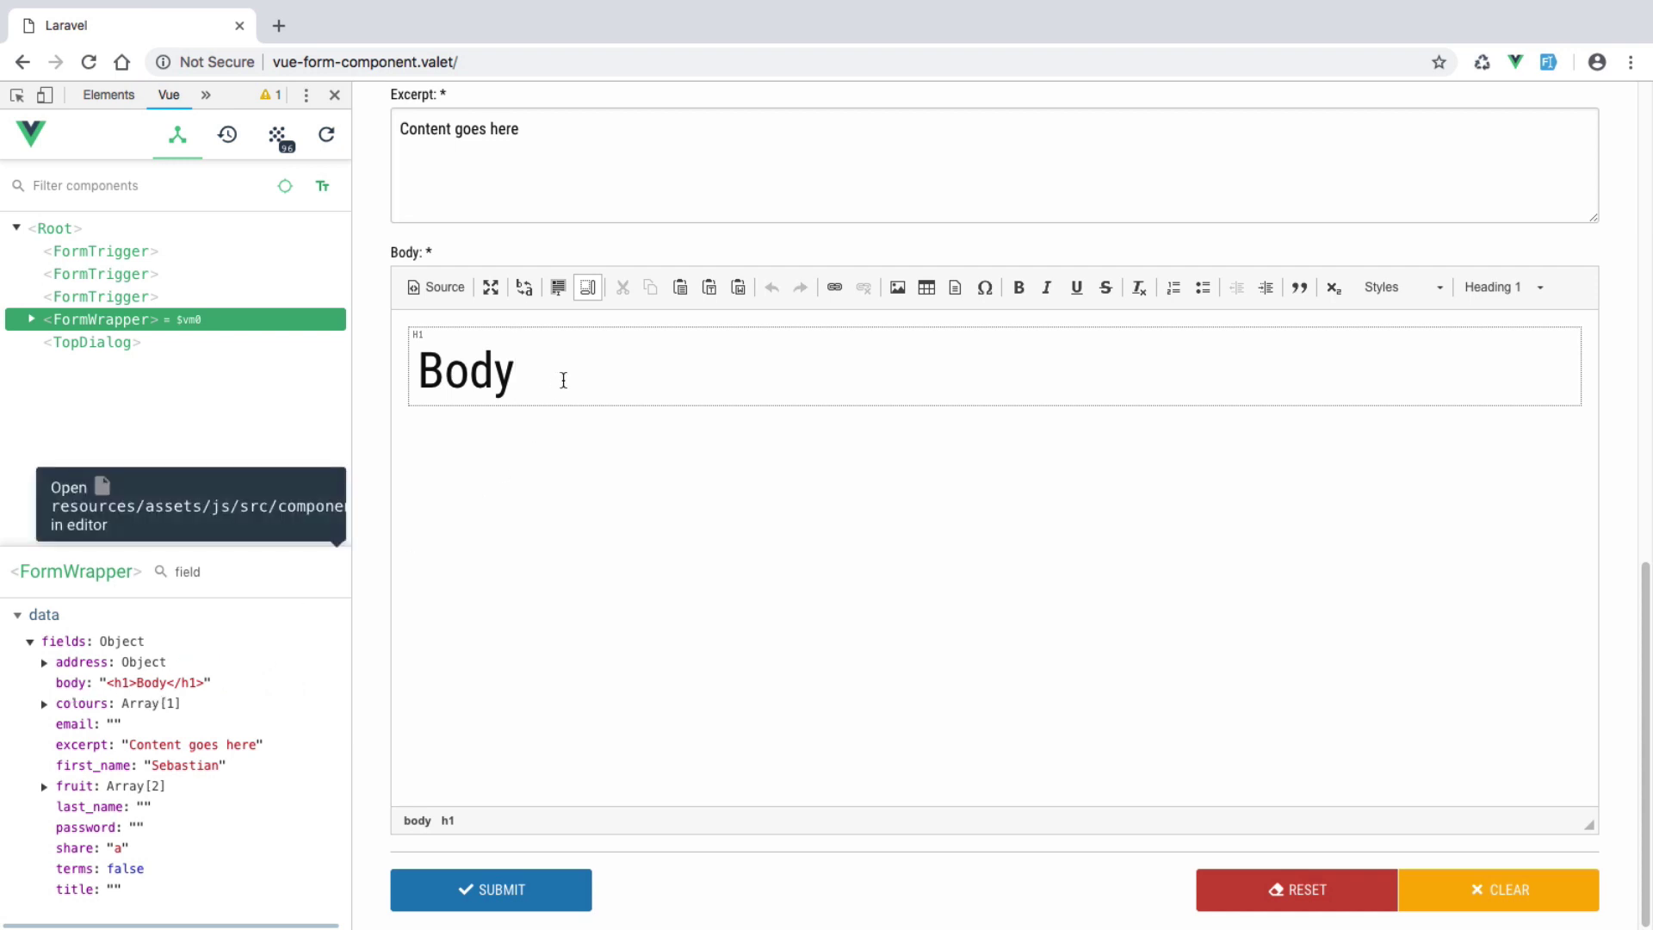
type(" and someth")
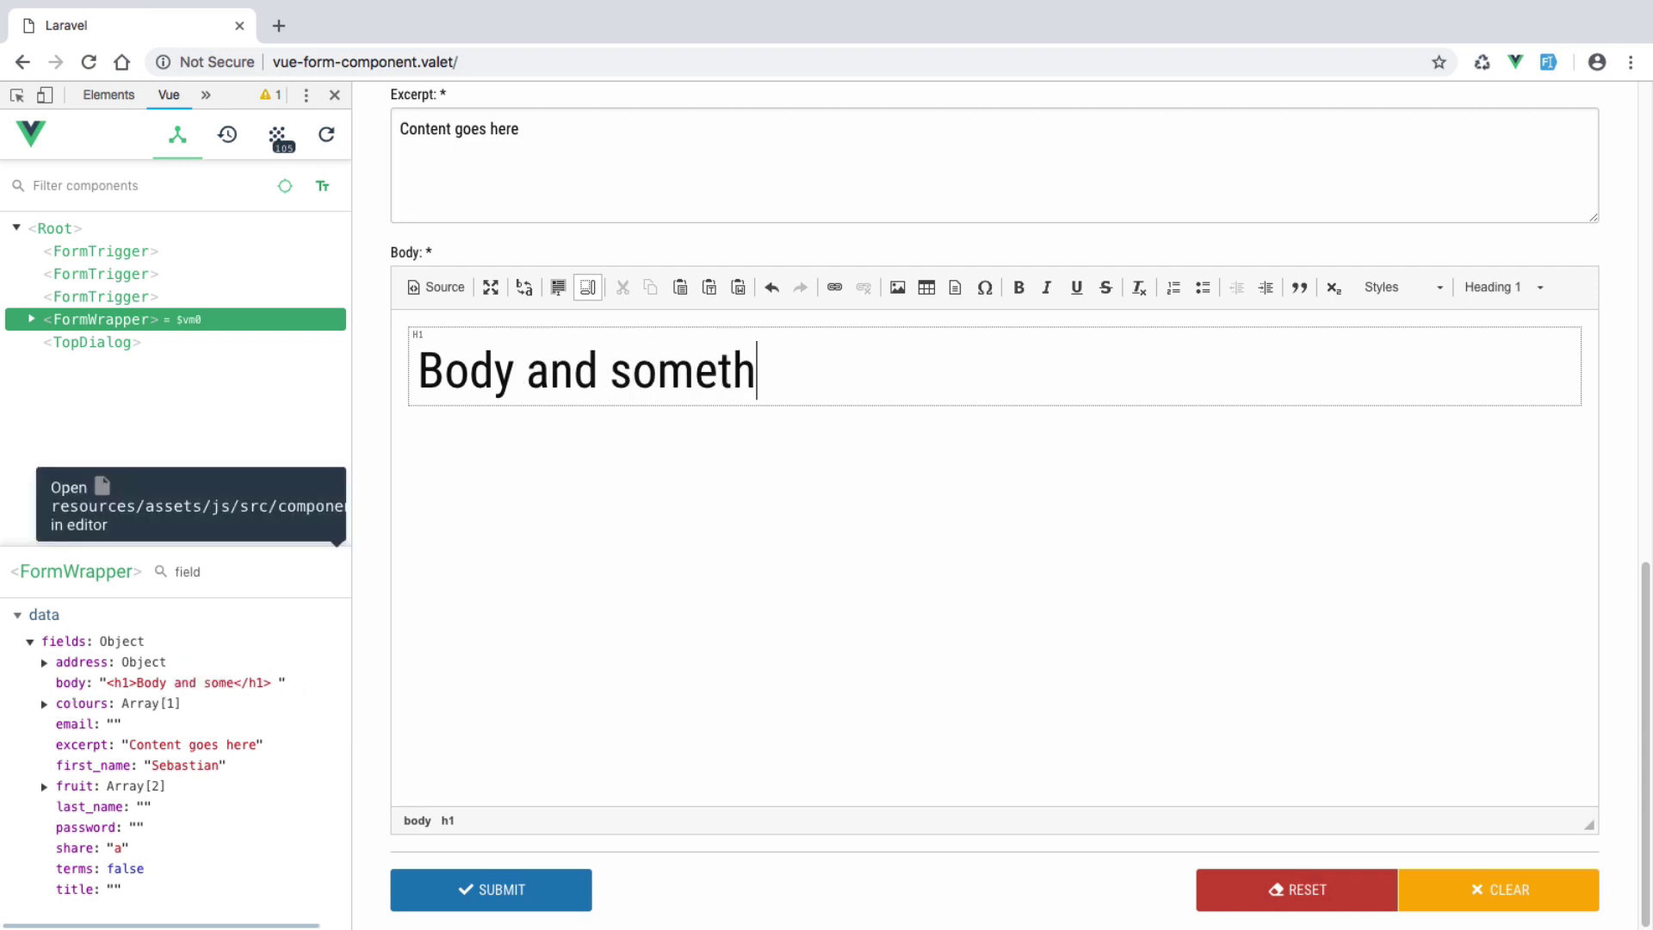
type("ing else")
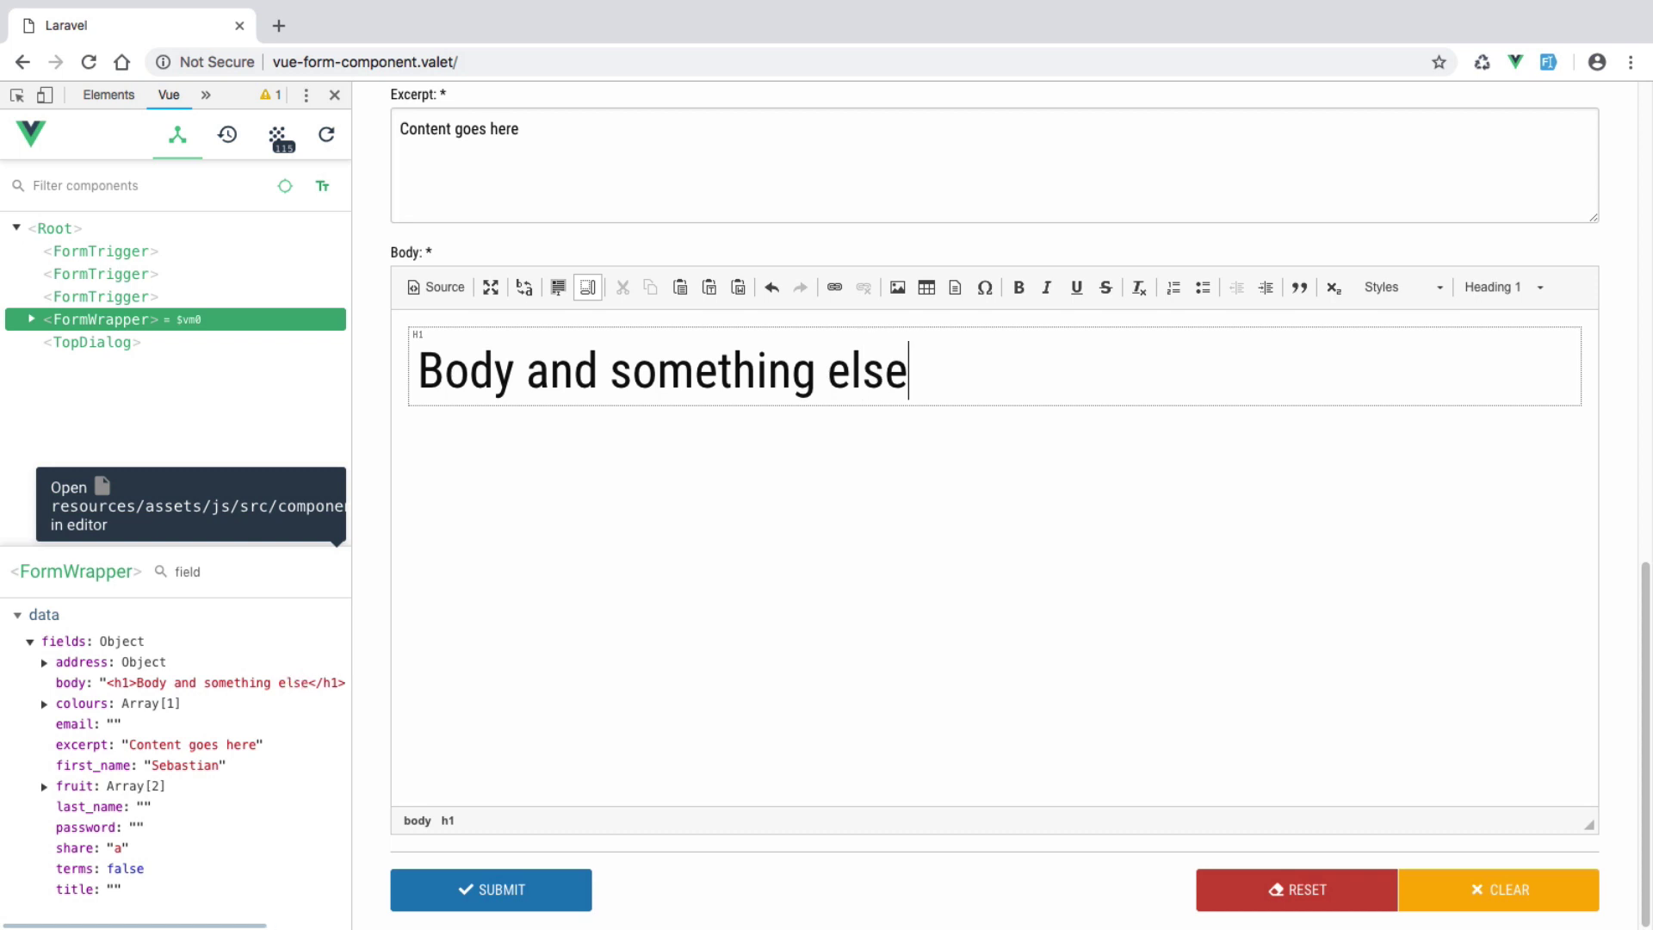
key("BackSpace")
key("BackSpace")
key("BackSpace")
key("BackSpace")
key("BackSpace")
left_click(1285, 889)
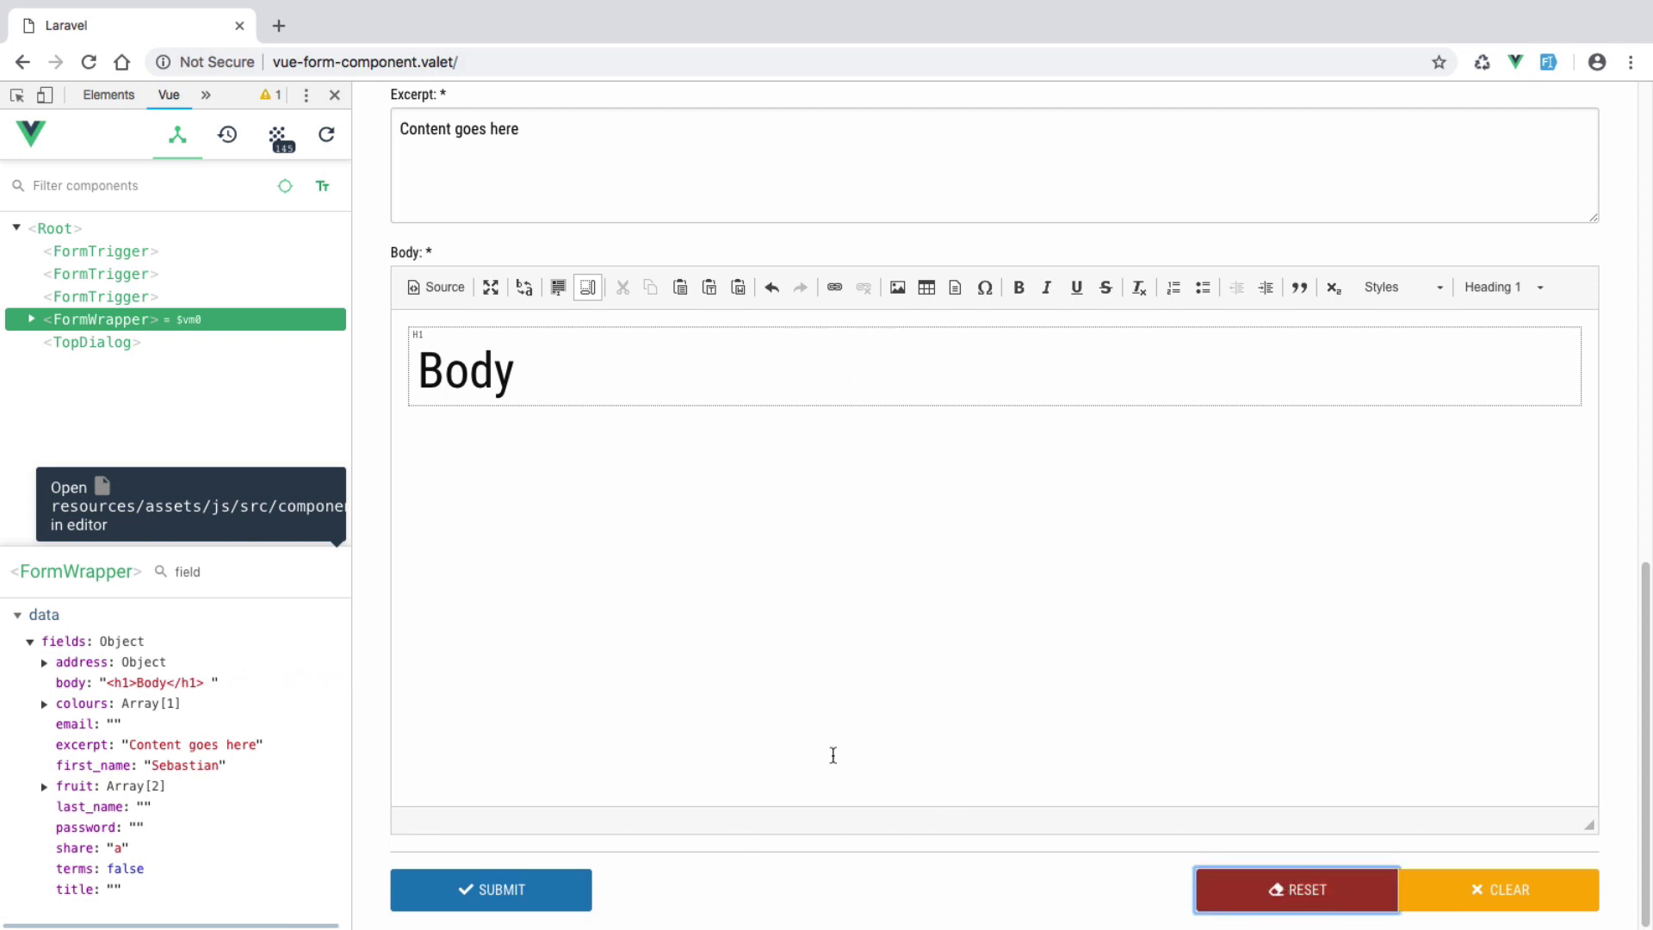
left_click(1485, 888)
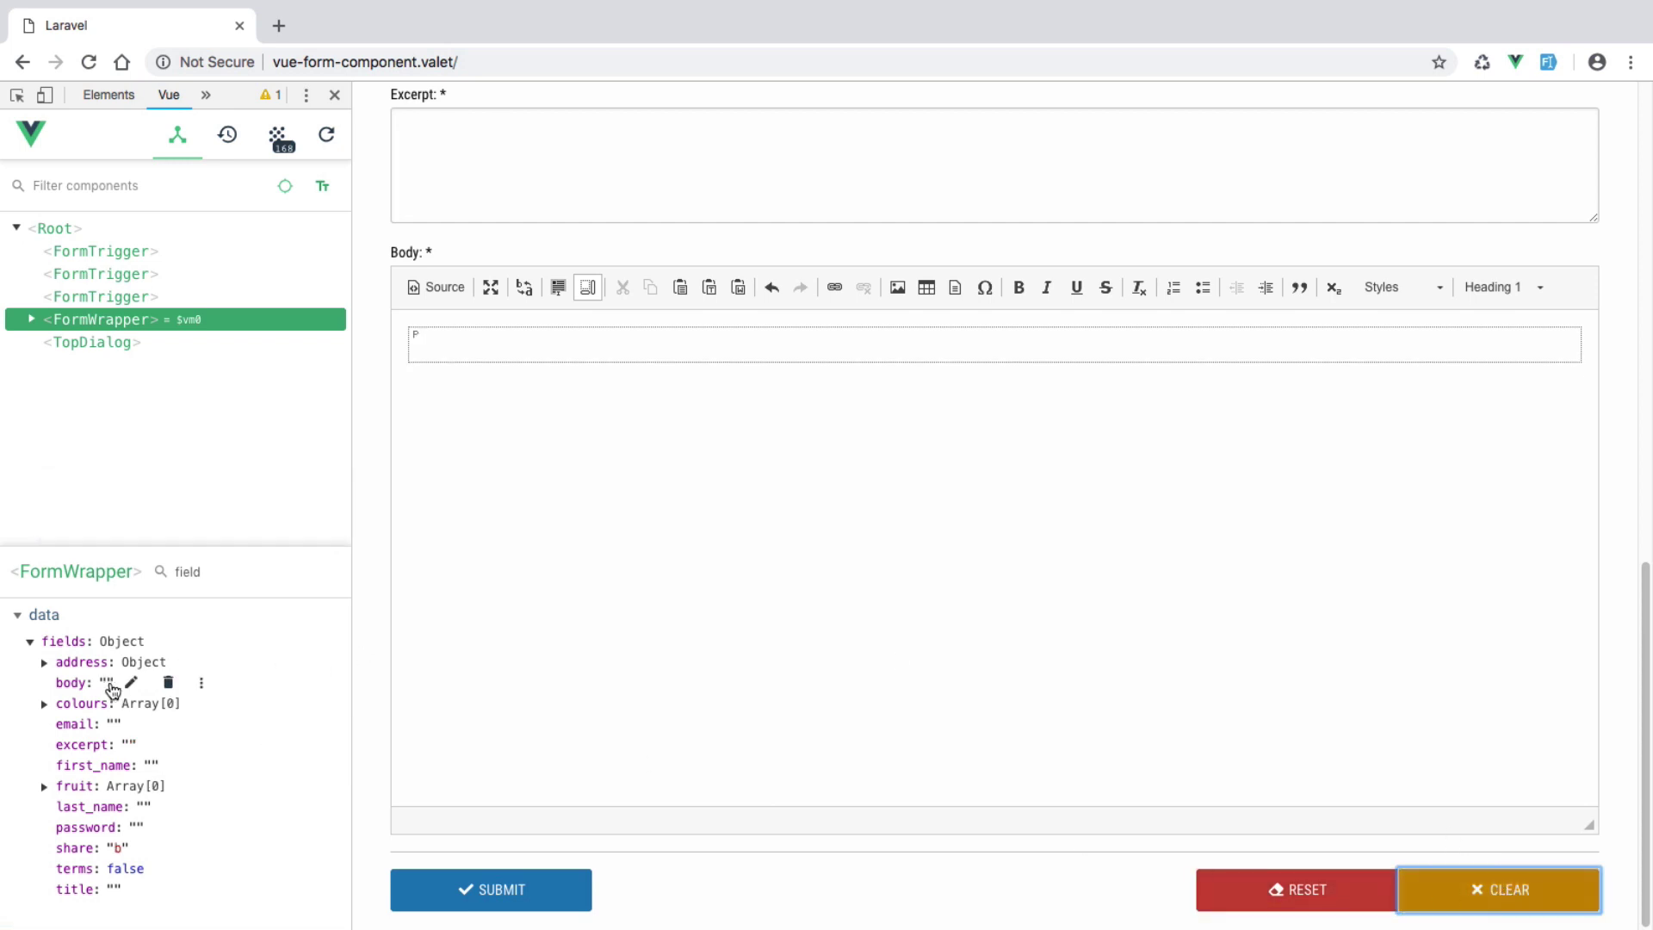
left_click(1318, 891)
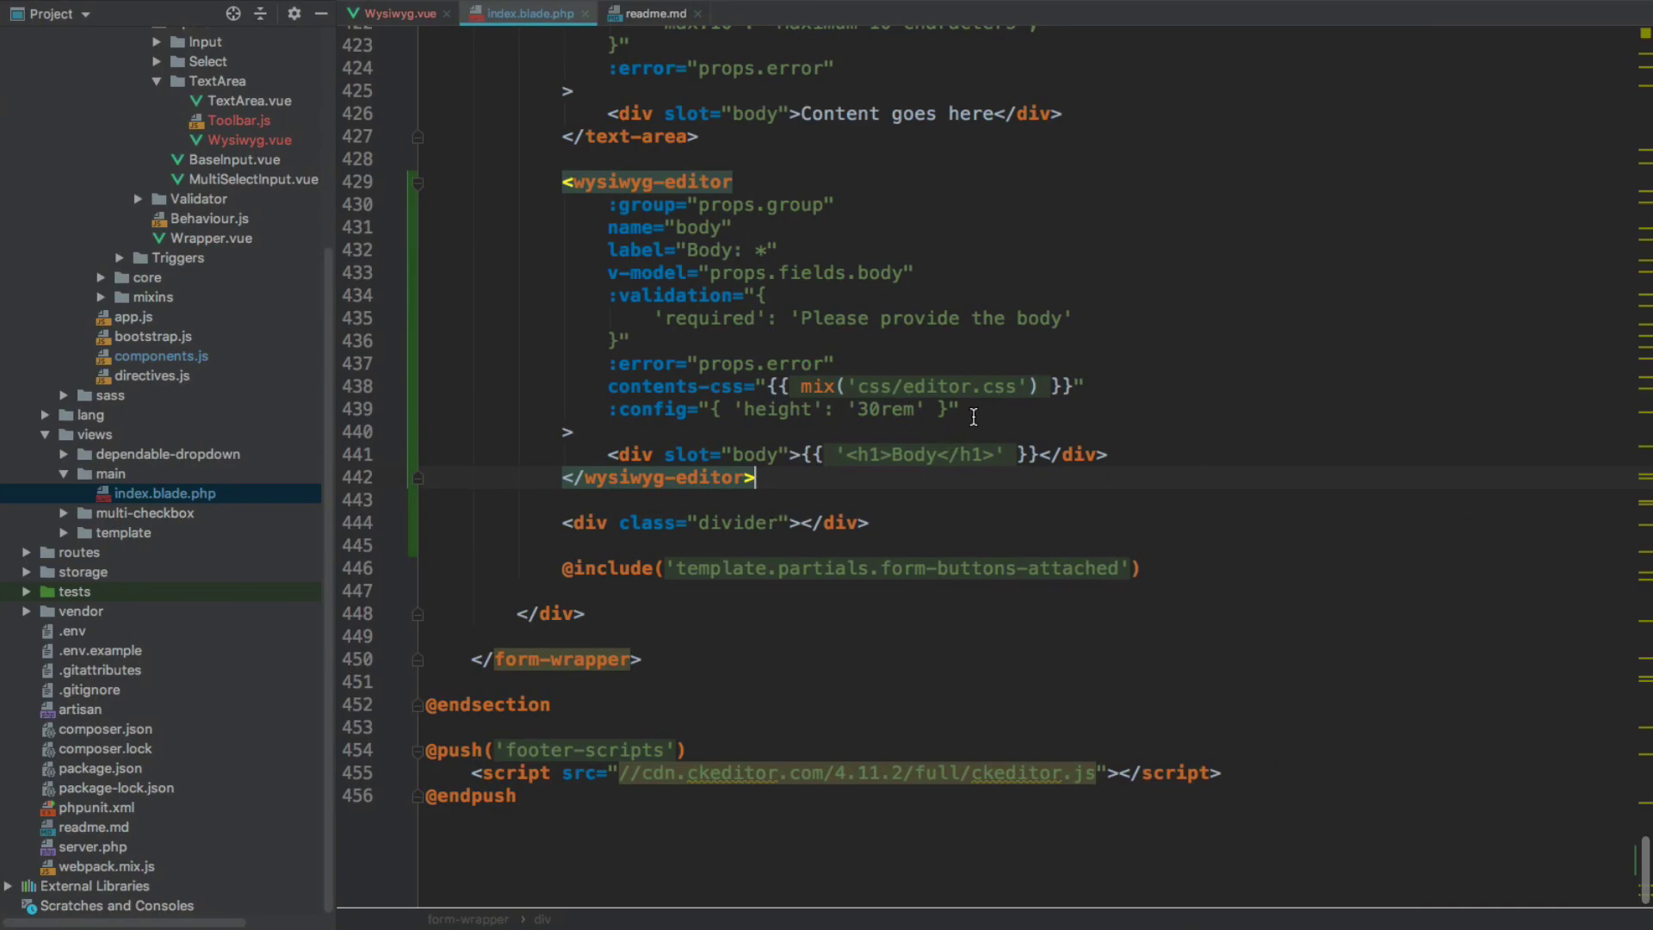
Delete the 30rem height :config line from wysiwyg-editor, then reload the form in Chrome
left_click_drag(961, 409, 1085, 387)
key("BackSpace")
key("ctrl+Left")
key("super+r")
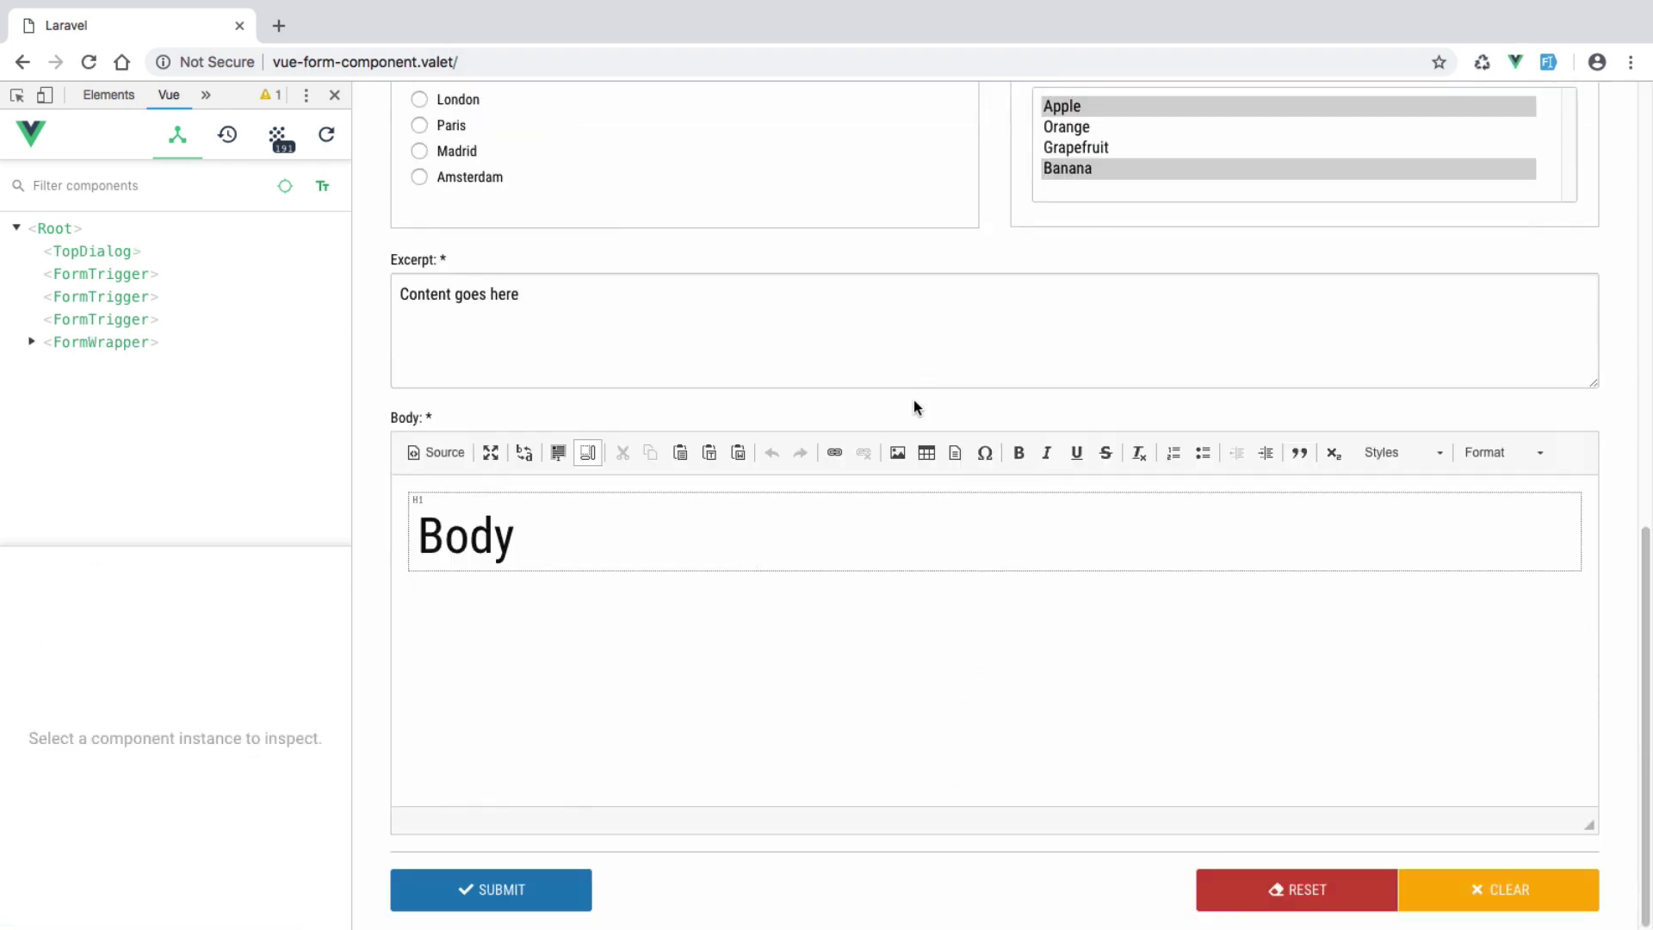
left_click(893, 371)
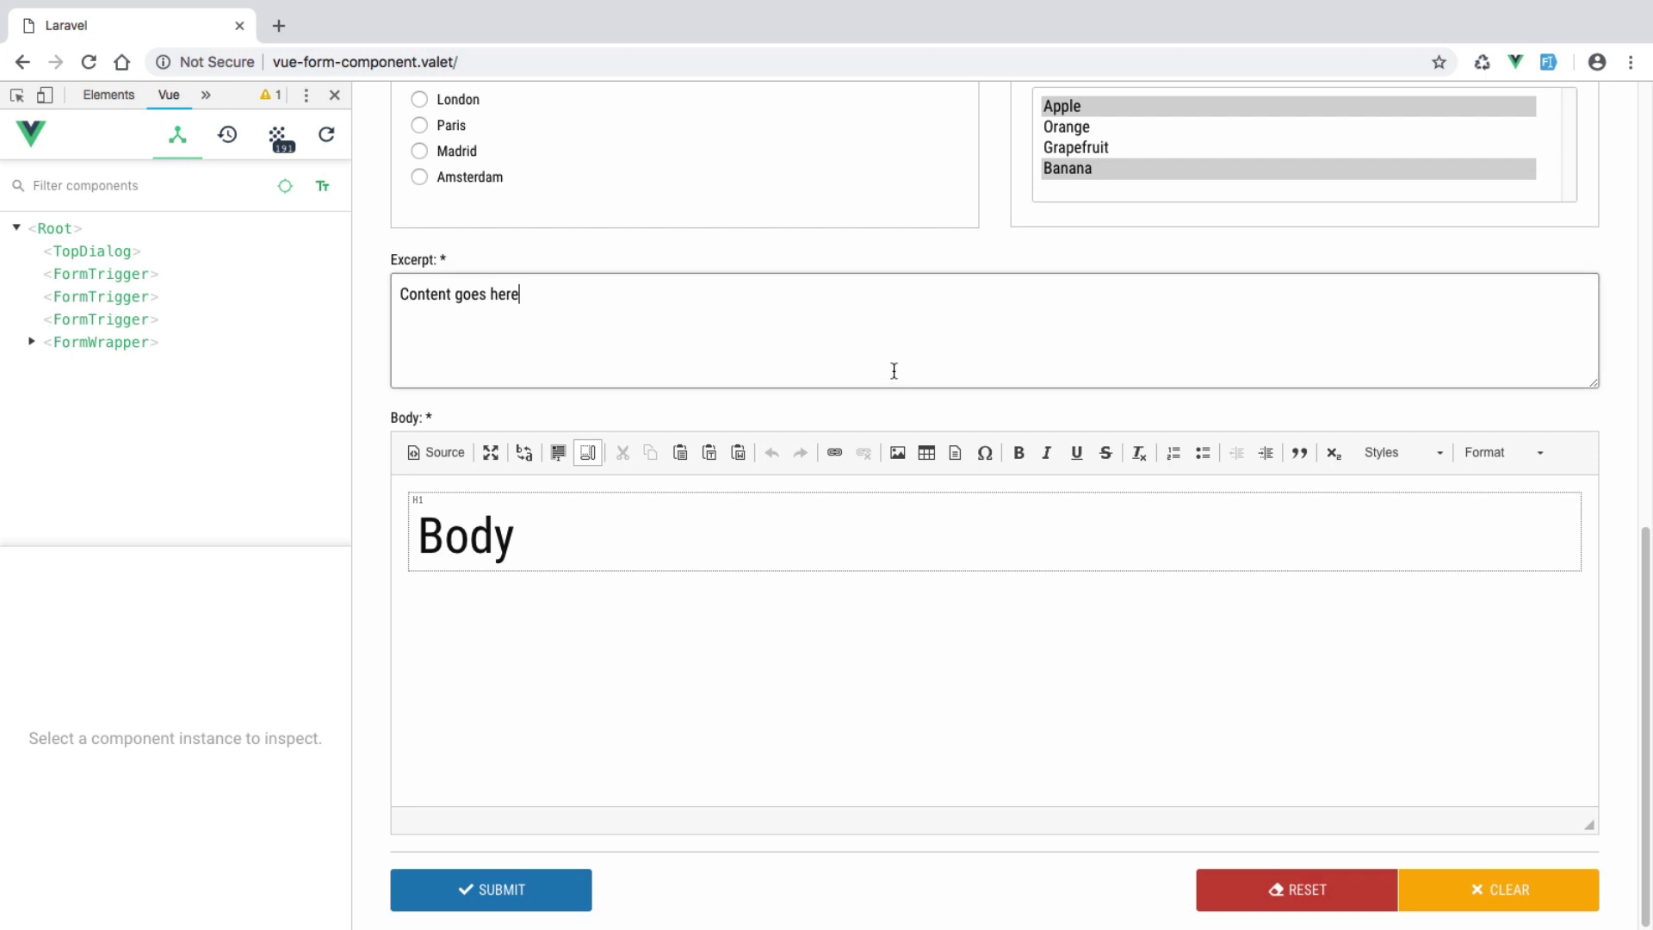